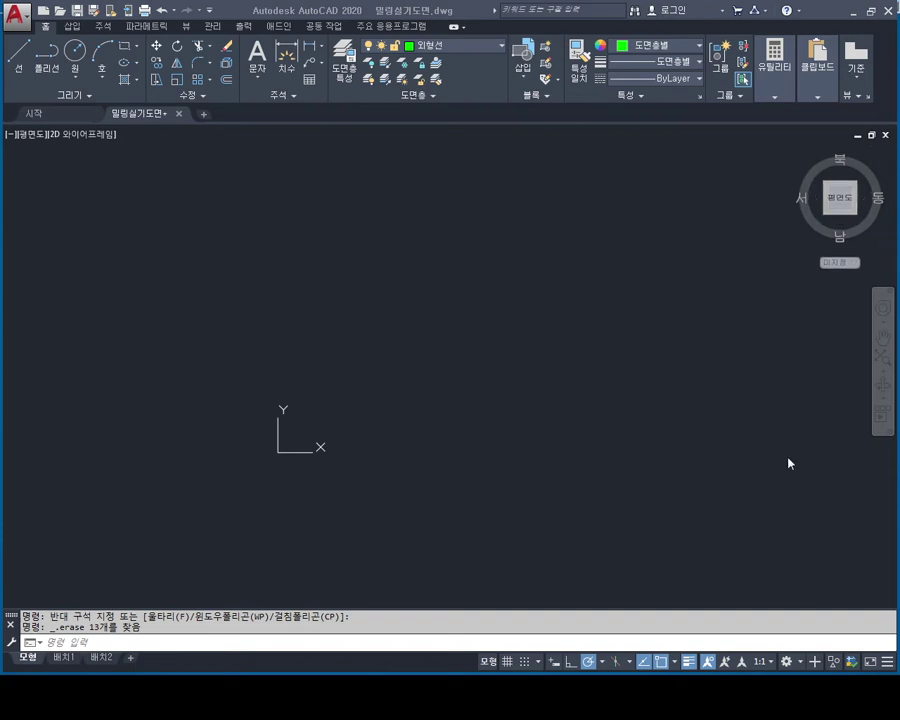
pyautogui.press('Escape')
pyautogui.press('Escape')
pyautogui.write('rec')
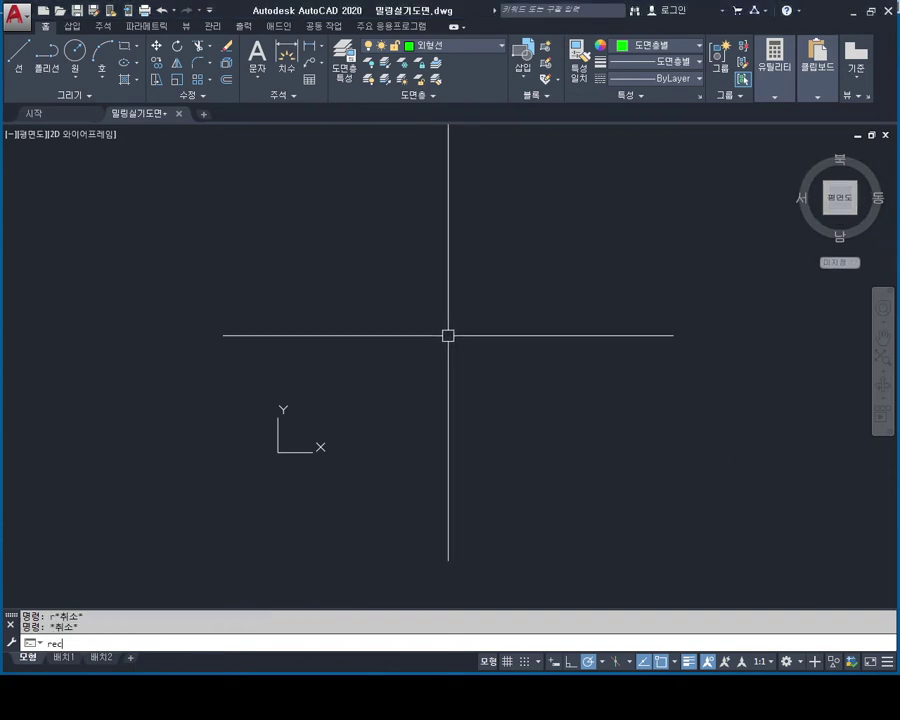
pyautogui.press('Return')
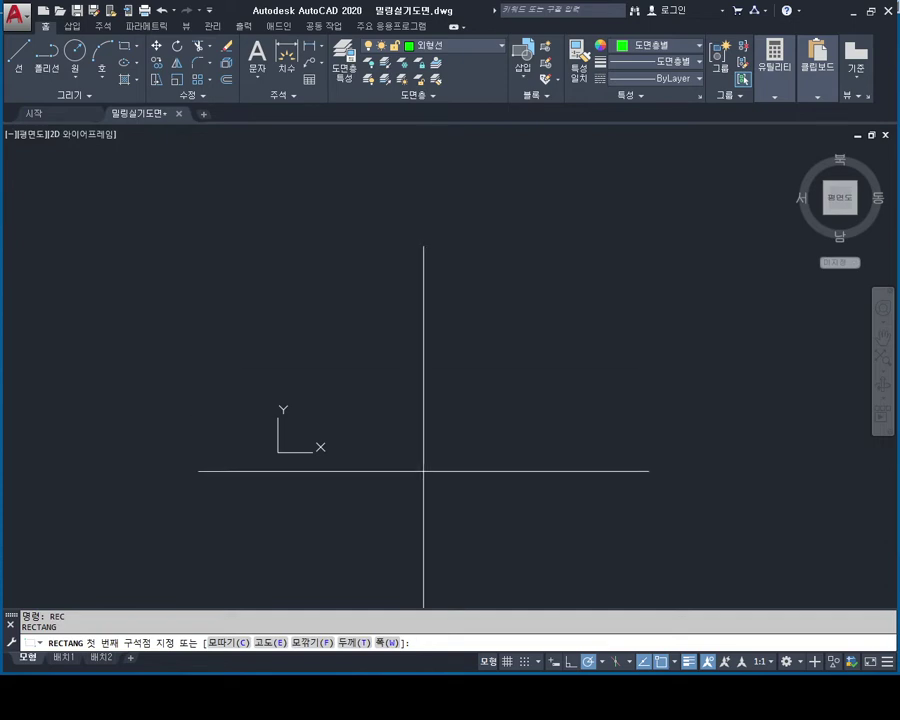
pyautogui.click(421, 471)
pyautogui.write('@100,300')
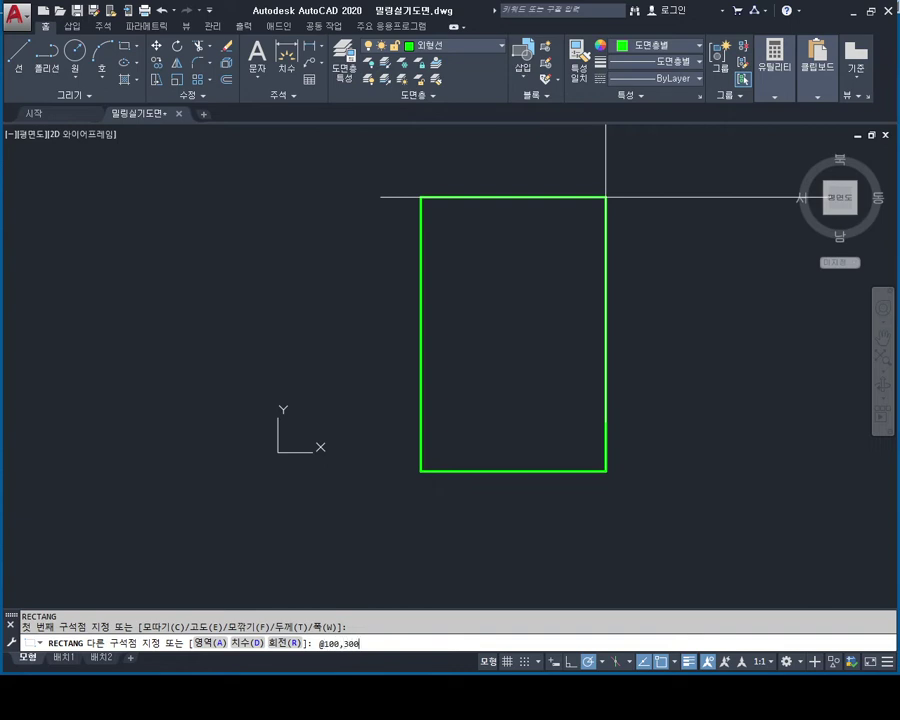
pyautogui.press('Return')
pyautogui.press('Escape')
pyautogui.press('Escape')
pyautogui.scroll(-2, 488, 444)
pyautogui.moveTo(488, 444); pyautogui.dragTo(439, 345, button='middle')
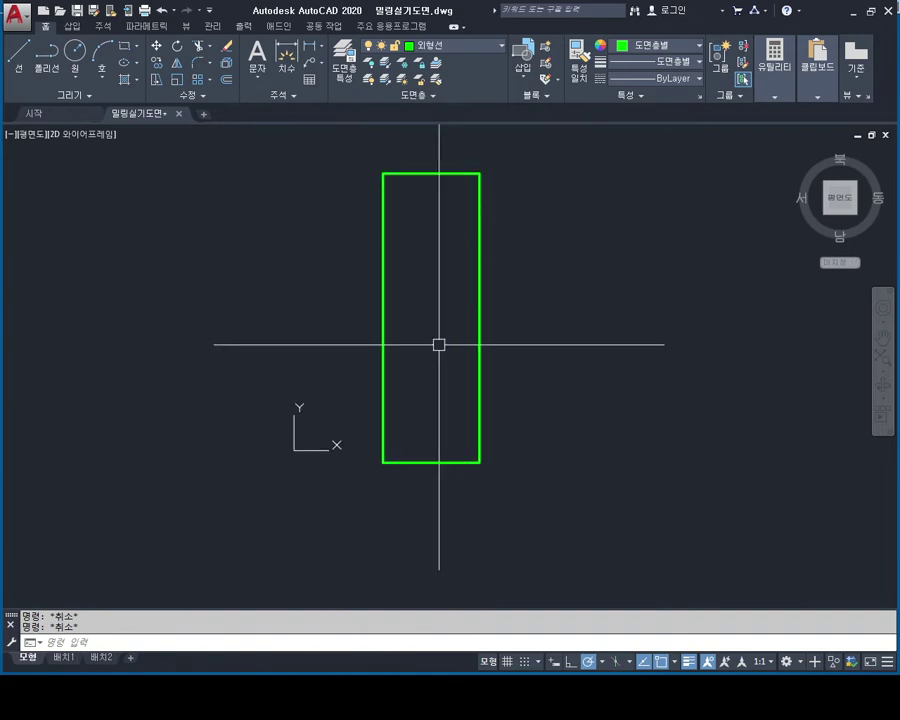
pyautogui.moveTo(360, 122); pyautogui.dragTo(361, 127, button='middle')
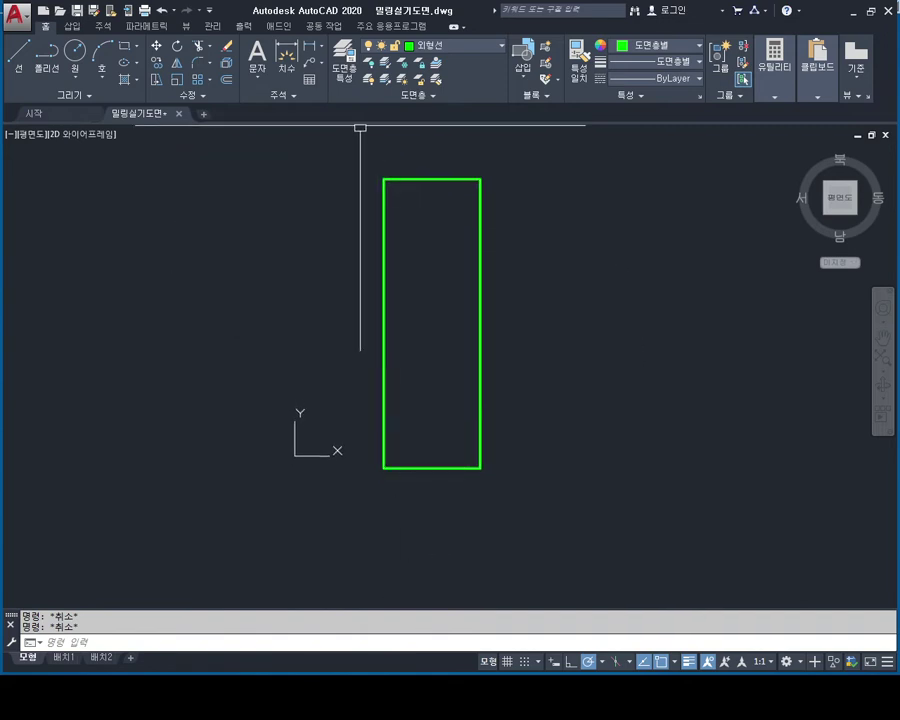
# Step: Add the 100 linear dimension below the plate's bottom edge
pyautogui.click(313, 46)
pyautogui.press('Escape')
pyautogui.click(312, 50)
pyautogui.scroll(3, 410, 420)
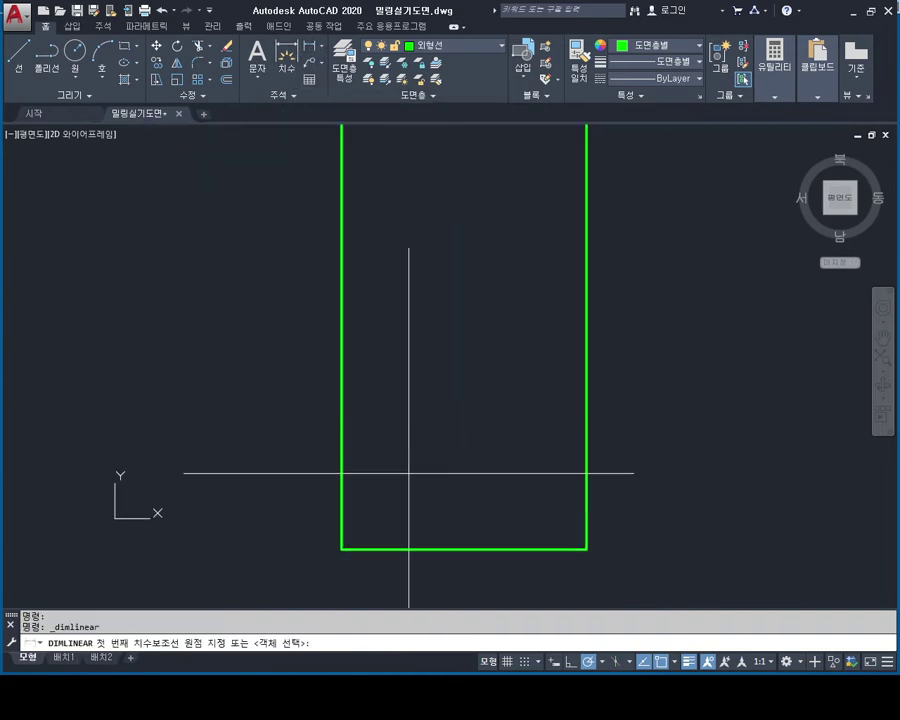
pyautogui.click(340, 544)
pyautogui.moveTo(340, 544); pyautogui.dragTo(316, 424, button='middle')
pyautogui.click(554, 422)
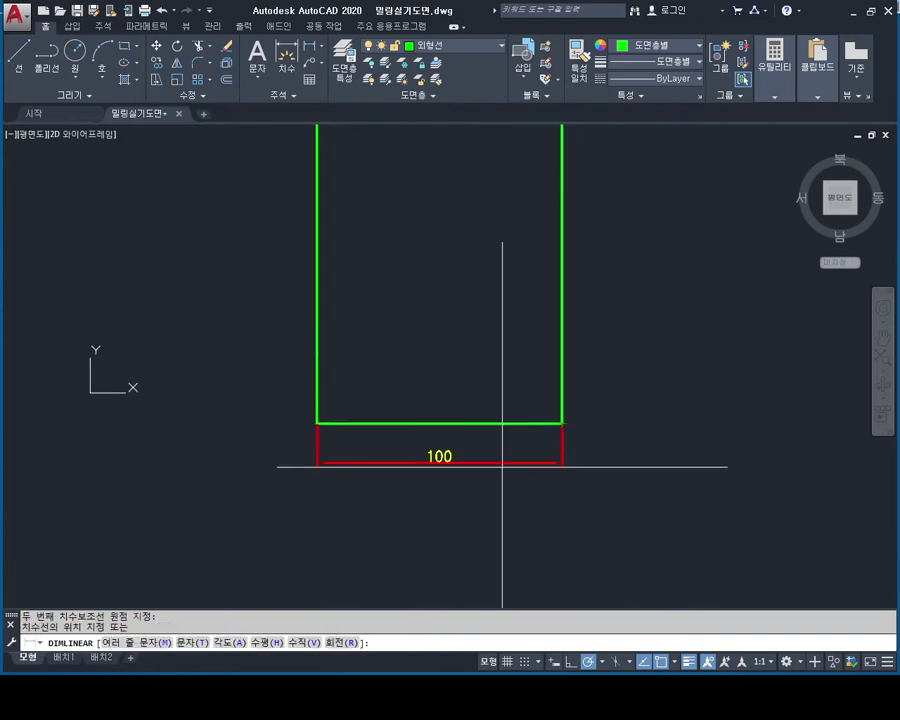
pyautogui.click(500, 482)
pyautogui.moveTo(504, 414); pyautogui.dragTo(502, 398, button='middle')
pyautogui.scroll(-4, 502, 398)
# Step: Add the 300 linear dimension to the right of the plate's right edge
pyautogui.press('space')
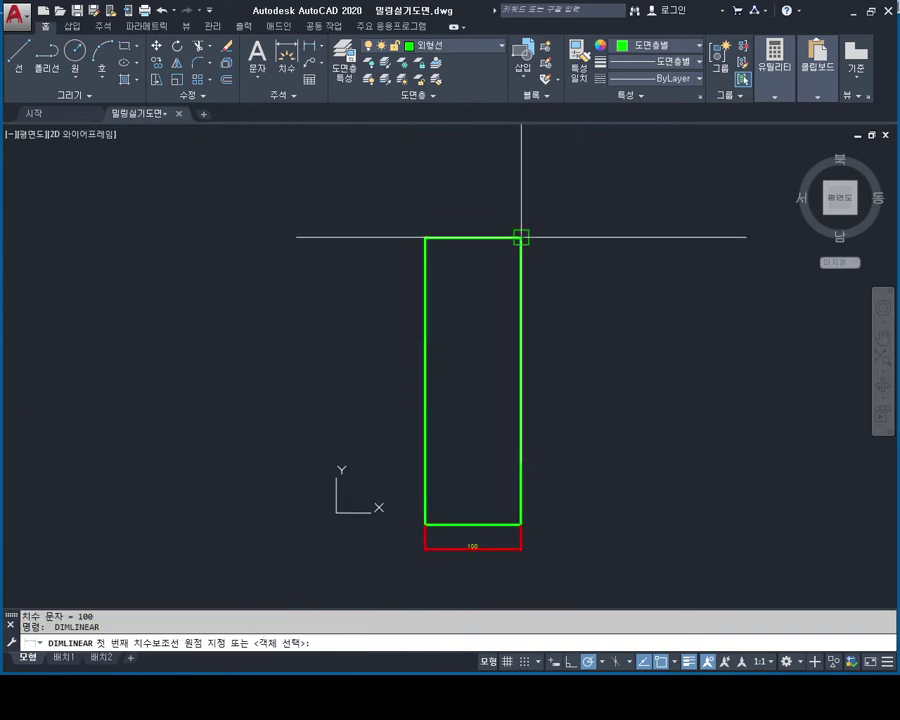
pyautogui.click(520, 238)
pyautogui.scroll(4, 545, 499)
pyautogui.moveTo(540, 490)
pyautogui.mouseDown(button='middle')
pyautogui.moveTo(554, 384)
pyautogui.moveTo(593, 441)
pyautogui.mouseUp(button='middle')
pyautogui.click(498, 456)
pyautogui.click(572, 384)
pyautogui.scroll(-2, 568, 410)
pyautogui.press('Escape')
pyautogui.press('Escape')
pyautogui.scroll(-2, 592, 428)
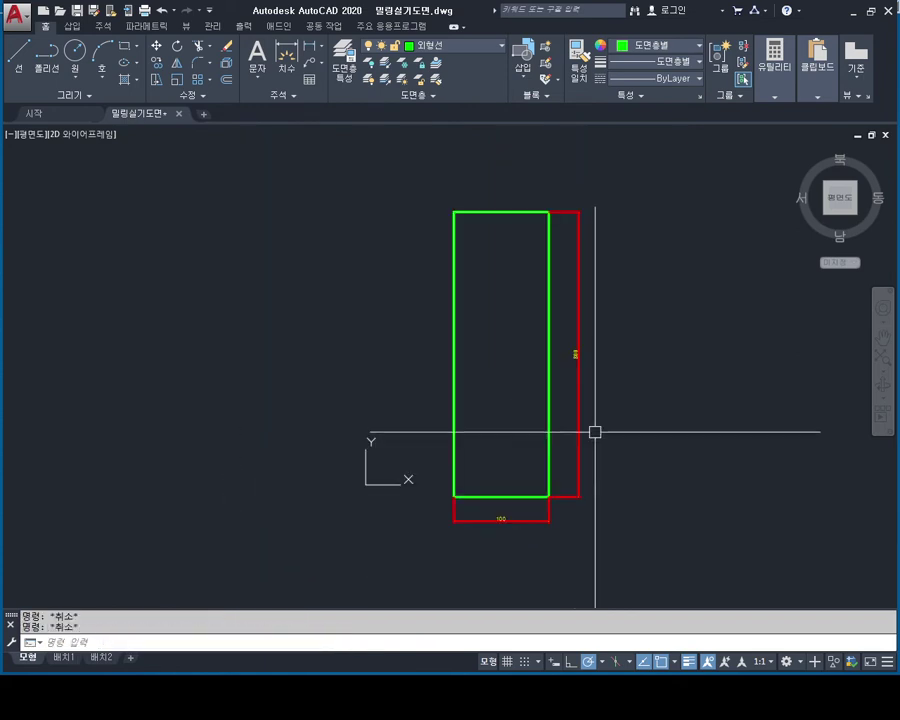
pyautogui.scroll(2, 566, 406)
pyautogui.moveTo(576, 514)
pyautogui.mouseDown(button='middle')
pyautogui.moveTo(562, 468)
pyautogui.moveTo(540, 452)
pyautogui.mouseUp(button='middle')
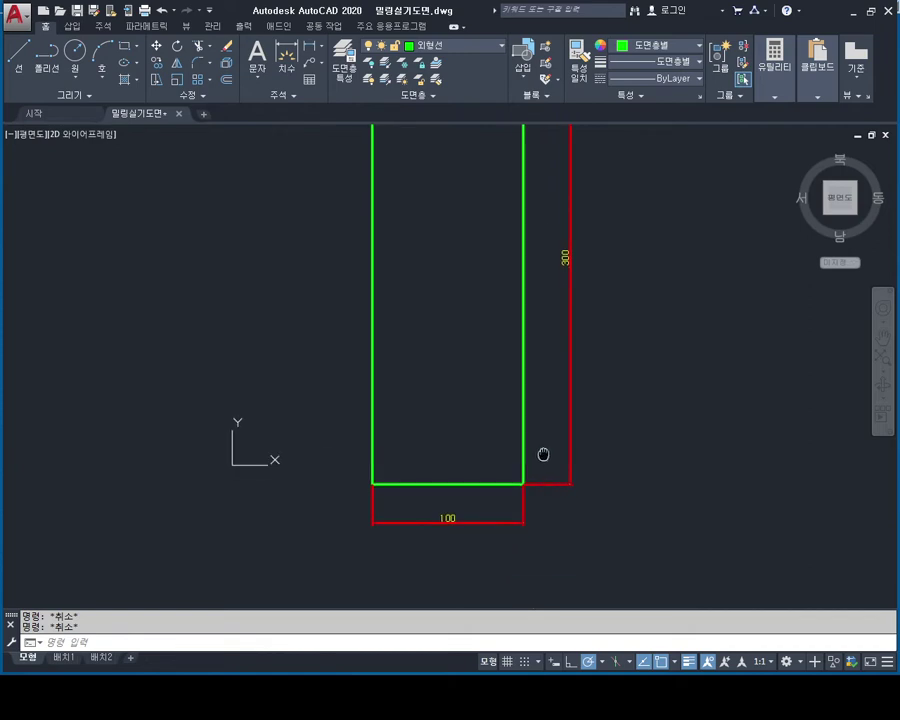
pyautogui.moveTo(627, 446)
pyautogui.mouseDown(button='middle')
pyautogui.moveTo(595, 436)
pyautogui.moveTo(587, 560)
pyautogui.moveTo(618, 441)
pyautogui.mouseUp(button='middle')
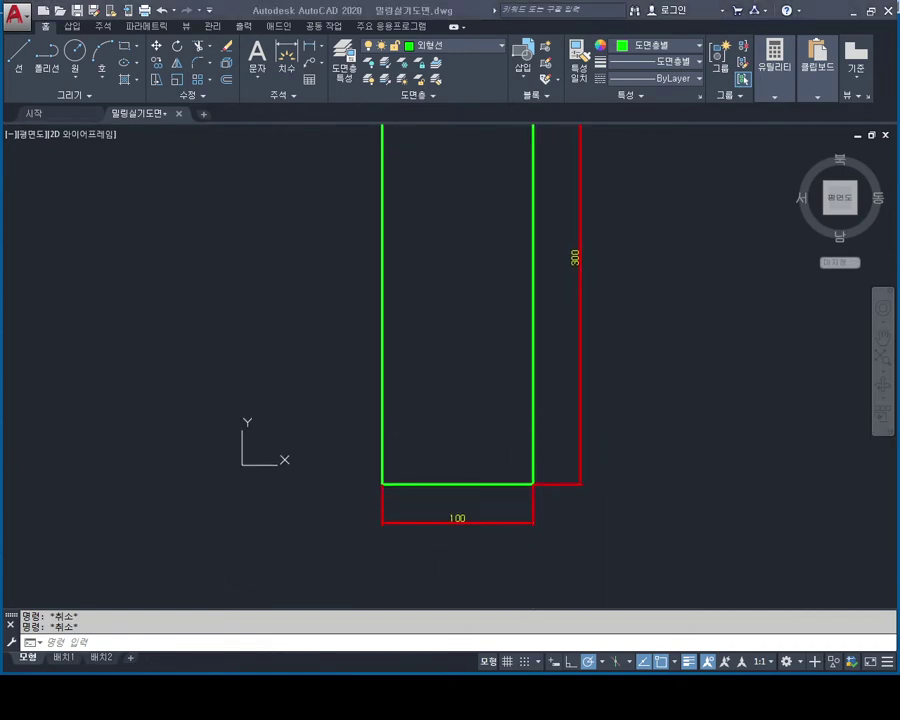
pyautogui.moveTo(448, 462); pyautogui.dragTo(468, 427, button='middle')
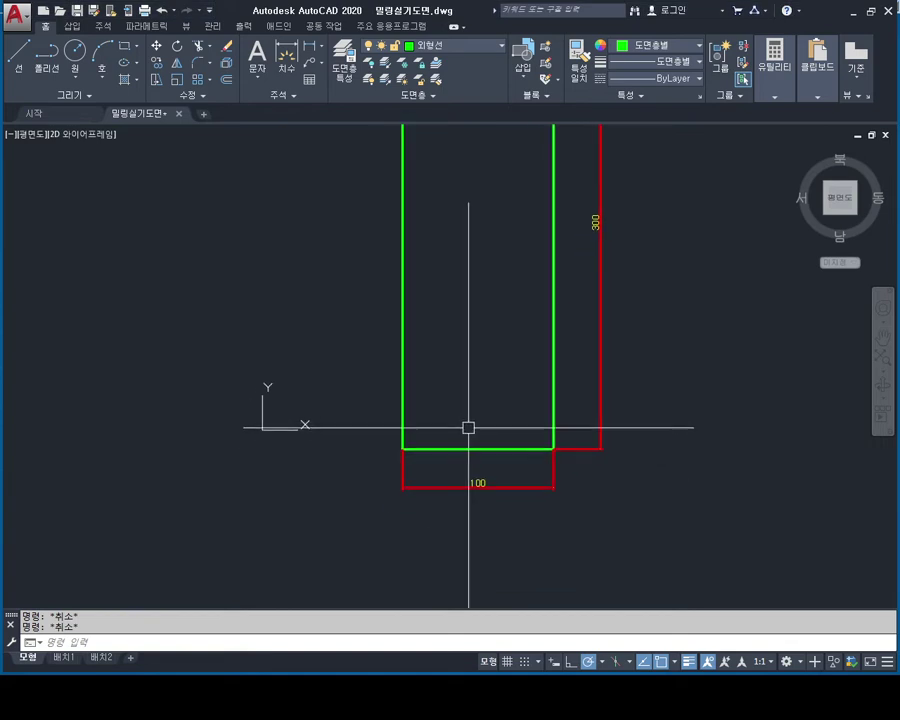
pyautogui.write('x')
# Step: Explode the plate rectangle into separate lines
pyautogui.press('Return')
pyautogui.click(454, 363)
pyautogui.click(390, 405)
pyautogui.press('Return')
pyautogui.scroll(3, 405, 440)
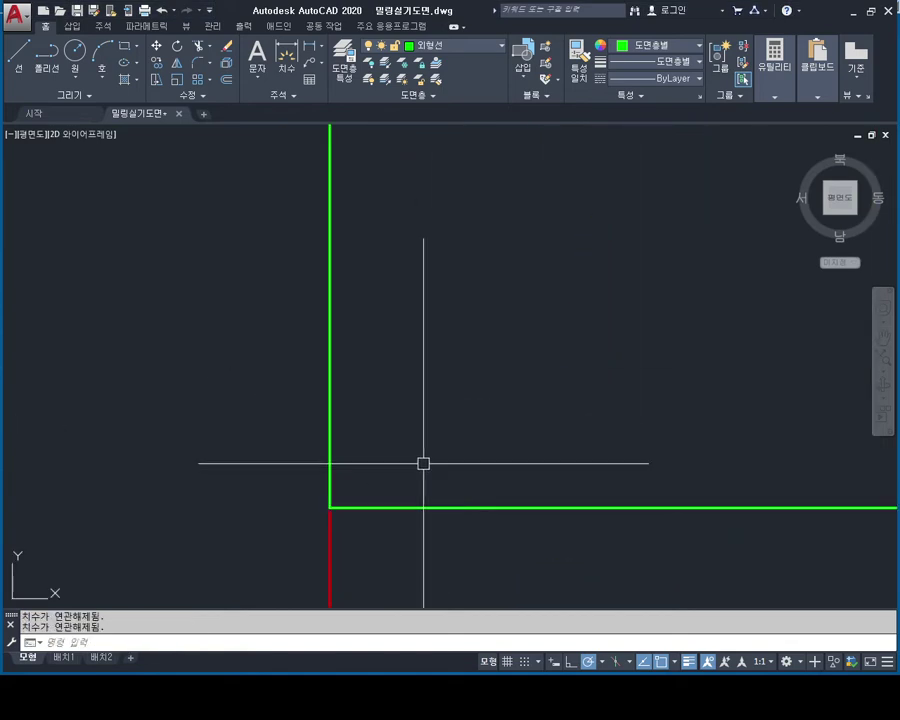
# Step: Offset the plate's left and bottom edges 15 inward
pyautogui.write('o')
pyautogui.press('Return')
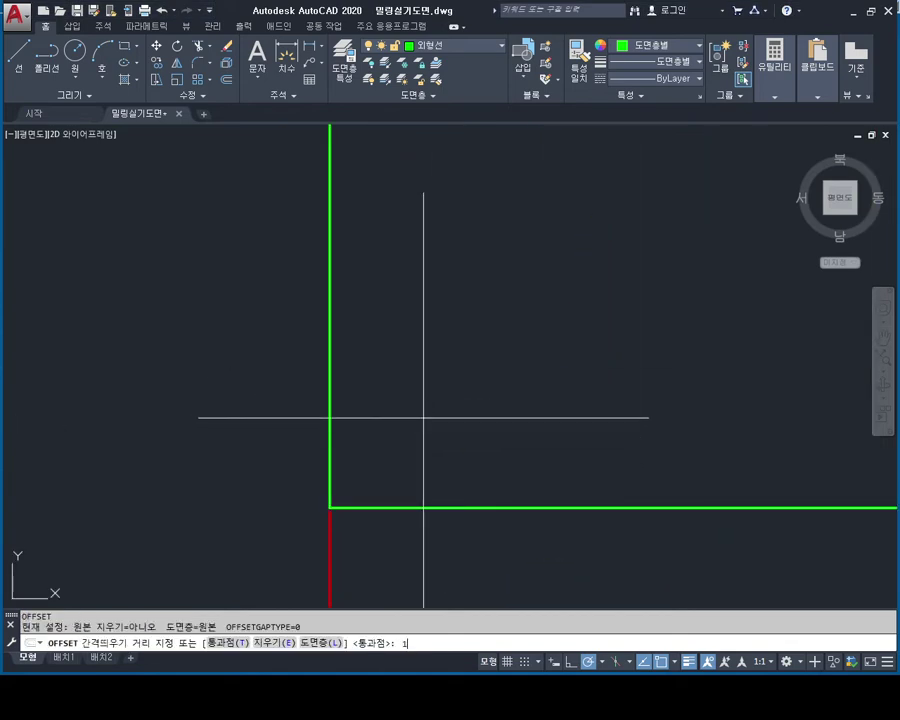
pyautogui.press('Return')
pyautogui.press('Escape')
pyautogui.press('Return')
pyautogui.write('15')
pyautogui.press('Return')
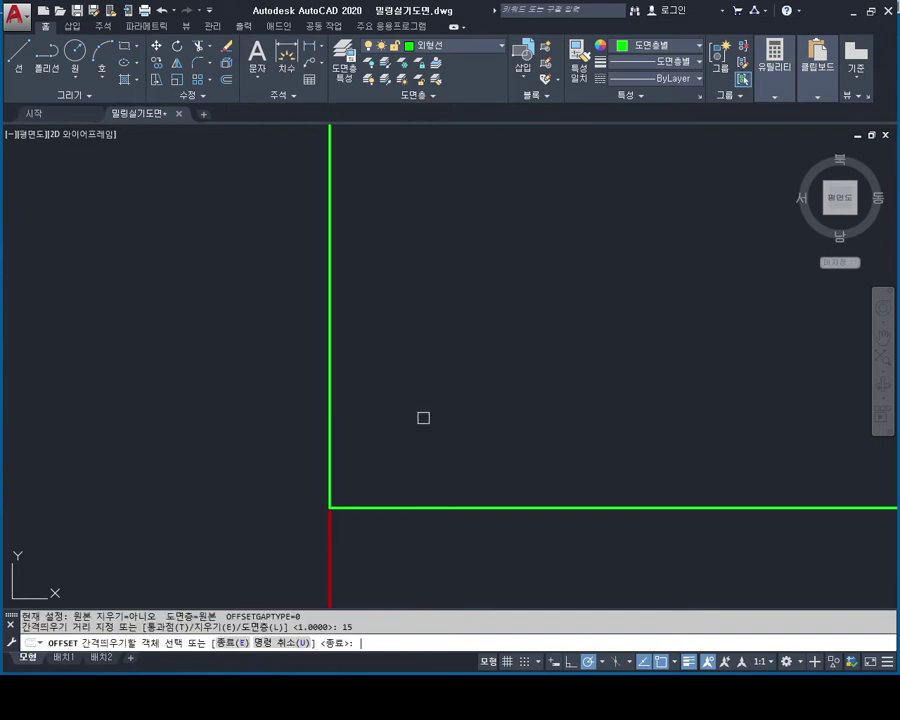
pyautogui.click(418, 501)
pyautogui.click(412, 442)
pyautogui.click(328, 365)
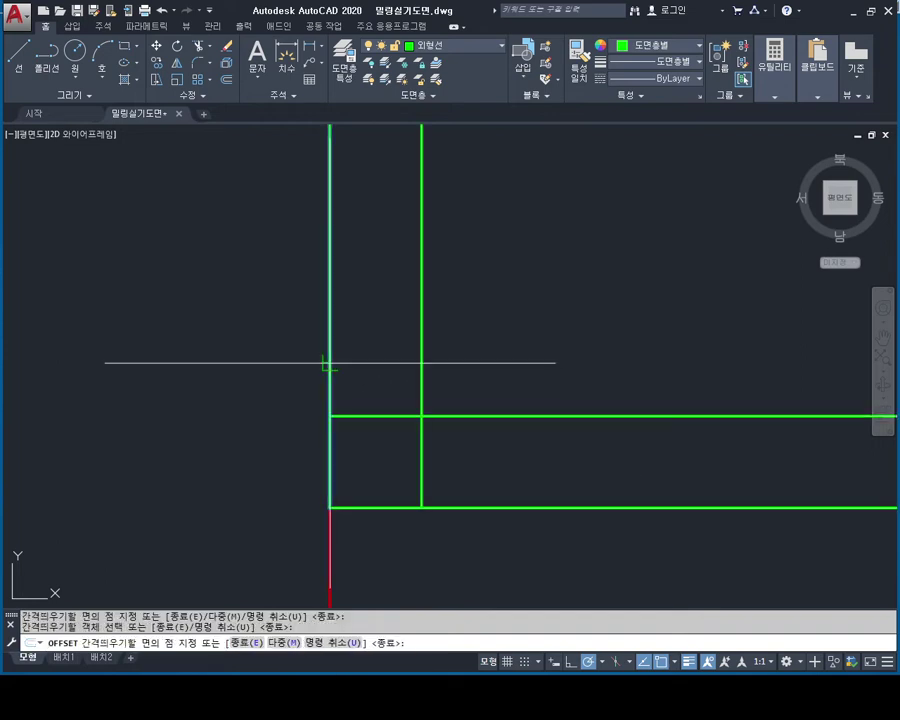
pyautogui.click(474, 369)
pyautogui.press('Escape')
pyautogui.press('Escape')
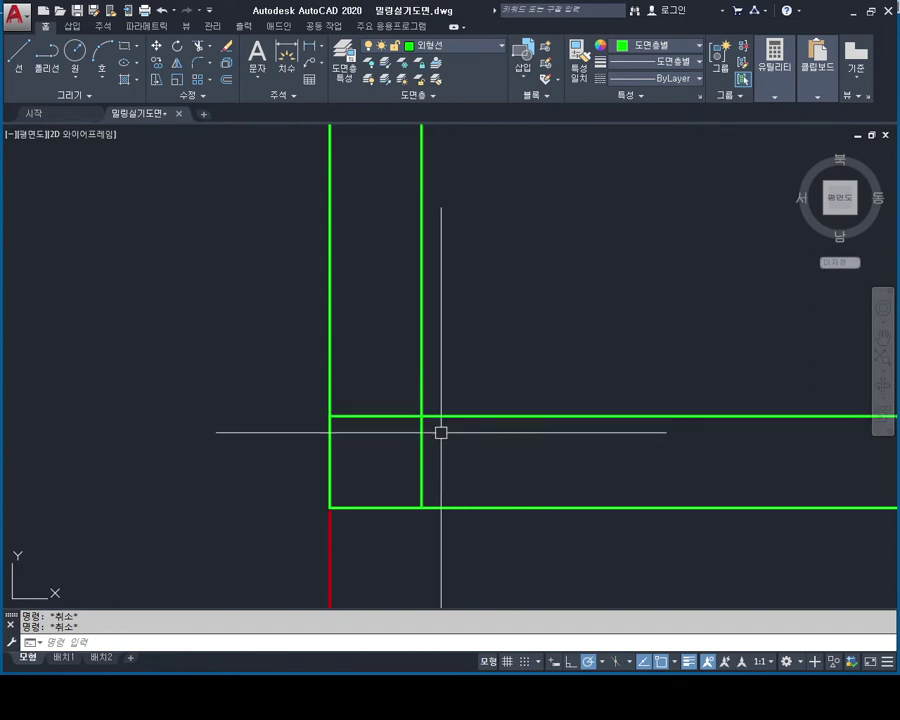
# Step: Dimension the vertical and horizontal 15 offsets at the bottom-left corner
pyautogui.click(298, 54)
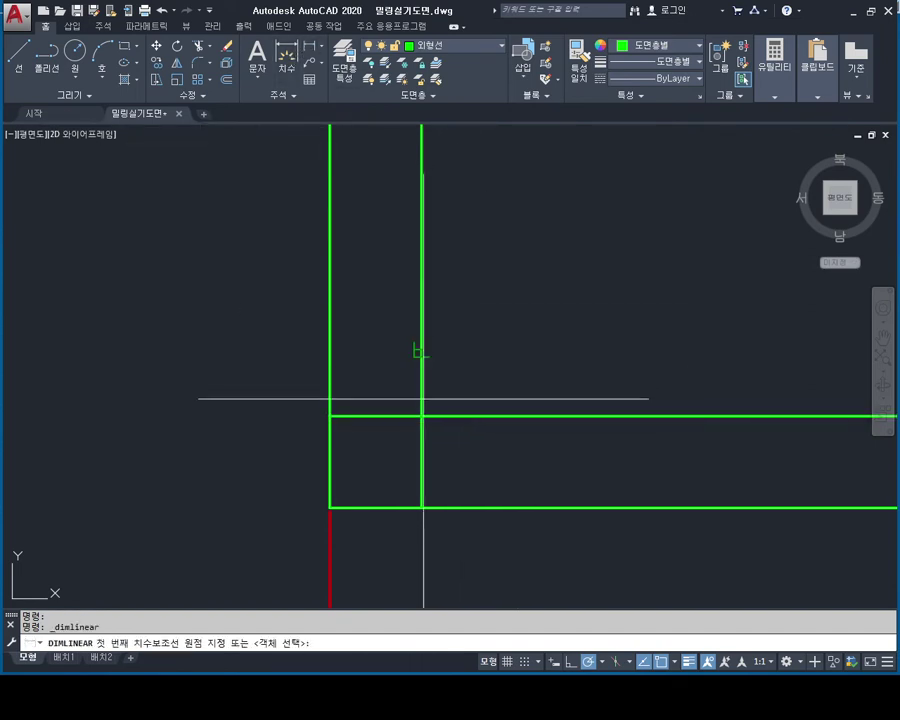
pyautogui.click(421, 507)
pyautogui.click(421, 415)
pyautogui.click(462, 450)
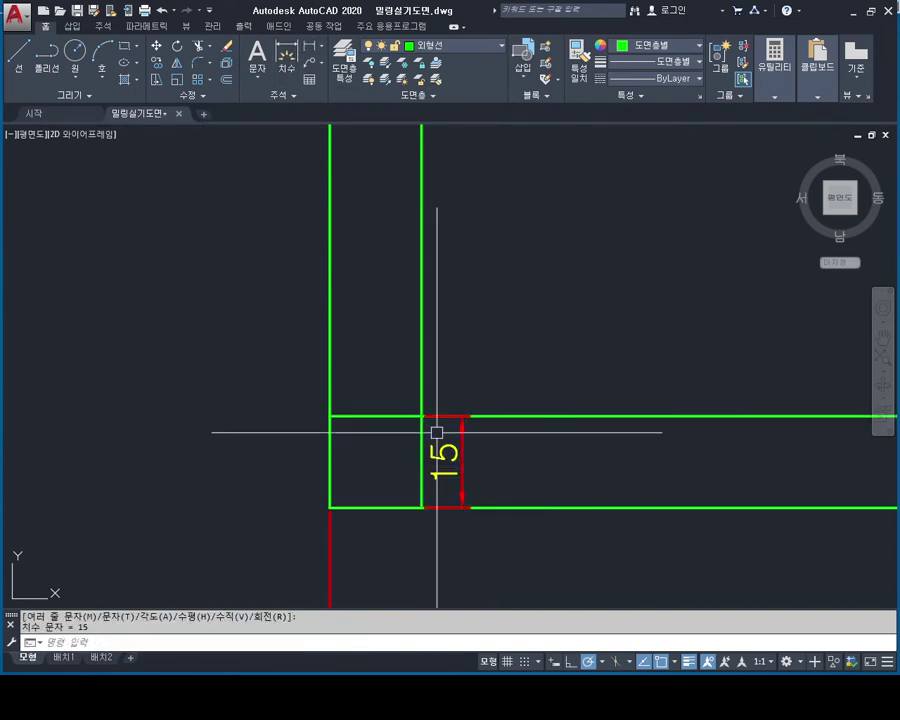
pyautogui.press('Return')
pyautogui.click(330, 415)
pyautogui.click(421, 415)
pyautogui.click(484, 462)
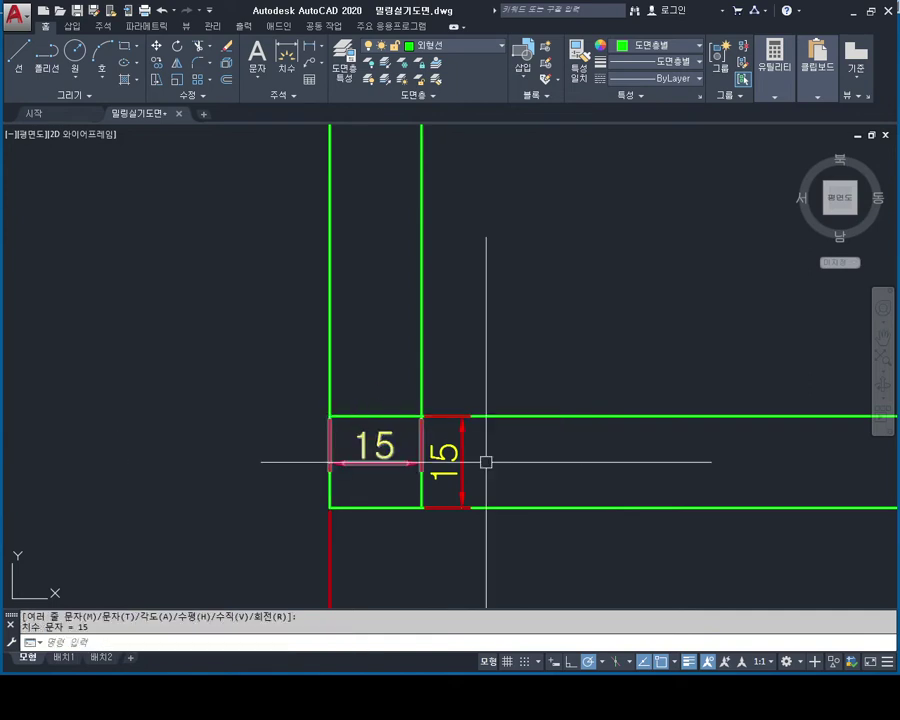
pyautogui.press('Escape')
pyautogui.press('Escape')
pyautogui.scroll(2, 486, 466)
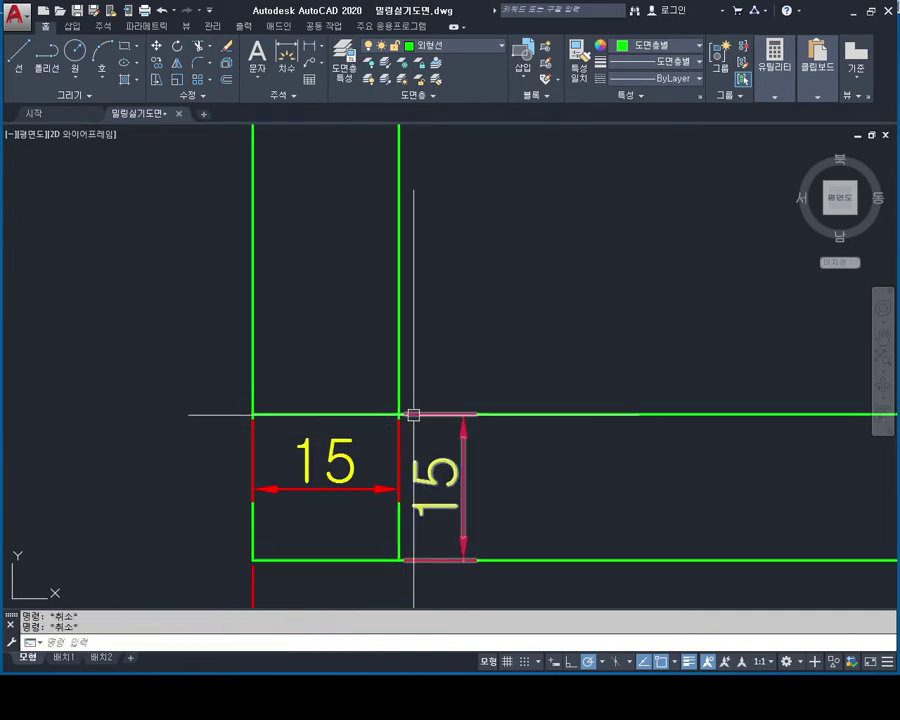
pyautogui.write('c')
pyautogui.press('Return')
pyautogui.scroll(5, 405, 415)
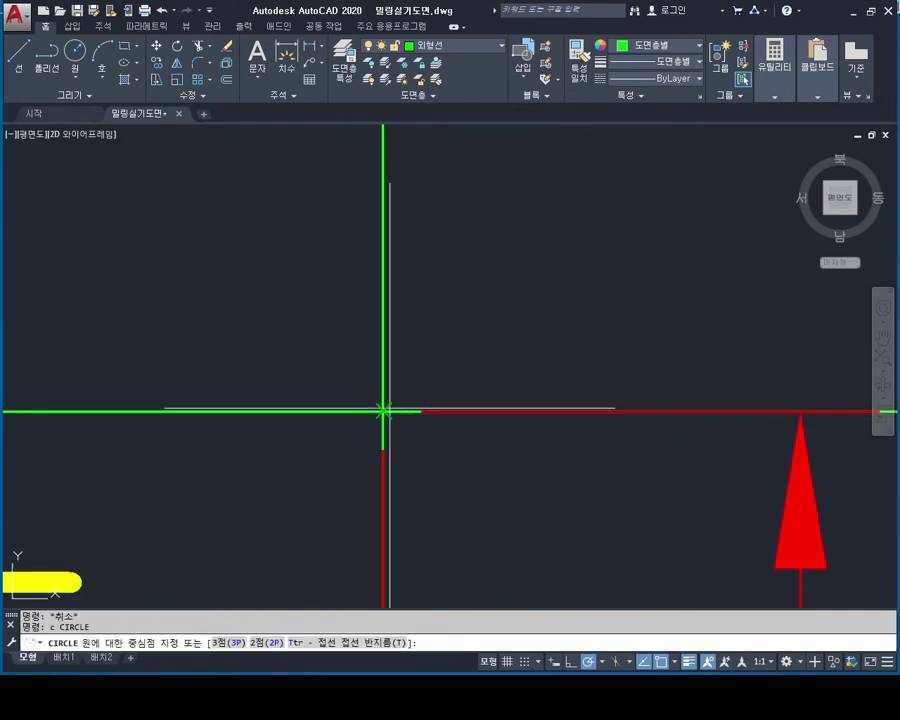
# Step: Draw a Ø20 circle centred where the two 15-offset lines cross
pyautogui.click(380, 410)
pyautogui.scroll(-3, 418, 315)
pyautogui.scroll(-2, 442, 284)
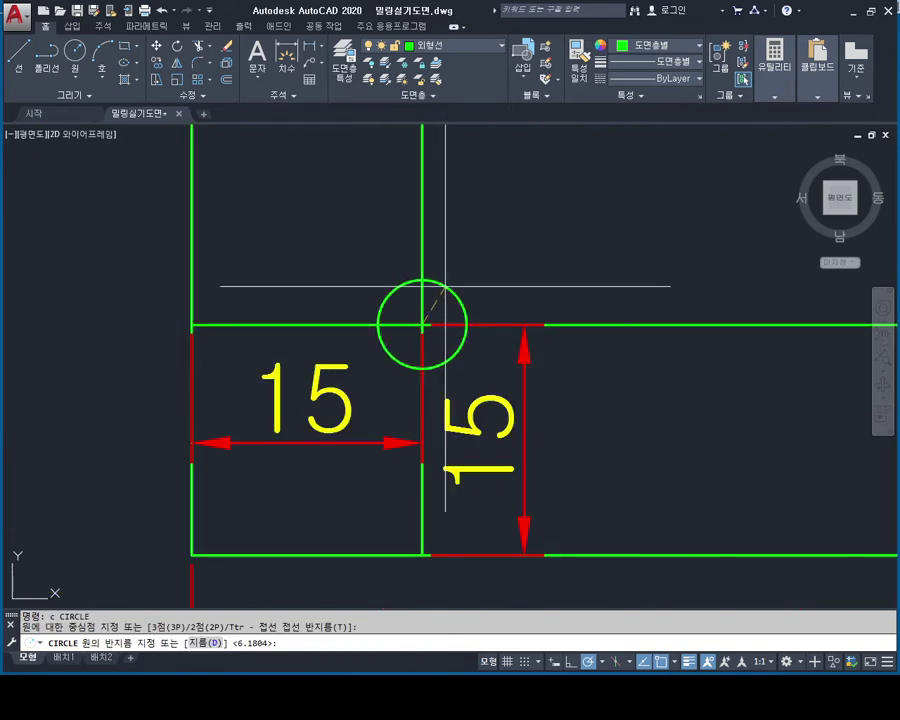
pyautogui.moveTo(456, 254); pyautogui.dragTo(460, 302, button='middle')
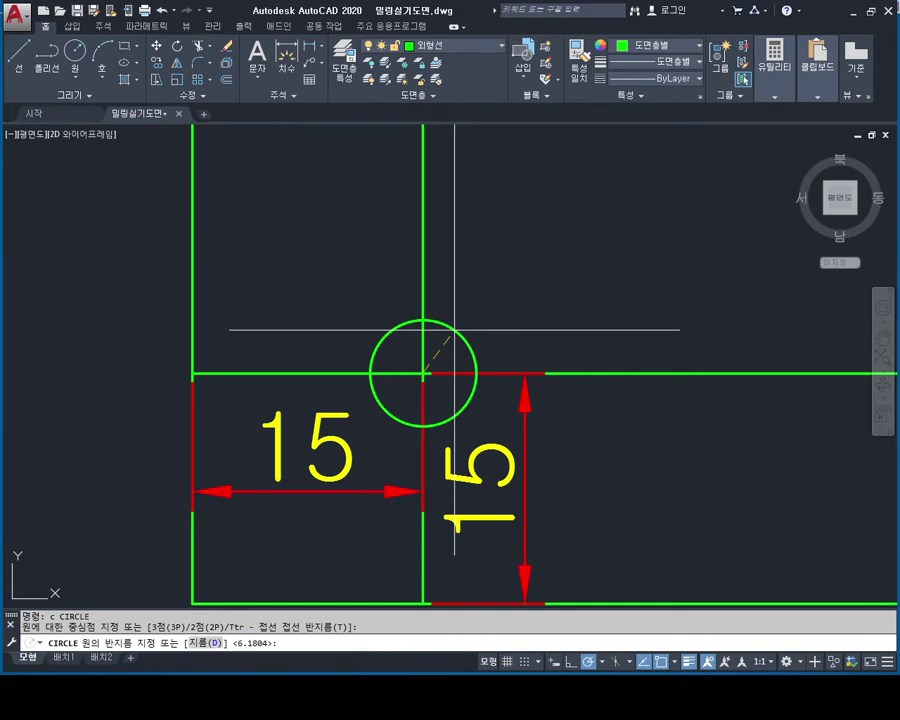
pyautogui.write('d')
pyautogui.press('Return')
pyautogui.write('0')
pyautogui.press('Return')
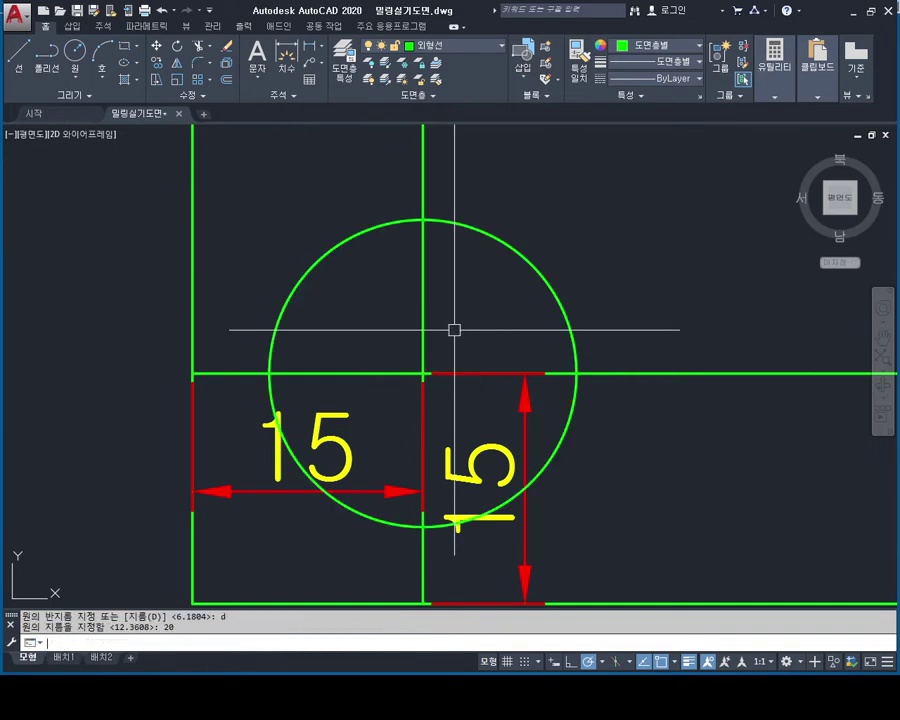
pyautogui.press('Escape')
# Step: Change the circle's diameter to 10 in Quick Properties
pyautogui.click(474, 242)
pyautogui.press('Escape')
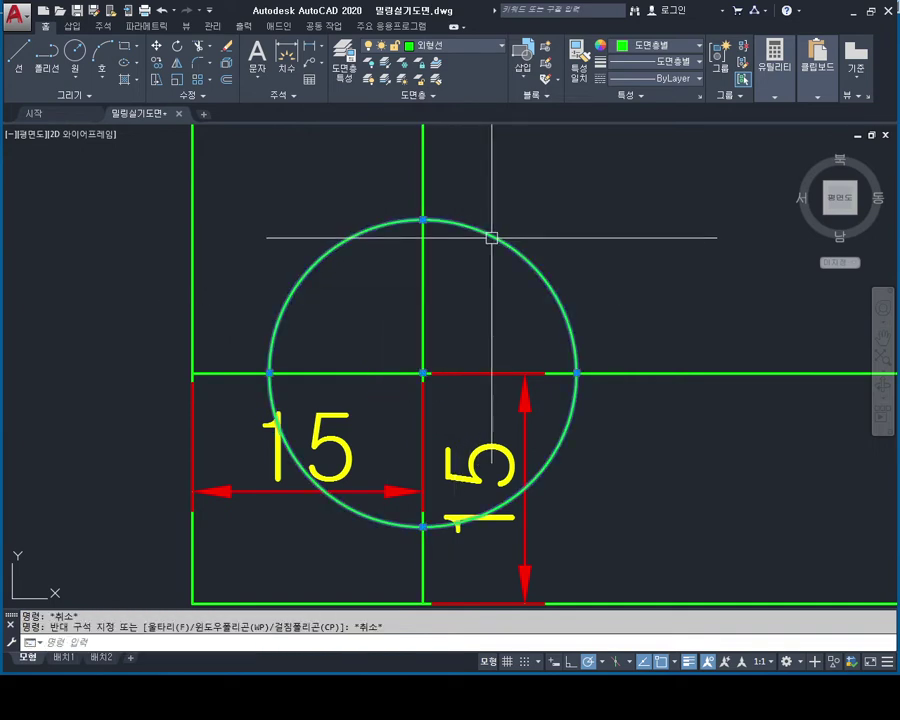
pyautogui.click(491, 237)
pyautogui.click(695, 166)
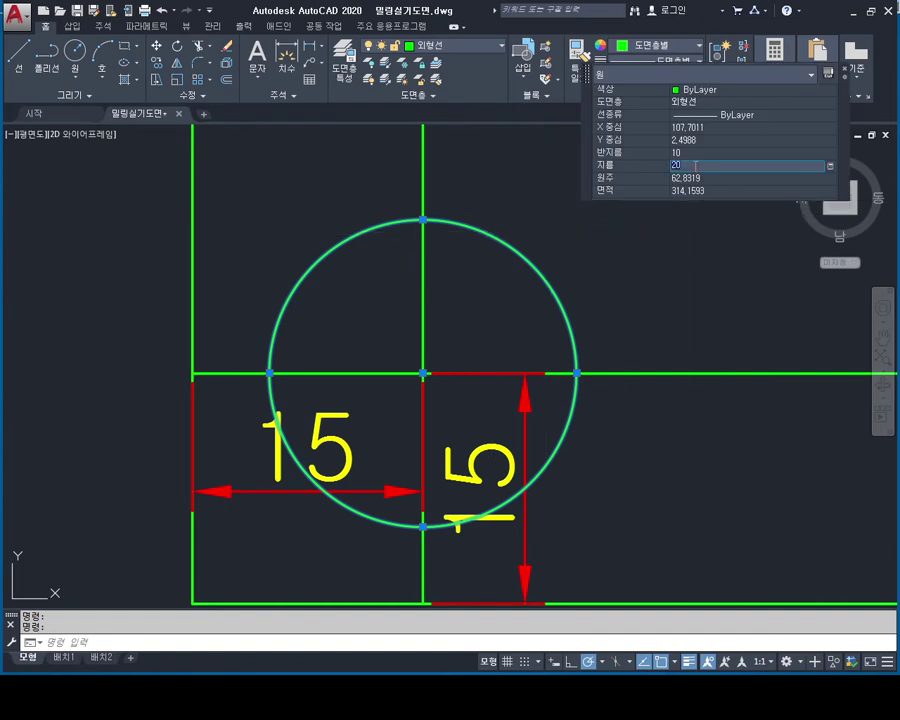
pyautogui.write('10')
pyautogui.press('Return')
pyautogui.press('Escape')
pyautogui.press('Escape')
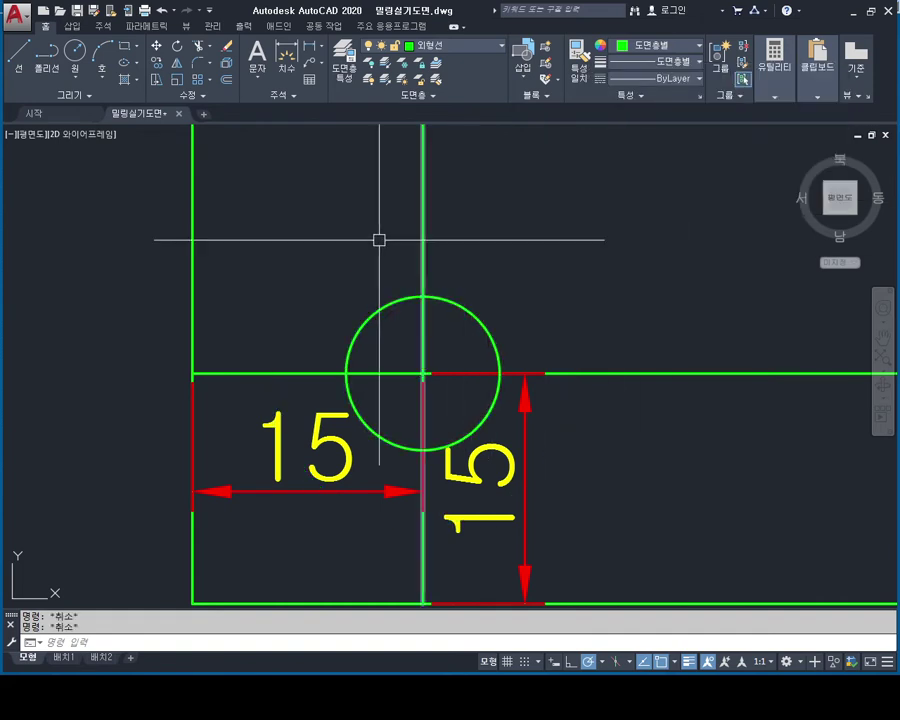
# Step: Add a Ø10 diameter dimension beside the hole
pyautogui.click(321, 47)
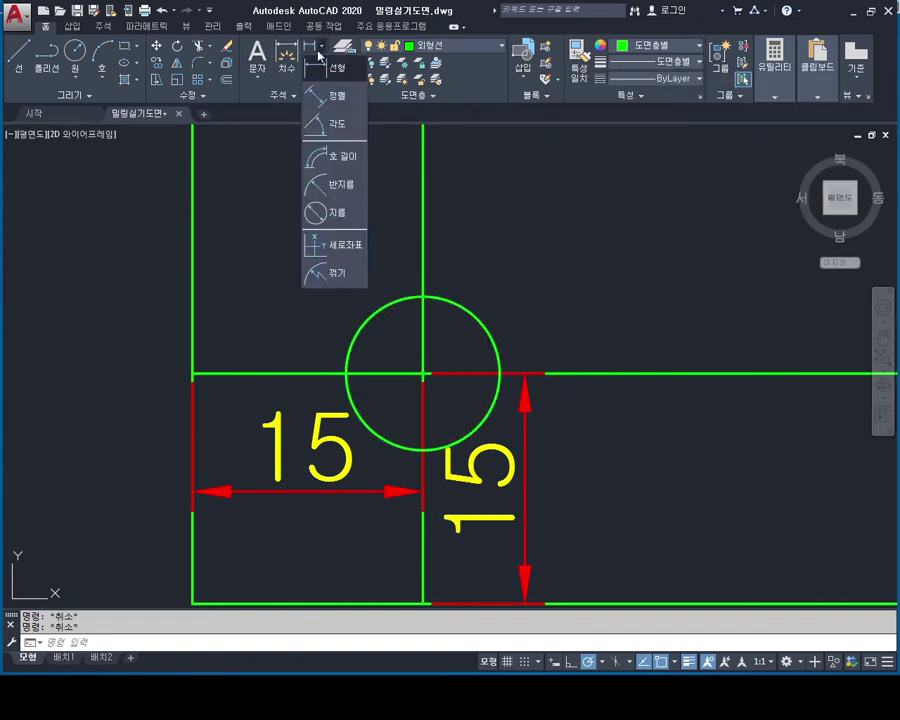
pyautogui.click(333, 211)
pyautogui.click(366, 316)
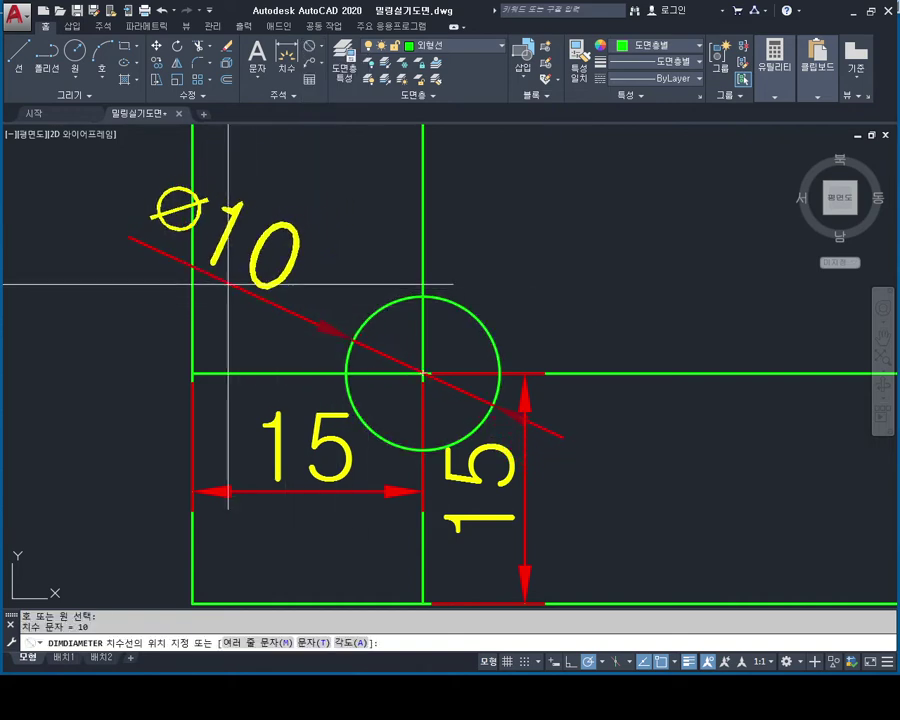
pyautogui.click(85, 247)
# Step: Delete the horizontal and vertical 15 locating dimensions
pyautogui.click(300, 470)
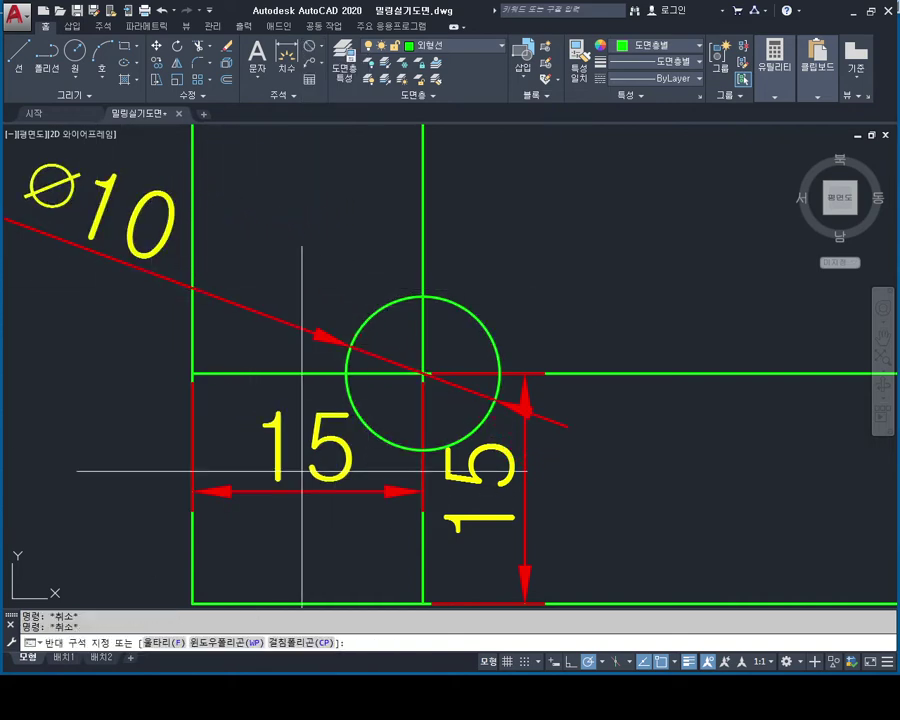
pyautogui.press('Escape')
pyautogui.click(356, 464)
pyautogui.press('Delete')
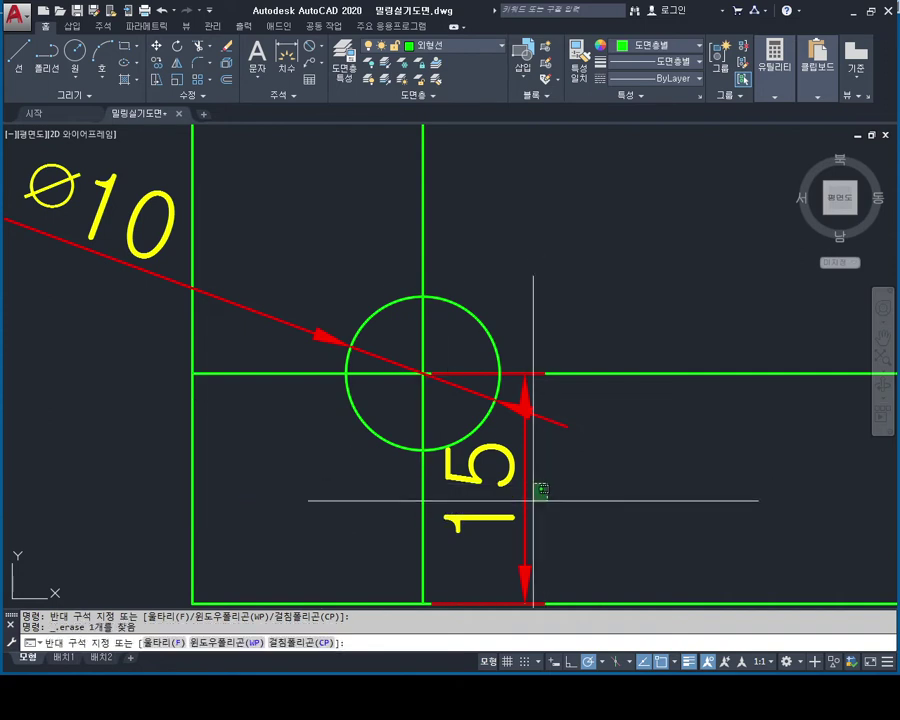
pyautogui.click(538, 541)
pyautogui.press('Delete')
pyautogui.scroll(-2, 421, 429)
pyautogui.press('Escape')
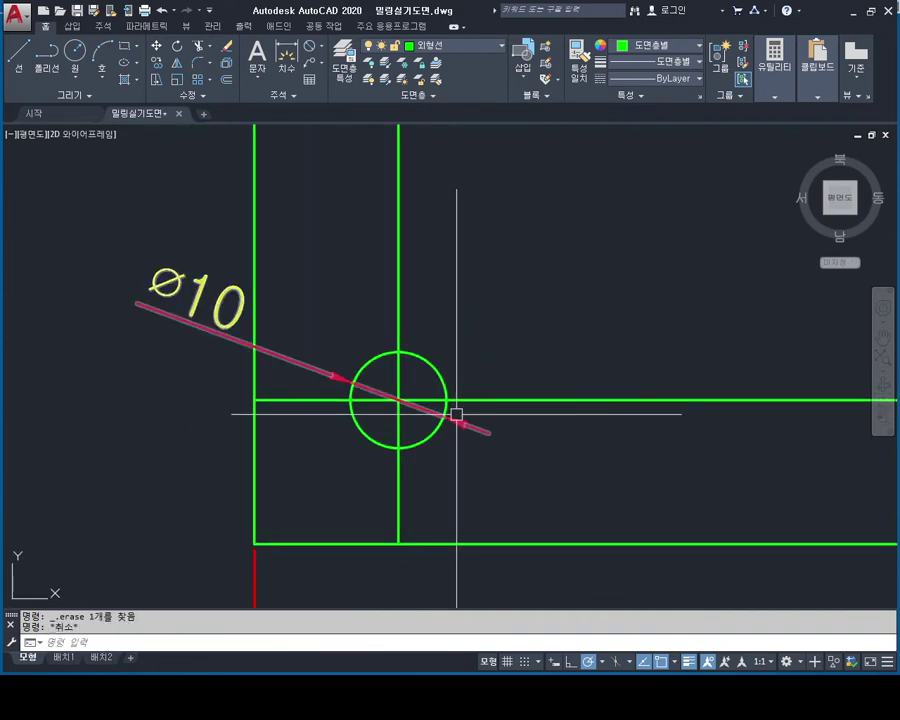
pyautogui.write('ㅌr')
pyautogui.press('Return')
pyautogui.press('Return')
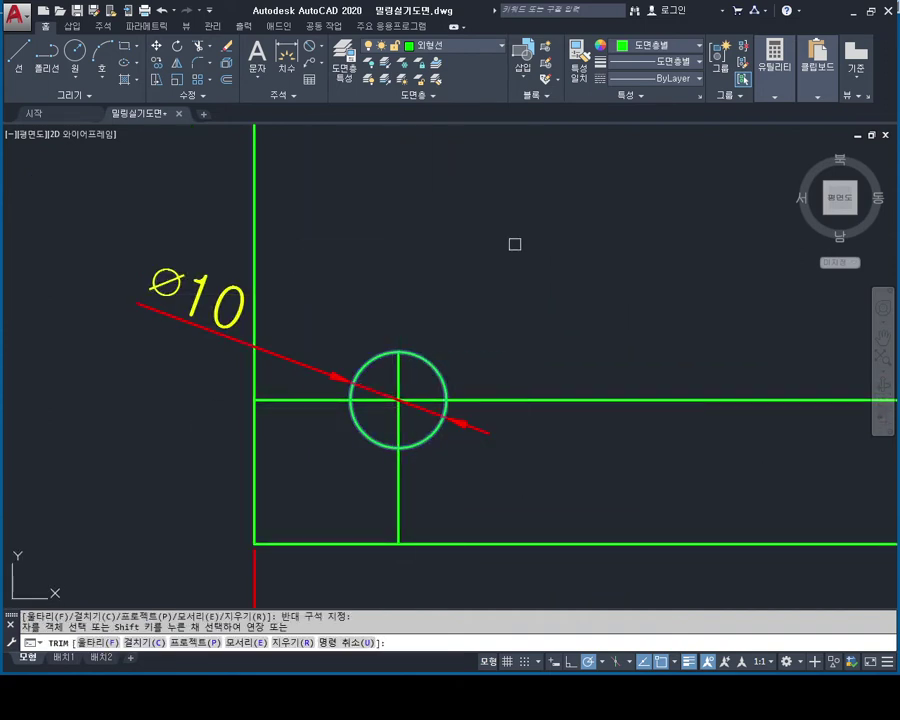
# Step: Put the hole's vertical and horizontal cross lines on the 중심선 centerline layer
pyautogui.press('Escape')
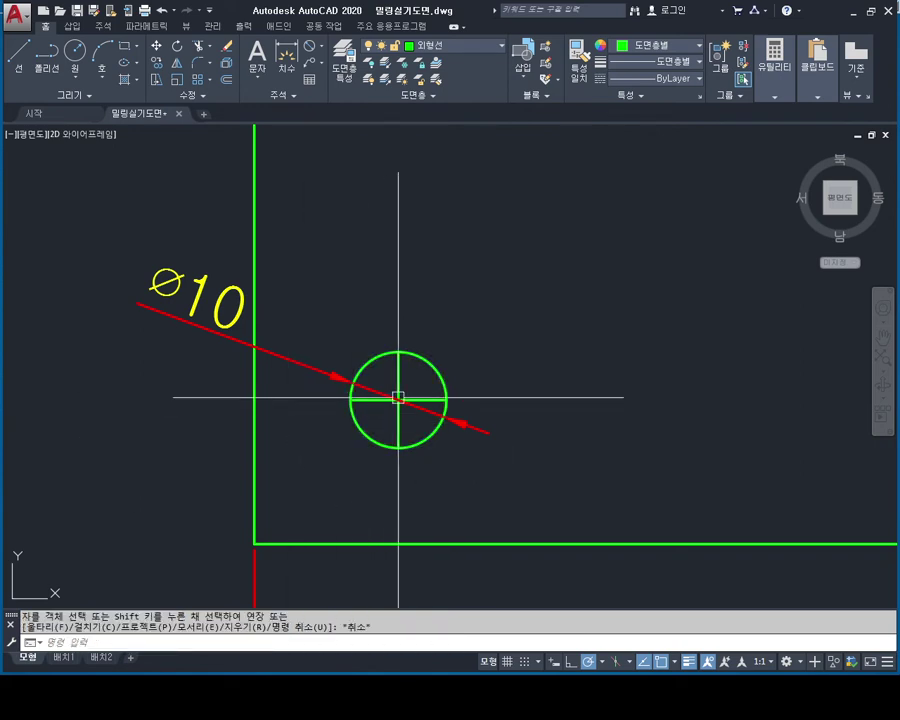
pyautogui.scroll(3, 398, 394)
pyautogui.click(368, 352)
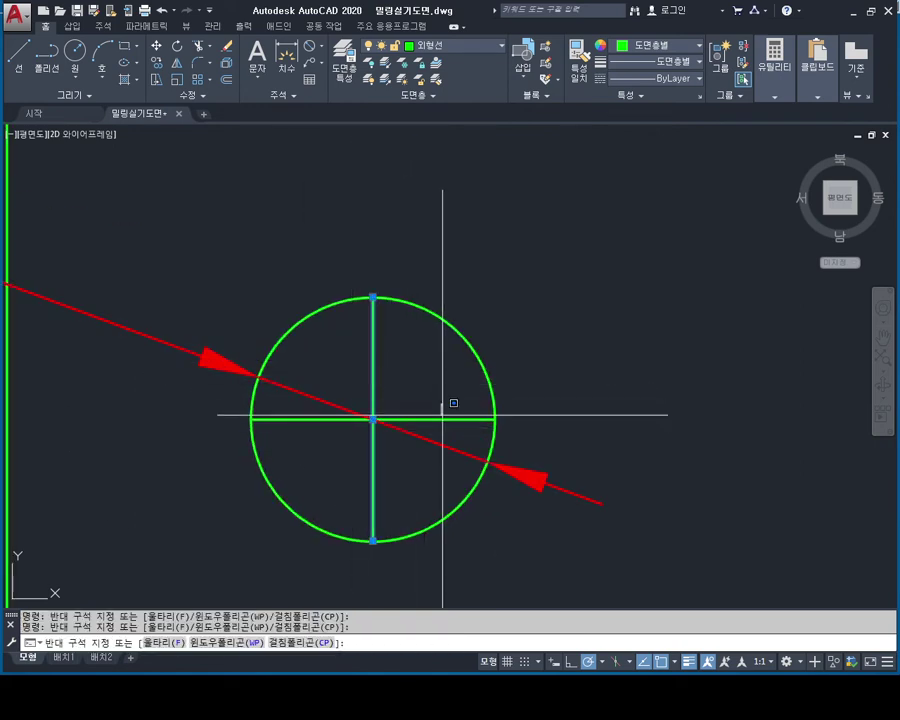
pyautogui.click(460, 419)
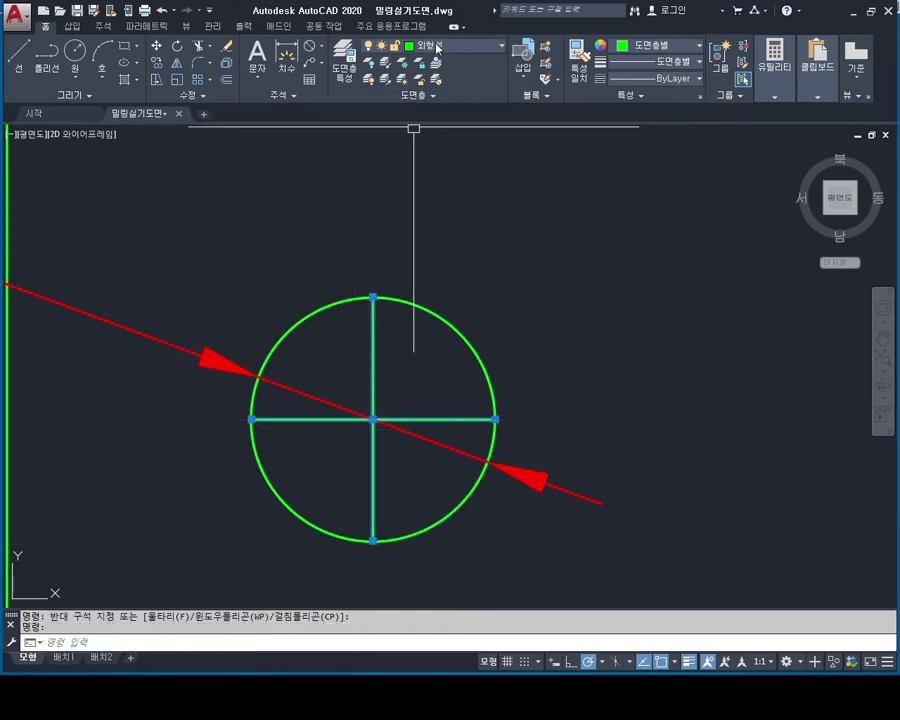
pyautogui.scroll(-5, 452, 224)
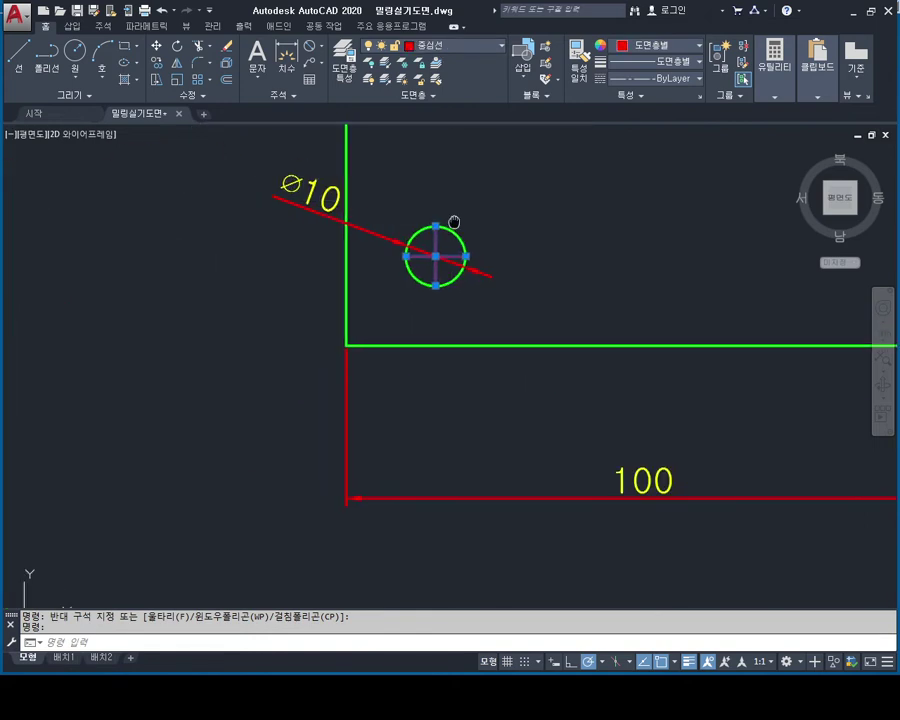
pyautogui.scroll(4, 480, 296)
pyautogui.press('Escape')
pyautogui.press('Escape')
pyautogui.write('le')
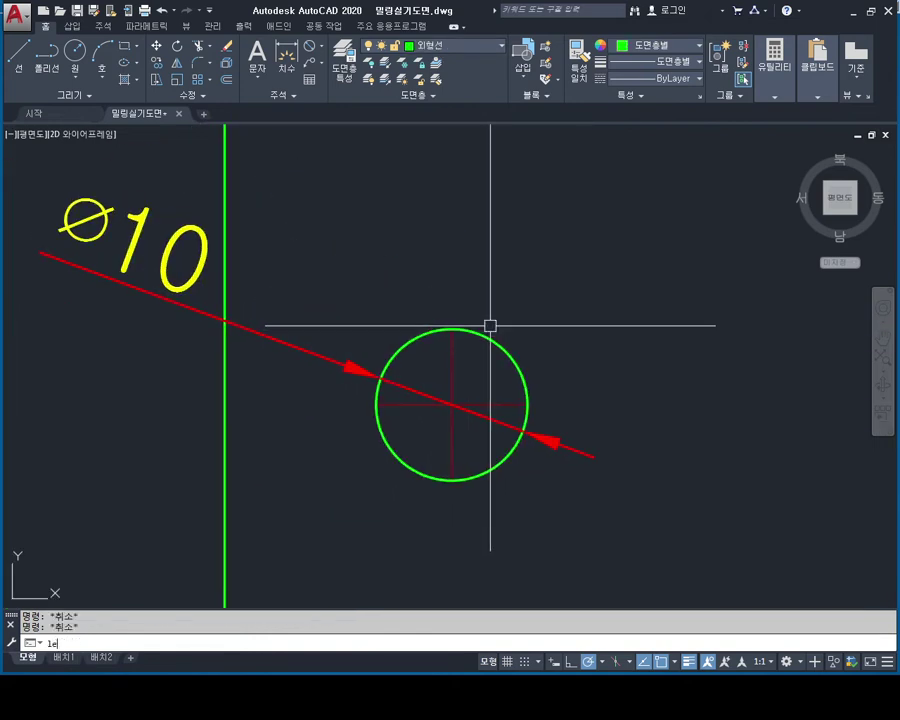
# Step: Lengthen the centerline ends by a 5 increment past the hole circle
pyautogui.press('Return')
pyautogui.write('de')
pyautogui.press('Return')
pyautogui.write('5')
pyautogui.press('Return')
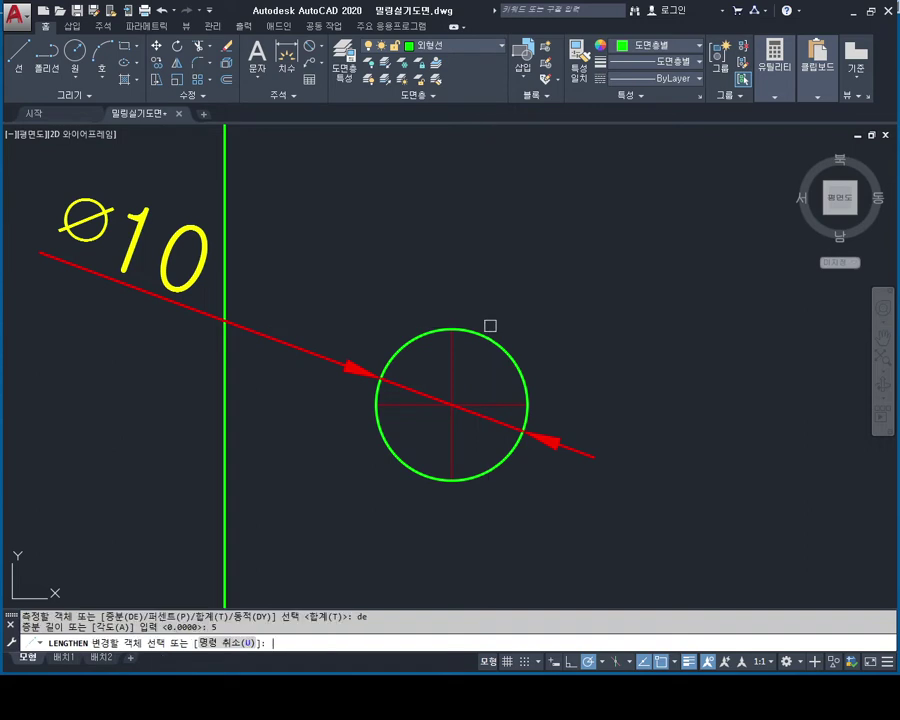
pyautogui.click(453, 362)
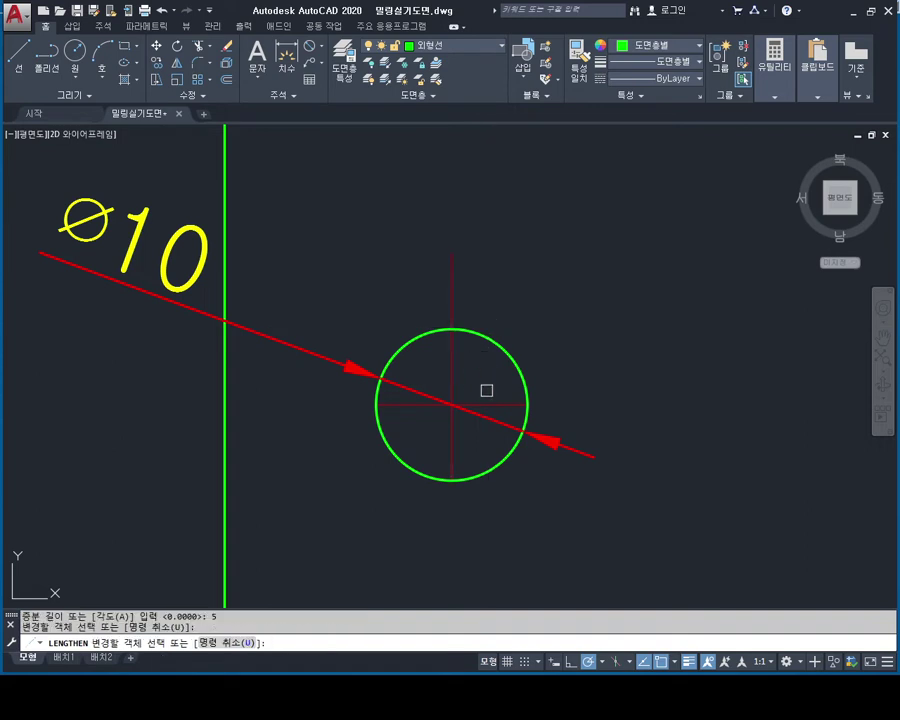
pyautogui.click(452, 452)
pyautogui.press('Escape')
pyautogui.scroll(-2, 482, 372)
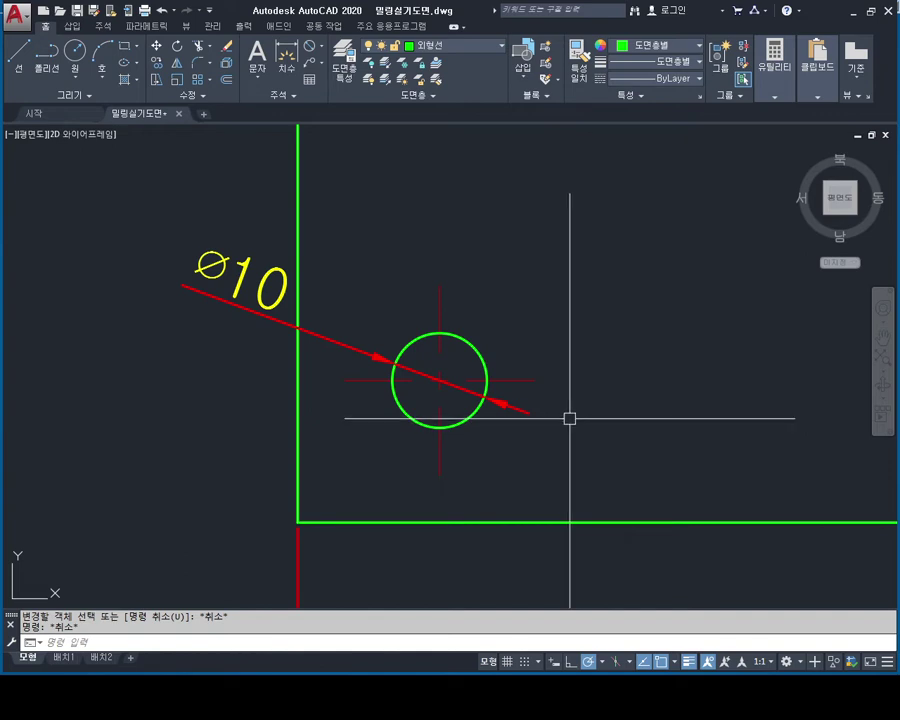
# Step: Erase the Ø10 diameter dimension and recentre the view on the plate and hole
pyautogui.scroll(-1, 571, 419)
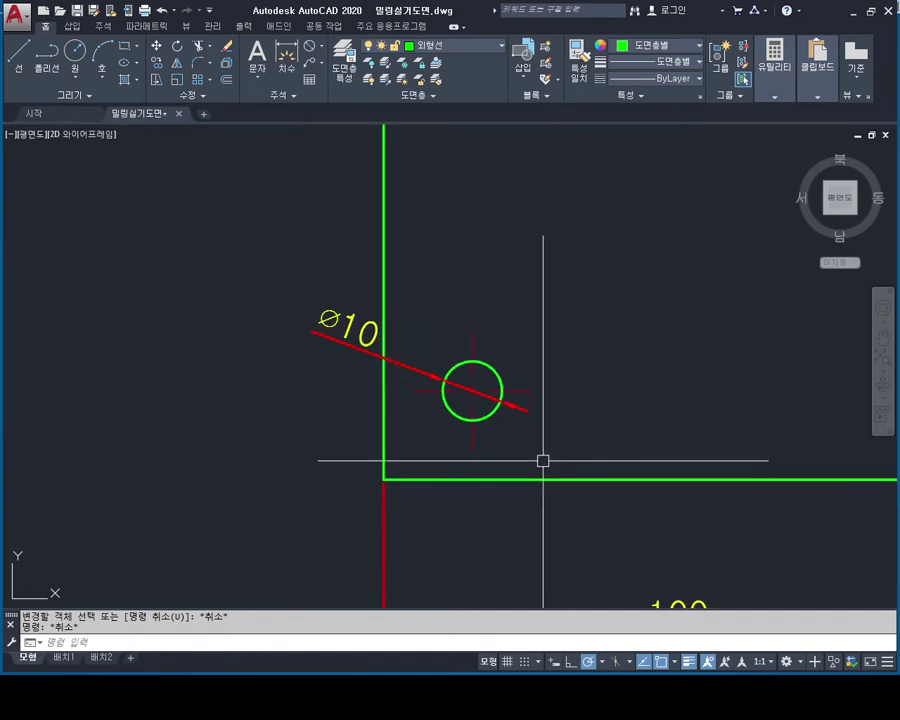
pyautogui.click(365, 267)
pyautogui.click(321, 345)
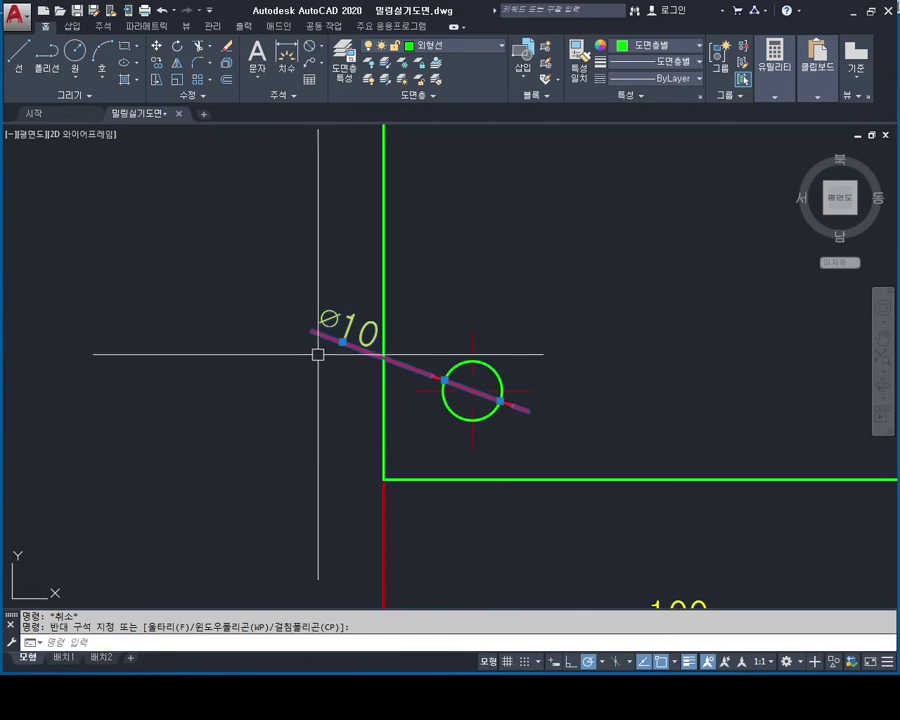
pyautogui.press('Delete')
pyautogui.scroll(-1, 466, 406)
pyautogui.moveTo(466, 406); pyautogui.dragTo(438, 436, button='middle')
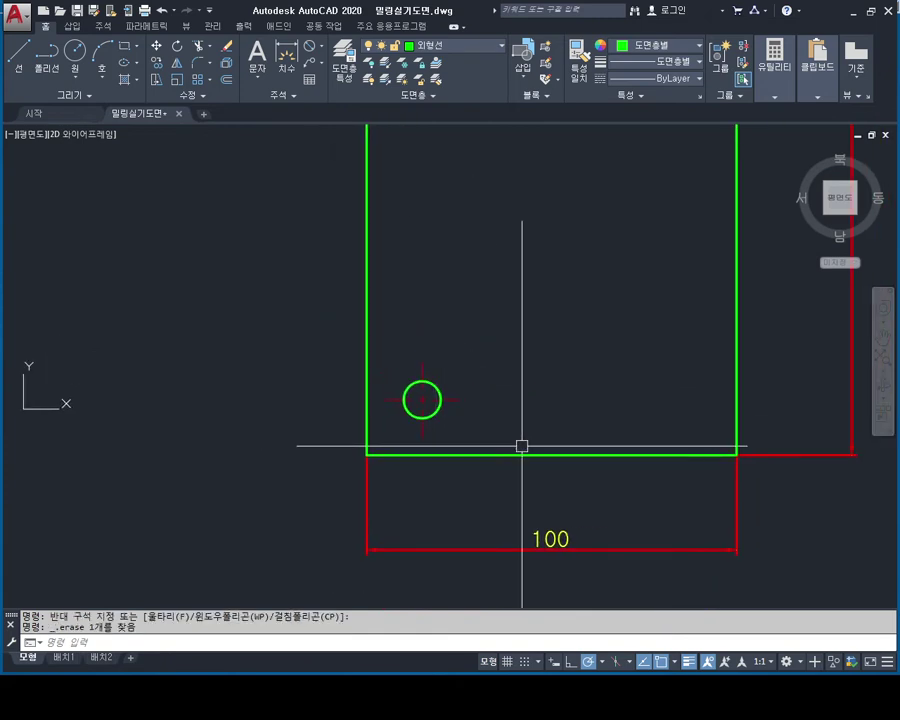
pyautogui.moveTo(572, 444)
pyautogui.mouseDown(button='middle')
pyautogui.moveTo(592, 493)
pyautogui.moveTo(585, 474)
pyautogui.mouseUp(button='middle')
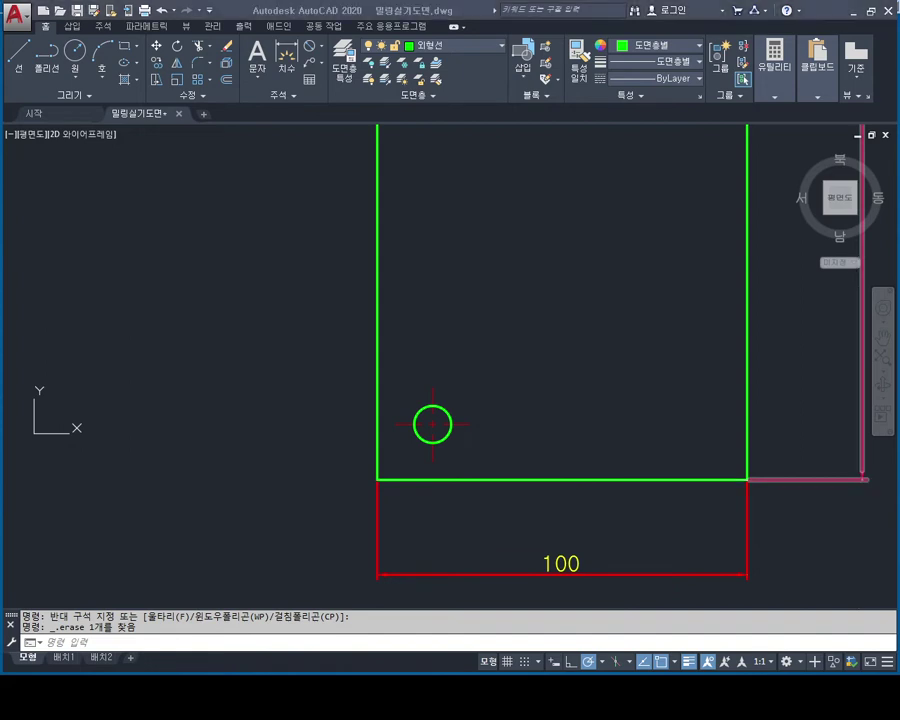
pyautogui.moveTo(472, 401); pyautogui.dragTo(464, 364, button='middle')
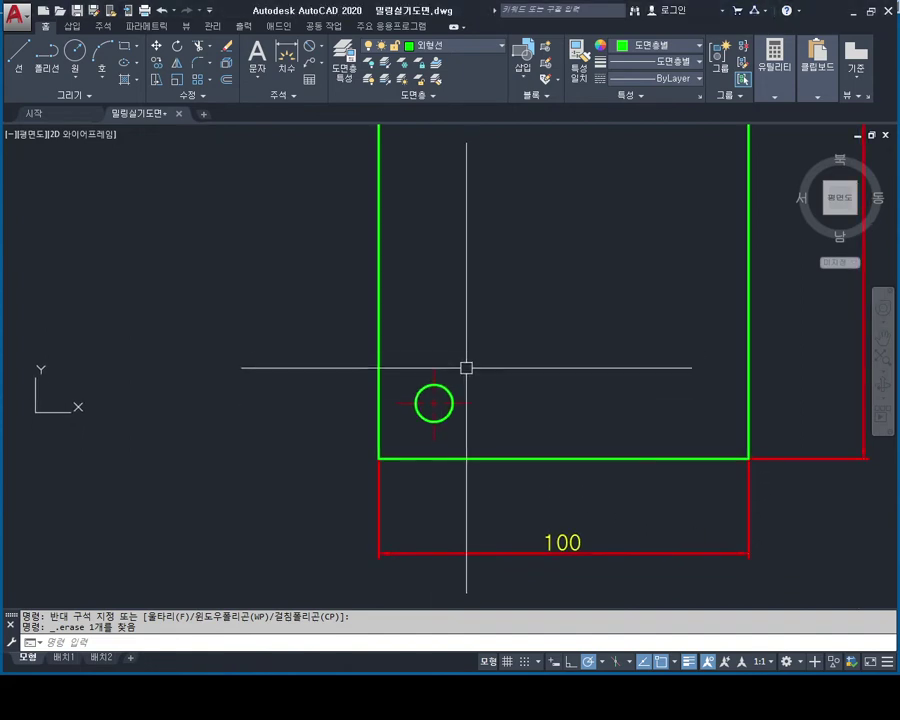
pyautogui.scroll(2, 470, 350)
# Step: Rectangular-array the hole and its centerlines into 4 columns by 3 rows at 30 spacing
pyautogui.press('Escape')
pyautogui.press('Escape')
pyautogui.write('ar')
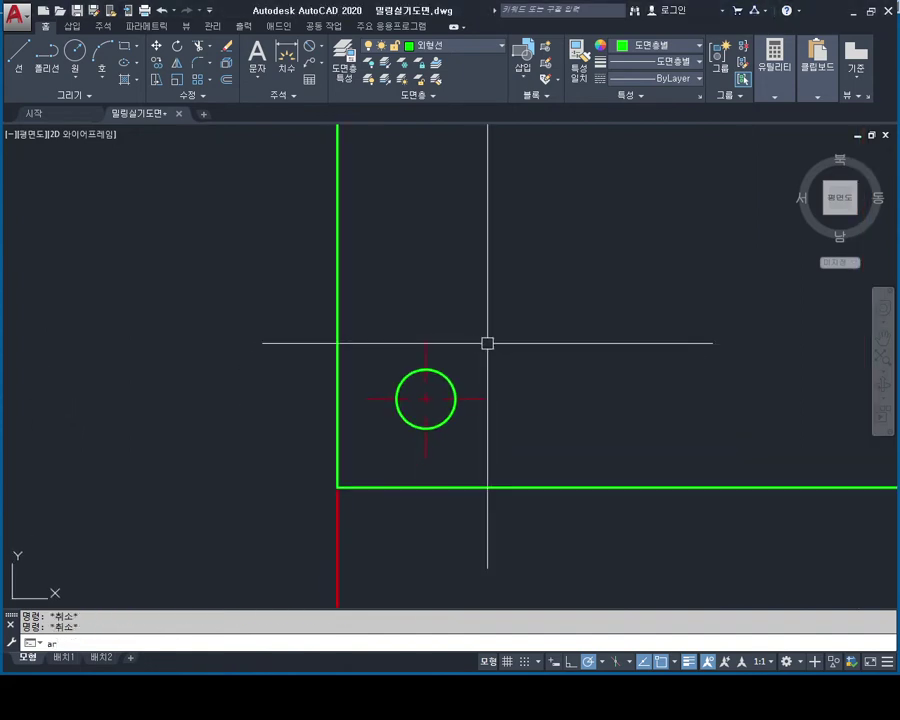
pyautogui.press('Return')
pyautogui.click(529, 319)
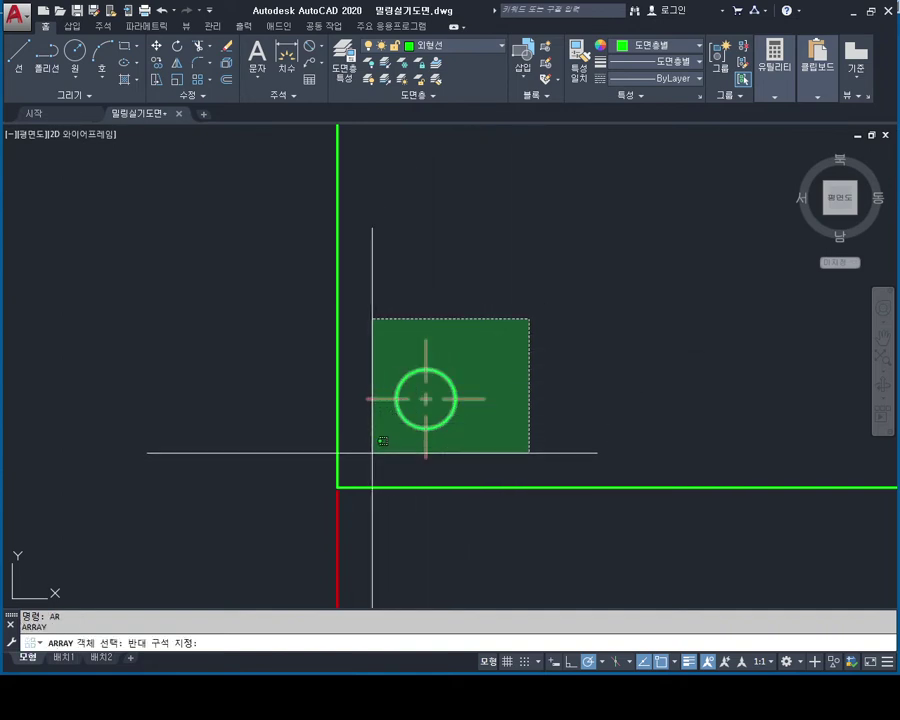
pyautogui.click(371, 457)
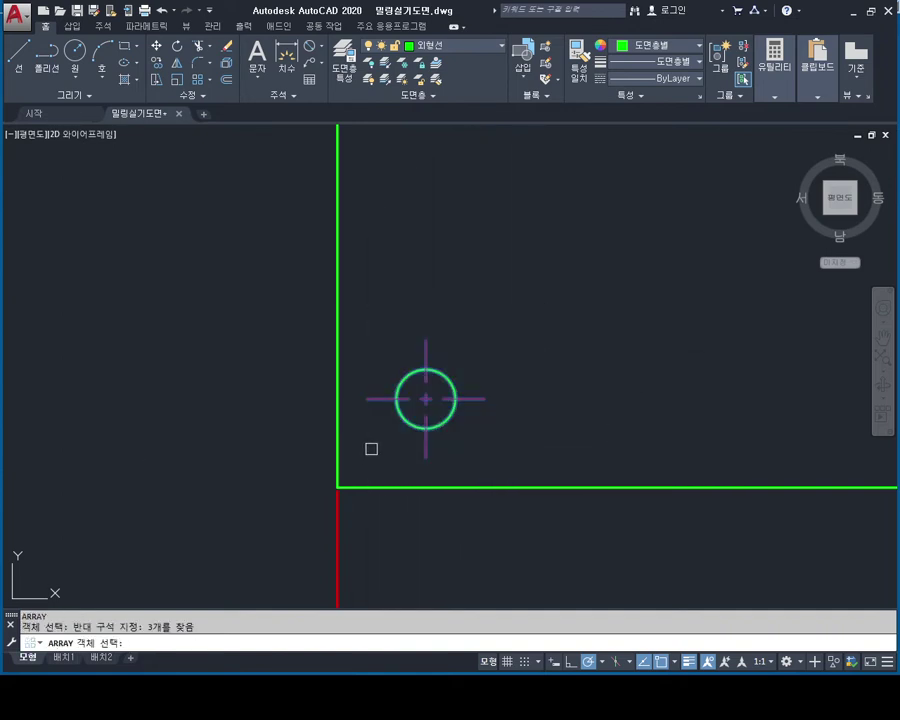
pyautogui.press('Return')
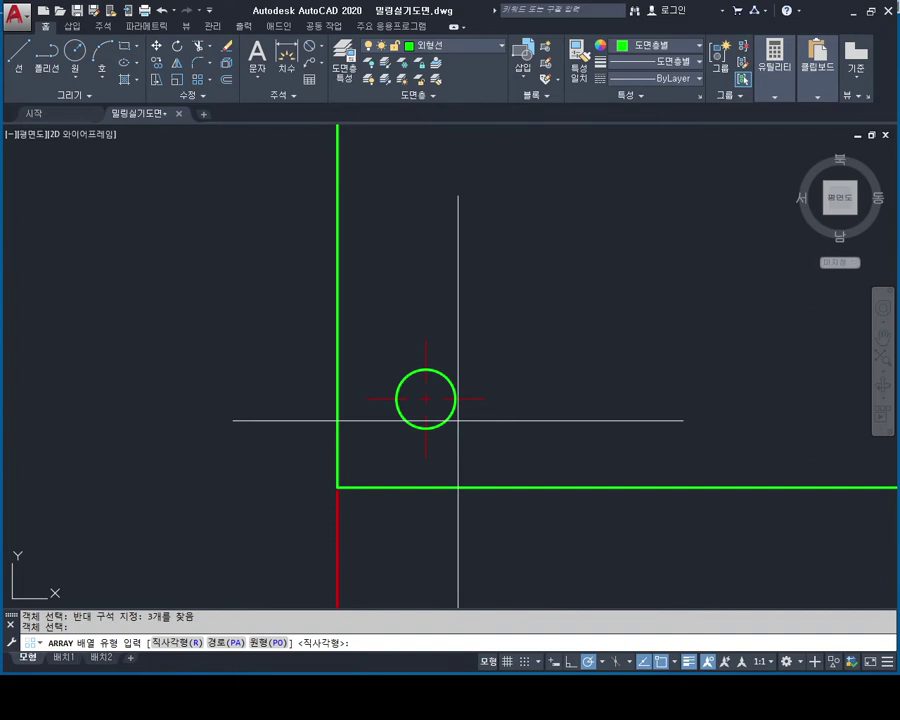
pyautogui.write('r')
pyautogui.press('Return')
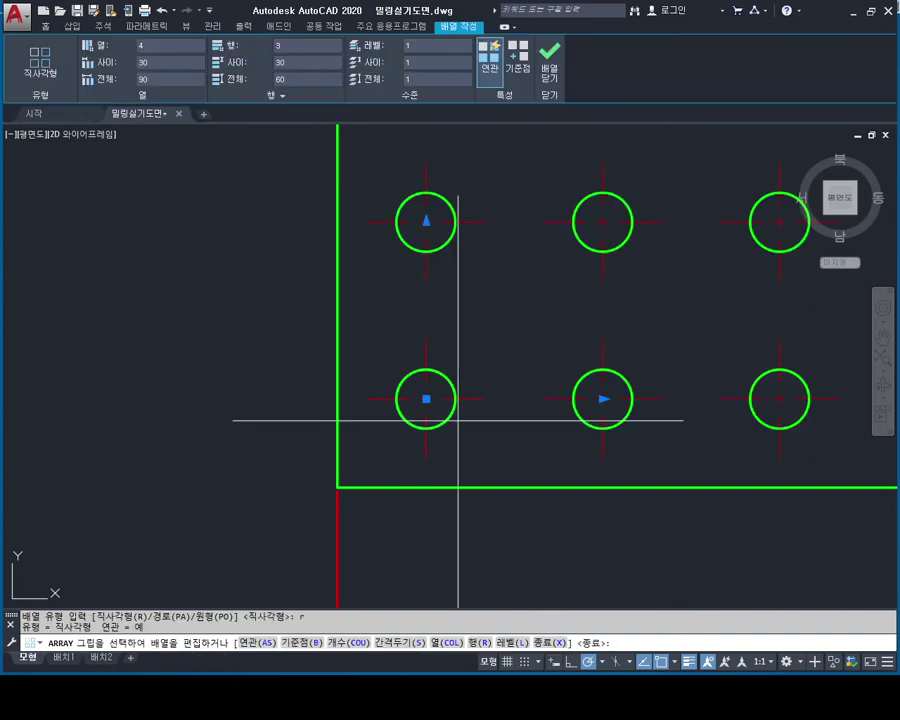
pyautogui.scroll(-4, 500, 405)
pyautogui.moveTo(488, 416); pyautogui.dragTo(438, 325, button='middle')
pyautogui.scroll(2, 439, 330)
pyautogui.write('cou')
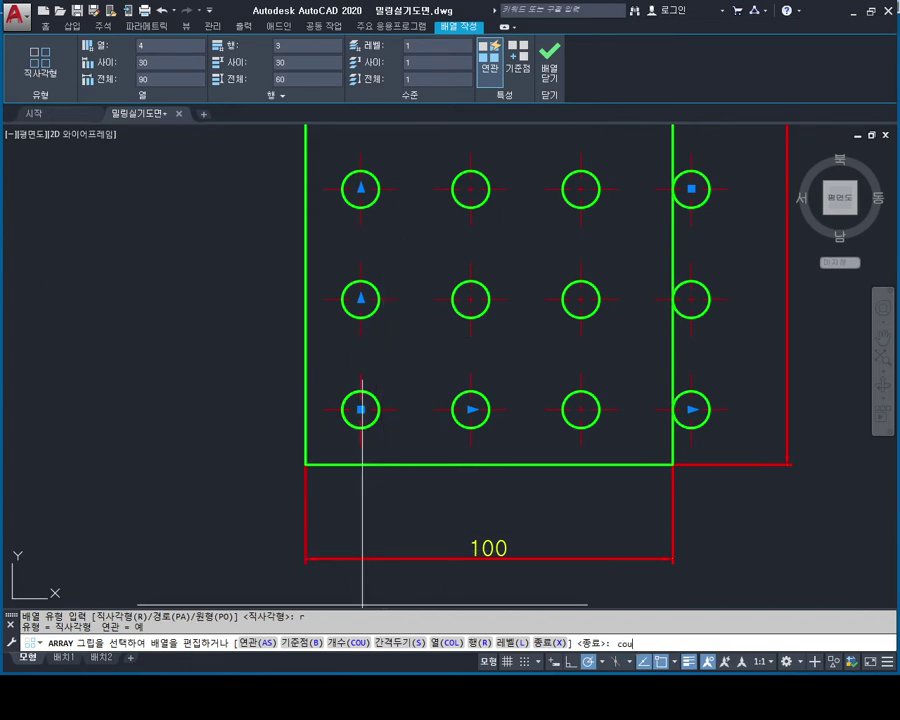
# Step: Set the hole array count to 4 columns and 10 rows
pyautogui.press('Return')
pyautogui.write('4')
pyautogui.press('Return')
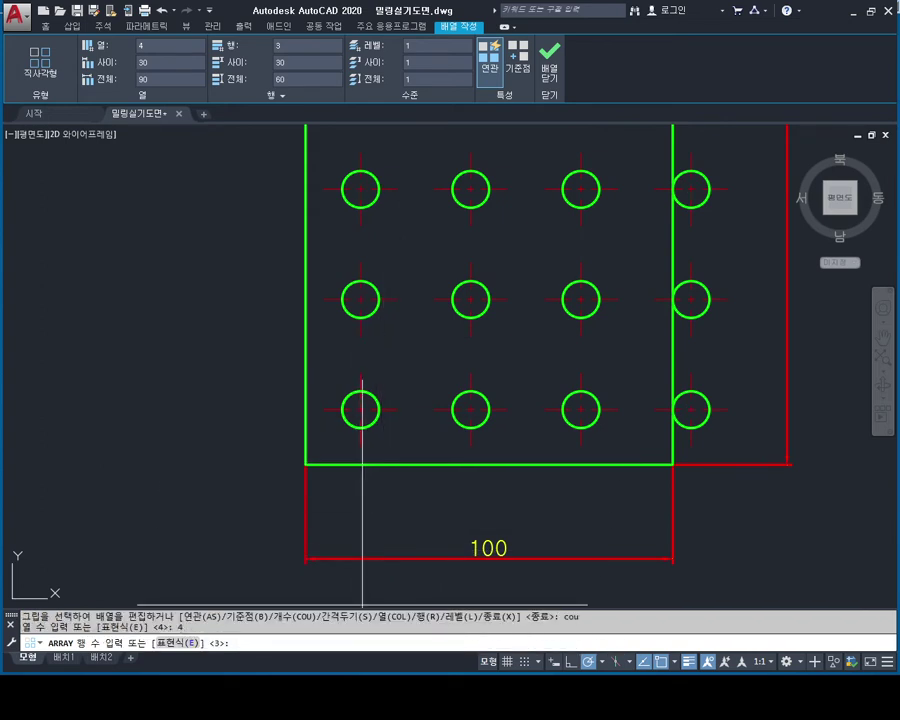
pyautogui.scroll(-5, 361, 492)
pyautogui.scroll(4, 394, 524)
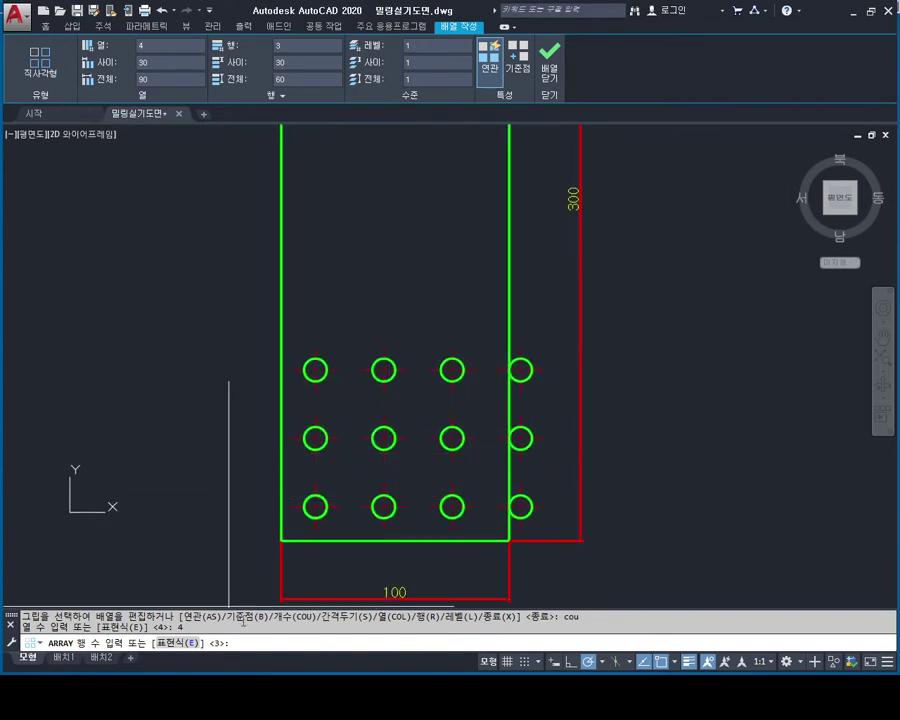
pyautogui.write('10')
pyautogui.press('Return')
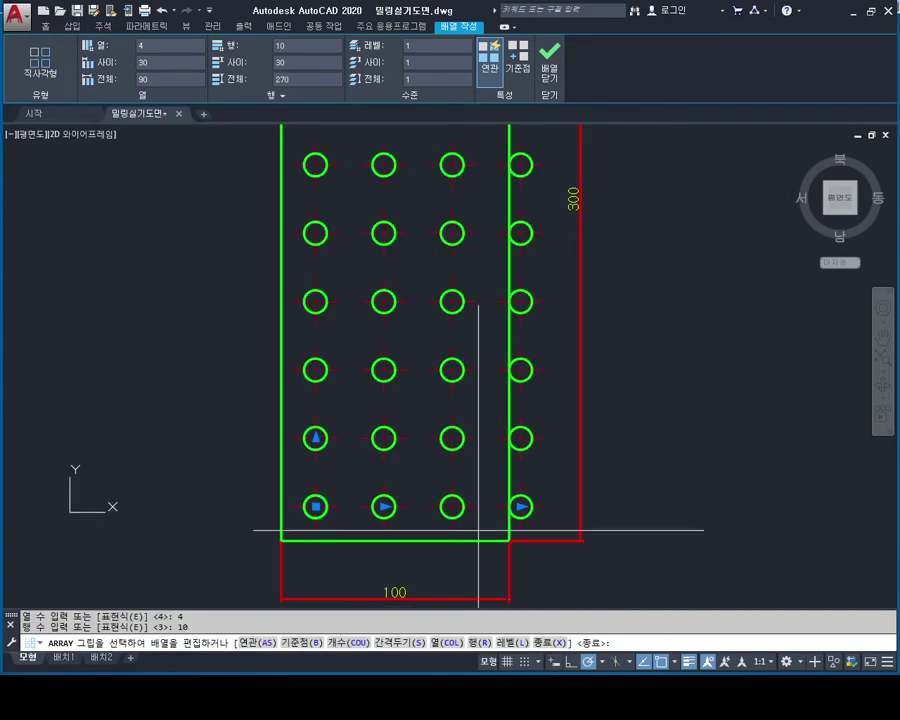
# Step: Zoom and pan to show the whole 4×10 hole array and the 100 dimension
pyautogui.scroll(-2, 476, 530)
pyautogui.scroll(-2, 490, 398)
pyautogui.scroll(2, 490, 436)
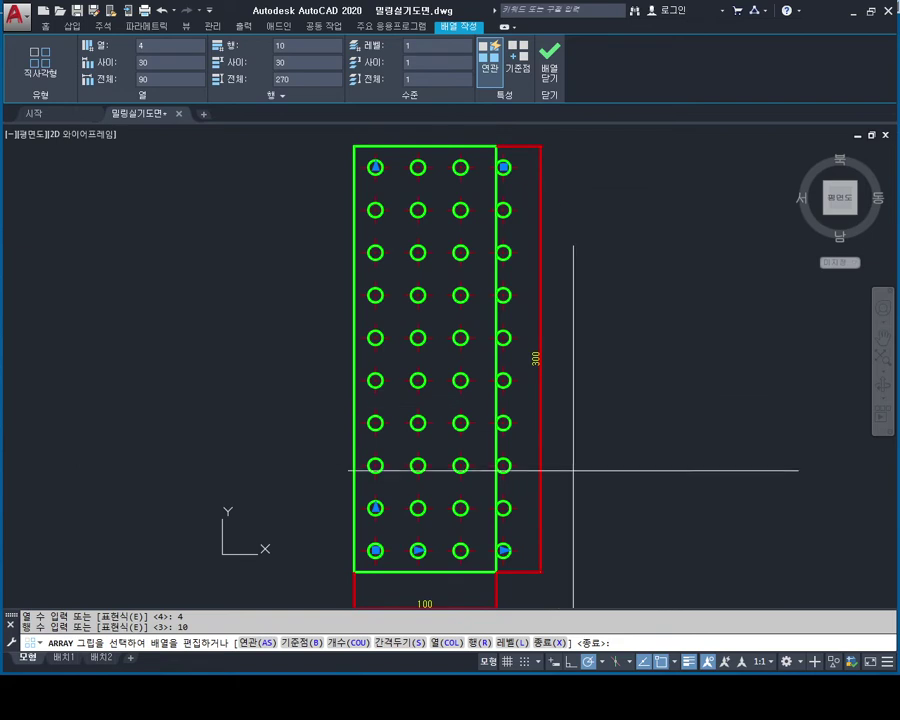
pyautogui.scroll(1, 552, 466)
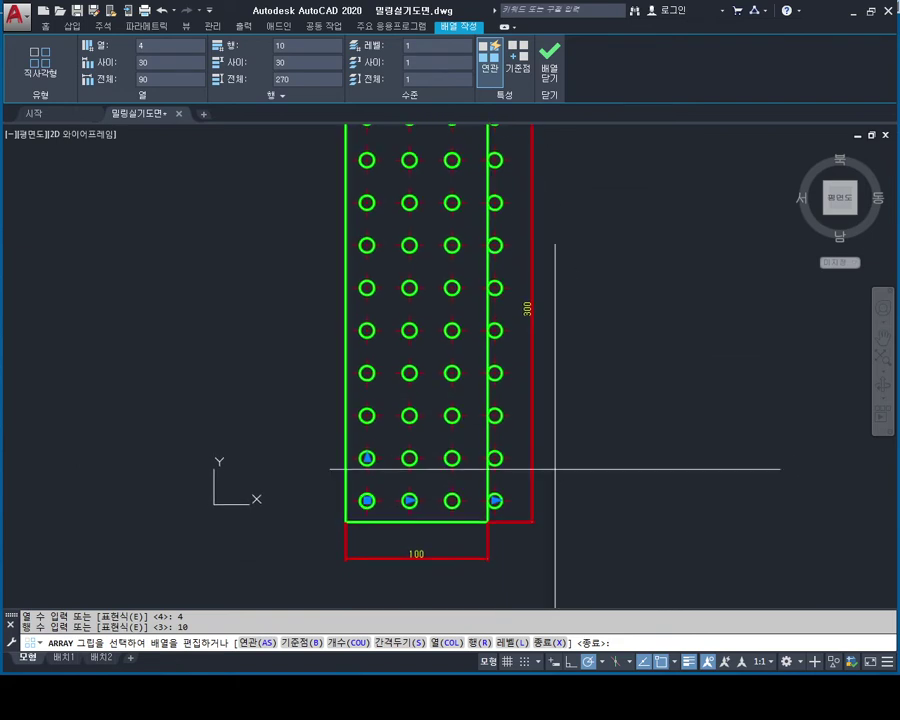
pyautogui.scroll(1, 457, 519)
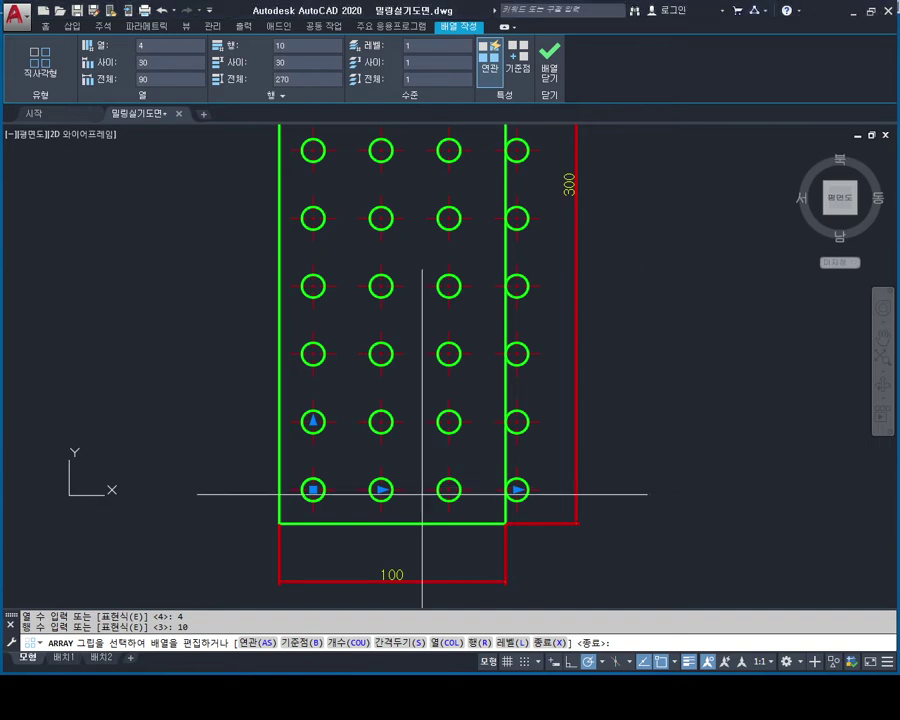
pyautogui.scroll(2, 420, 492)
pyautogui.scroll(-4, 400, 400)
pyautogui.moveTo(386, 388); pyautogui.dragTo(451, 497, button='middle')
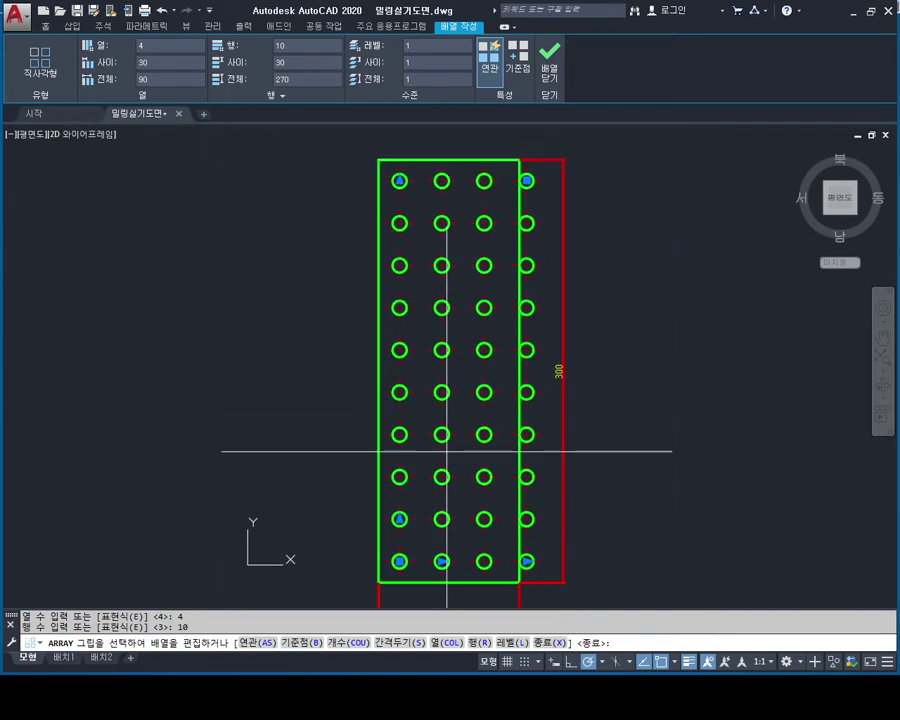
pyautogui.moveTo(446, 451)
pyautogui.mouseDown(button='middle')
pyautogui.moveTo(494, 472)
pyautogui.moveTo(466, 510)
pyautogui.moveTo(490, 436)
pyautogui.moveTo(448, 482)
pyautogui.mouseUp(button='middle')
pyautogui.scroll(2, 464, 426)
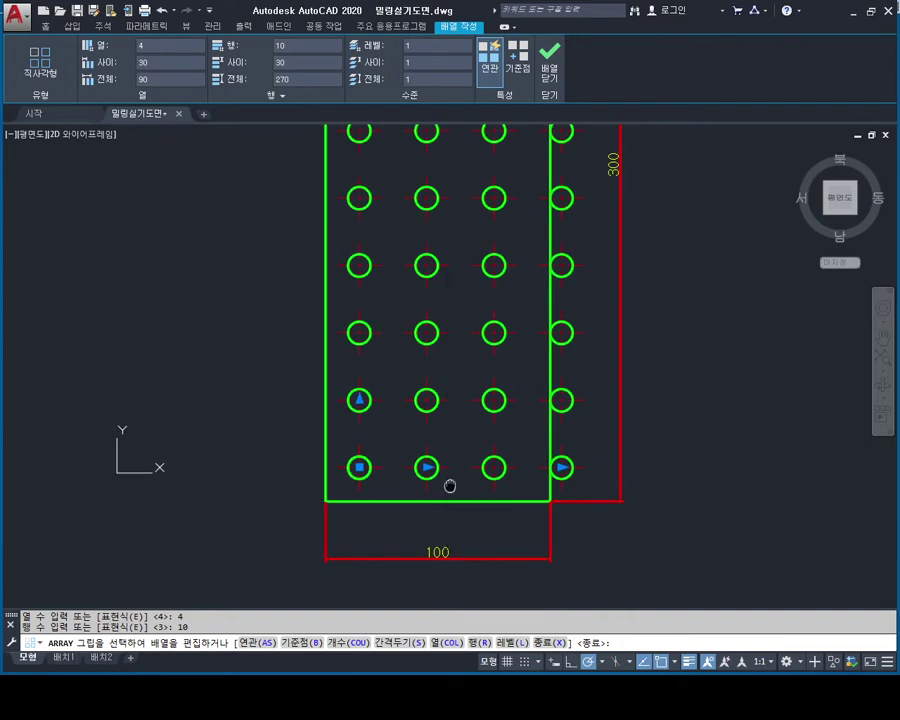
# Step: Change the array column spacing to 23, keep row spacing 30, and finish the array
pyautogui.write('s')
pyautogui.press('Return')
pyautogui.write('23')
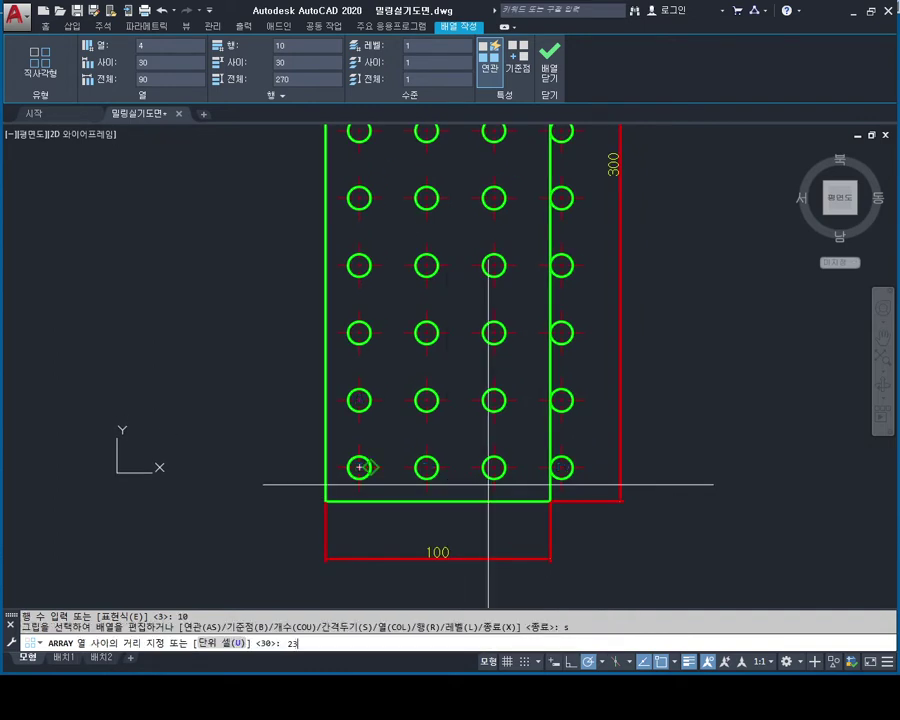
pyautogui.press('Return')
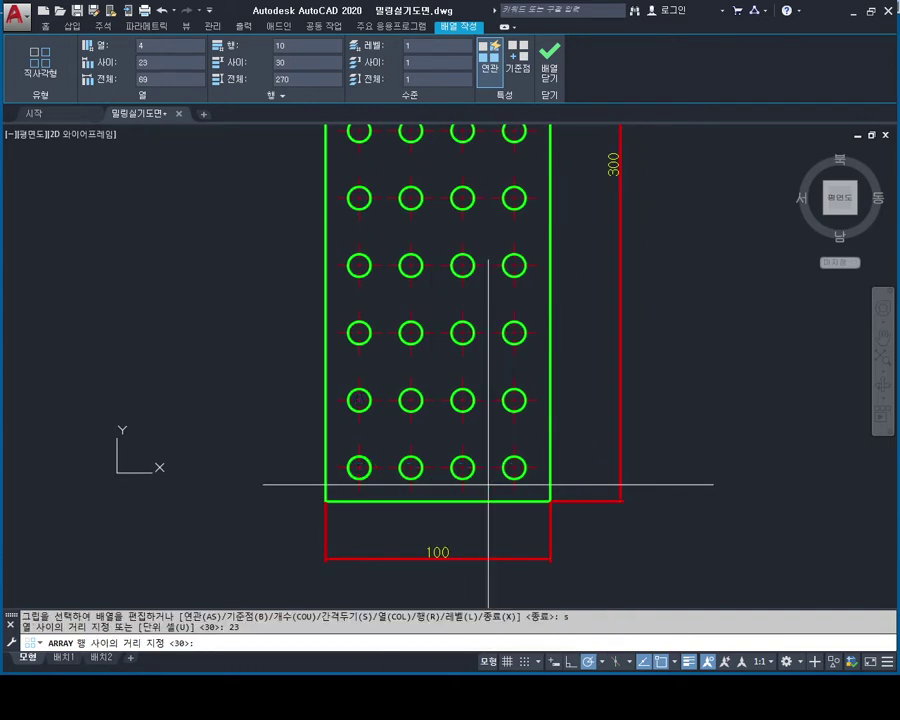
pyautogui.press('Return')
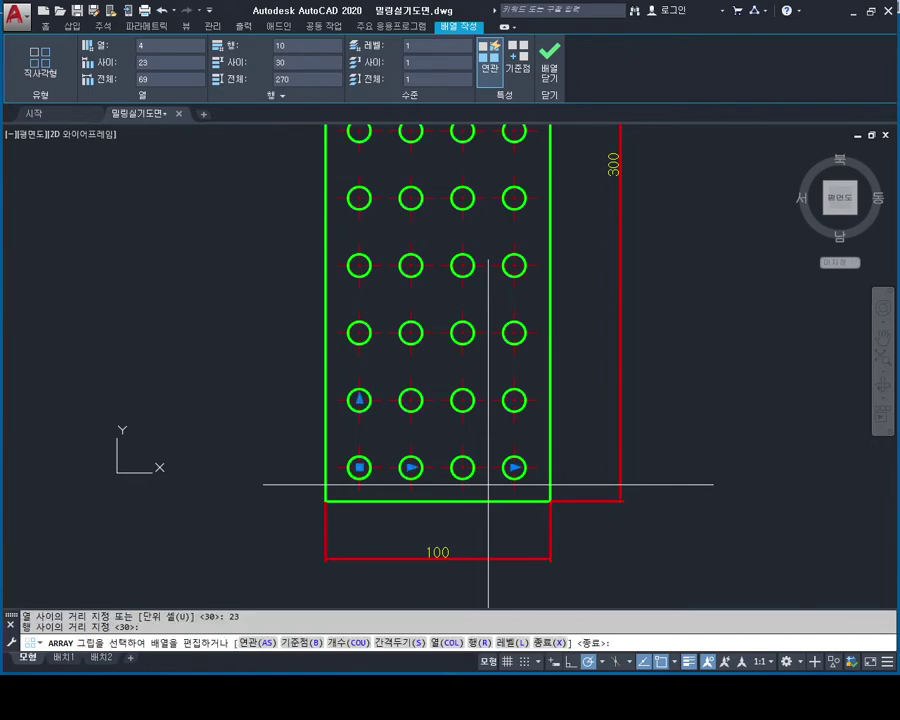
pyautogui.press('Escape')
pyautogui.press('Escape')
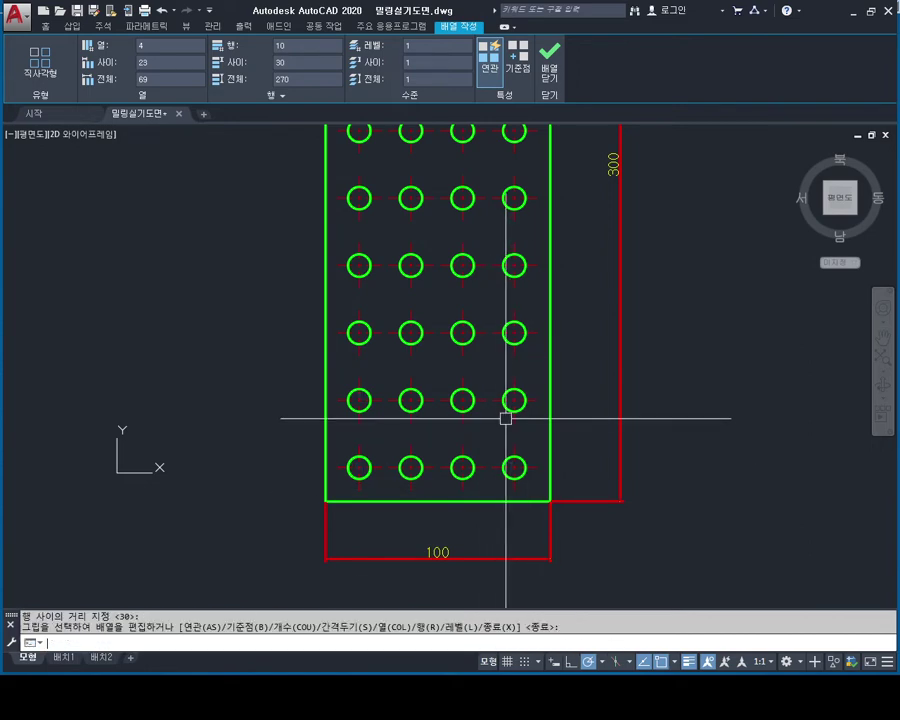
# Step: Add a horizontal 23 linear dimension between the first two hole centres, below the holes
pyautogui.scroll(-4, 430, 418)
pyautogui.scroll(2, 431, 409)
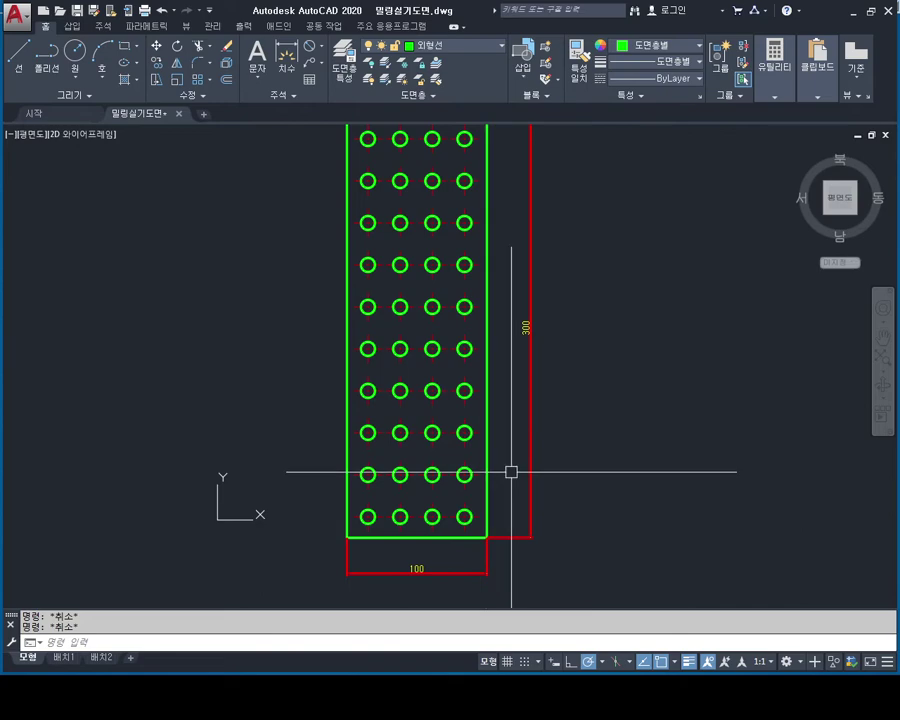
pyautogui.moveTo(511, 472); pyautogui.dragTo(548, 434, button='middle')
pyautogui.scroll(2, 484, 458)
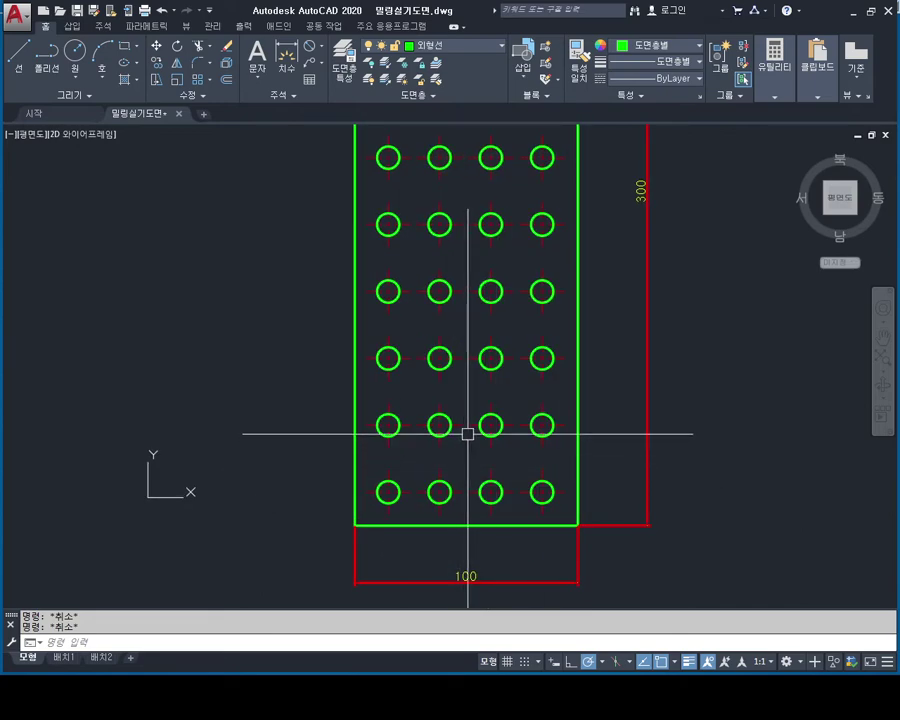
pyautogui.moveTo(480, 492); pyautogui.dragTo(488, 456, button='middle')
pyautogui.moveTo(399, 407); pyautogui.dragTo(408, 361, button='middle')
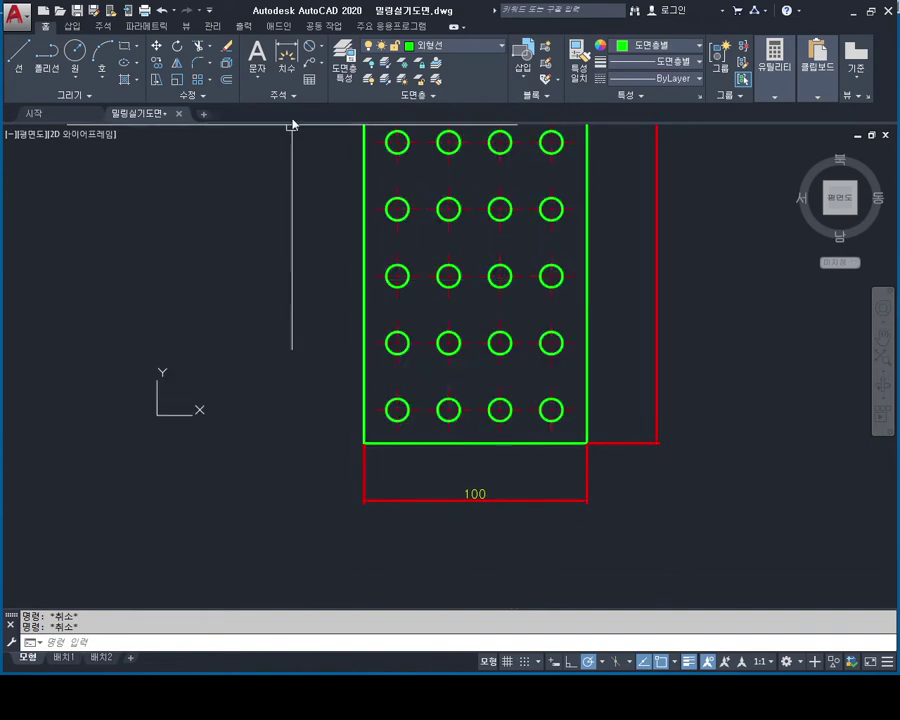
pyautogui.click(330, 67)
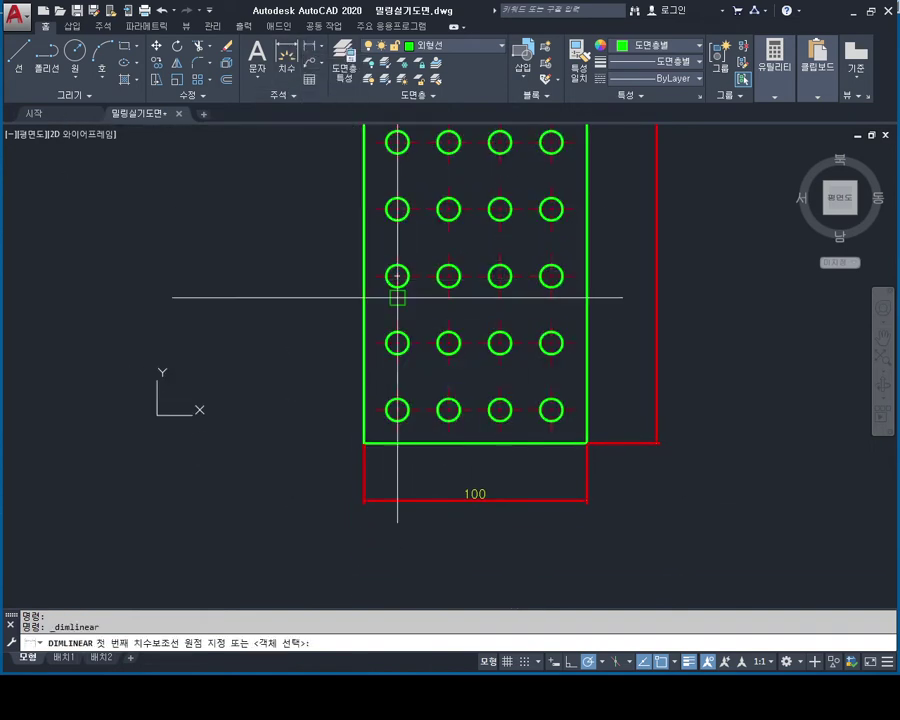
pyautogui.scroll(2, 415, 390)
pyautogui.click(382, 462)
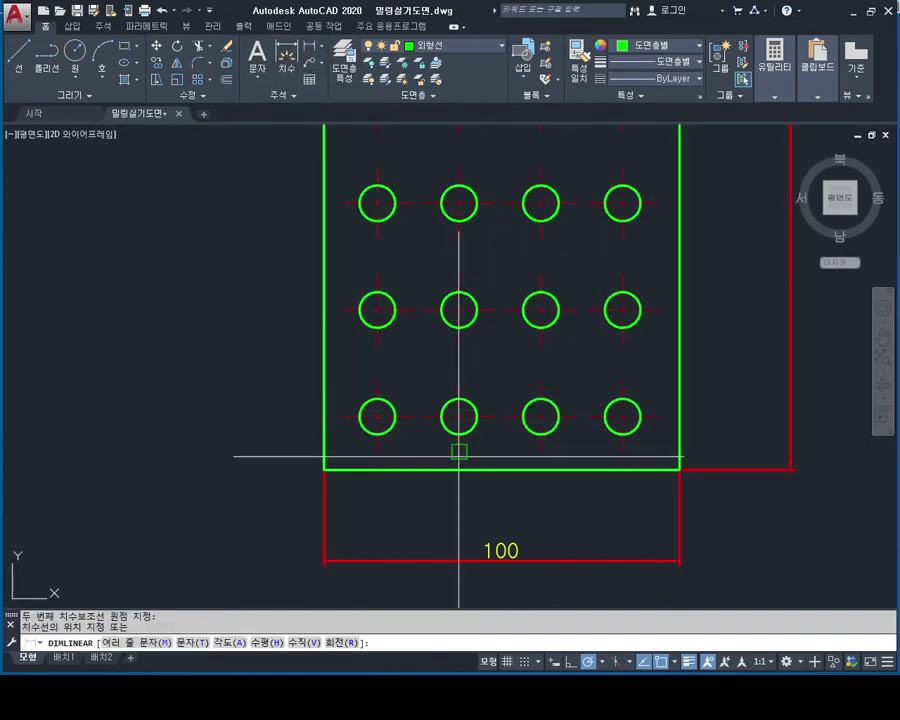
pyautogui.click(459, 458)
pyautogui.click(438, 528)
# Step: Add a vertical 30 dimension between two hole rows, placed left of the plate
pyautogui.press('Return')
pyautogui.click(422, 416)
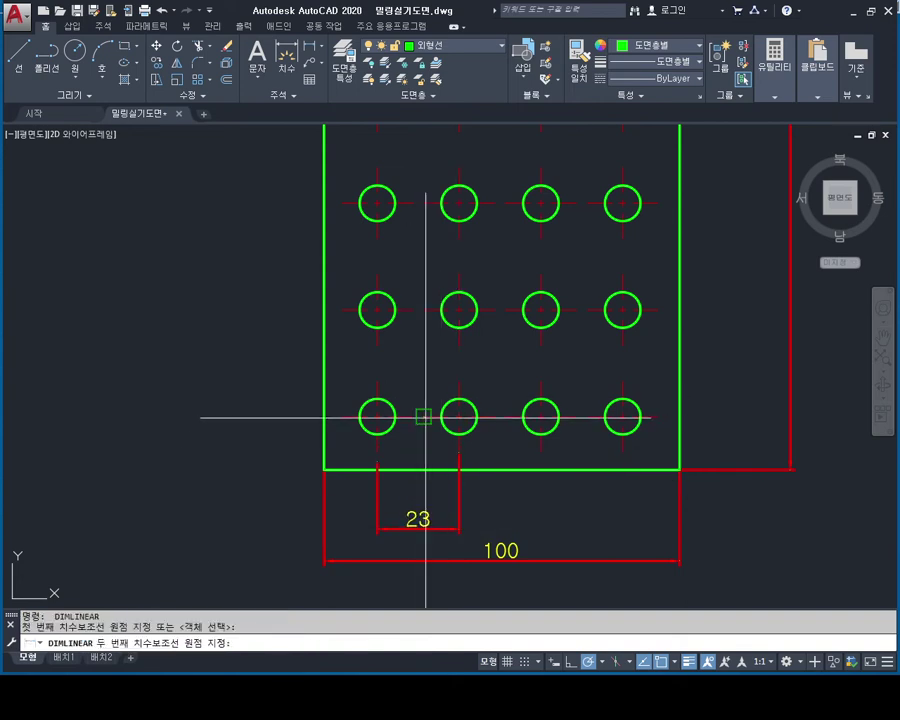
pyautogui.click(424, 310)
pyautogui.click(252, 358)
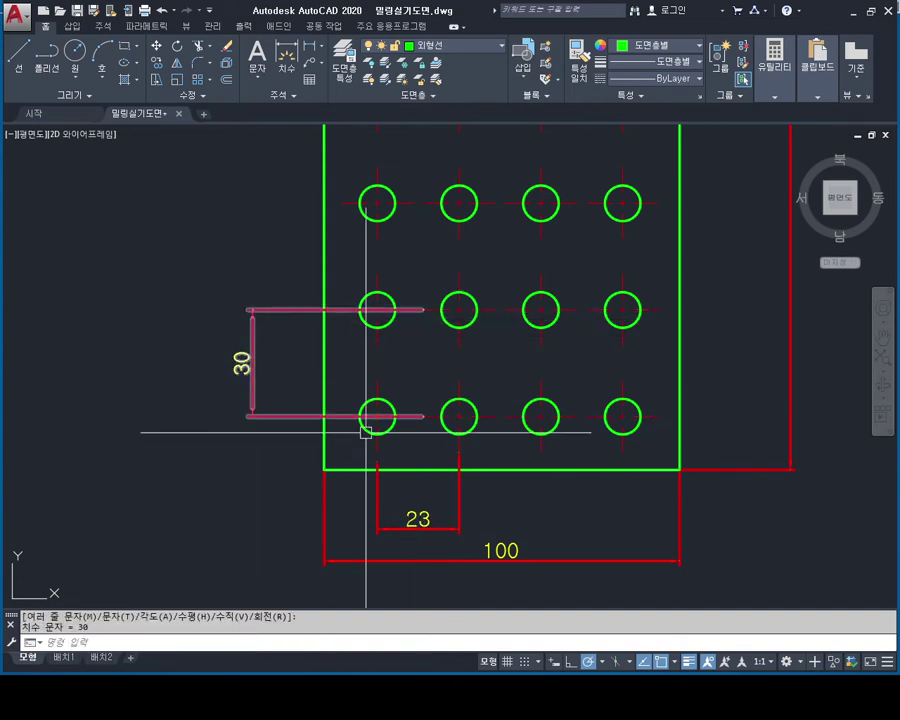
pyautogui.press('Escape')
pyautogui.press('Escape')
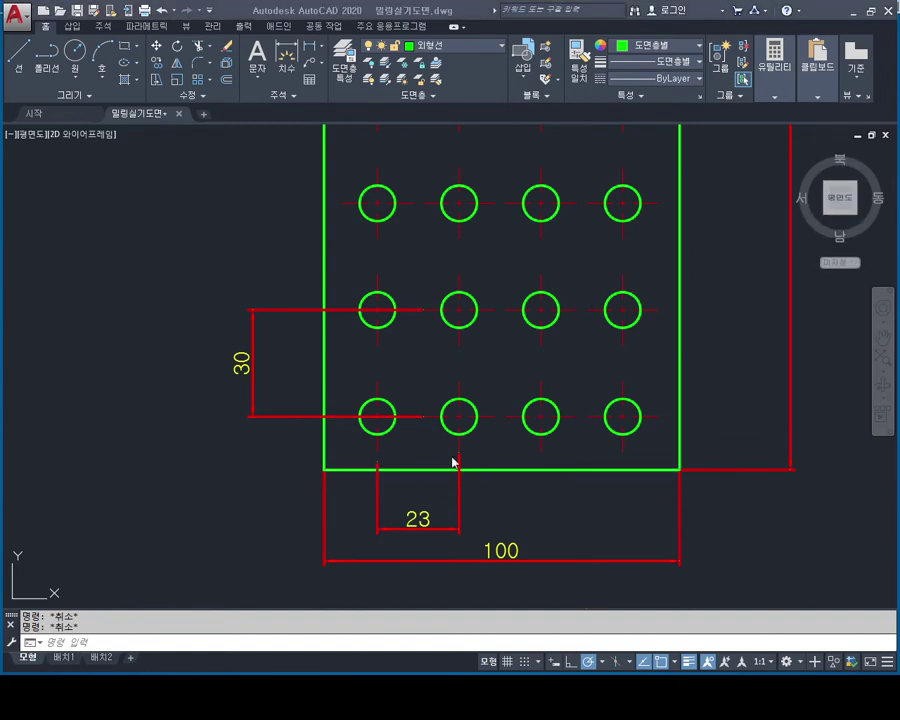
pyautogui.click(516, 458)
# Step: Delete the 23, 100 and 30 dimensions
pyautogui.click(316, 528)
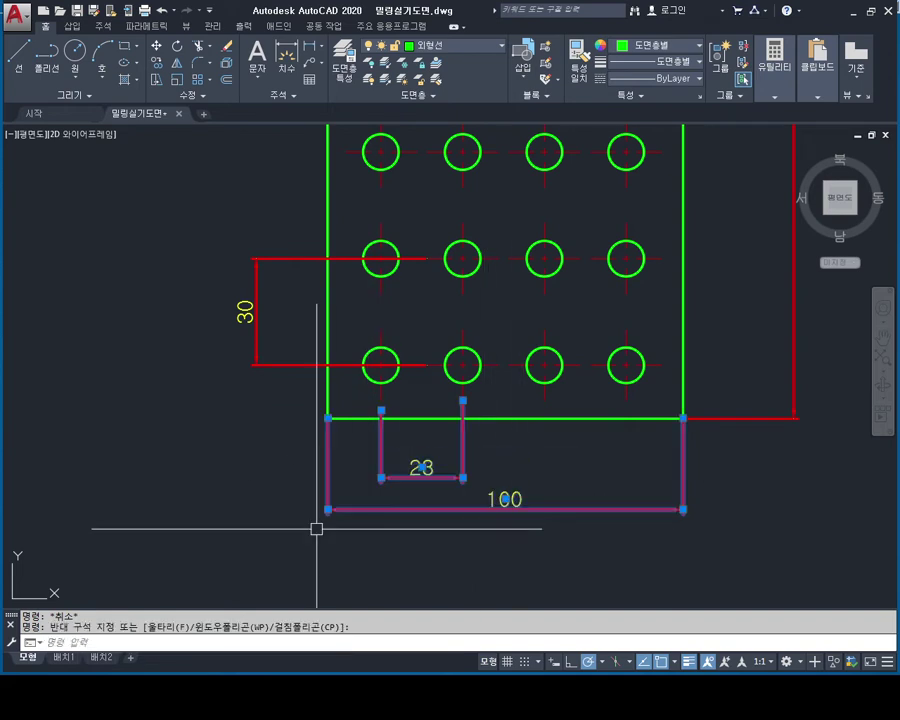
pyautogui.press('Delete')
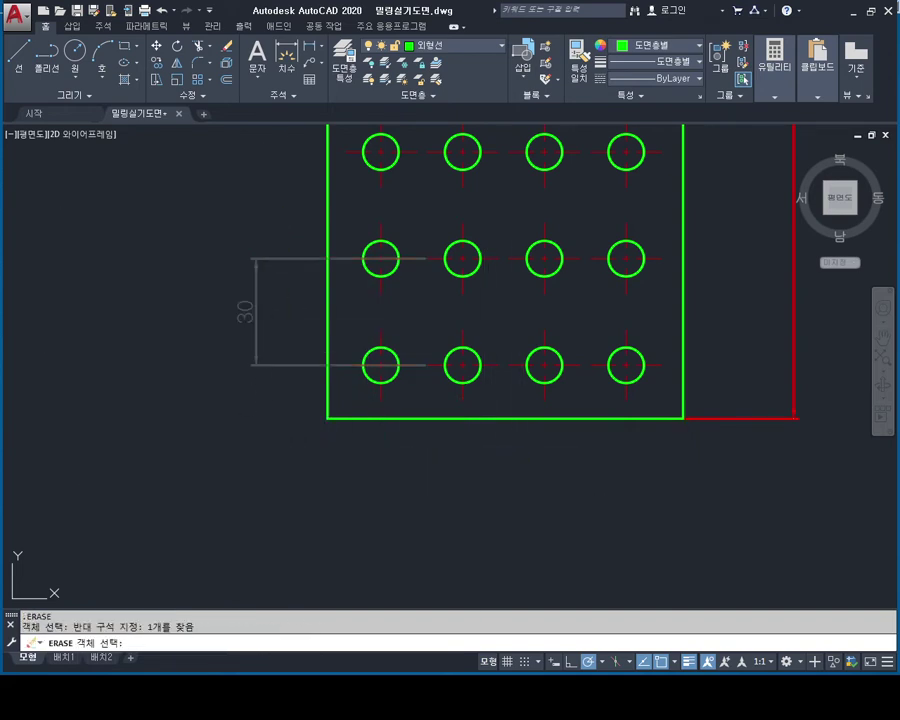
pyautogui.click(290, 214)
pyautogui.click(206, 395)
pyautogui.press('Return')
# Step: Cancel the dimension started at the plate corner and open the block insertion palette
pyautogui.scroll(2, 385, 373)
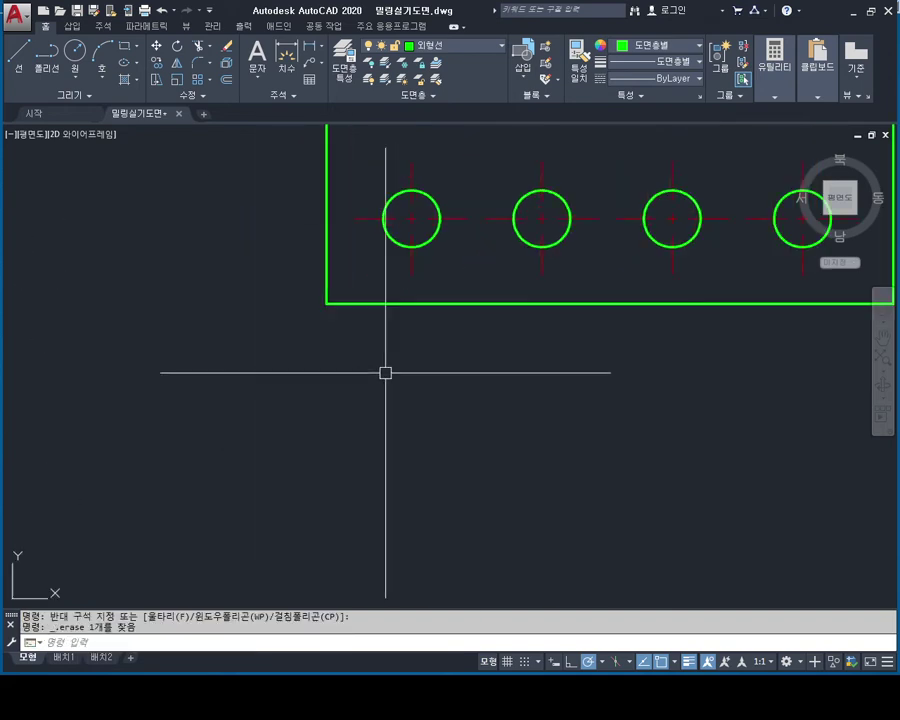
pyautogui.press('Escape')
pyautogui.moveTo(385, 373); pyautogui.dragTo(409, 451, button='middle')
pyautogui.write('DLI')
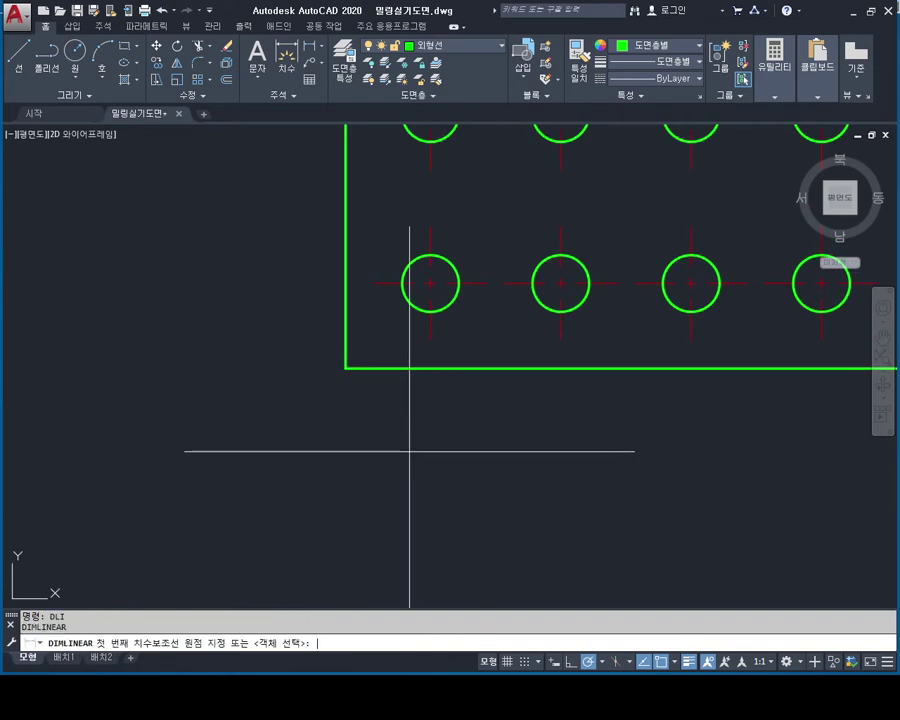
pyautogui.click(345, 367)
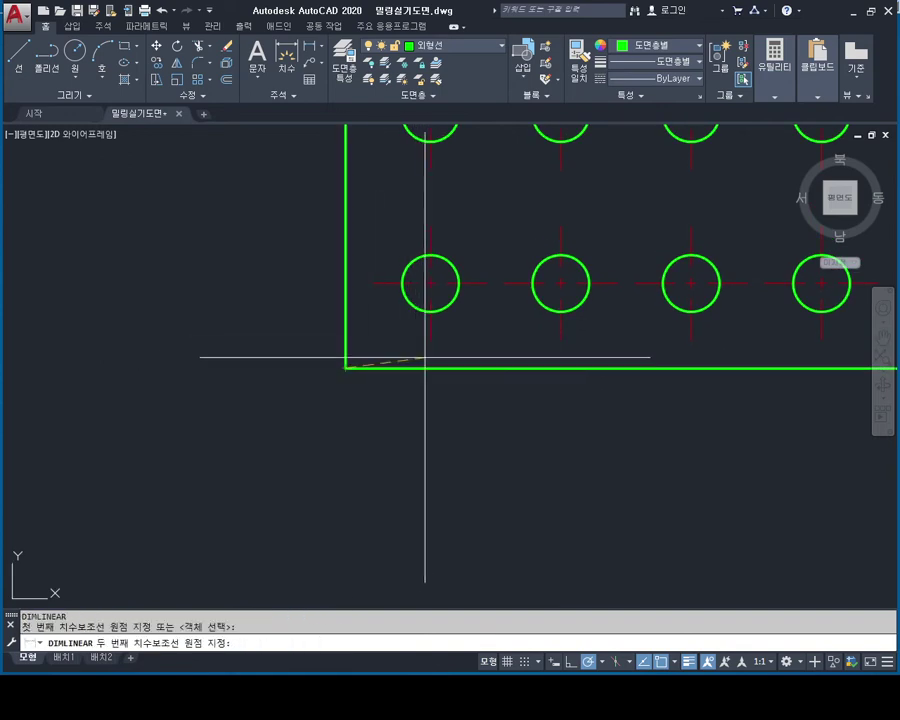
pyautogui.press('Escape')
pyautogui.press('Escape')
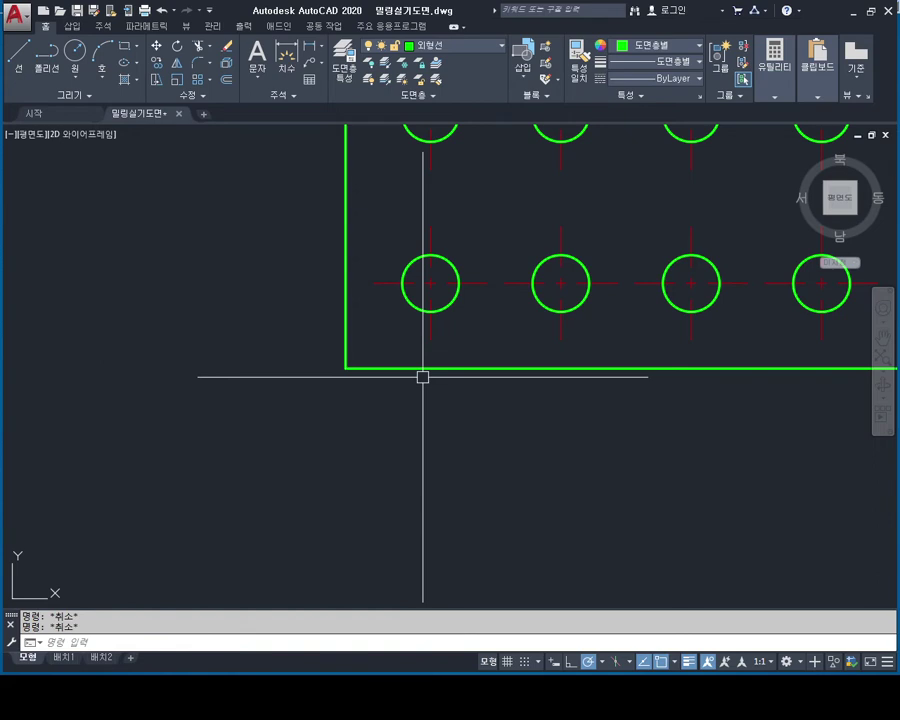
pyautogui.write('l')
pyautogui.press('Return')
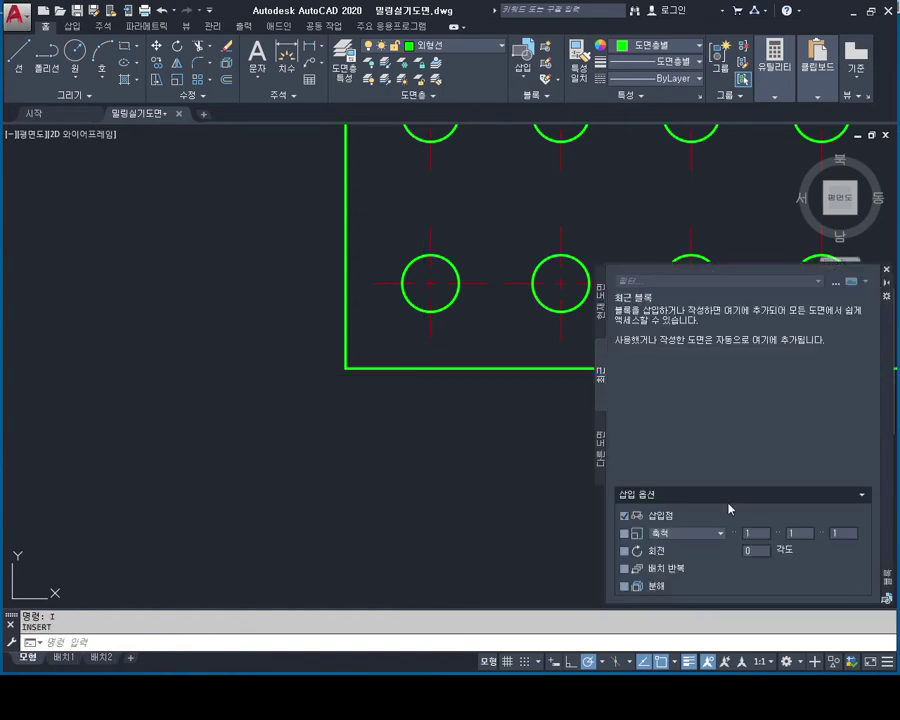
# Step: Browse to E:\CAD\캐드형식자료 and open 원점기호.dwg for insertion
pyautogui.click(838, 282)
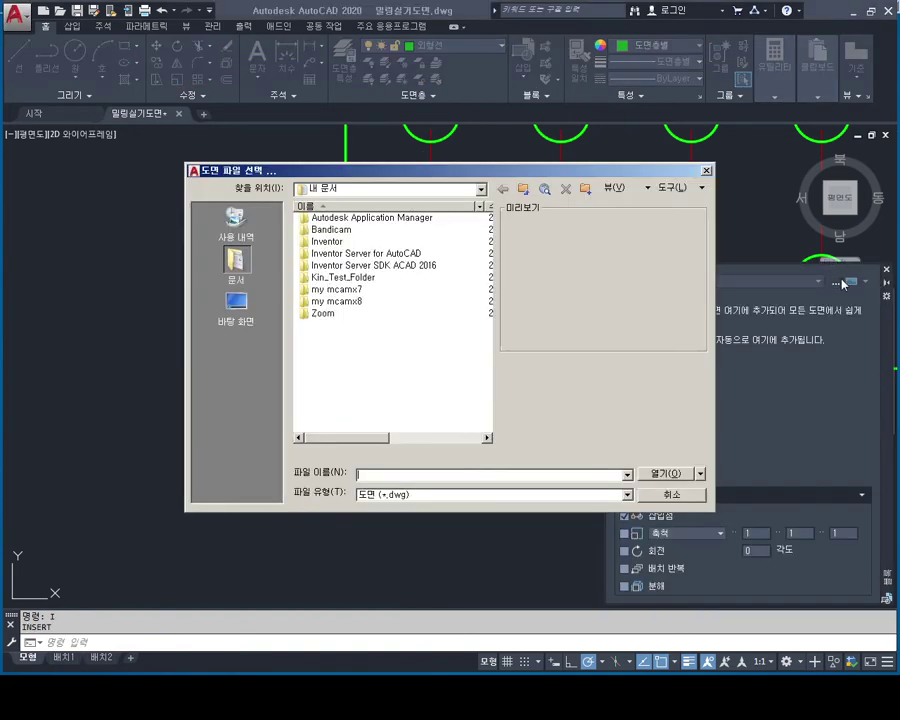
pyautogui.click(480, 189)
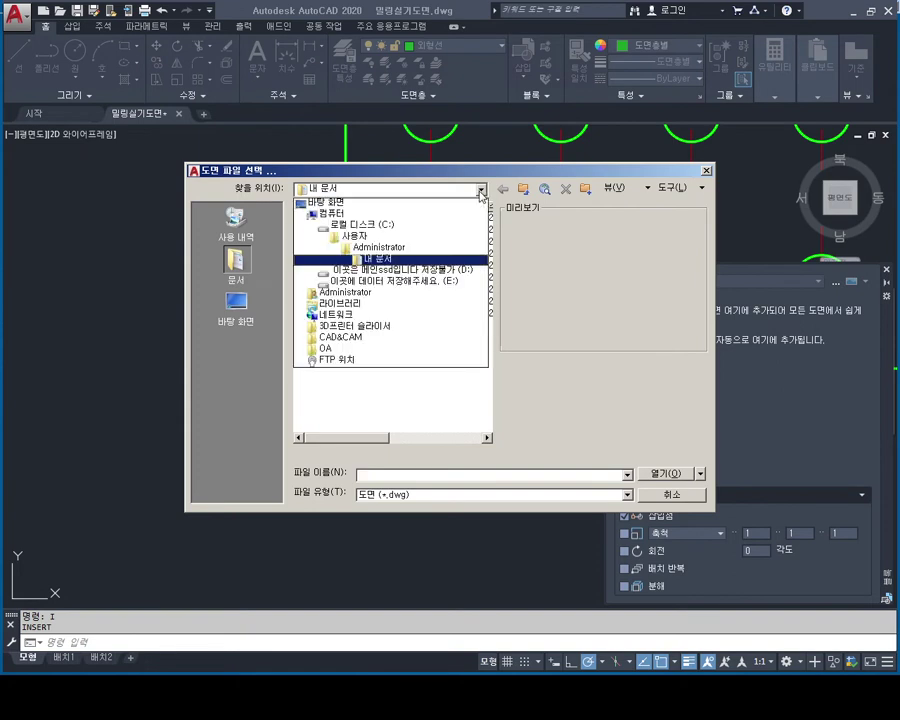
pyautogui.click(363, 282)
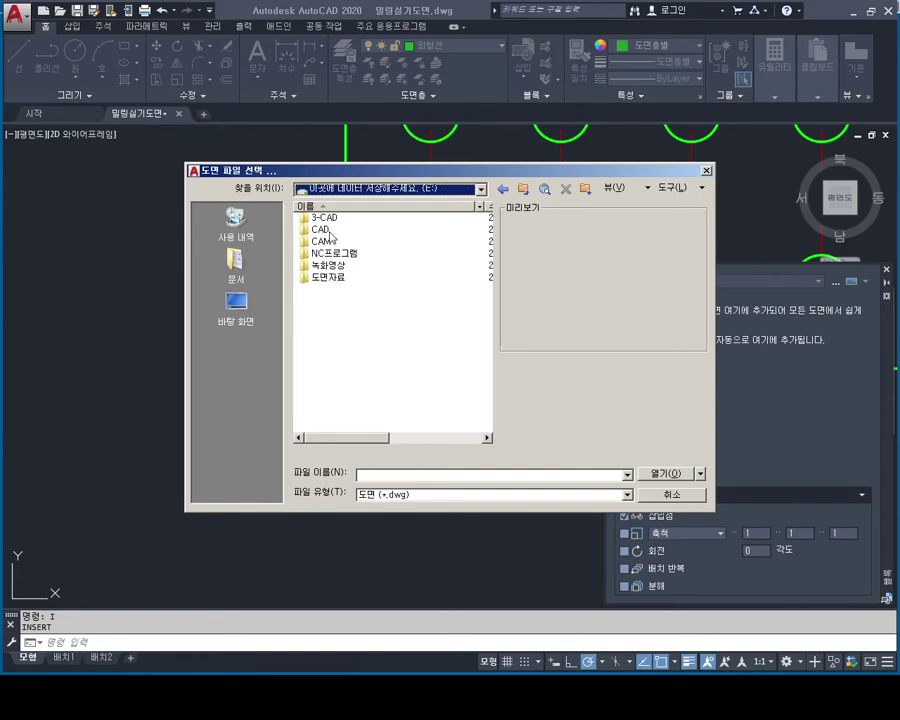
pyautogui.doubleClick(320, 229)
pyautogui.doubleClick(326, 217)
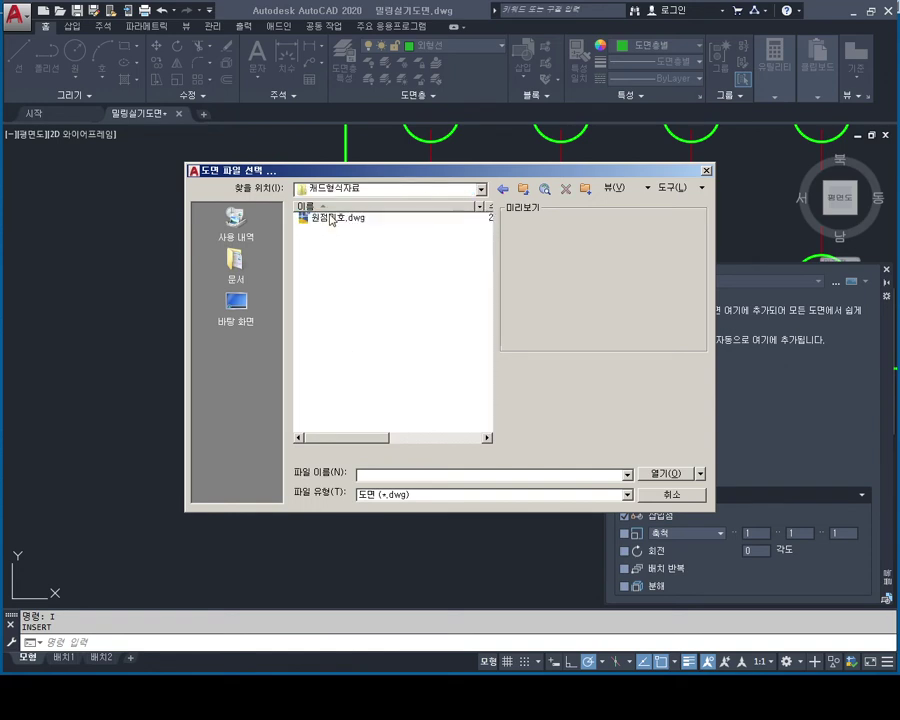
pyautogui.doubleClick(332, 218)
# Step: Insert the origin symbol block at the plate's lower-left corner, then close the Blocks palette
pyautogui.click(643, 335)
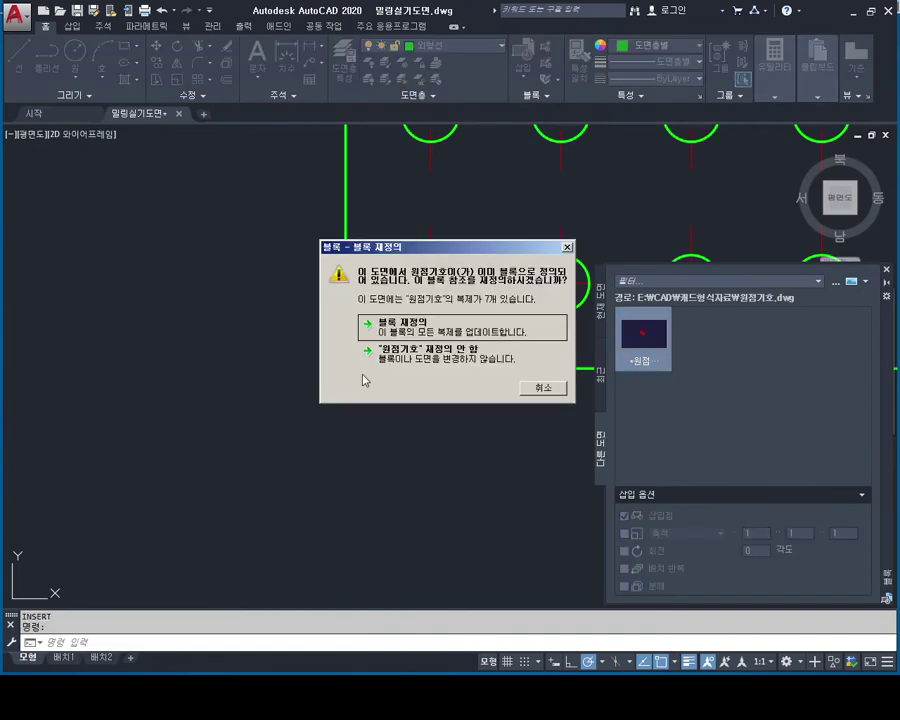
pyautogui.click(441, 331)
pyautogui.click(345, 367)
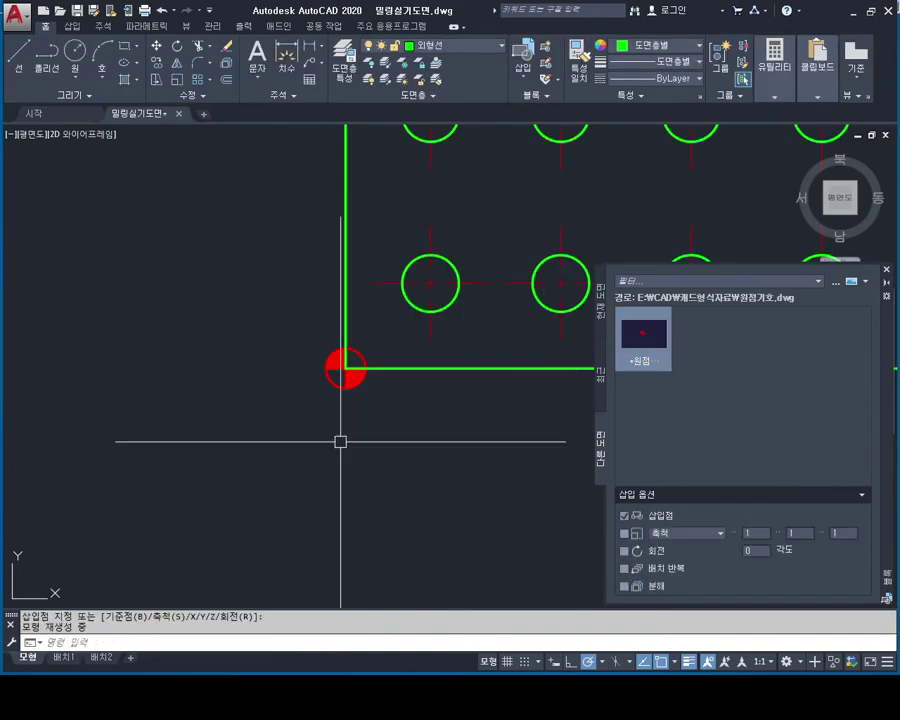
pyautogui.press('Escape')
pyautogui.press('Escape')
pyautogui.scroll(3, 342, 345)
pyautogui.scroll(2, 396, 394)
pyautogui.scroll(-3, 410, 386)
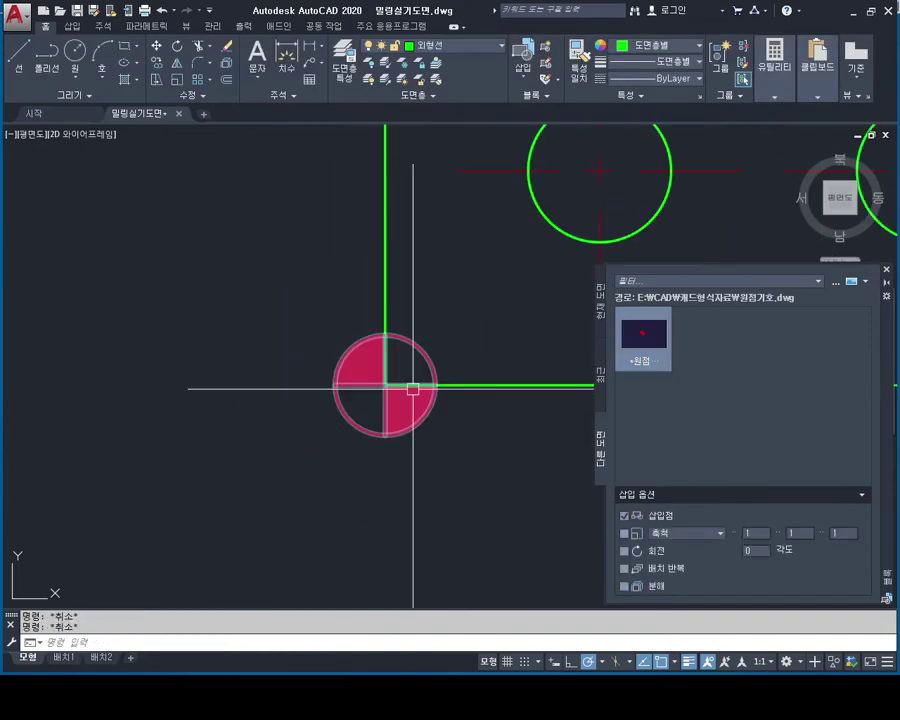
pyautogui.scroll(-1, 500, 370)
pyautogui.scroll(1, 585, 355)
pyautogui.click(886, 271)
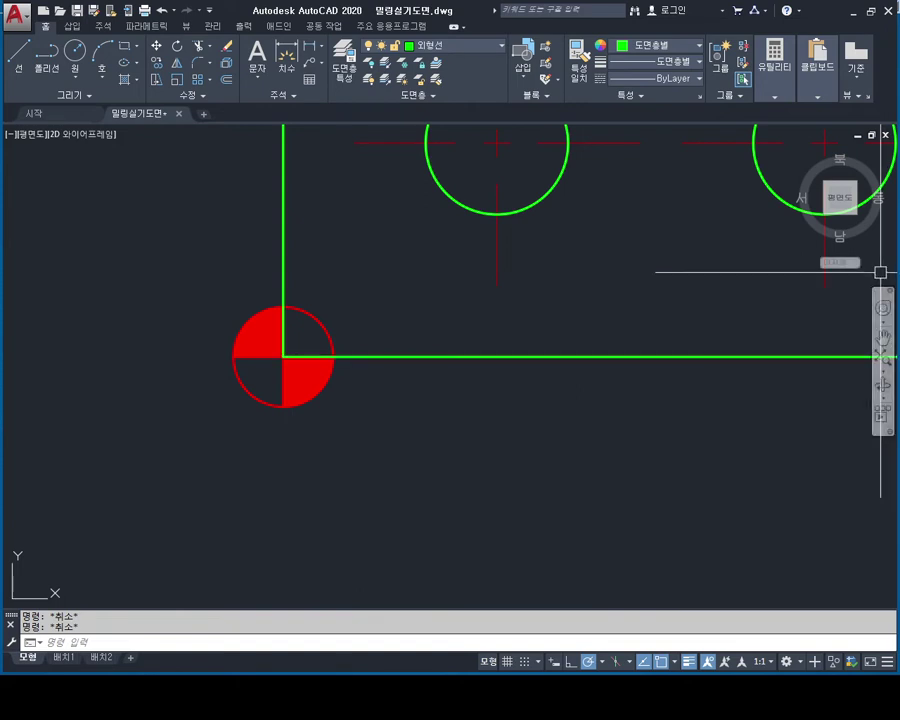
pyautogui.scroll(-3, 410, 358)
# Step: Dimension 15 from the origin corner to the first hole column's centreline, below the plate
pyautogui.moveTo(410, 358)
pyautogui.mouseDown(button='middle')
pyautogui.moveTo(428, 344)
pyautogui.moveTo(437, 371)
pyautogui.mouseUp(button='middle')
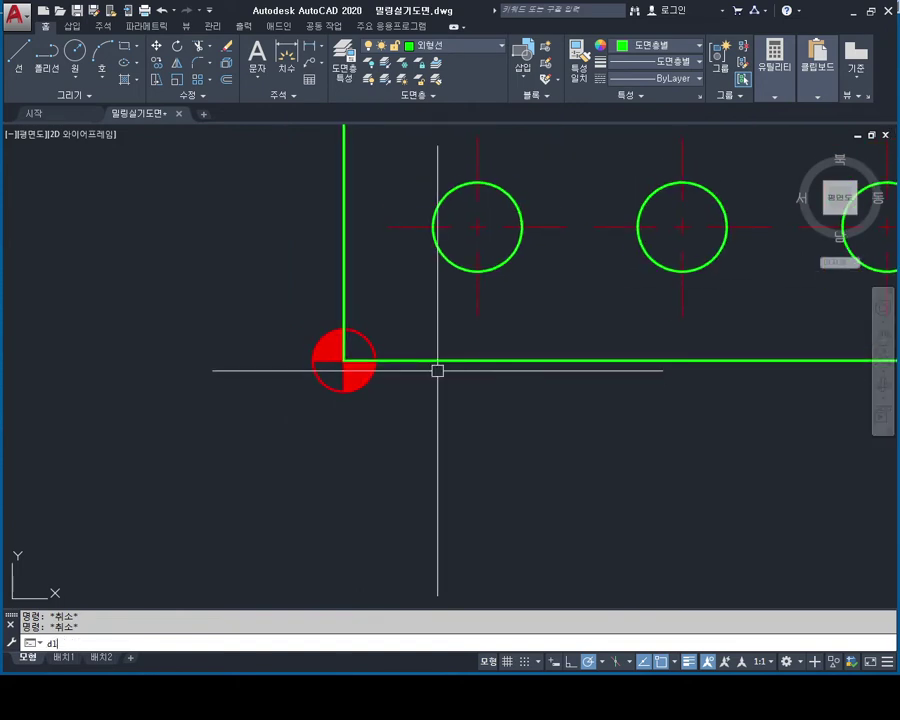
pyautogui.click(344, 390)
pyautogui.click(478, 315)
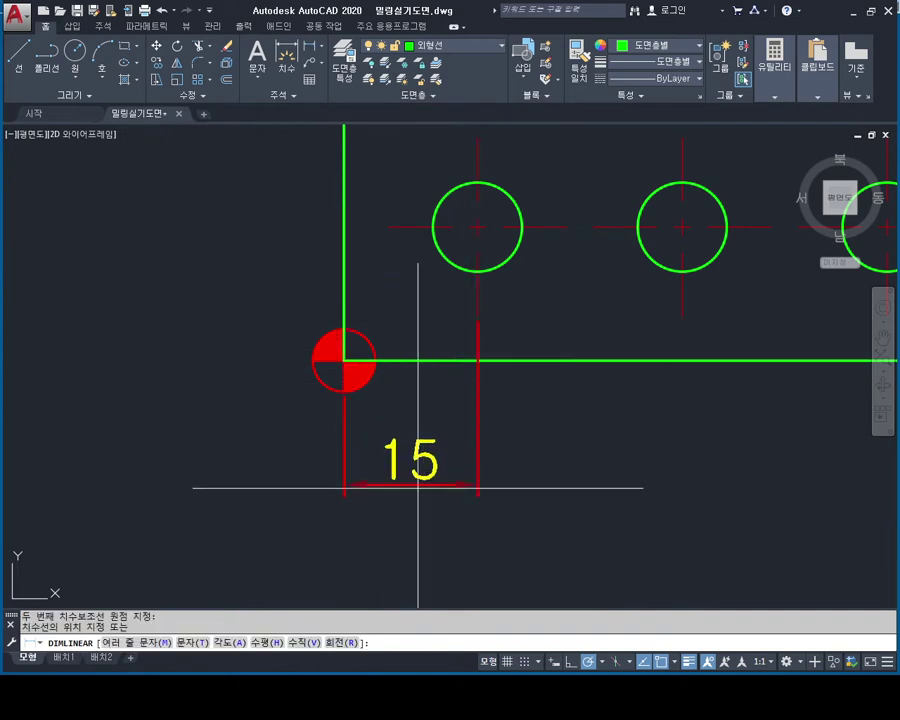
pyautogui.click(436, 489)
pyautogui.write('DBa')
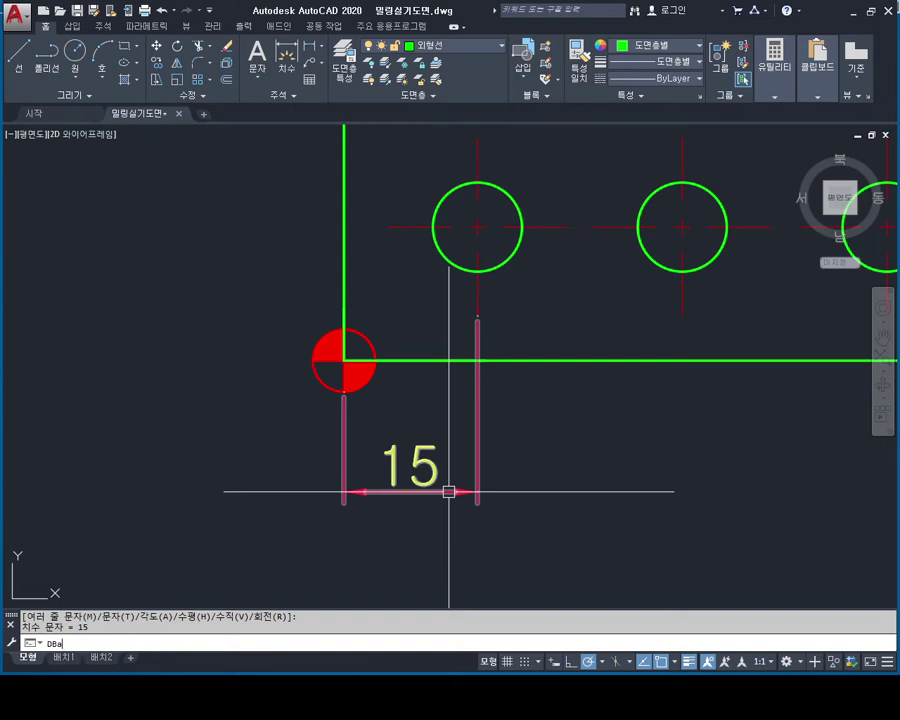
# Step: Add baseline dimensions 38, 61, 84 and 100 to the remaining columns and right corner
pyautogui.press('Return')
pyautogui.moveTo(670, 386); pyautogui.dragTo(582, 374, button='middle')
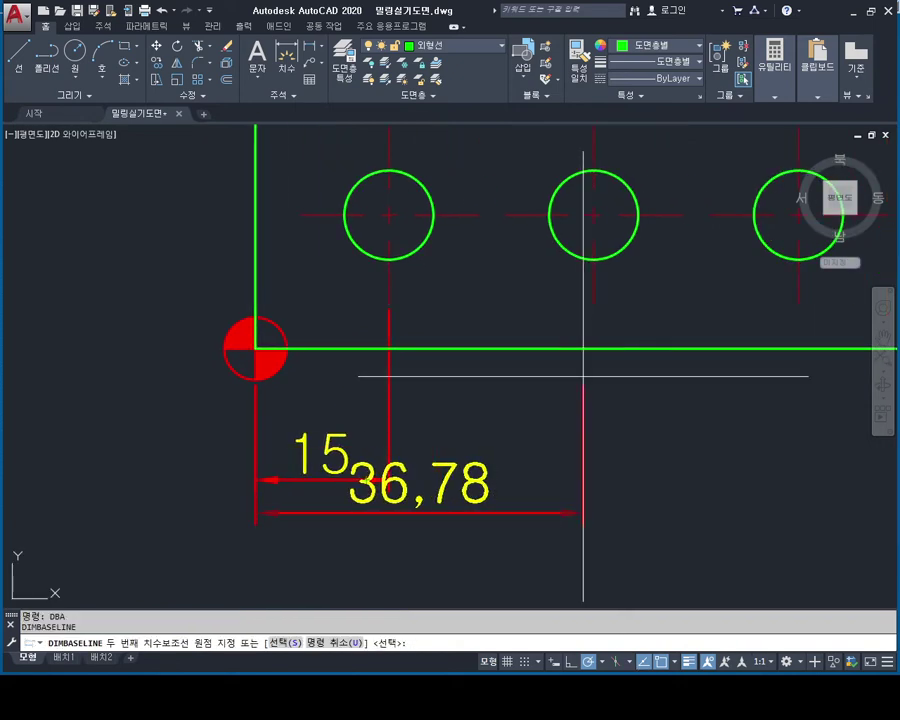
pyautogui.click(593, 304)
pyautogui.scroll(-4, 593, 304)
pyautogui.moveTo(590, 330); pyautogui.dragTo(474, 374, button='middle')
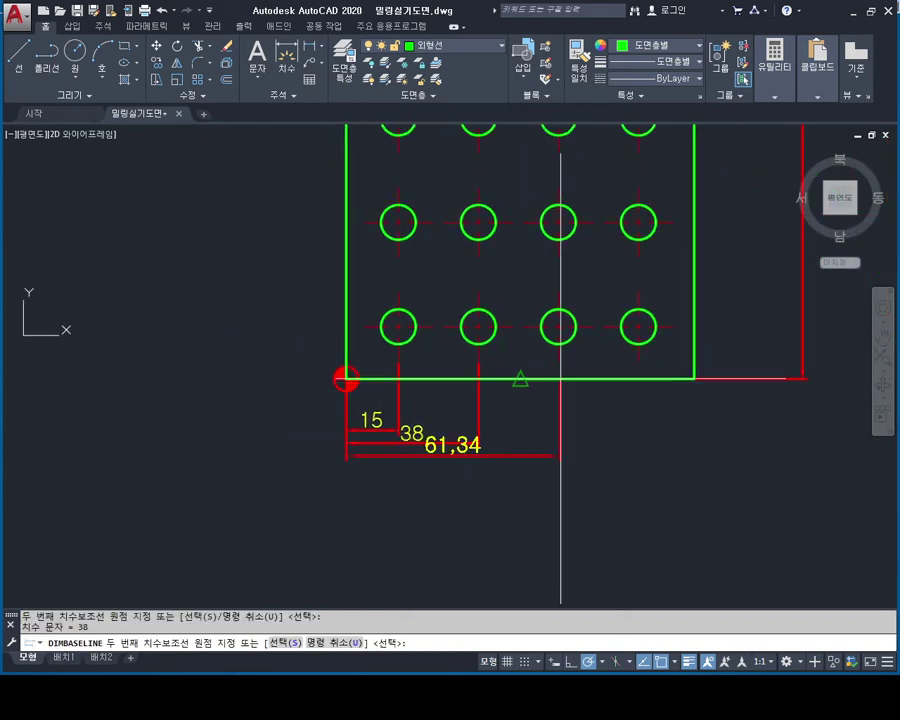
pyautogui.click(556, 360)
pyautogui.click(637, 361)
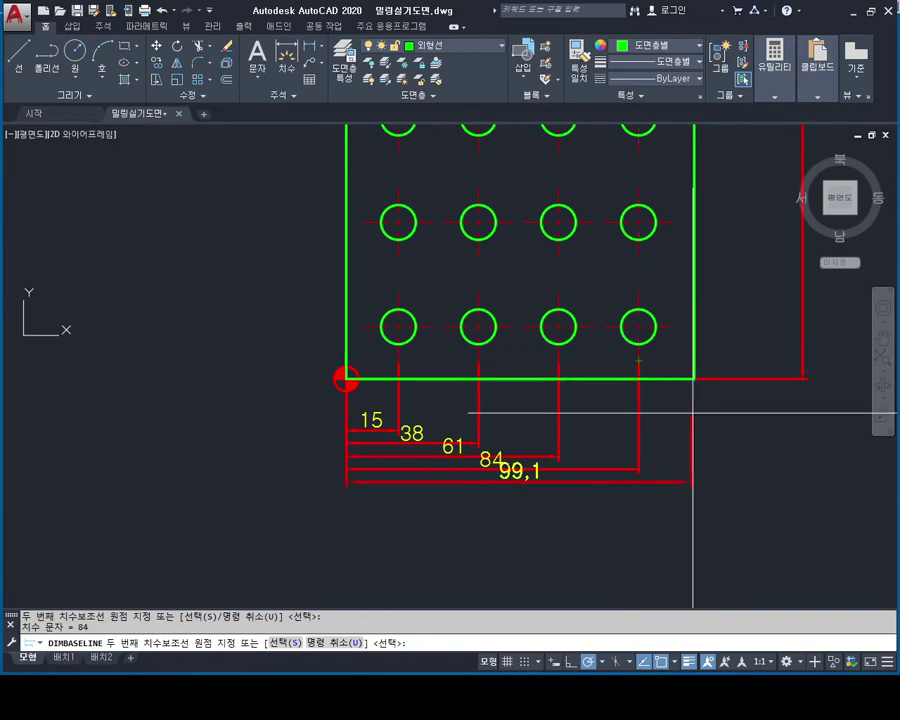
pyautogui.scroll(5, 838, 400)
pyautogui.click(680, 345)
pyautogui.scroll(-7, 664, 344)
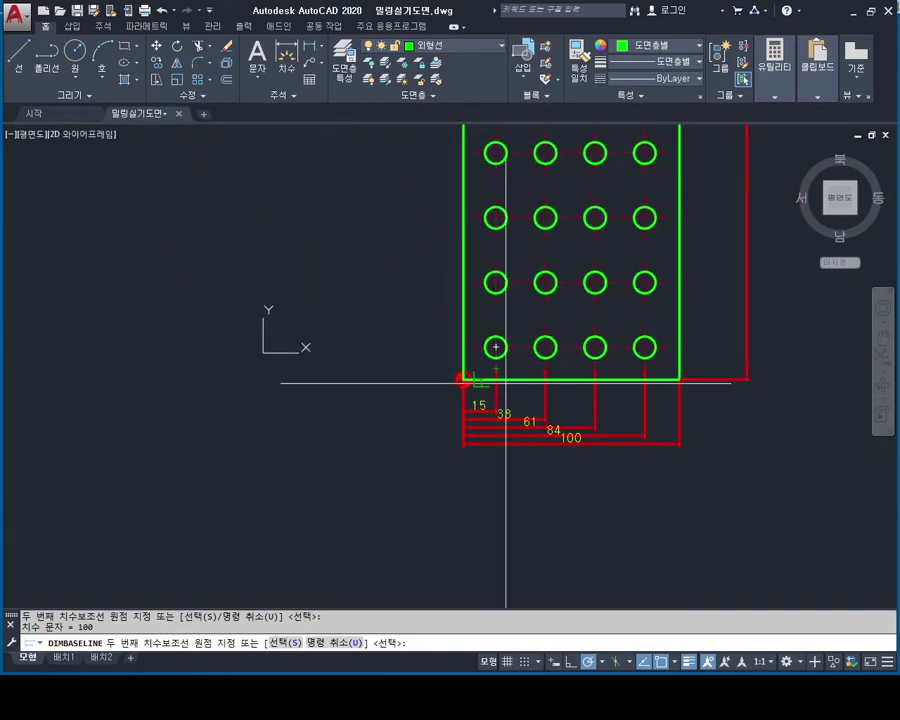
pyautogui.press('Escape')
pyautogui.scroll(3, 504, 372)
pyautogui.press('Escape')
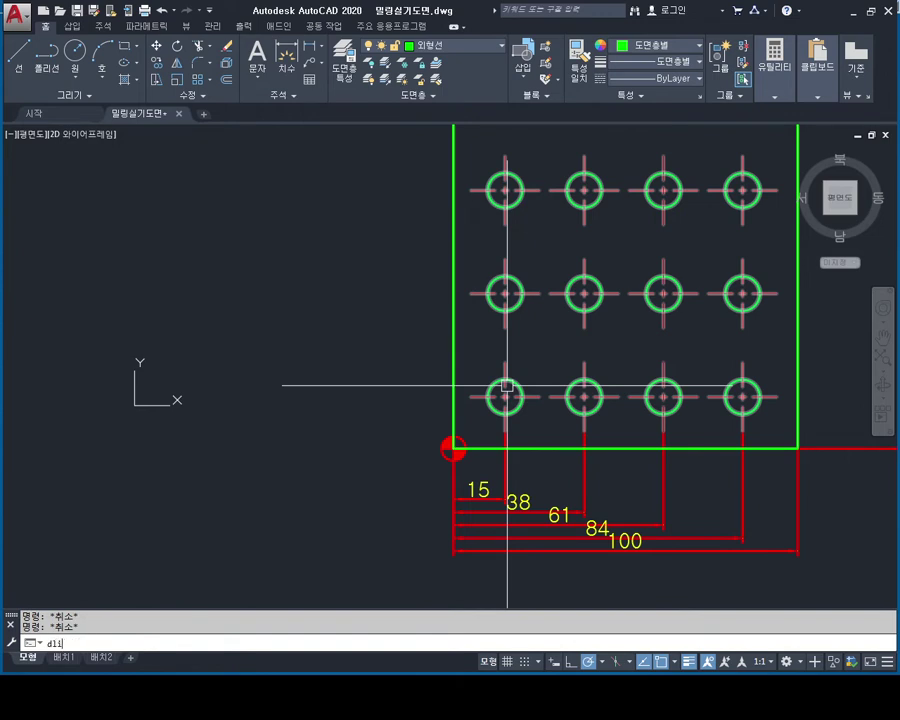
# Step: Add a vertical 15 dimension from the origin corner to the first hole row, left of the plate
pyautogui.scroll(2, 508, 385)
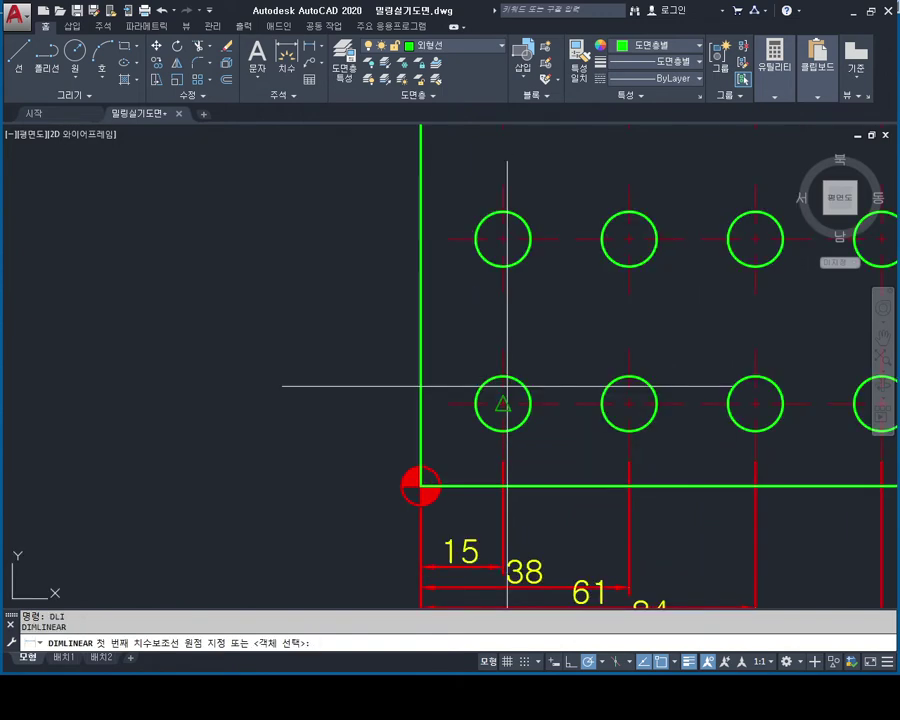
pyautogui.click(420, 486)
pyautogui.click(444, 404)
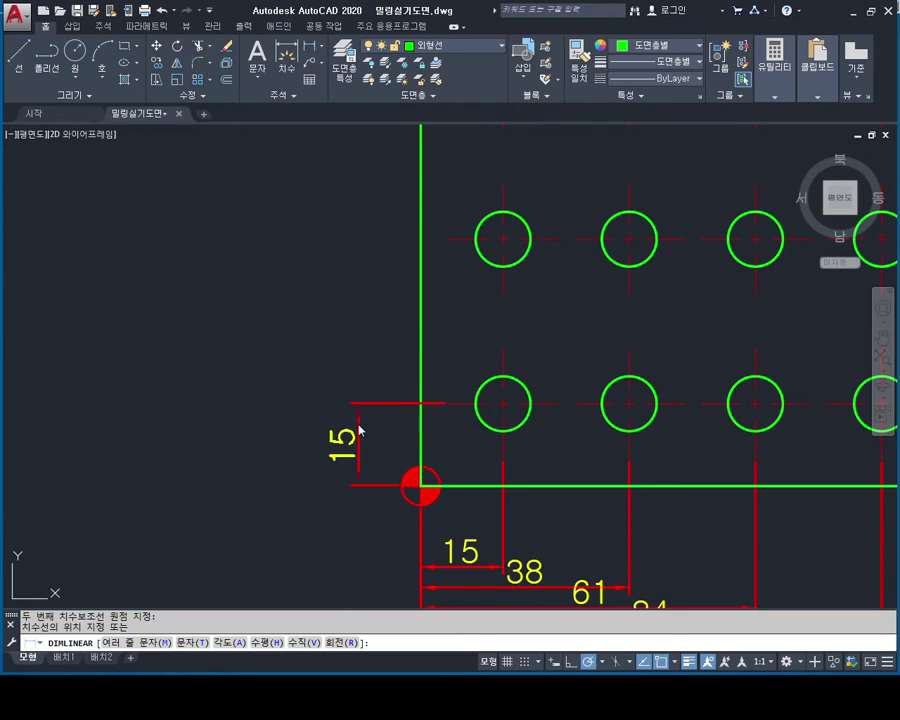
pyautogui.click(359, 423)
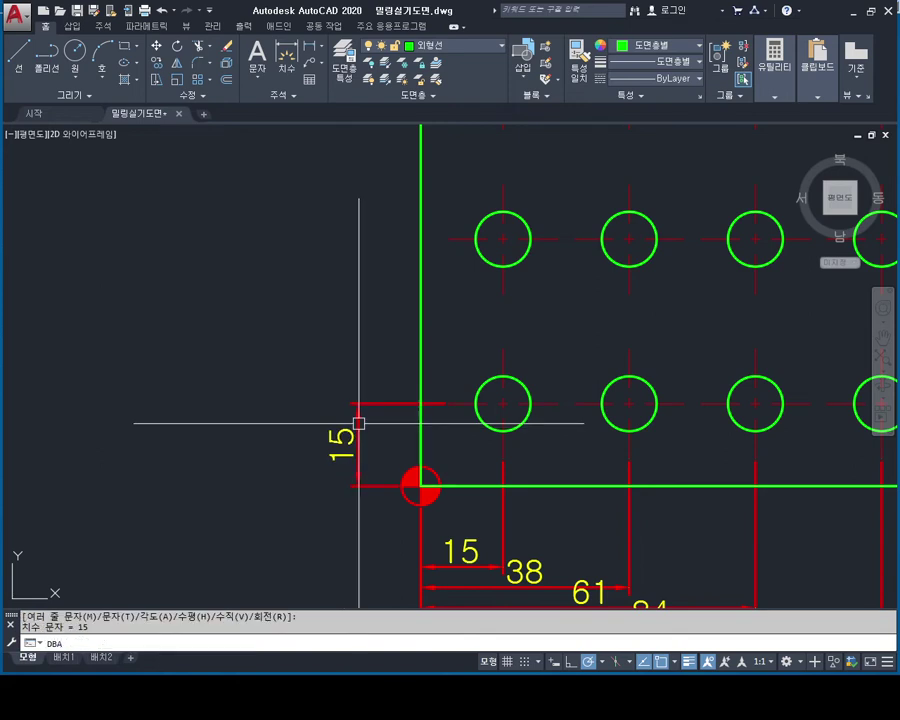
# Step: Add vertical baseline dimensions 45, 75, 105, 135 and onward to 195 up the hole rows
pyautogui.write('dba')
pyautogui.press('Return')
pyautogui.moveTo(352, 265); pyautogui.dragTo(356, 378, button='middle')
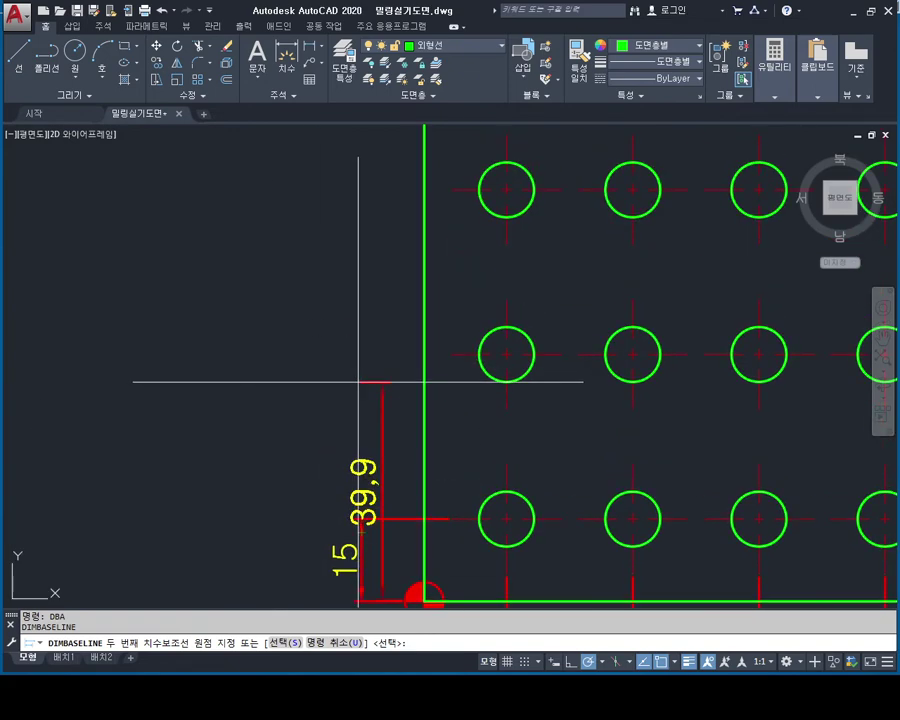
pyautogui.click(425, 353)
pyautogui.moveTo(440, 205); pyautogui.dragTo(442, 440, button='middle')
pyautogui.click(450, 305)
pyautogui.click(442, 277)
pyautogui.moveTo(424, 270)
pyautogui.mouseDown(button='middle')
pyautogui.moveTo(415, 380)
pyautogui.moveTo(426, 400)
pyautogui.mouseUp(button='middle')
pyautogui.click(440, 342)
pyautogui.moveTo(428, 300); pyautogui.dragTo(430, 410, button='middle')
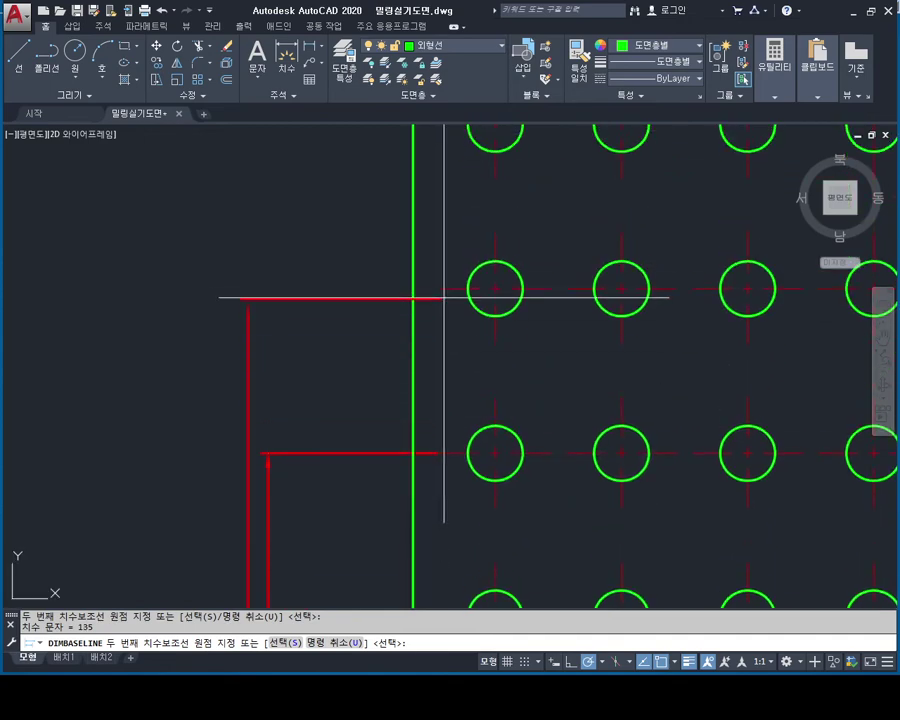
pyautogui.click(443, 297)
pyautogui.moveTo(420, 214); pyautogui.dragTo(436, 422, button='middle')
pyautogui.click(464, 336)
pyautogui.moveTo(456, 286); pyautogui.dragTo(460, 431, button='middle')
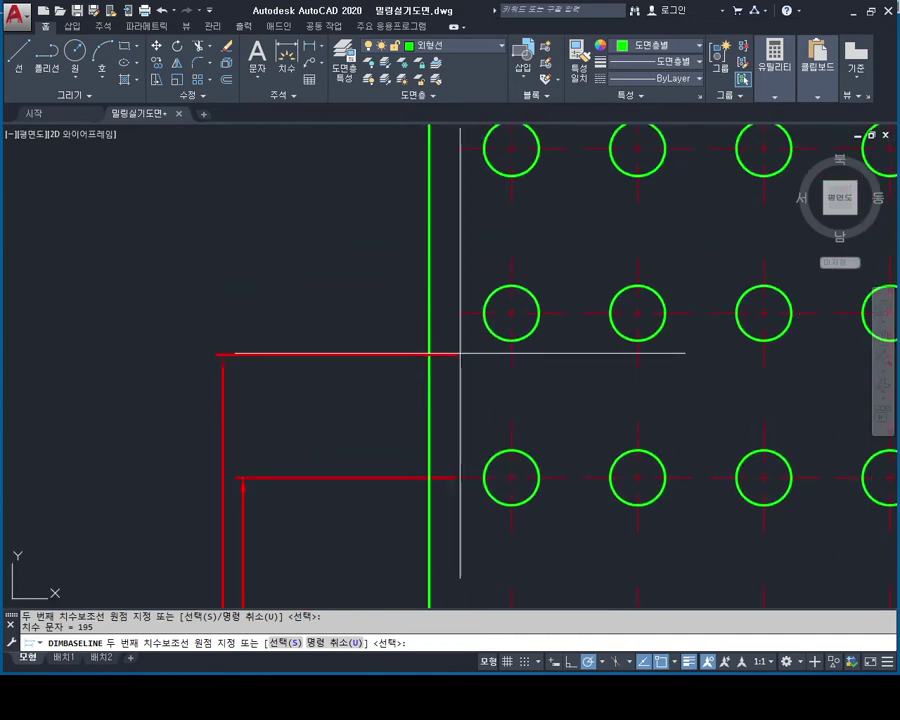
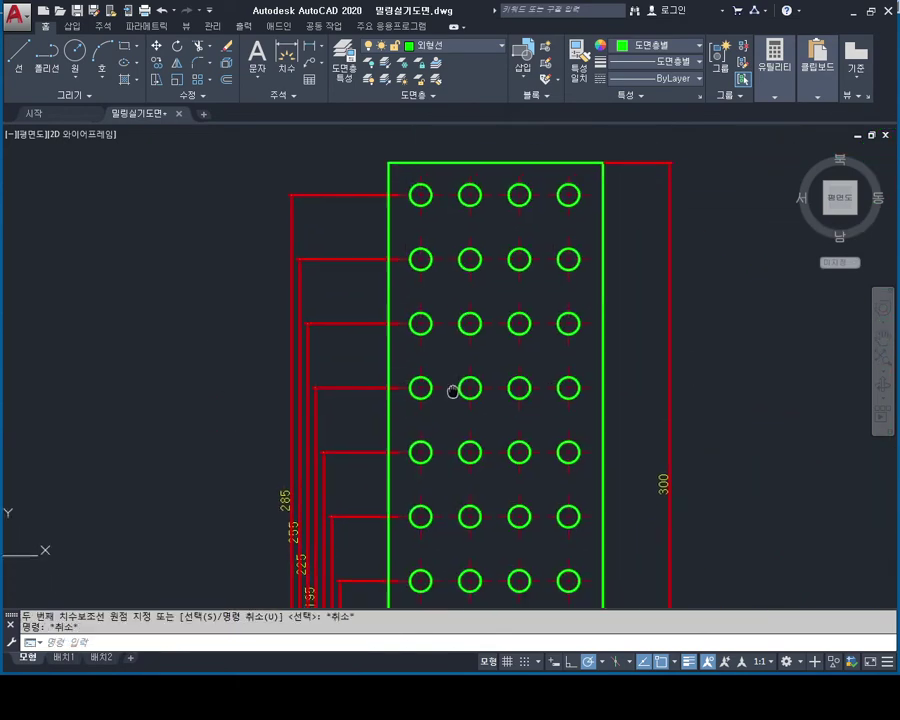
# Step: Bring the bottom dimension stack into view and rerun DIMSPACE on it
pyautogui.scroll(-2, 424, 336)
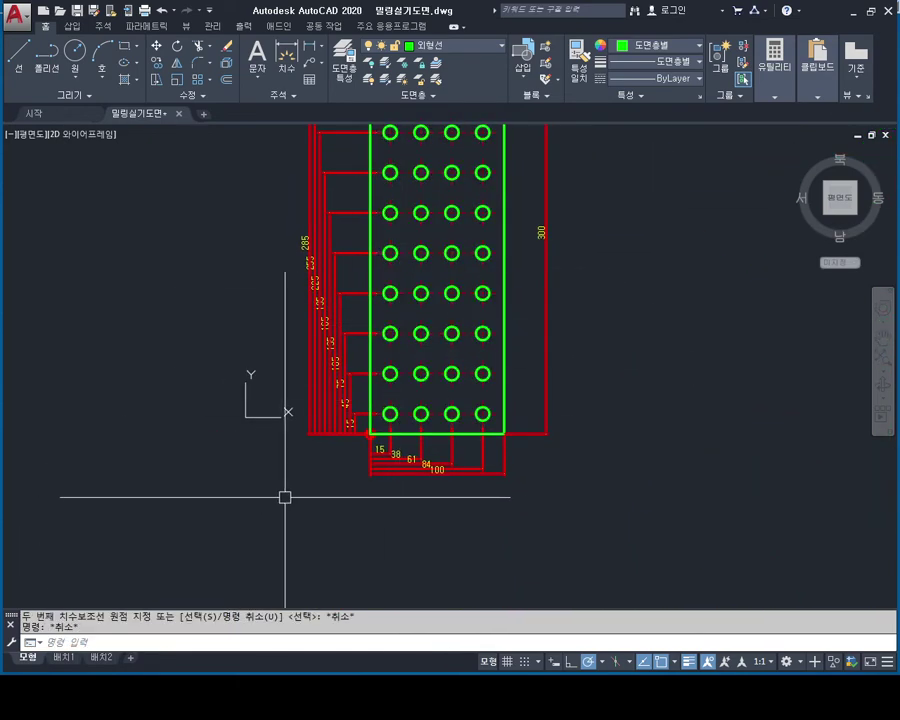
pyautogui.scroll(2, 330, 465)
pyautogui.scroll(4, 388, 436)
pyautogui.moveTo(540, 431); pyautogui.dragTo(478, 412, button='middle')
pyautogui.write('DIMSP')
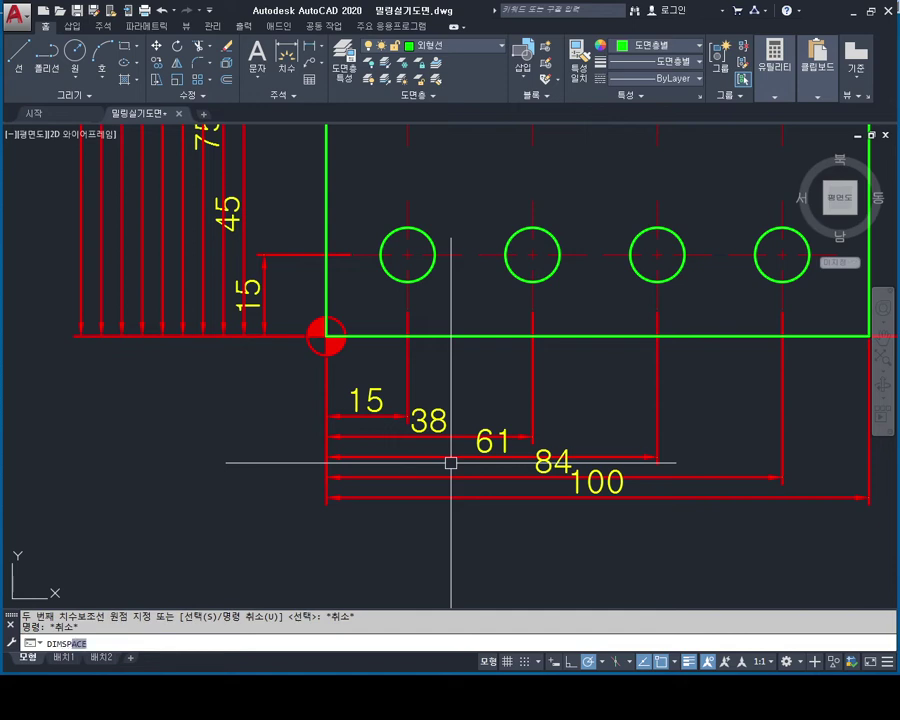
pyautogui.press('Return')
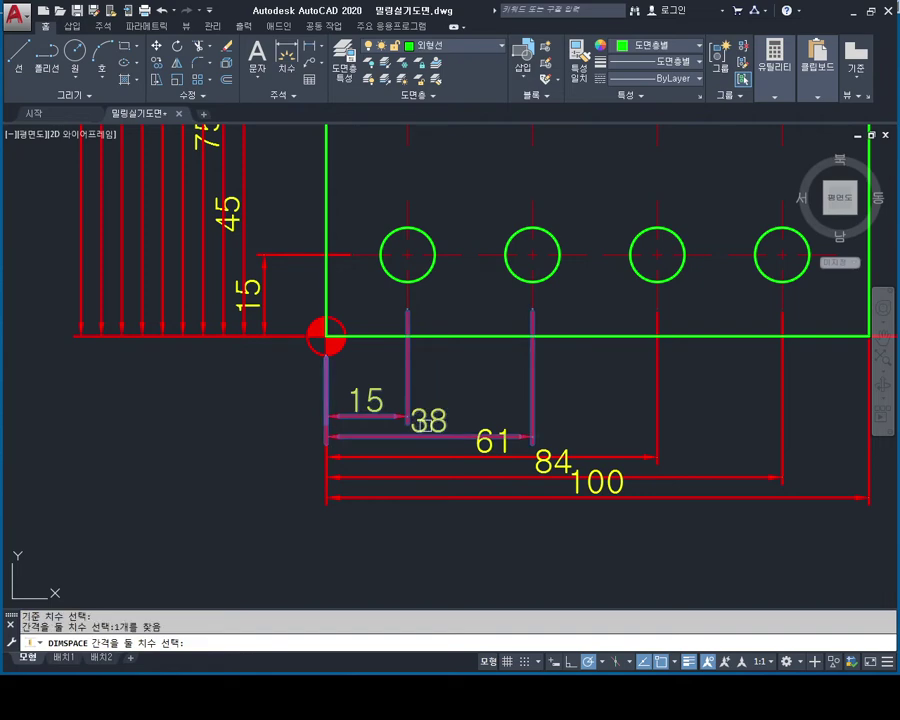
# Step: Auto-space the 61, 84 and 100 dimensions evenly from the base dimension
pyautogui.click(469, 446)
pyautogui.click(549, 466)
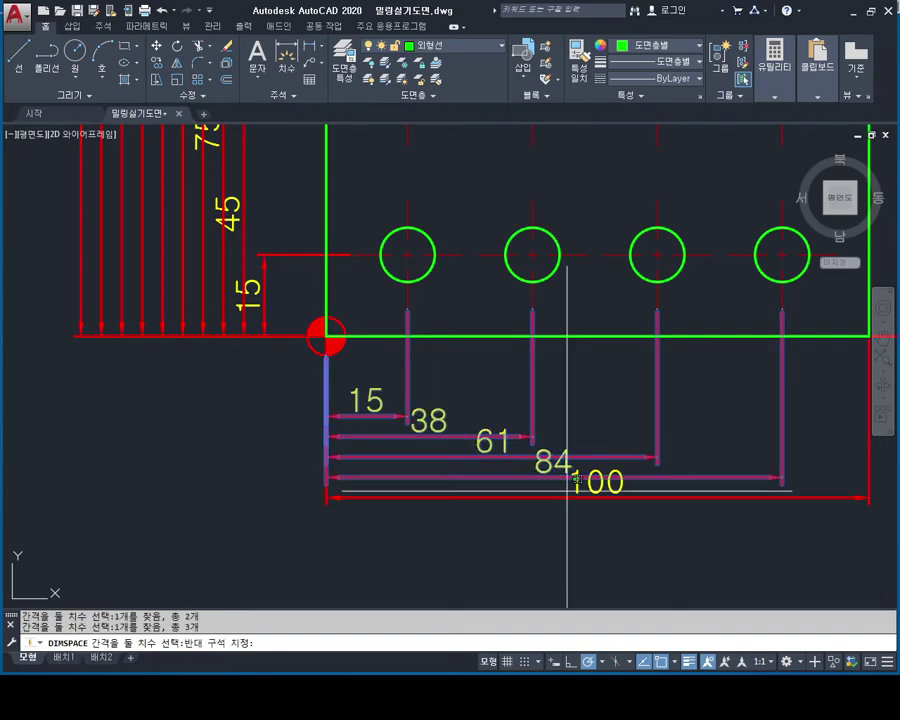
pyautogui.click(556, 512)
pyautogui.press('Return')
pyautogui.press('Return')
pyautogui.scroll(-2, 556, 512)
pyautogui.moveTo(495, 465)
pyautogui.mouseDown(button='middle')
pyautogui.moveTo(463, 341)
pyautogui.moveTo(520, 474)
pyautogui.mouseUp(button='middle')
pyautogui.press('Escape')
pyautogui.scroll(2, 404, 399)
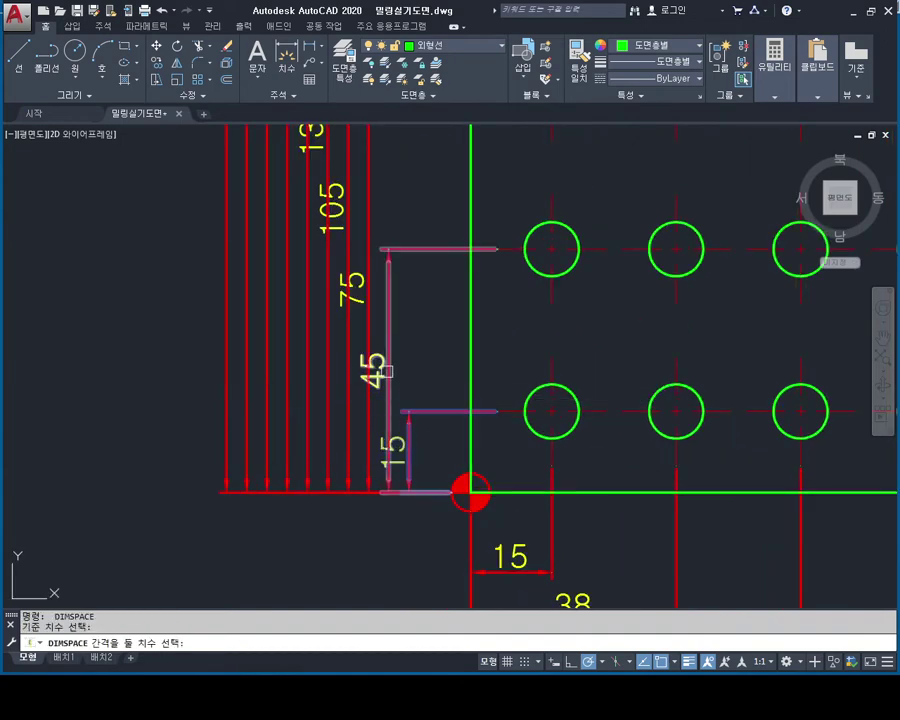
# Step: Auto-space the vertical dimensions from the base, adding the 135 and 165 dimensions
pyautogui.click(388, 372)
pyautogui.moveTo(334, 227); pyautogui.dragTo(364, 387, button='middle')
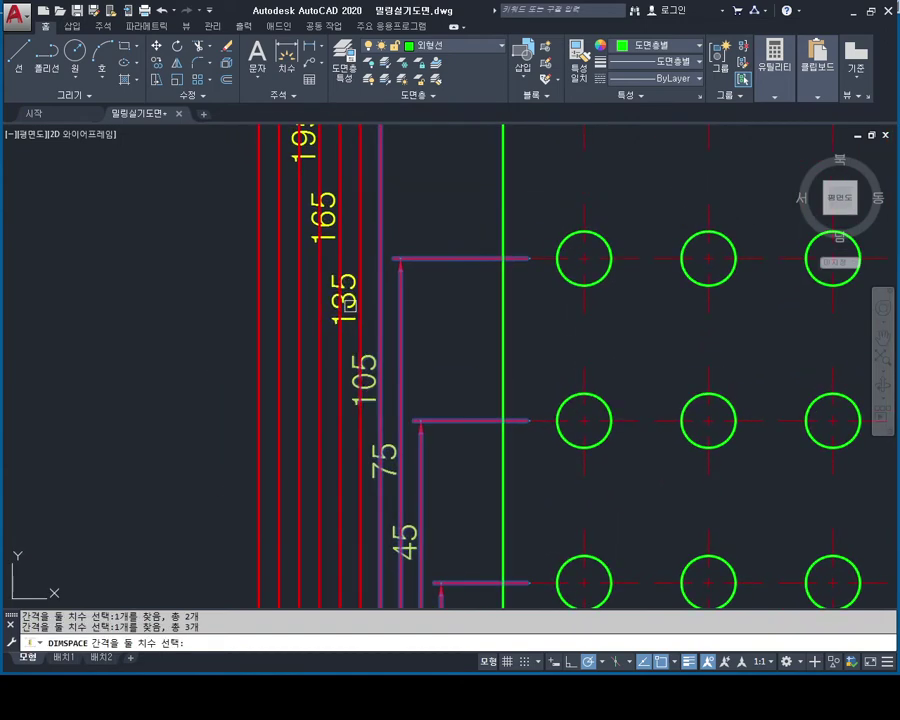
pyautogui.click(331, 298)
pyautogui.moveTo(331, 298); pyautogui.dragTo(352, 366, button='middle')
pyautogui.click(342, 302)
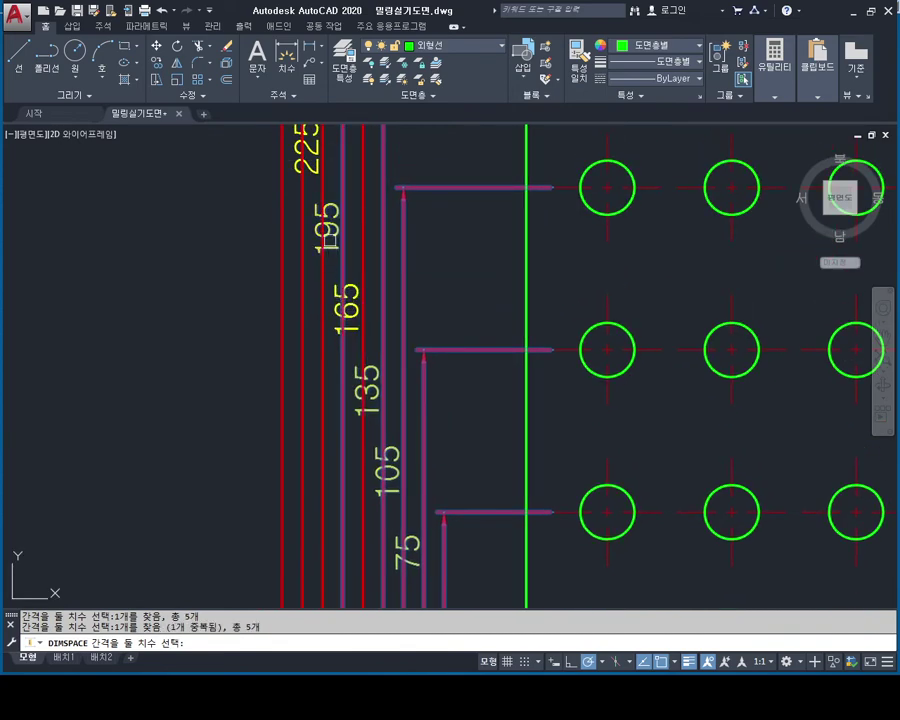
pyautogui.moveTo(332, 235); pyautogui.dragTo(335, 262, button='middle')
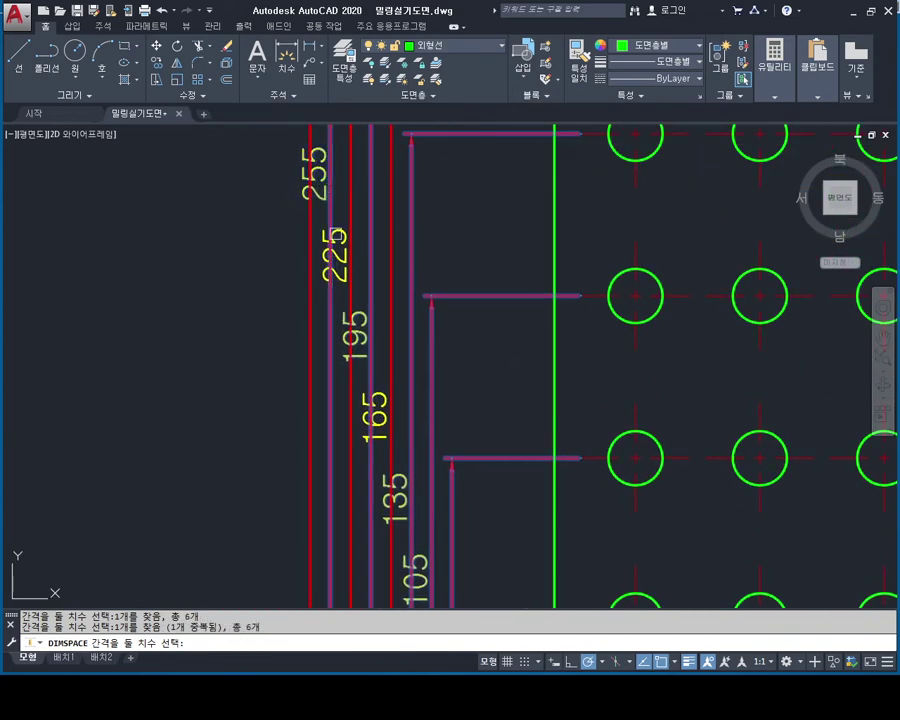
pyautogui.press('Return')
pyautogui.press('Return')
pyautogui.scroll(-4, 393, 349)
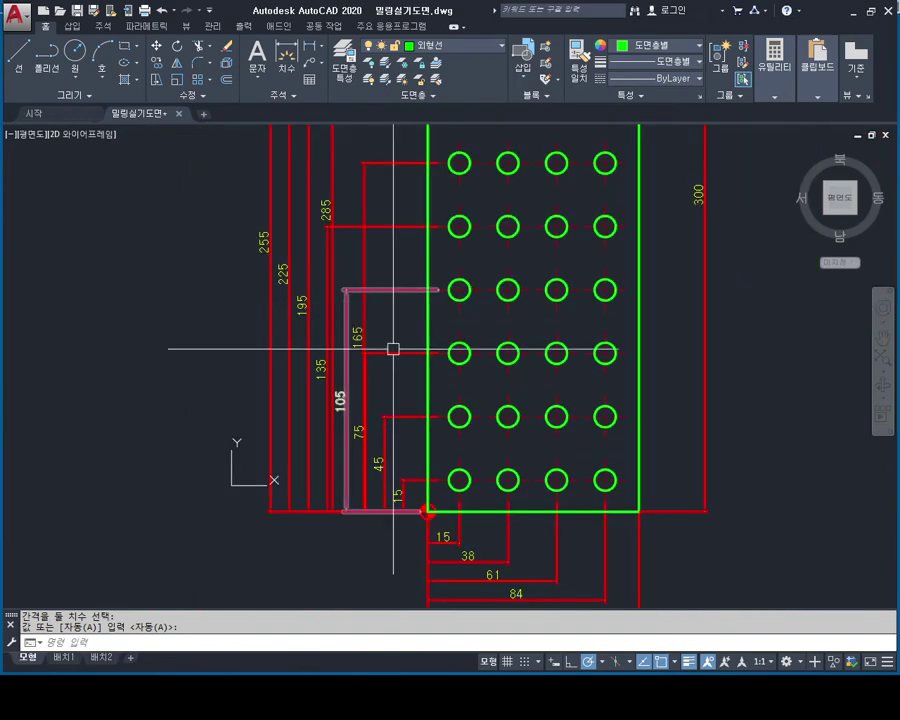
pyautogui.moveTo(355, 286); pyautogui.dragTo(363, 325, button='middle')
pyautogui.scroll(4, 363, 325)
pyautogui.write('U')
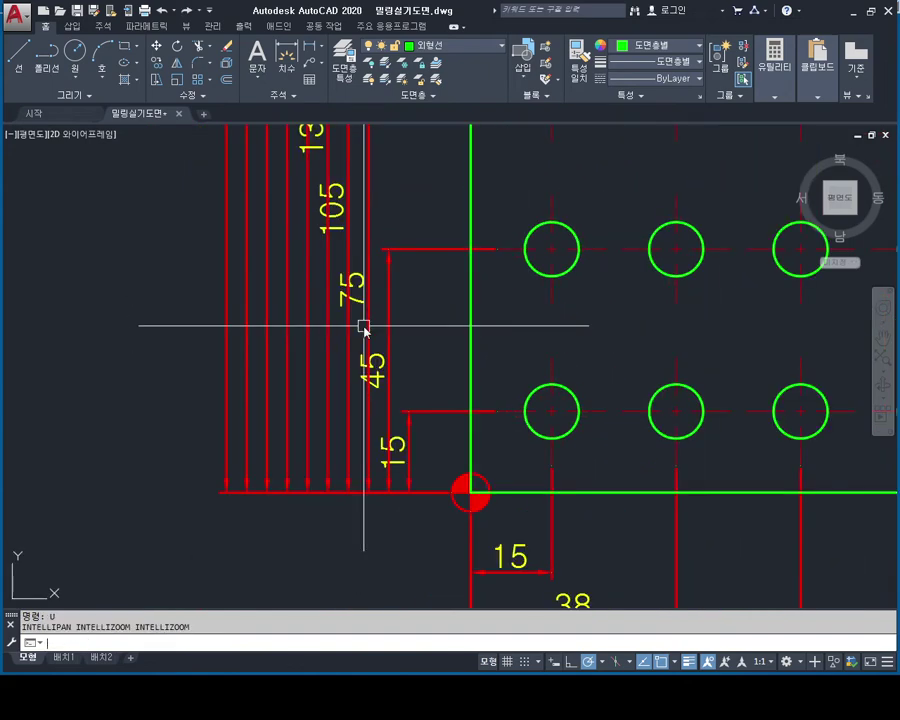
# Step: Undo the uneven spacing with U and re-space all left vertical dimensions
pyautogui.write('u')
pyautogui.press('Return')
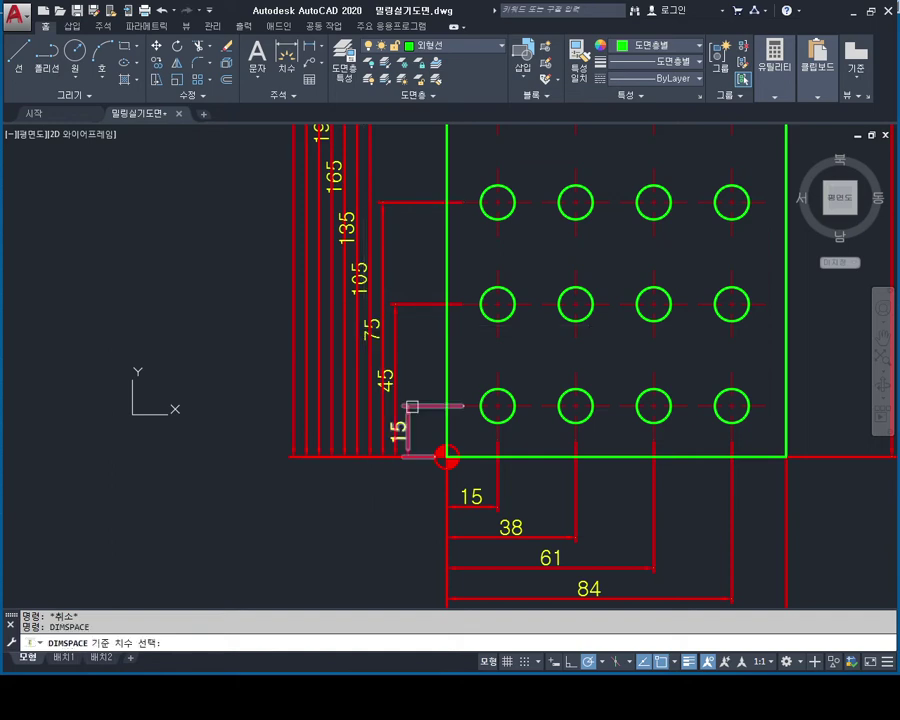
pyautogui.click(243, 411)
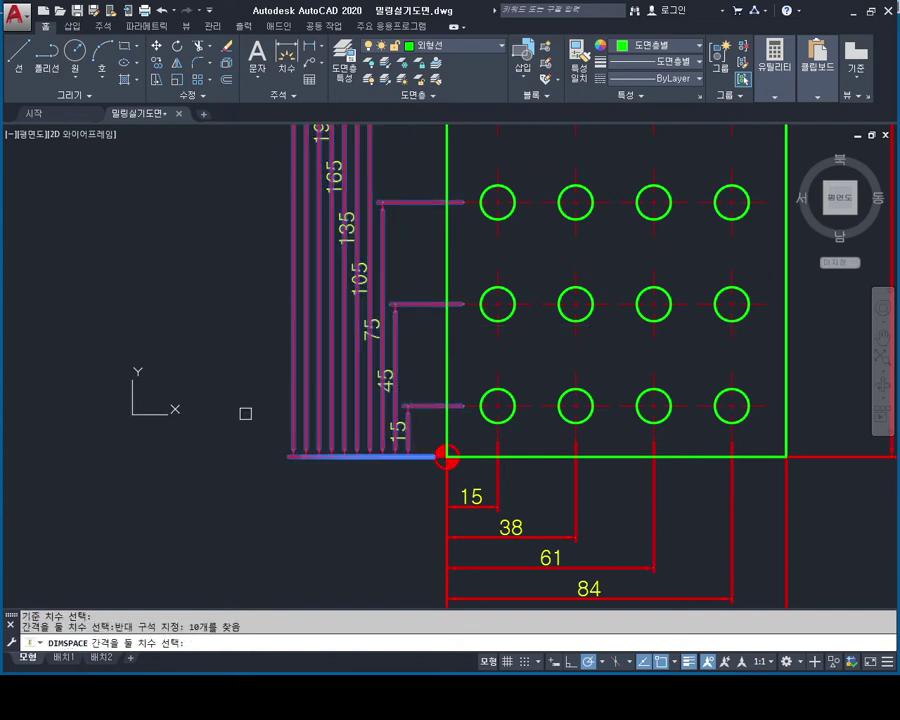
pyautogui.press('Return')
pyautogui.press('Return')
pyautogui.press('Return')
pyautogui.press('Escape')
pyautogui.press('Escape')
pyautogui.scroll(-4, 320, 403)
pyautogui.scroll(-2, 308, 436)
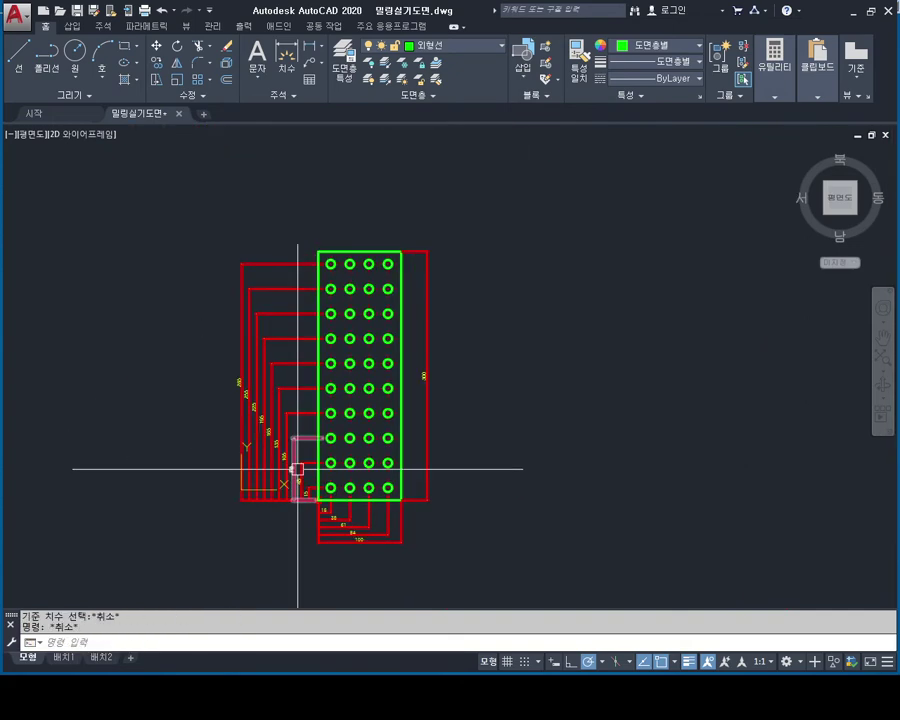
pyautogui.scroll(2, 303, 461)
pyautogui.scroll(2, 330, 442)
pyautogui.moveTo(348, 430); pyautogui.dragTo(405, 420, button='middle')
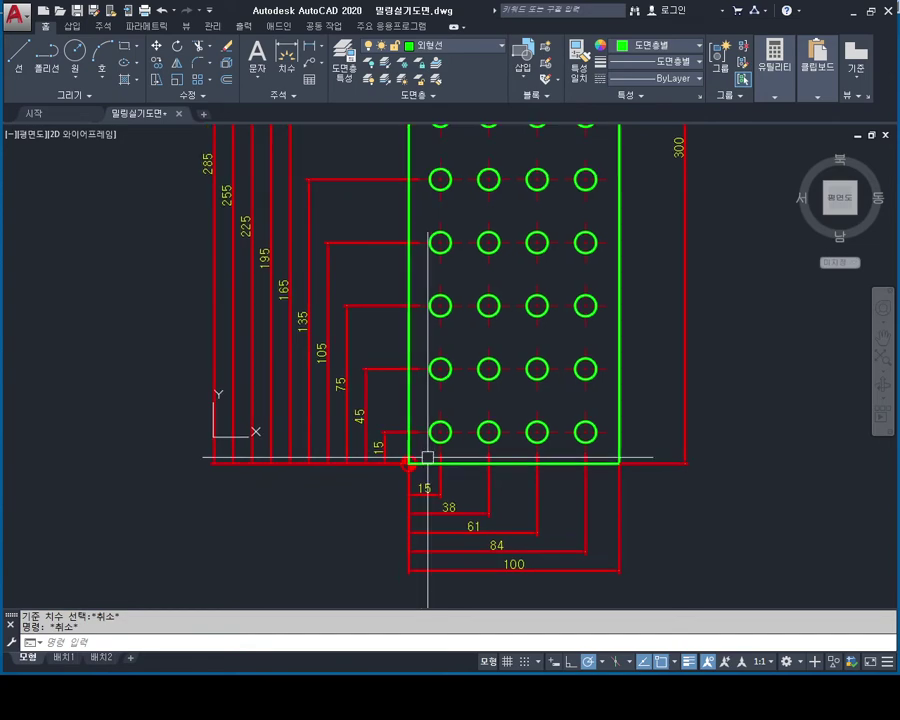
# Step: Window-select the bottom and left dimensions, then clear and select the 300 dimension
pyautogui.moveTo(421, 466); pyautogui.dragTo(444, 458, button='middle')
pyautogui.scroll(-2, 444, 436)
pyautogui.click(430, 536)
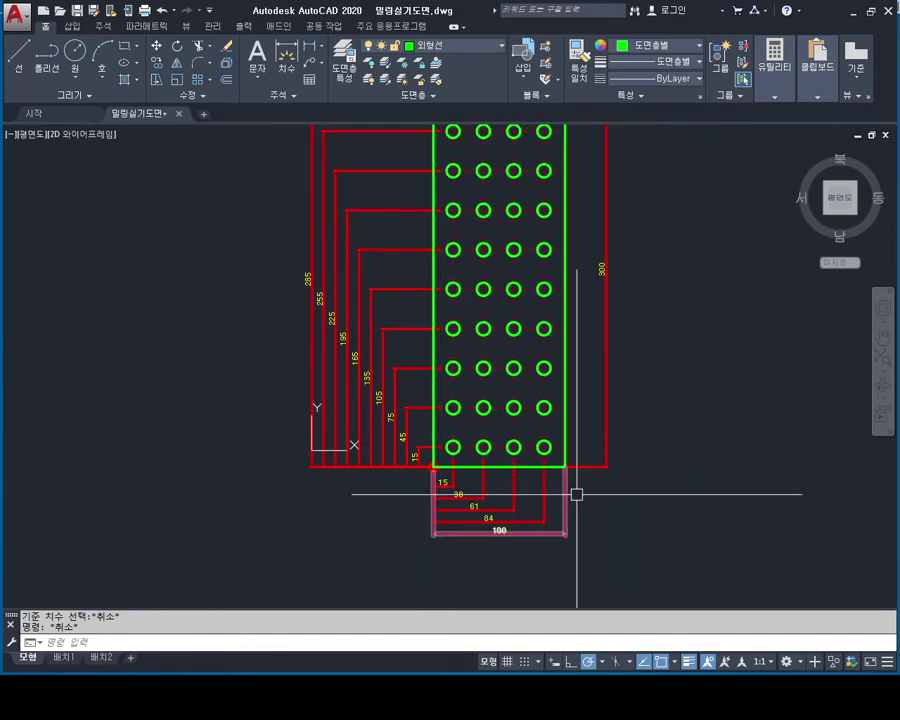
pyautogui.click(576, 490)
pyautogui.click(356, 464)
pyautogui.click(412, 248)
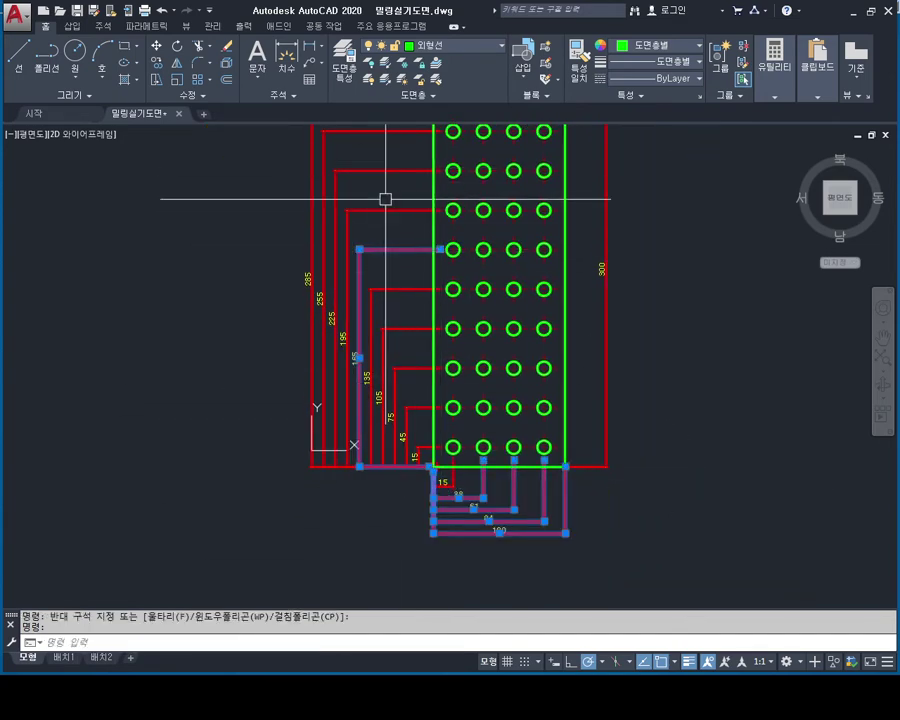
pyautogui.press('Escape')
pyautogui.moveTo(380, 196); pyautogui.dragTo(376, 273, button='middle')
pyautogui.click(598, 352)
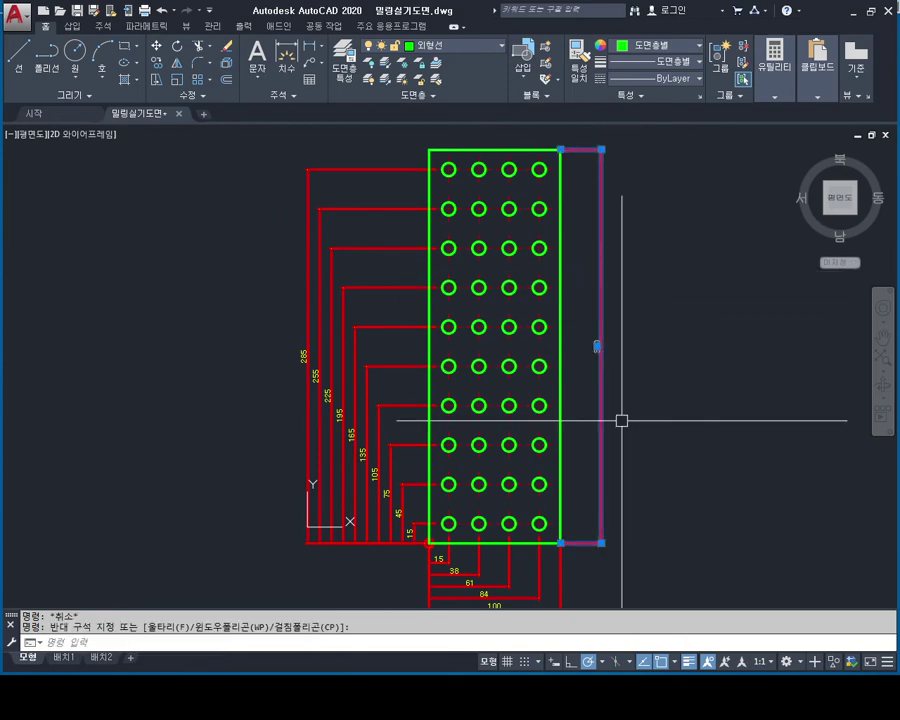
# Step: Add the bottom and left dimensions to the selection and put them on layer 치수선
pyautogui.moveTo(613, 580); pyautogui.dragTo(613, 476, button='middle')
pyautogui.click(613, 476)
pyautogui.click(406, 524)
pyautogui.scroll(4, 457, 460)
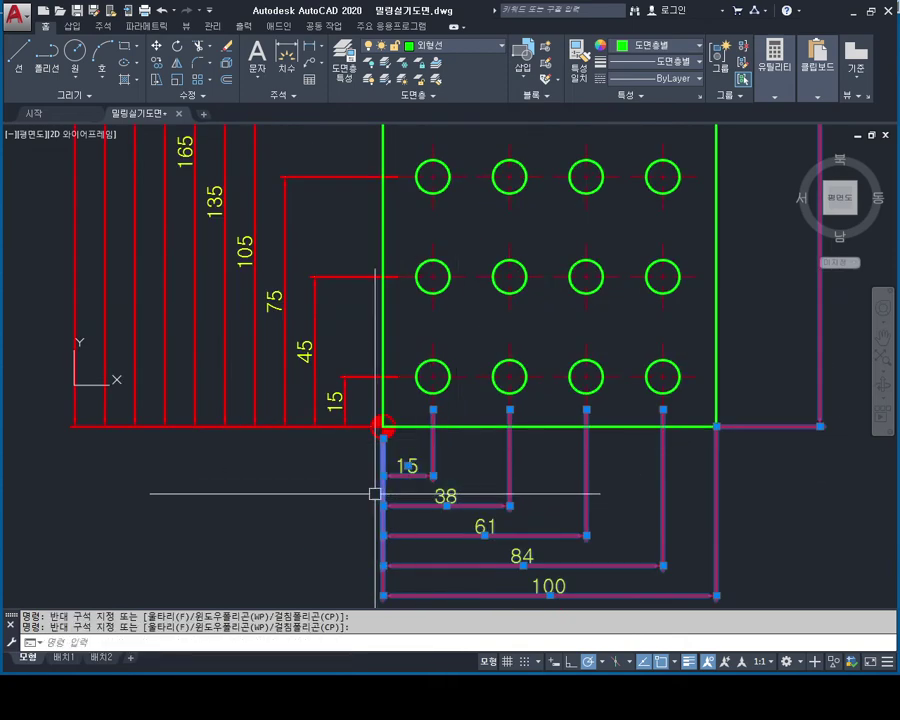
pyautogui.scroll(-4, 380, 520)
pyautogui.scroll(-2, 373, 436)
pyautogui.click(358, 222)
pyautogui.click(306, 379)
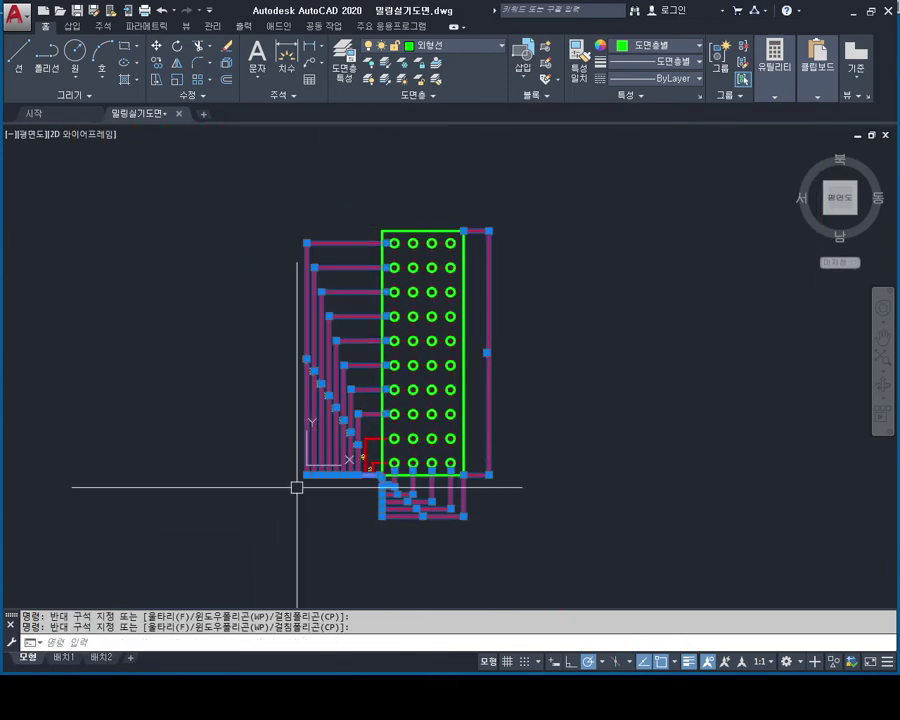
pyautogui.scroll(4, 335, 440)
pyautogui.click(430, 405)
pyautogui.click(372, 556)
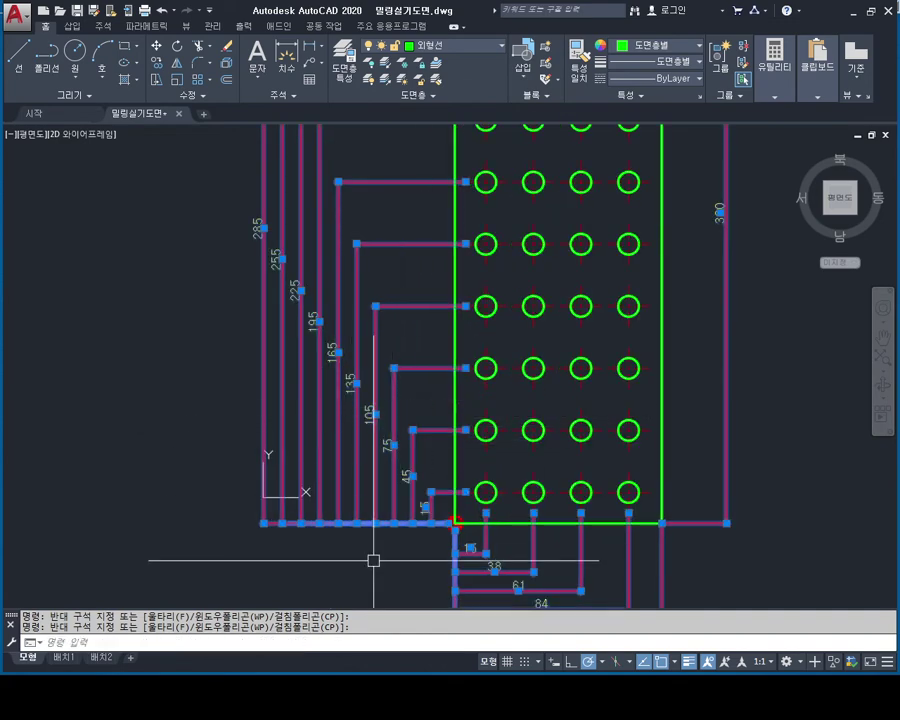
pyautogui.scroll(-3, 384, 480)
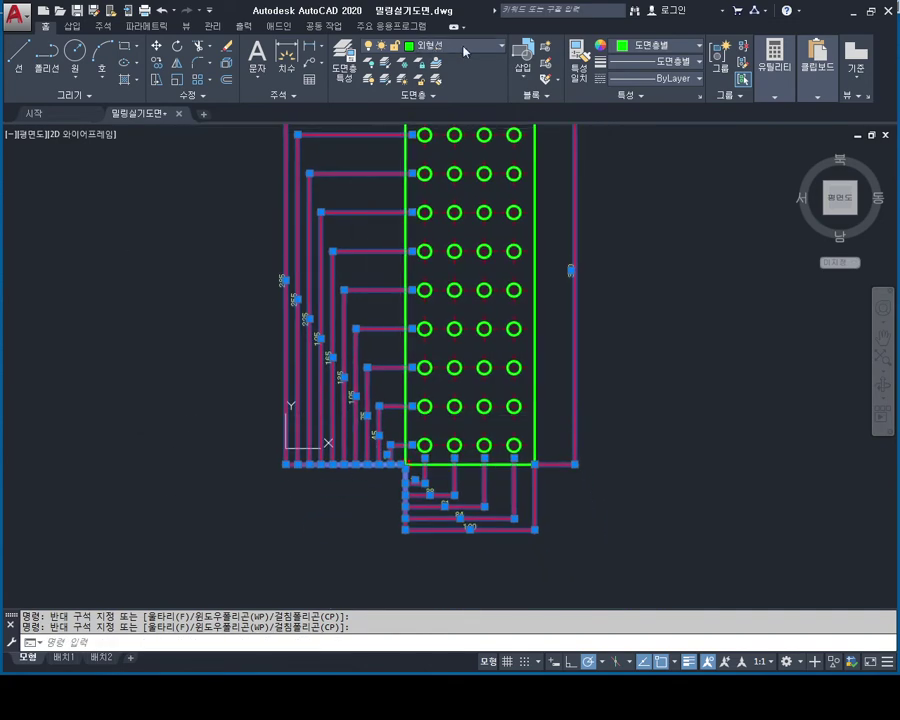
pyautogui.press('Escape')
pyautogui.moveTo(621, 304); pyautogui.dragTo(610, 366, button='middle')
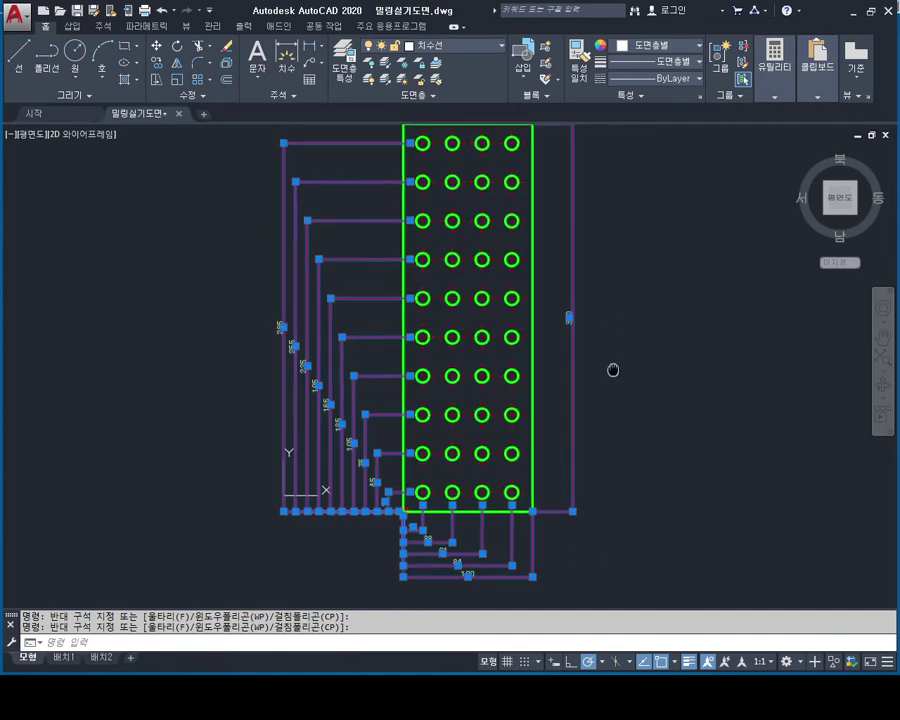
pyautogui.press('Escape')
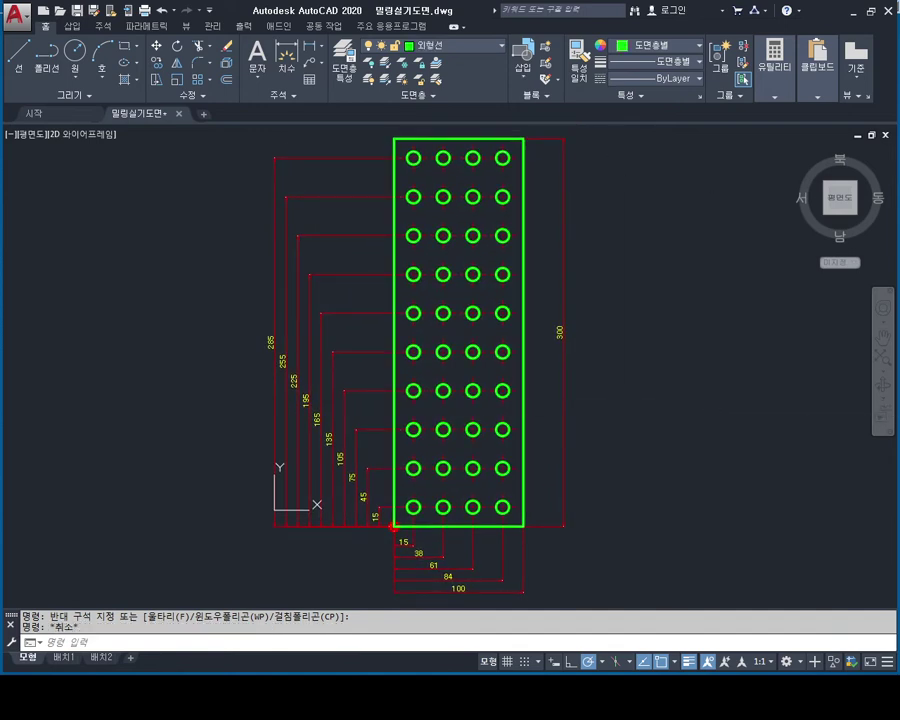
# Step: Start DIMSPACE again, look over the drawing, then cancel the command
pyautogui.write('DIMSPACE')
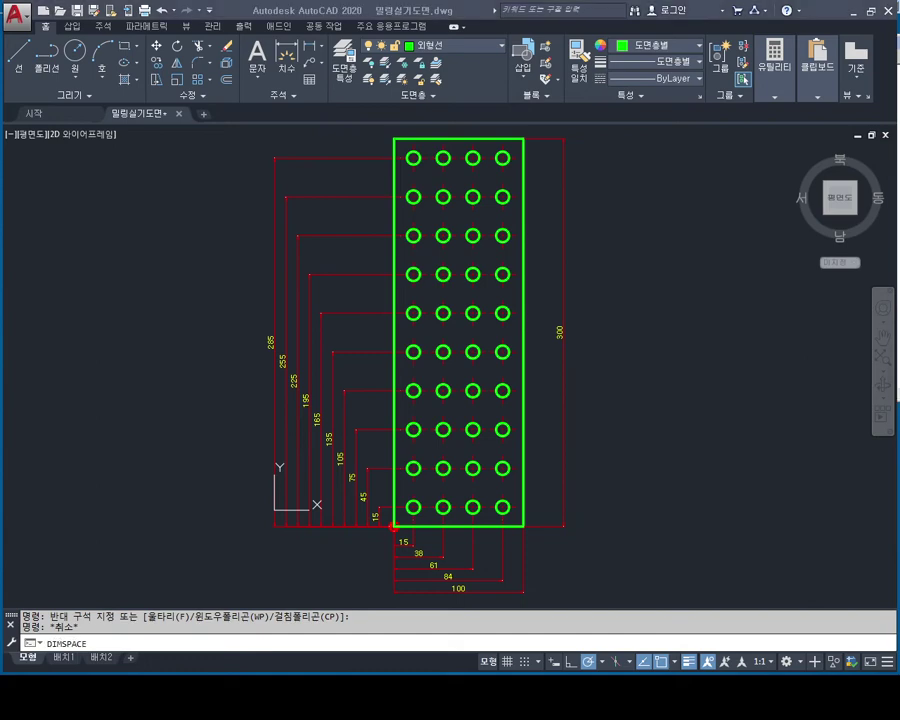
pyautogui.scroll(-4, 642, 425)
pyautogui.scroll(4, 444, 314)
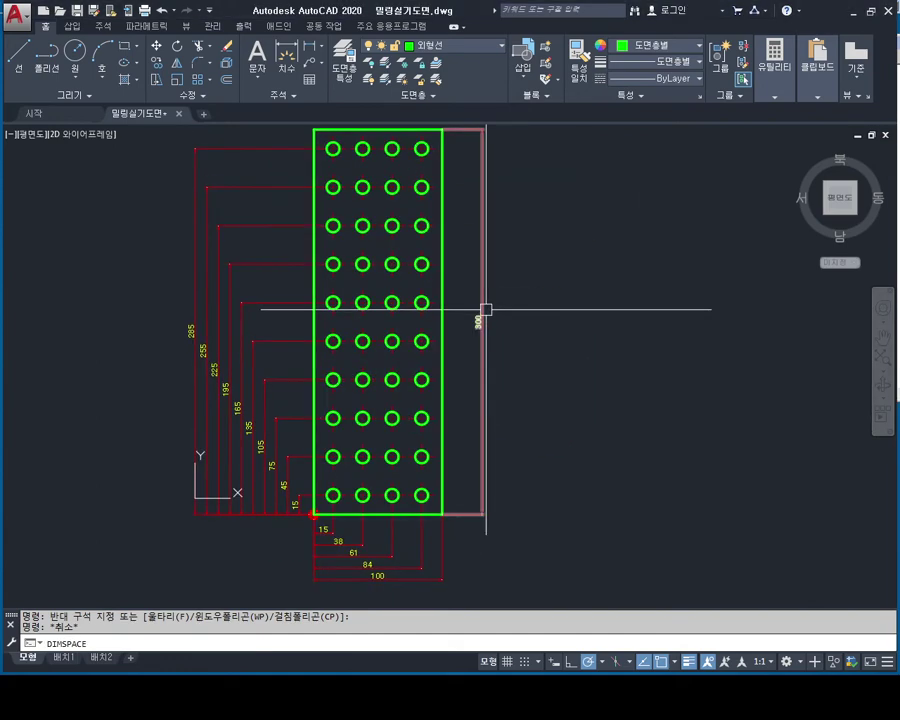
pyautogui.scroll(-2, 486, 306)
pyautogui.scroll(4, 400, 412)
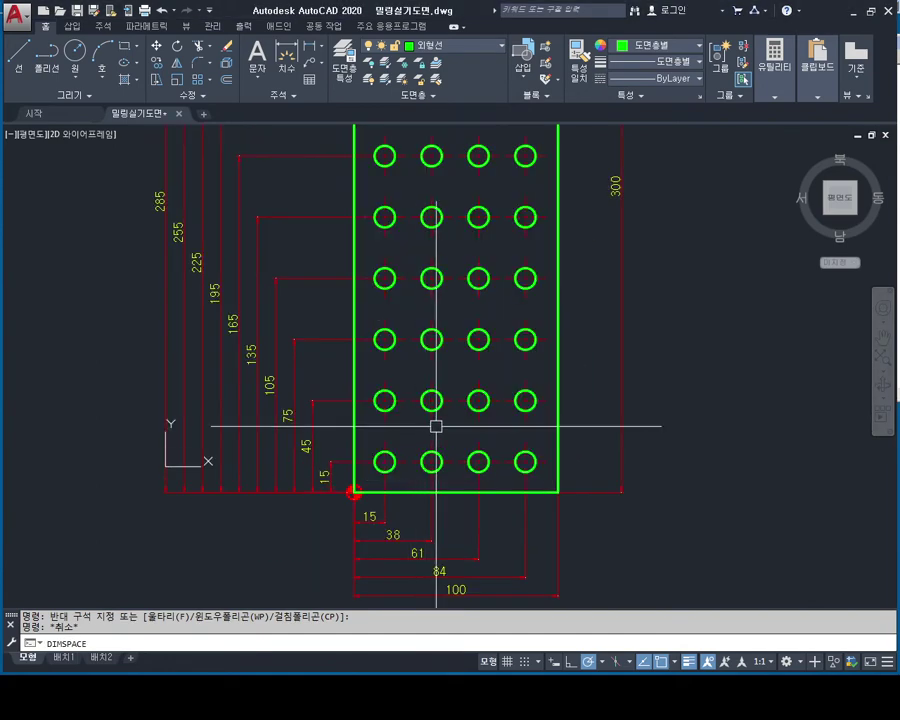
pyautogui.scroll(-2, 436, 426)
pyautogui.scroll(-2, 458, 410)
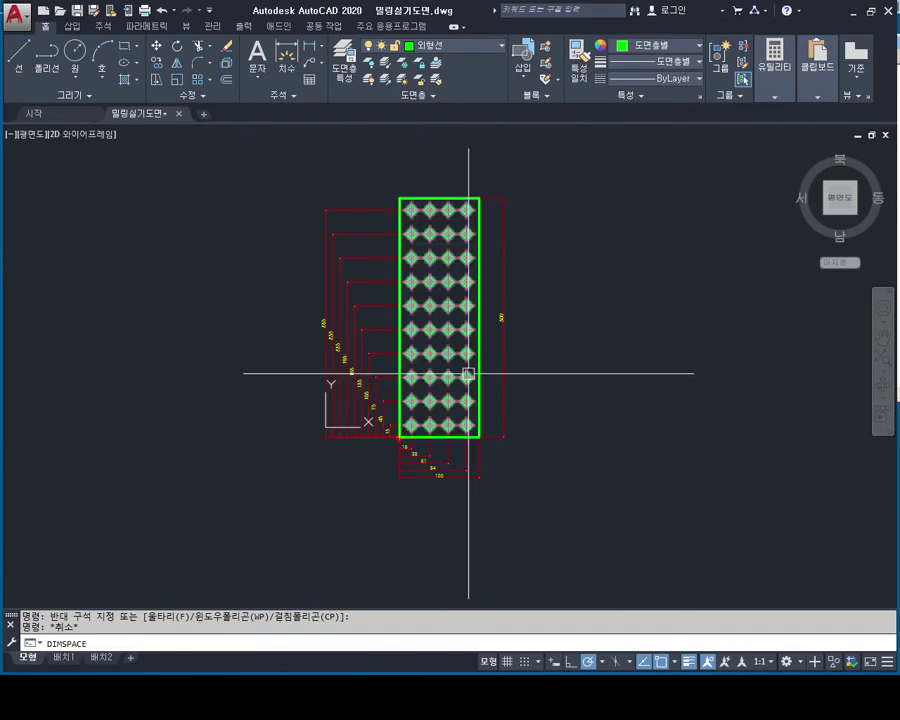
pyautogui.press('Escape')
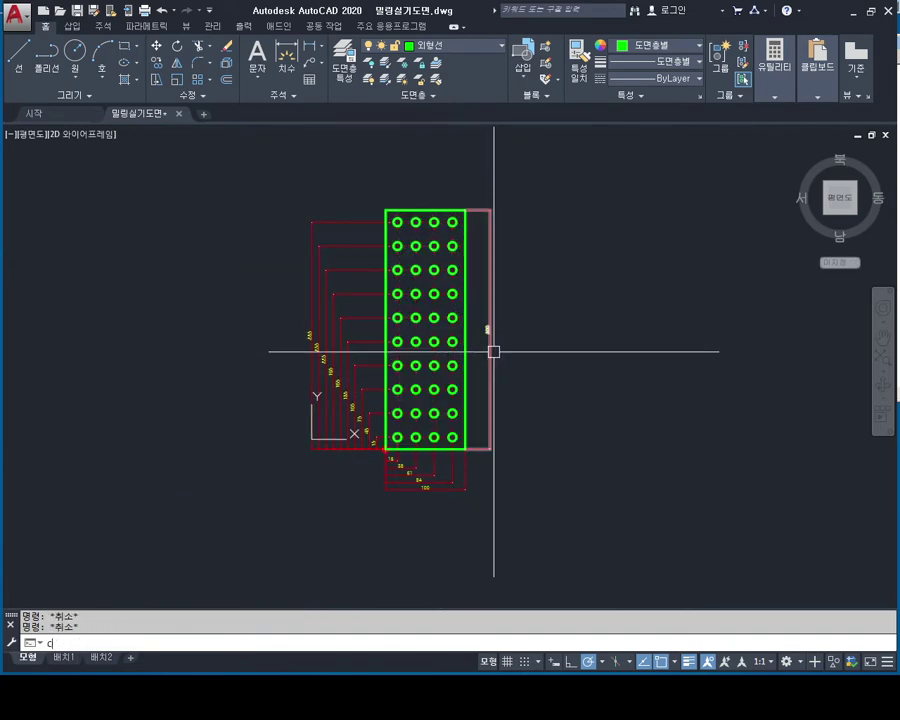
# Step: Copy the plate with all its holes and dimensions to the right of the original
pyautogui.click(565, 178)
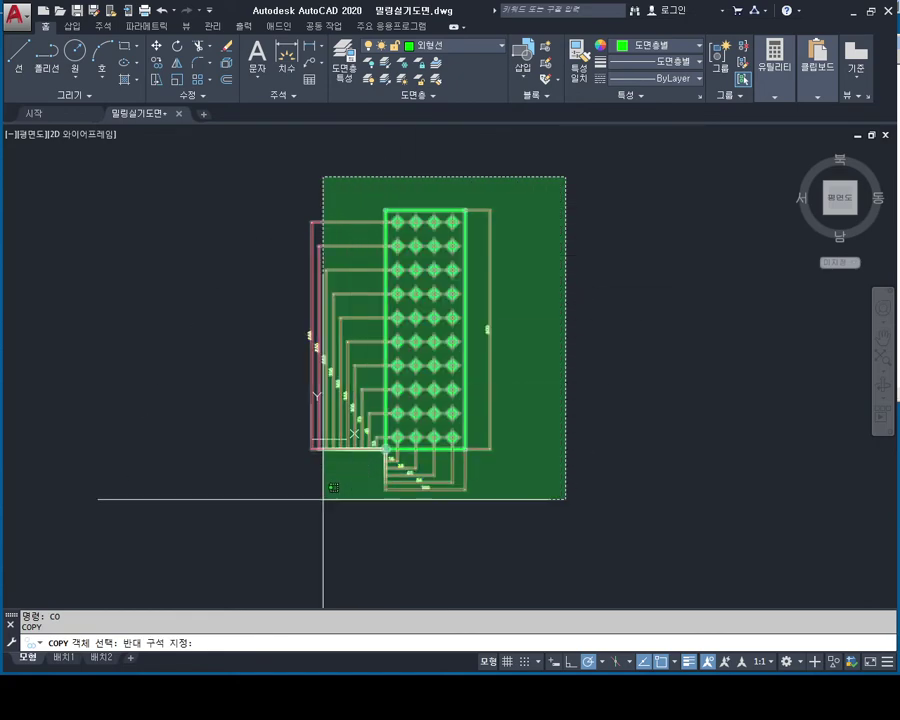
pyautogui.click(320, 554)
pyautogui.press('Return')
pyautogui.click(385, 449)
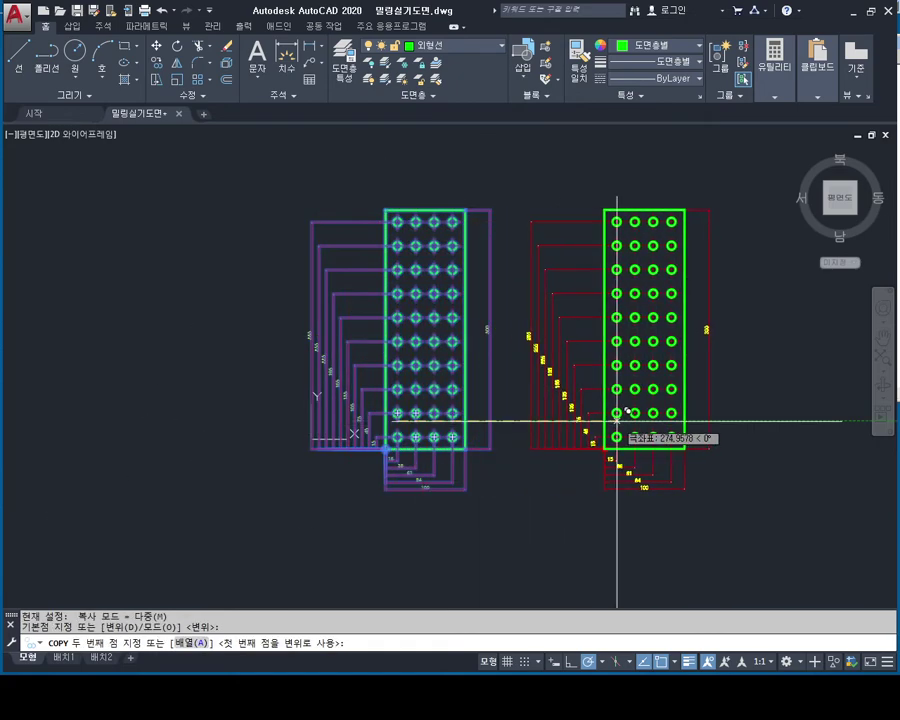
pyautogui.click(613, 449)
pyautogui.press('Escape')
pyautogui.moveTo(614, 253); pyautogui.dragTo(513, 253, button='middle')
pyautogui.press('Escape')
pyautogui.click(494, 179)
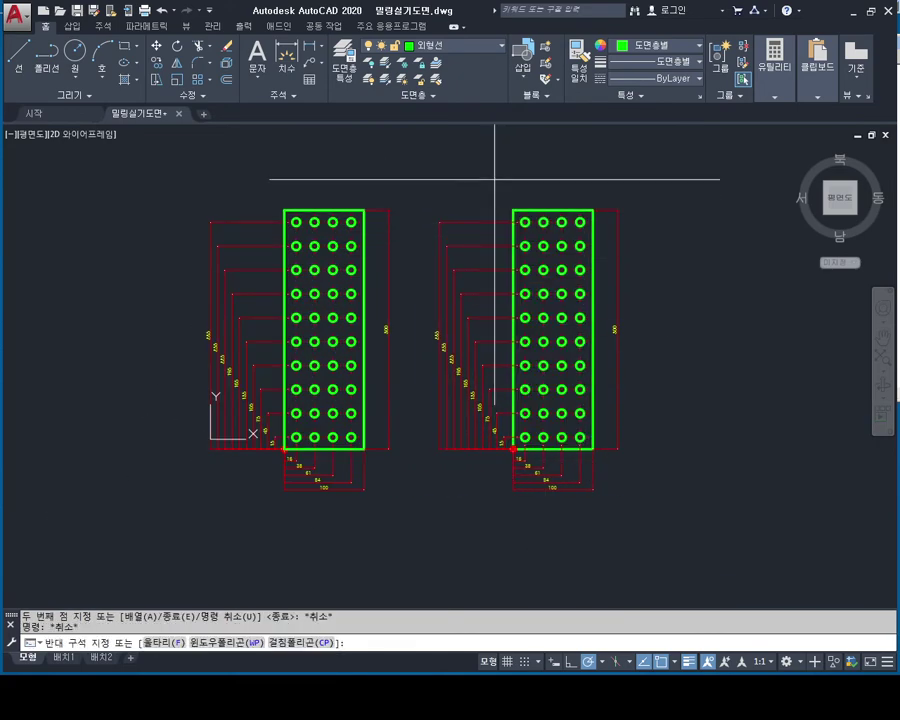
# Step: Delete the copied plate's left vertical and bottom horizontal dimensions
pyautogui.click(433, 558)
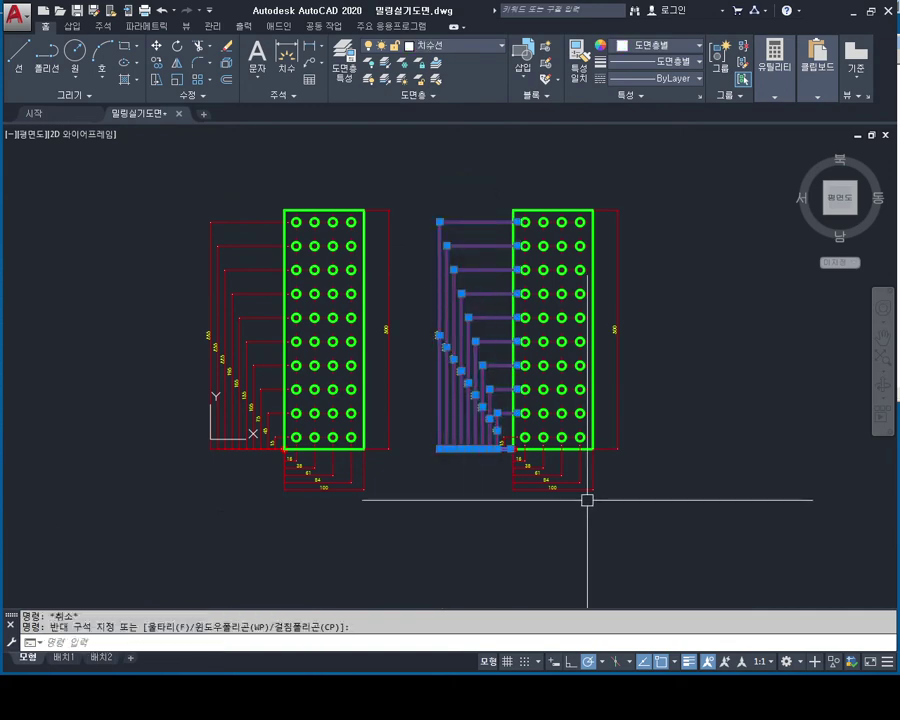
pyautogui.press('Delete')
pyautogui.click(619, 464)
pyautogui.click(514, 482)
pyautogui.press('Delete')
pyautogui.scroll(5, 514, 482)
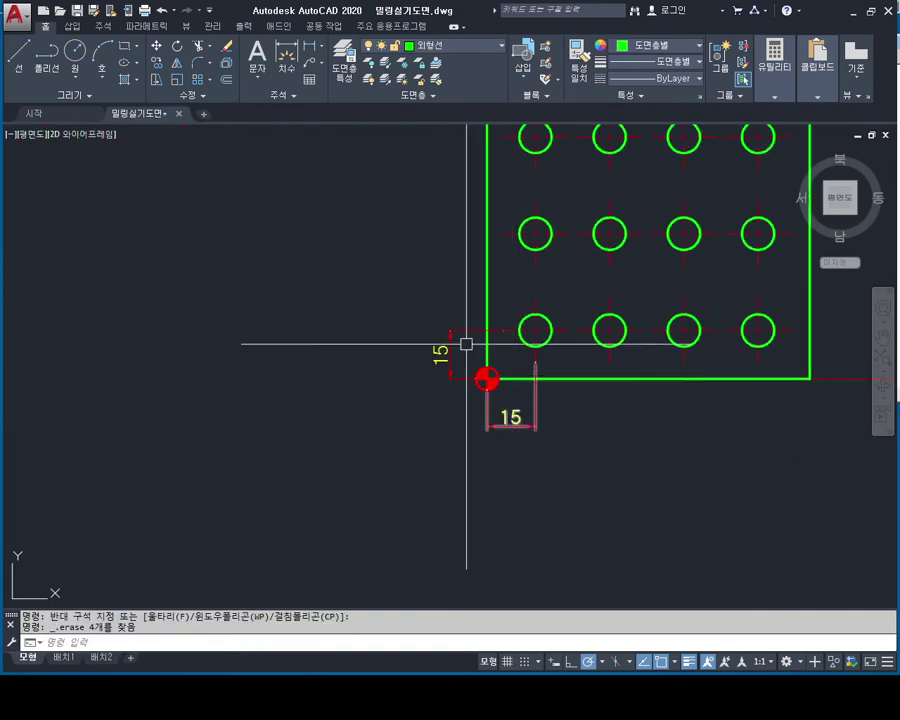
# Step: Delete the copy's two 15 dimensions and its 300 height dimension
pyautogui.moveTo(466, 343); pyautogui.dragTo(428, 416)
pyautogui.press('Delete')
pyautogui.moveTo(580, 408); pyautogui.dragTo(536, 436)
pyautogui.press('Delete')
pyautogui.scroll(-4, 508, 464)
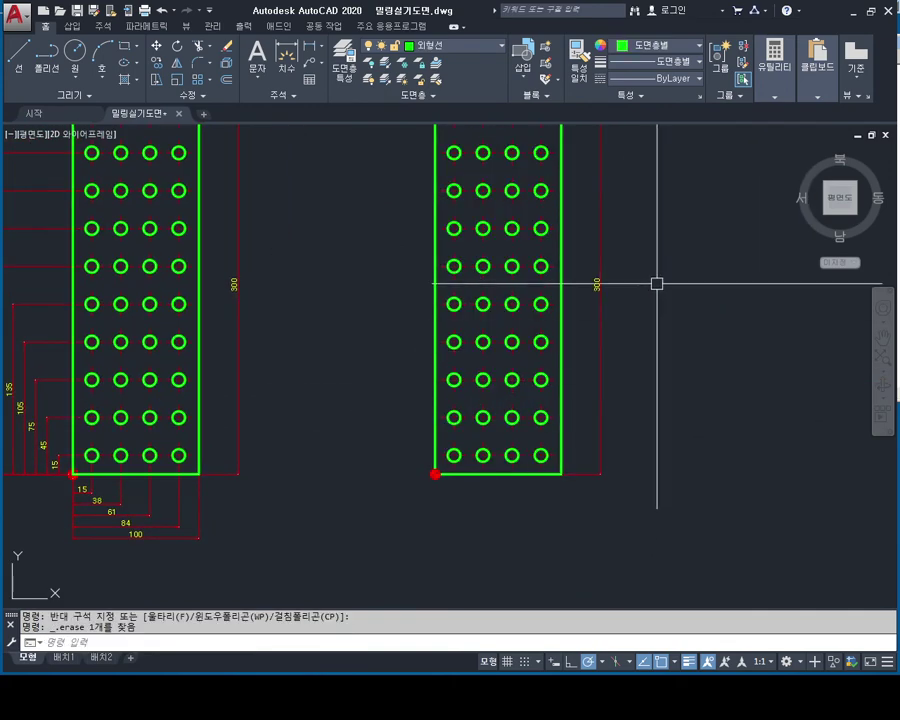
pyautogui.moveTo(657, 281); pyautogui.dragTo(588, 386)
pyautogui.press('Delete')
pyautogui.scroll(-2, 586, 390)
pyautogui.scroll(1, 487, 401)
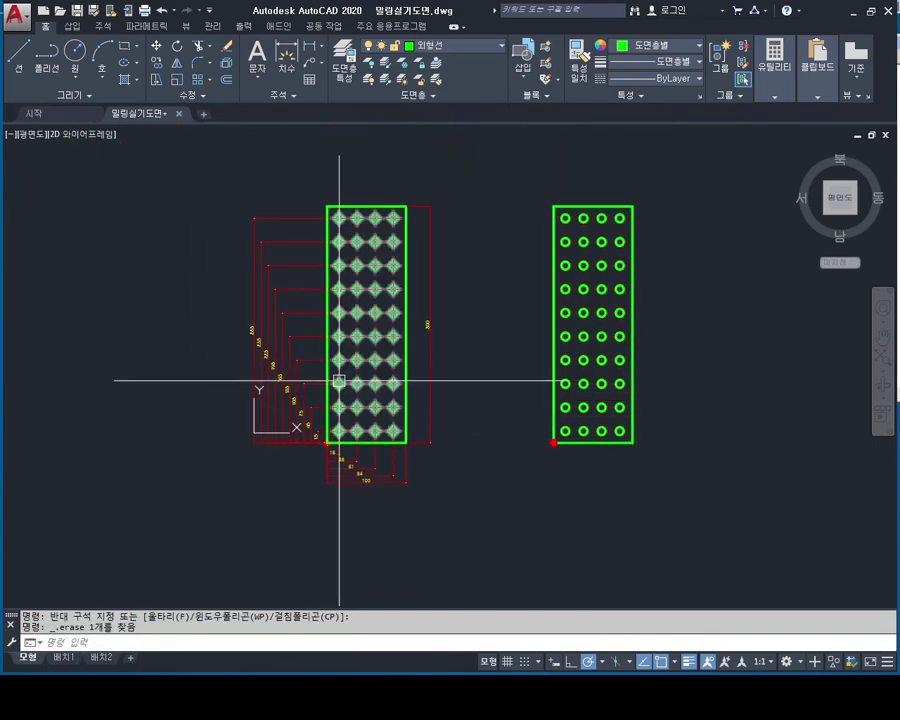
pyautogui.scroll(4, 318, 399)
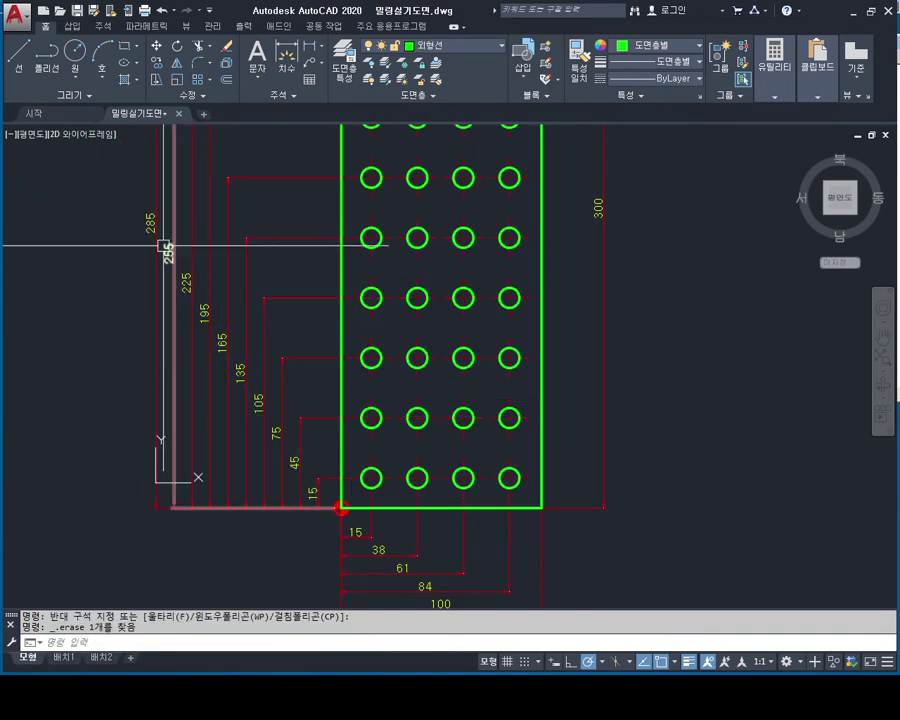
pyautogui.moveTo(166, 248); pyautogui.dragTo(180, 273, button='middle')
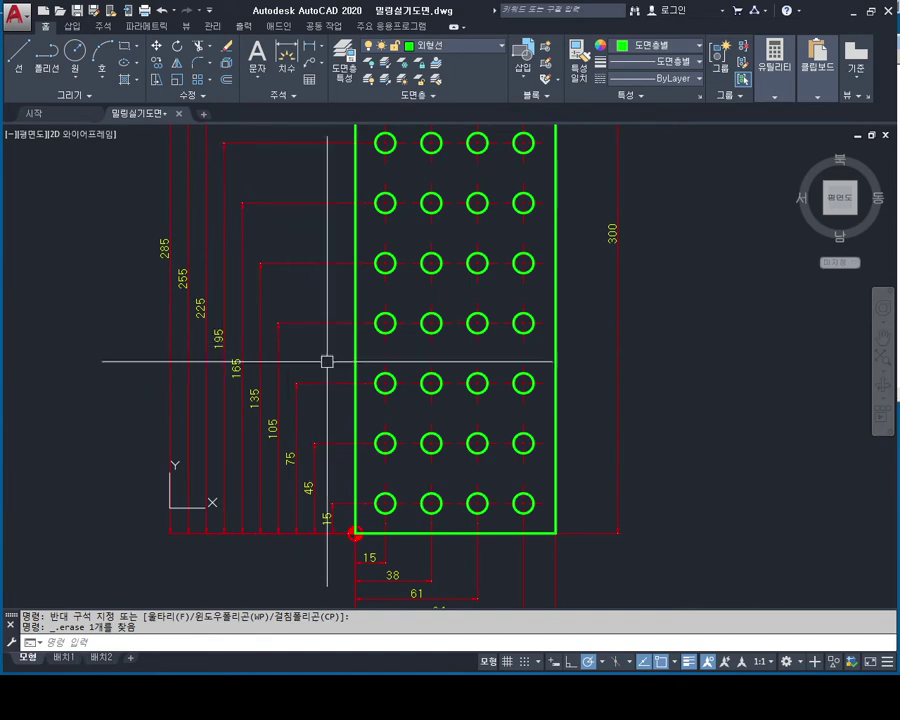
pyautogui.moveTo(247, 418); pyautogui.dragTo(227, 293, button='middle')
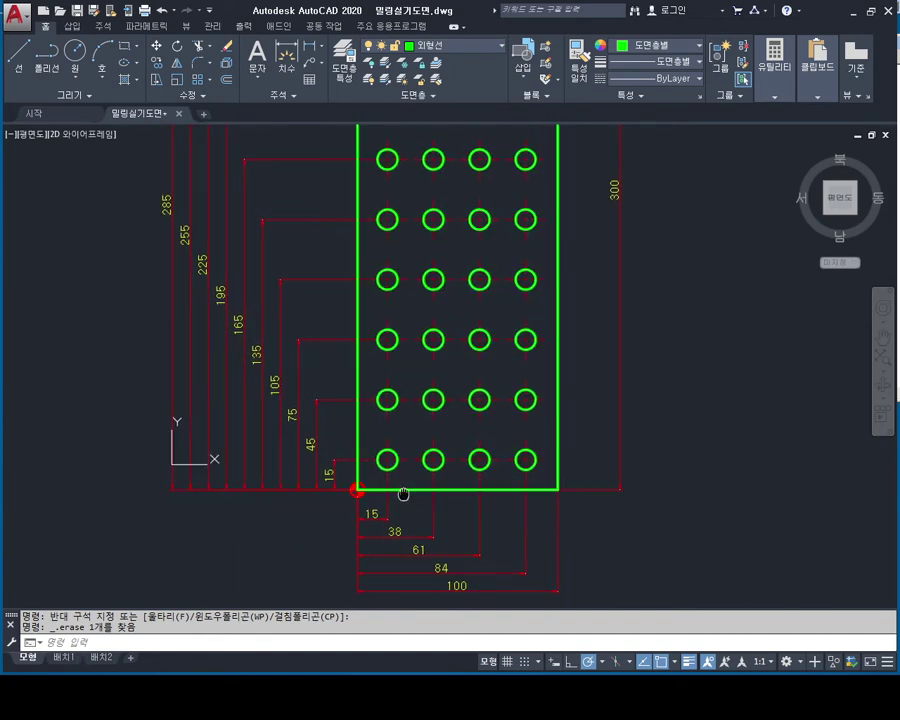
pyautogui.scroll(-3, 441, 495)
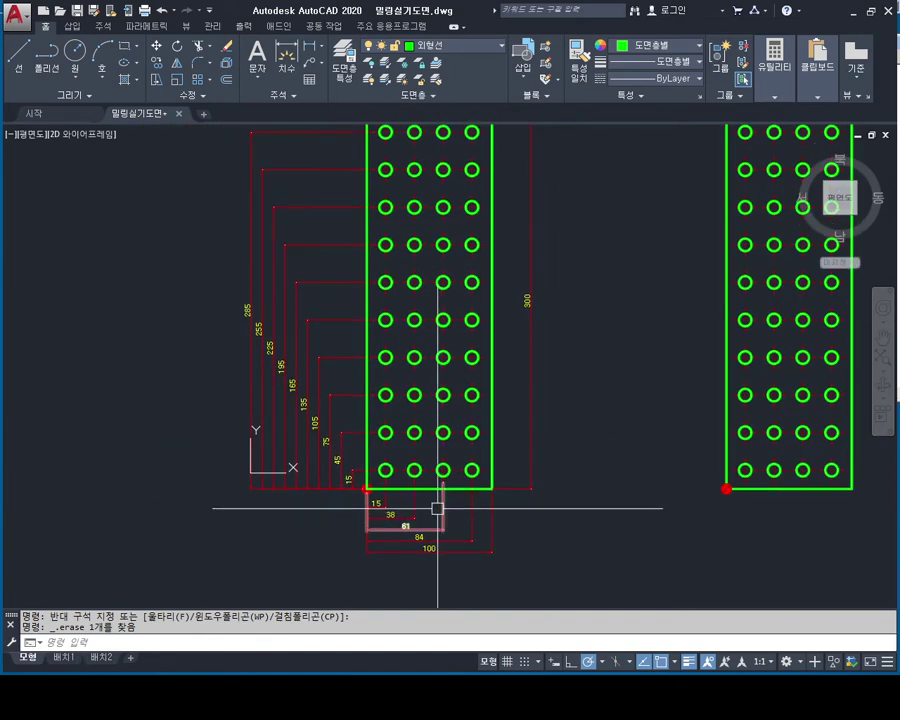
pyautogui.scroll(3, 432, 496)
pyautogui.scroll(-3, 410, 454)
pyautogui.scroll(3, 380, 432)
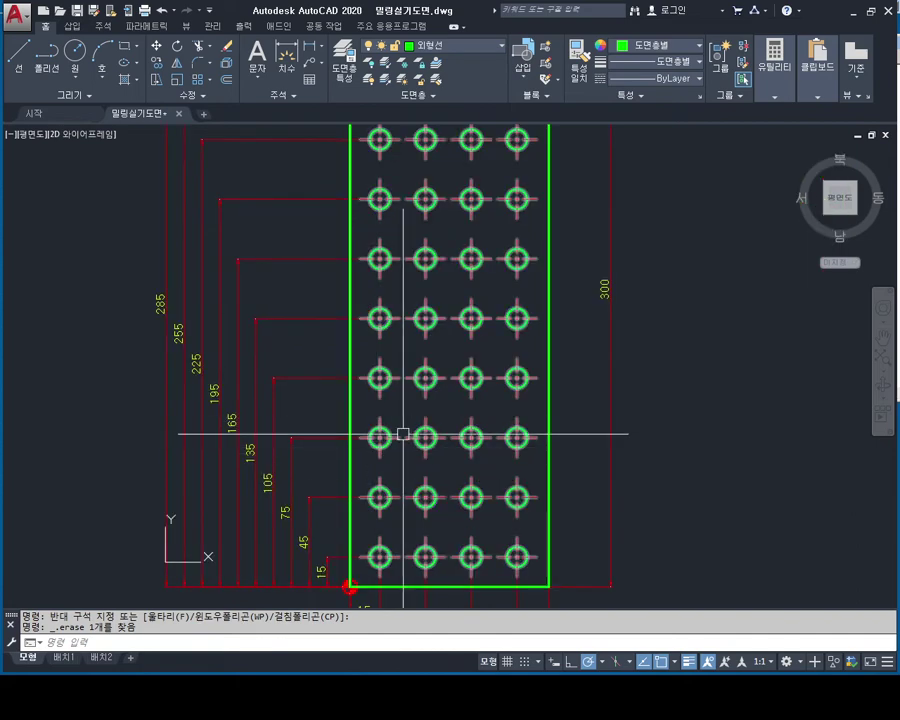
pyautogui.scroll(-1, 400, 432)
pyautogui.scroll(1, 396, 432)
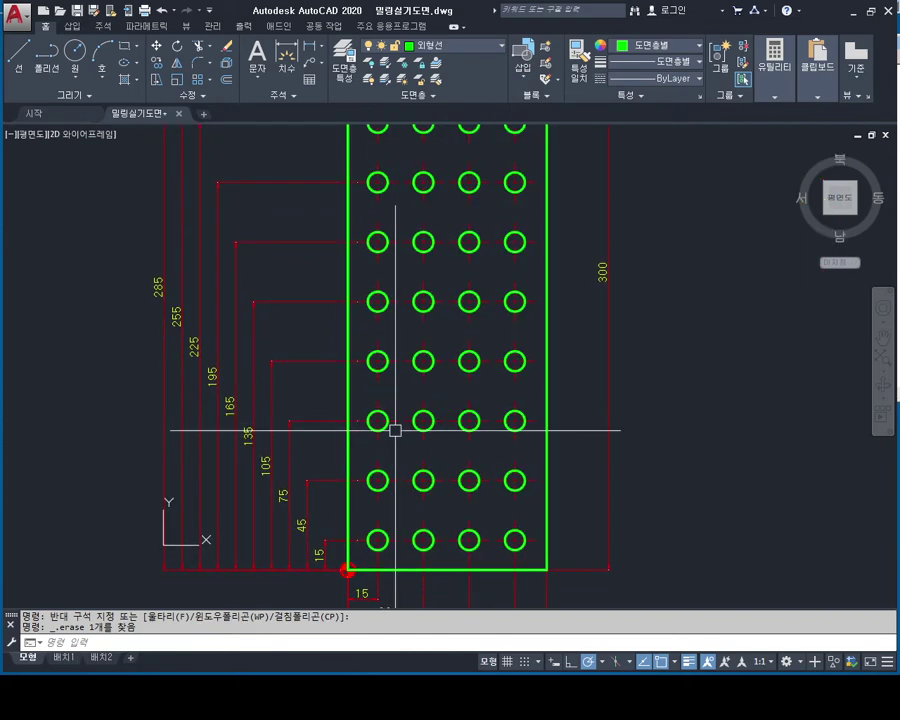
pyautogui.moveTo(526, 462)
pyautogui.mouseDown(button='middle')
pyautogui.moveTo(466, 421)
pyautogui.moveTo(425, 292)
pyautogui.mouseUp(button='middle')
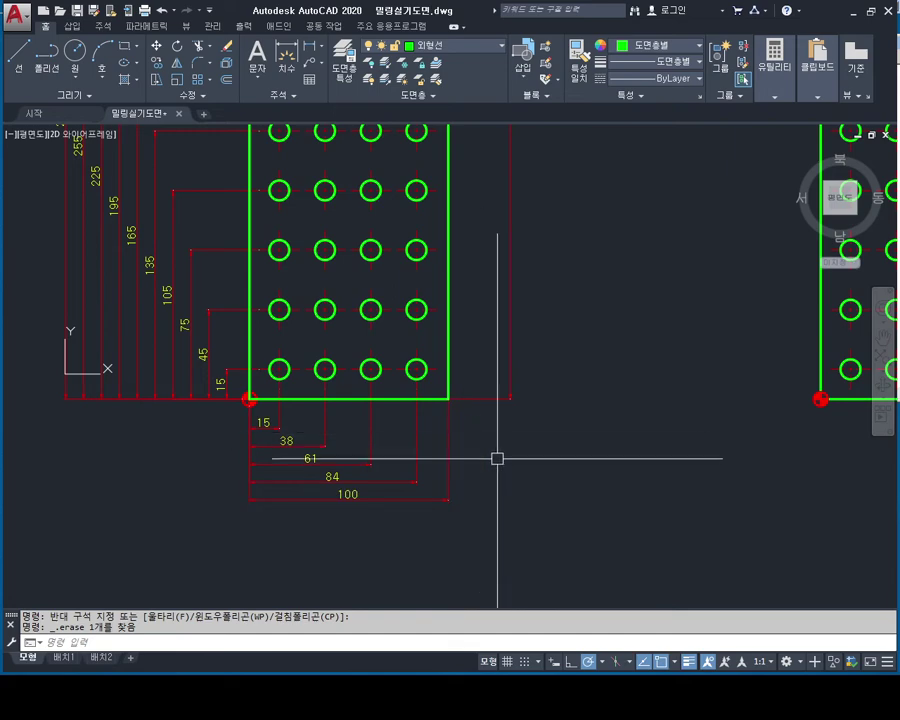
pyautogui.scroll(-2, 506, 336)
pyautogui.moveTo(530, 278); pyautogui.dragTo(439, 327, button='middle')
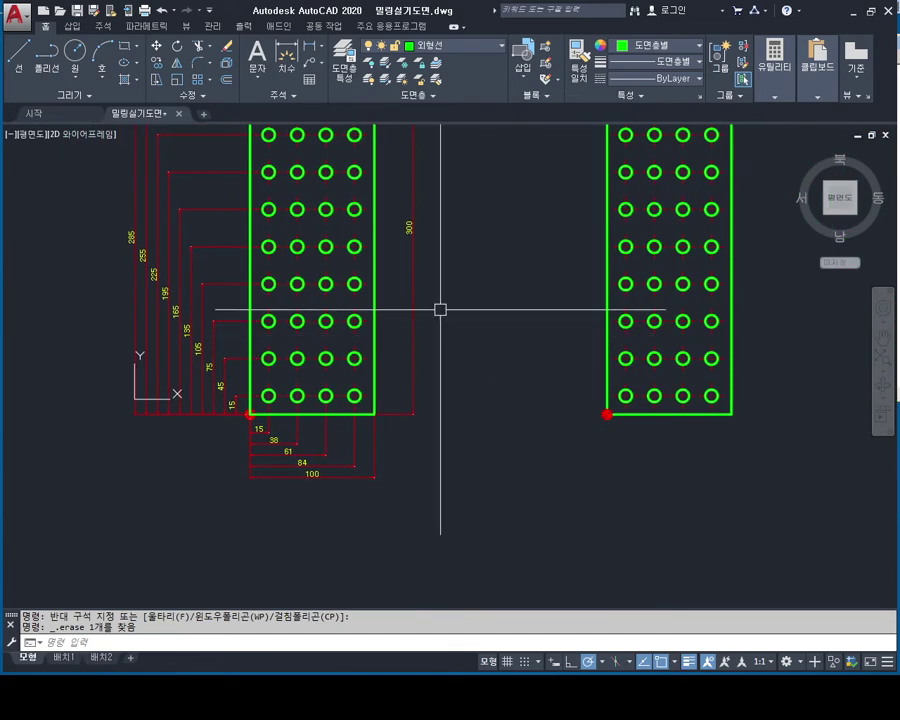
pyautogui.moveTo(447, 309); pyautogui.dragTo(223, 191)
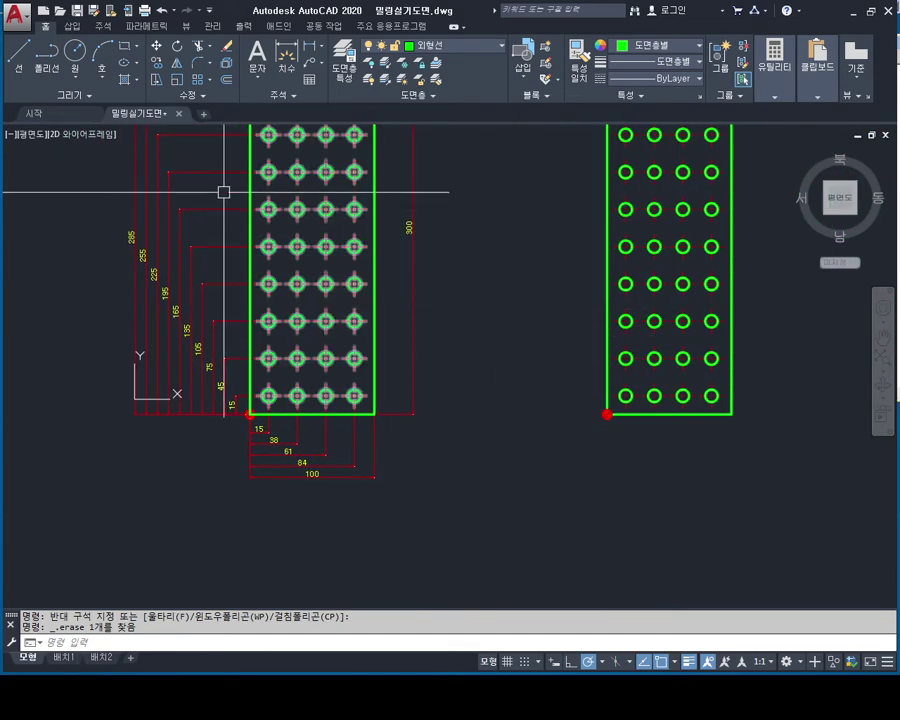
# Step: Browse the Annotation panel's dimension types, then switch to the Notepad shortcut list
pyautogui.click(322, 50)
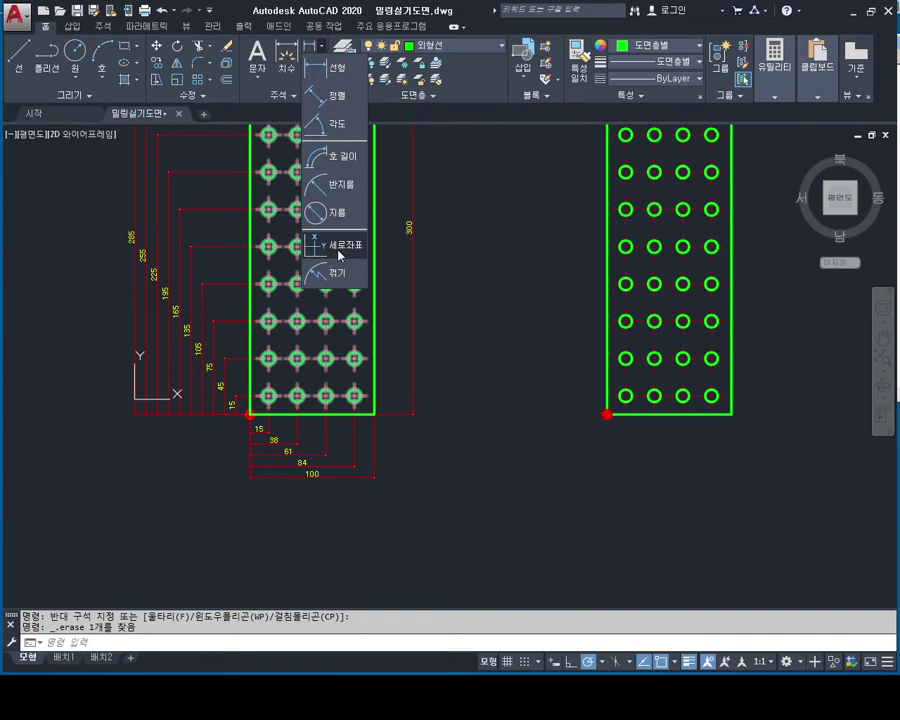
pyautogui.press('Escape')
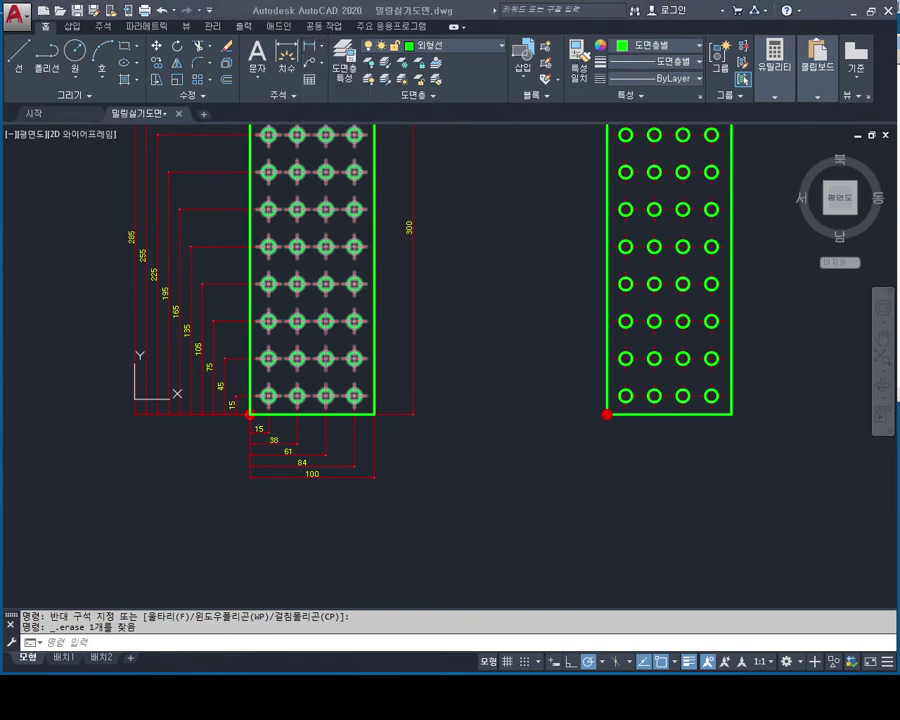
pyautogui.hotkey('alt', 'Tab')
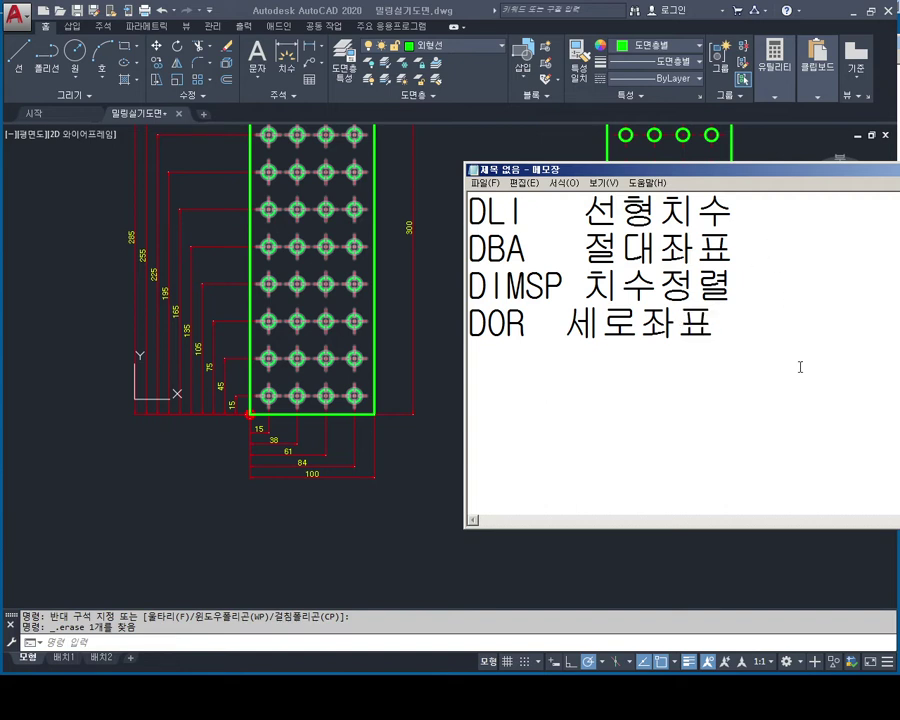
# Step: Place ordinate dimensions 395 and 418 below the copy's first two hole columns
pyautogui.click(407, 428)
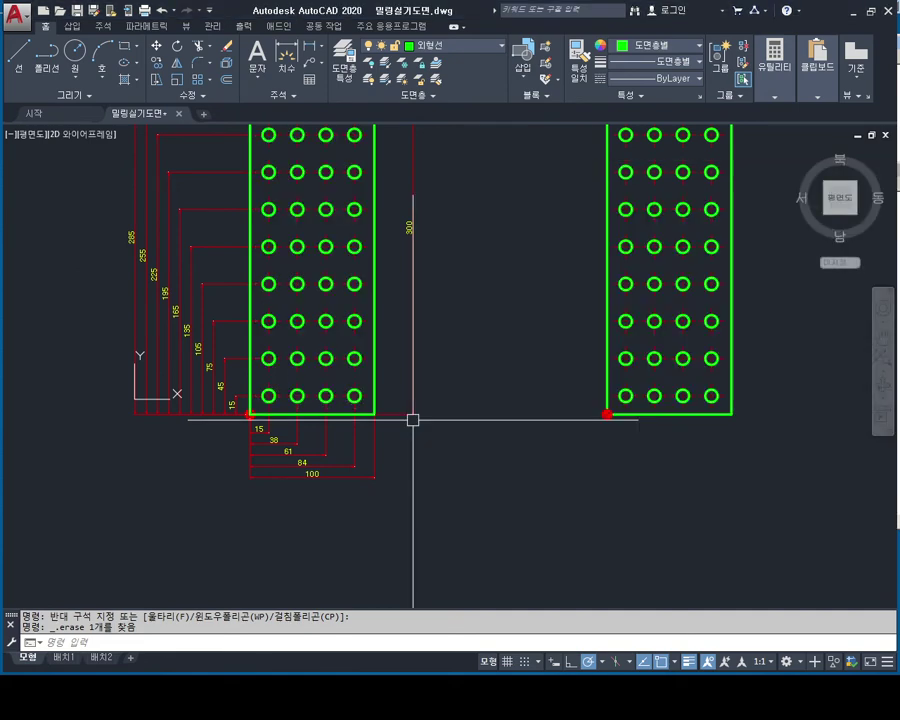
pyautogui.moveTo(410, 416); pyautogui.dragTo(290, 363, button='middle')
pyautogui.press('Escape')
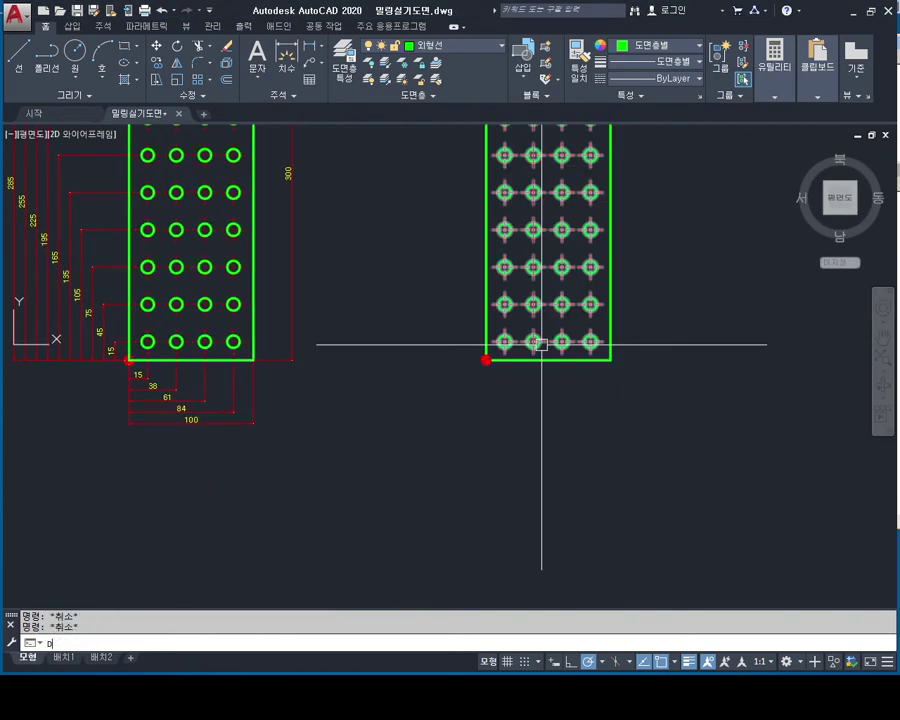
pyautogui.scroll(6, 541, 344)
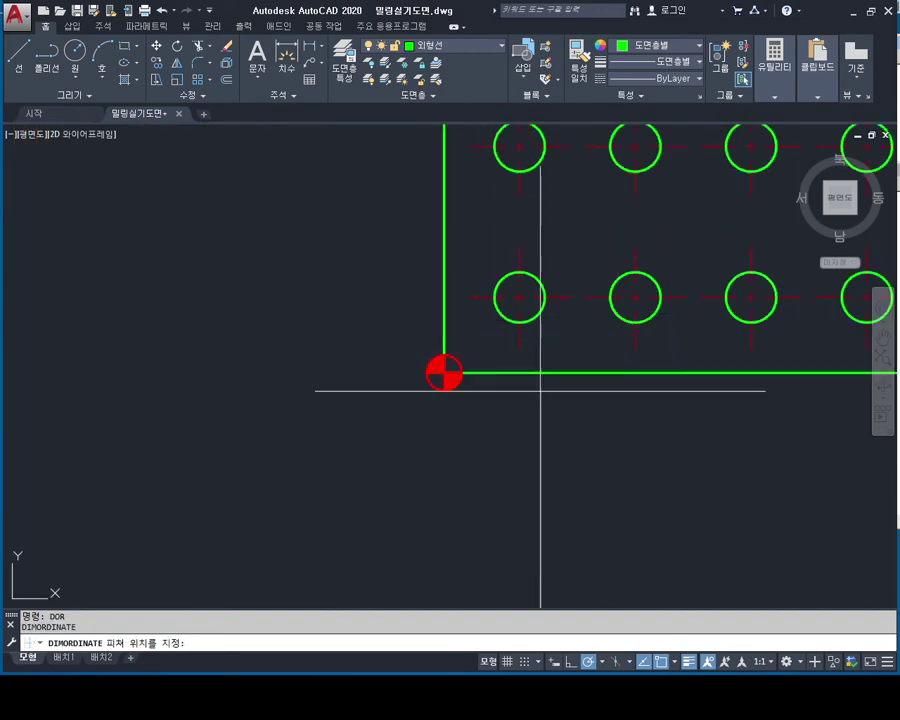
pyautogui.scroll(2, 538, 388)
pyautogui.click(505, 243)
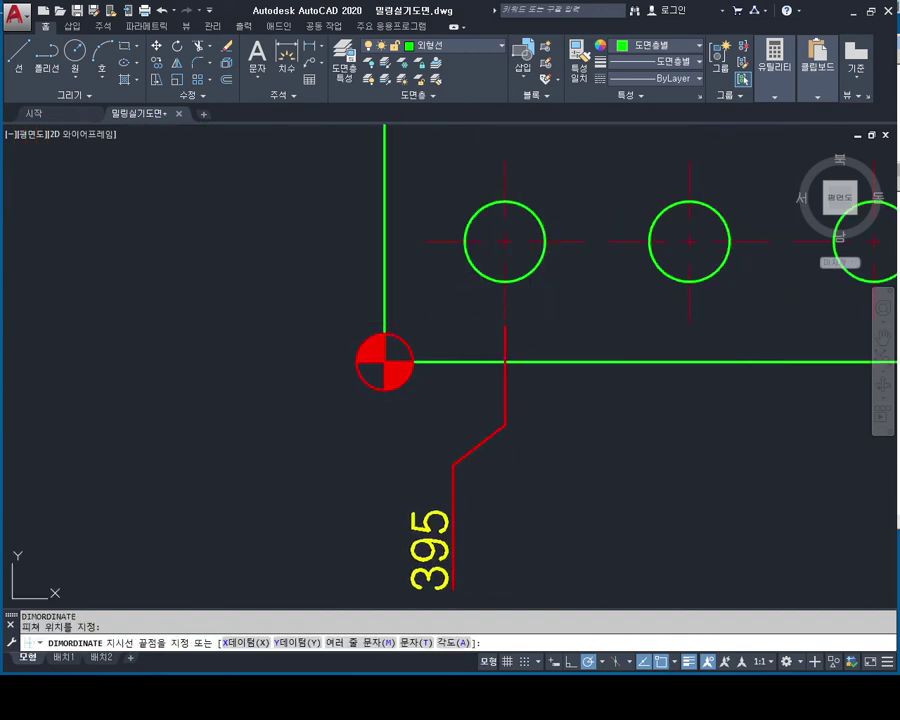
pyautogui.click(453, 588)
pyautogui.moveTo(563, 478); pyautogui.dragTo(490, 424, button='middle')
pyautogui.press('Return')
pyautogui.click(617, 268)
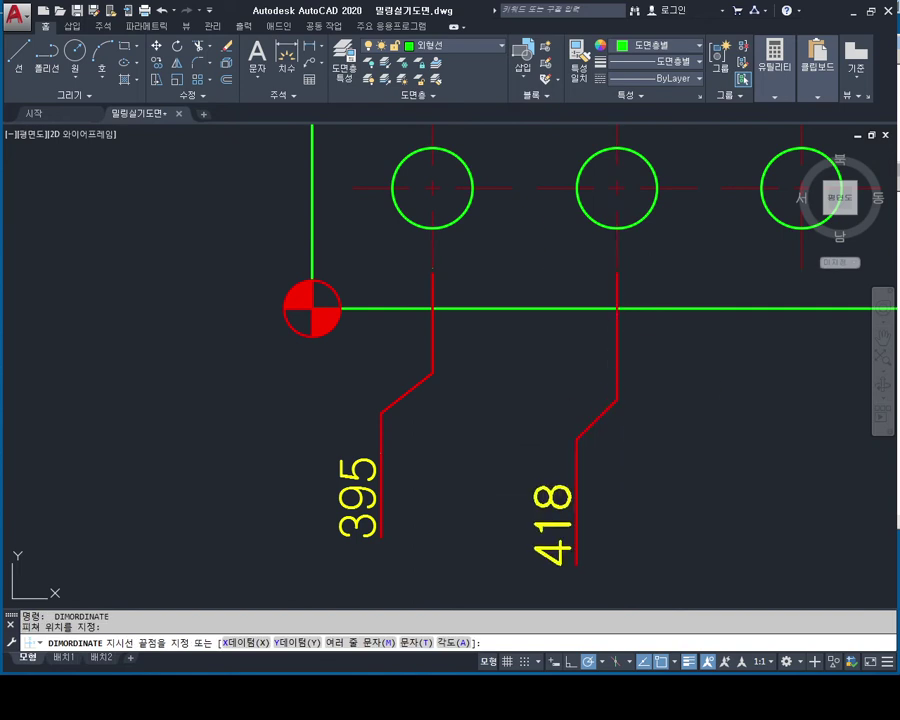
pyautogui.click(543, 535)
# Step: Place ordinate dimensions 441, 464 and 480 for the remaining columns and right edge
pyautogui.moveTo(603, 458); pyautogui.dragTo(393, 440, button='middle')
pyautogui.press('Return')
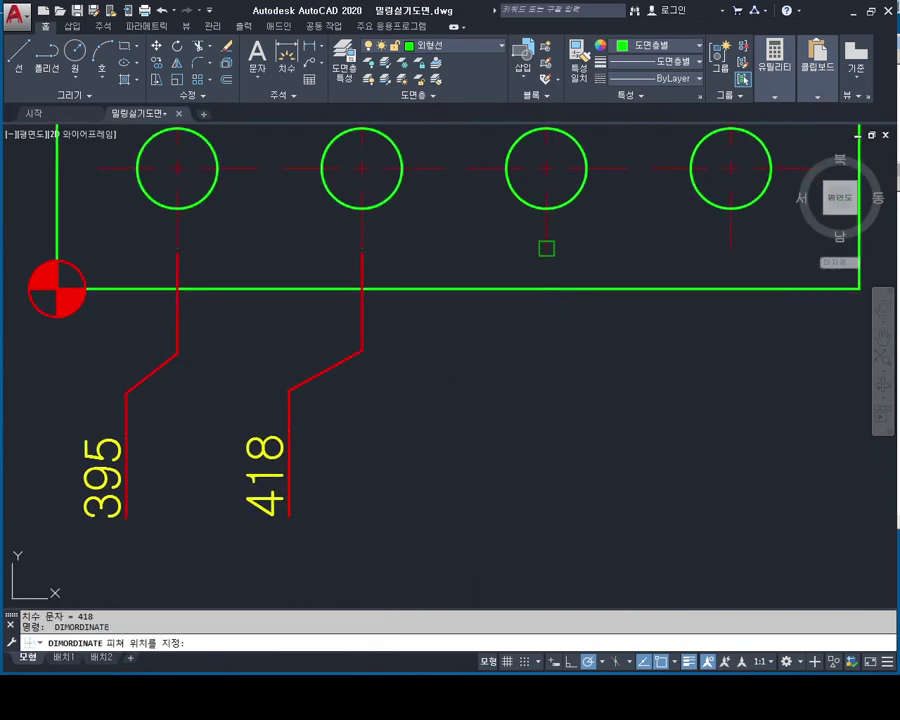
pyautogui.click(546, 248)
pyautogui.click(482, 432)
pyautogui.moveTo(613, 369); pyautogui.dragTo(414, 363, button='middle')
pyautogui.press('Return')
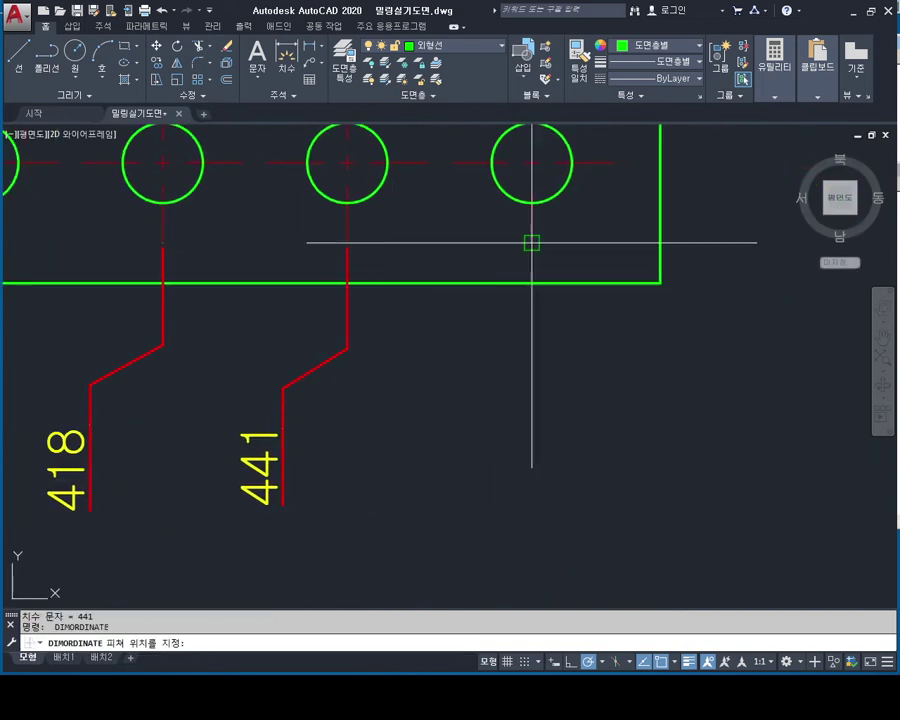
pyautogui.click(531, 246)
pyautogui.click(466, 510)
pyautogui.press('Return')
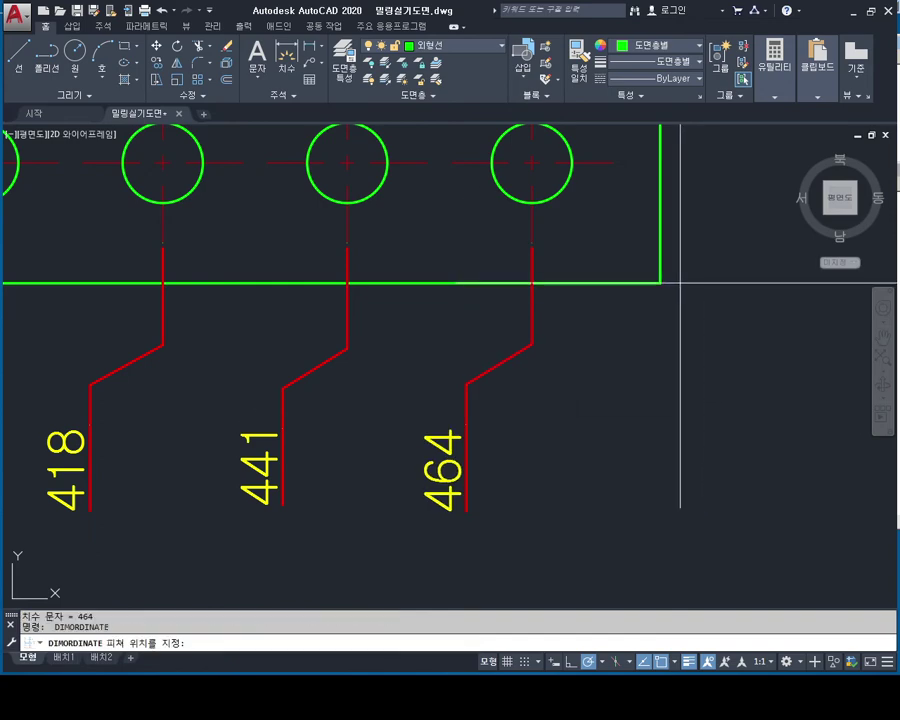
pyautogui.click(660, 283)
pyautogui.click(602, 510)
pyautogui.press('Return')
pyautogui.scroll(-4, 603, 420)
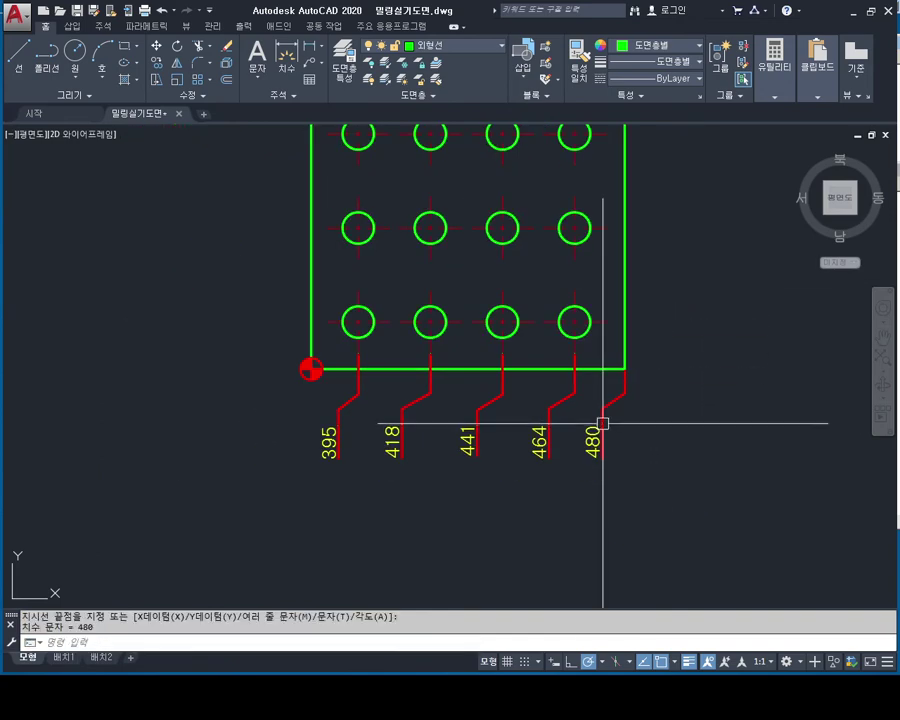
# Step: Add Y ordinate dimensions 32.5, 62.5 and 92.5 left of the copied plate
pyautogui.scroll(4, 460, 320)
pyautogui.click(543, 364)
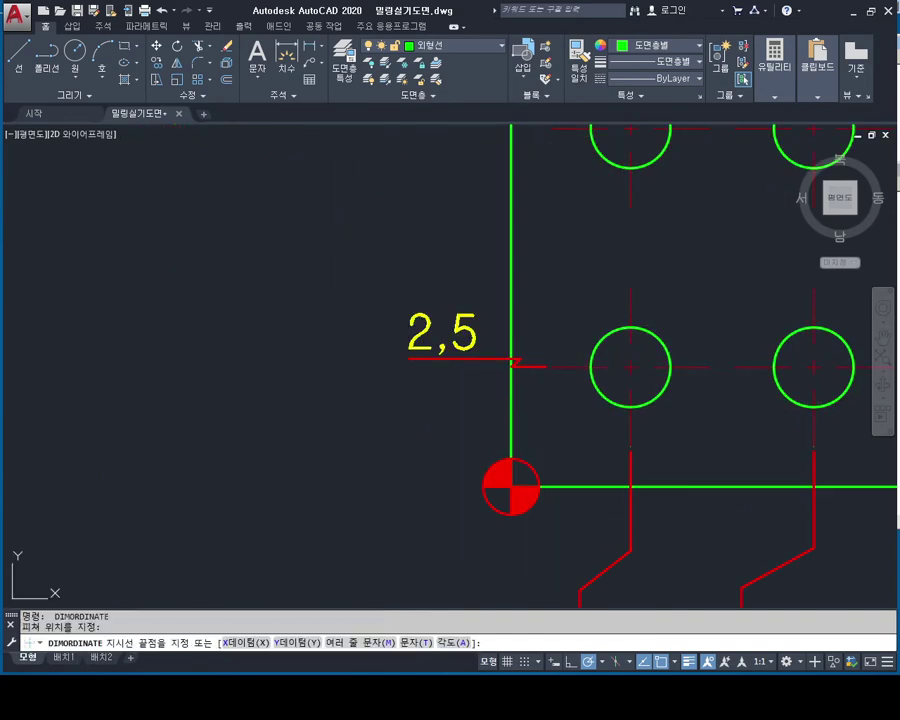
pyautogui.click(318, 327)
pyautogui.moveTo(318, 327); pyautogui.dragTo(355, 452, button='middle')
pyautogui.press('Return')
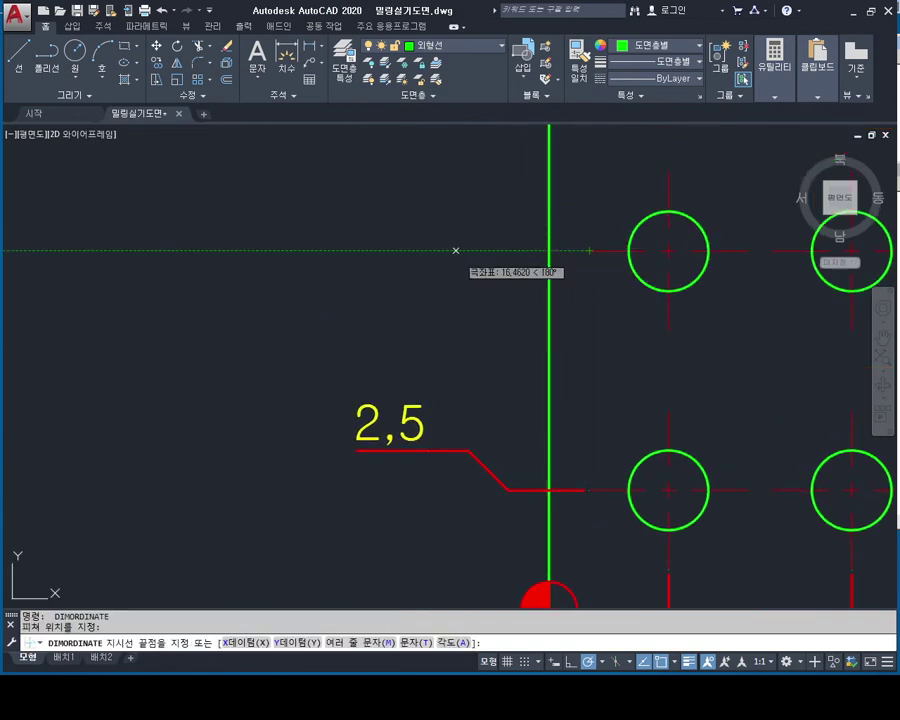
pyautogui.click(432, 236)
pyautogui.scroll(-2, 434, 230)
pyautogui.moveTo(482, 167); pyautogui.dragTo(494, 307, button='middle')
pyautogui.press('Return')
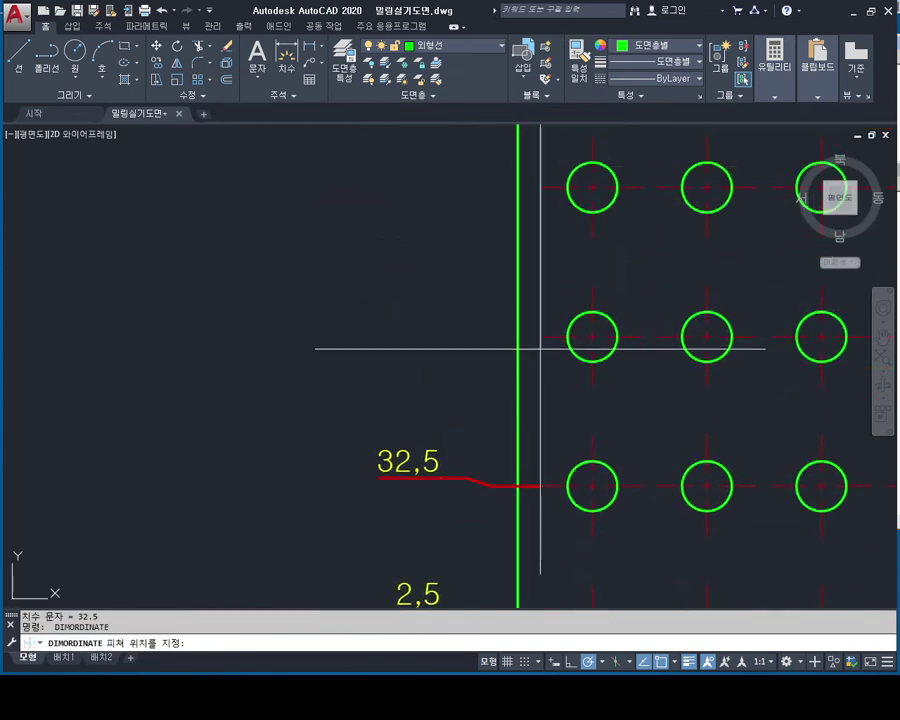
pyautogui.click(540, 336)
pyautogui.click(368, 320)
pyautogui.moveTo(448, 281); pyautogui.dragTo(451, 381, button='middle')
pyautogui.press('Return')
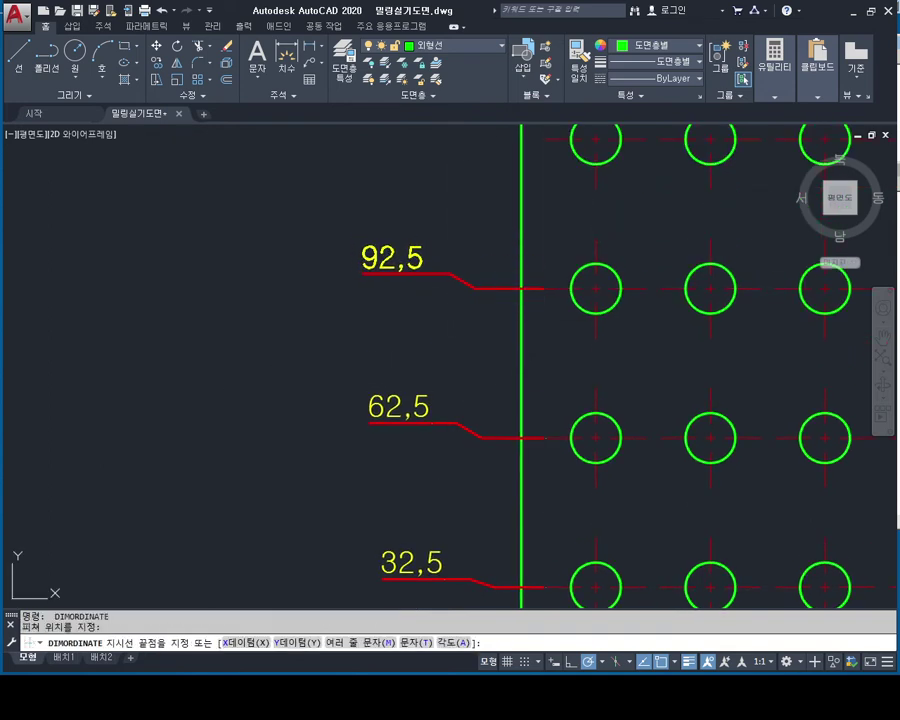
pyautogui.click(362, 272)
pyautogui.moveTo(362, 272); pyautogui.dragTo(364, 377, button='middle')
# Step: Continue the Y ordinates up the left edge with 122.5, 152.5, 182.5 and 212.5
pyautogui.press('Return')
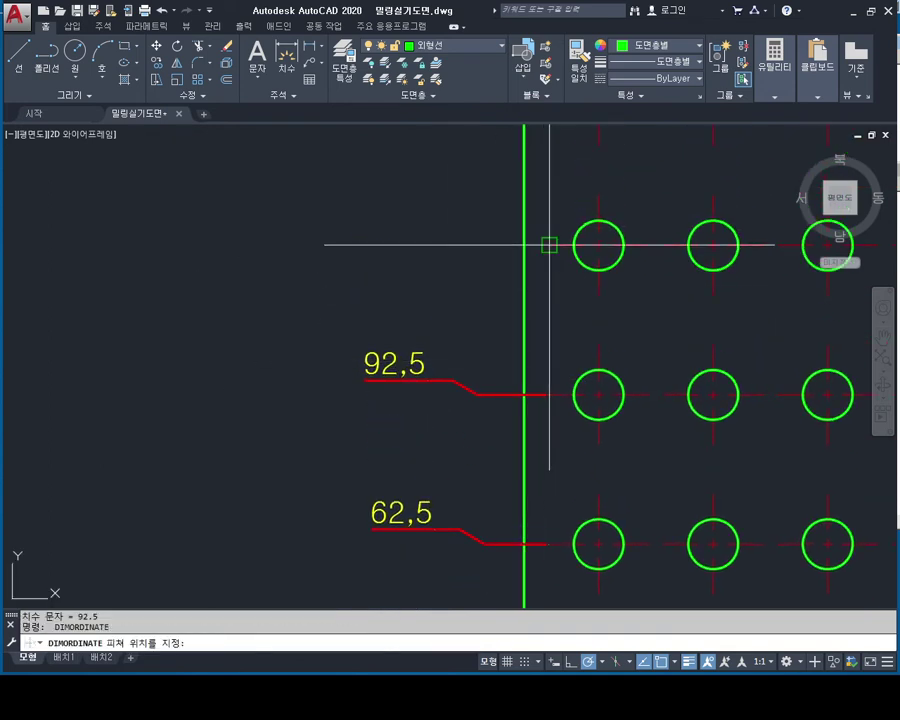
pyautogui.click(549, 244)
pyautogui.click(428, 226)
pyautogui.moveTo(428, 226); pyautogui.dragTo(449, 435, button='middle')
pyautogui.press('Return')
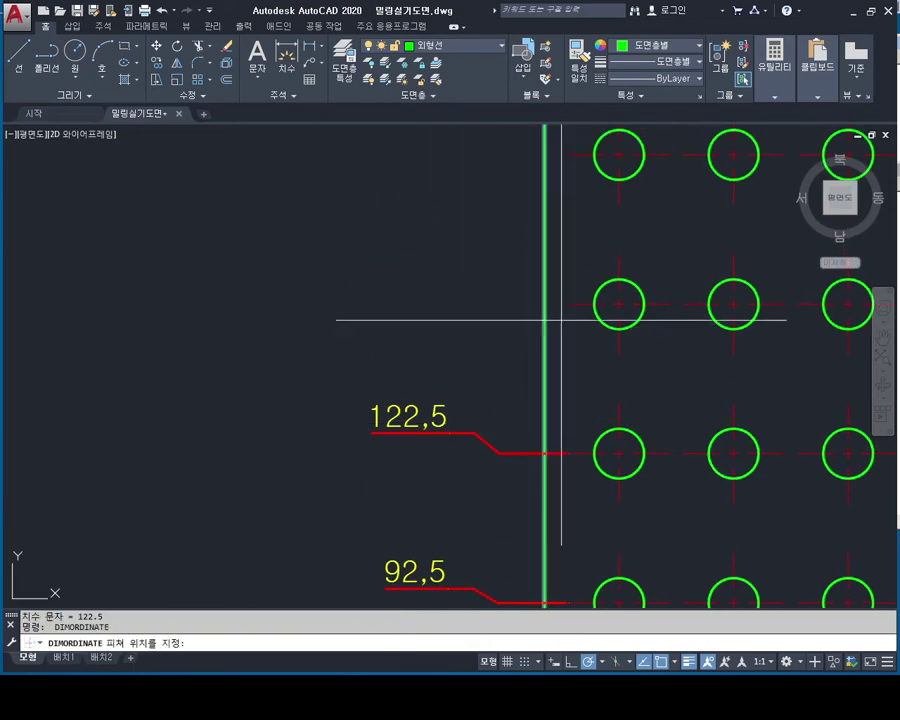
pyautogui.click(569, 303)
pyautogui.click(345, 280)
pyautogui.moveTo(455, 260); pyautogui.dragTo(475, 350, button='middle')
pyautogui.press('Return')
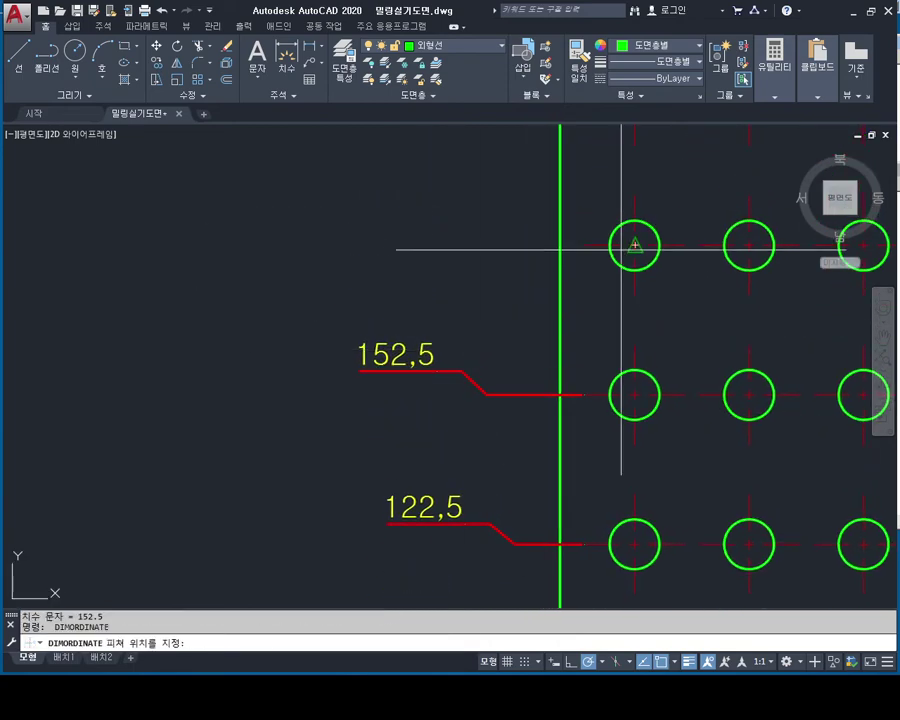
pyautogui.click(460, 237)
pyautogui.moveTo(460, 237); pyautogui.dragTo(465, 406, button='middle')
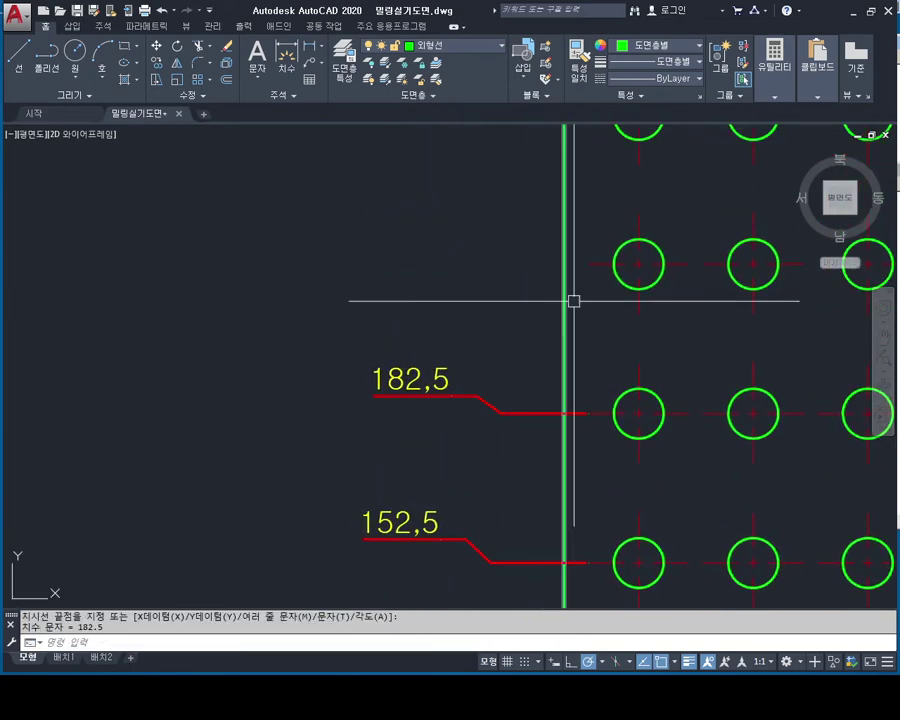
pyautogui.press('Return')
pyautogui.click(589, 264)
pyautogui.click(365, 241)
pyautogui.moveTo(478, 225); pyautogui.dragTo(484, 390, button='middle')
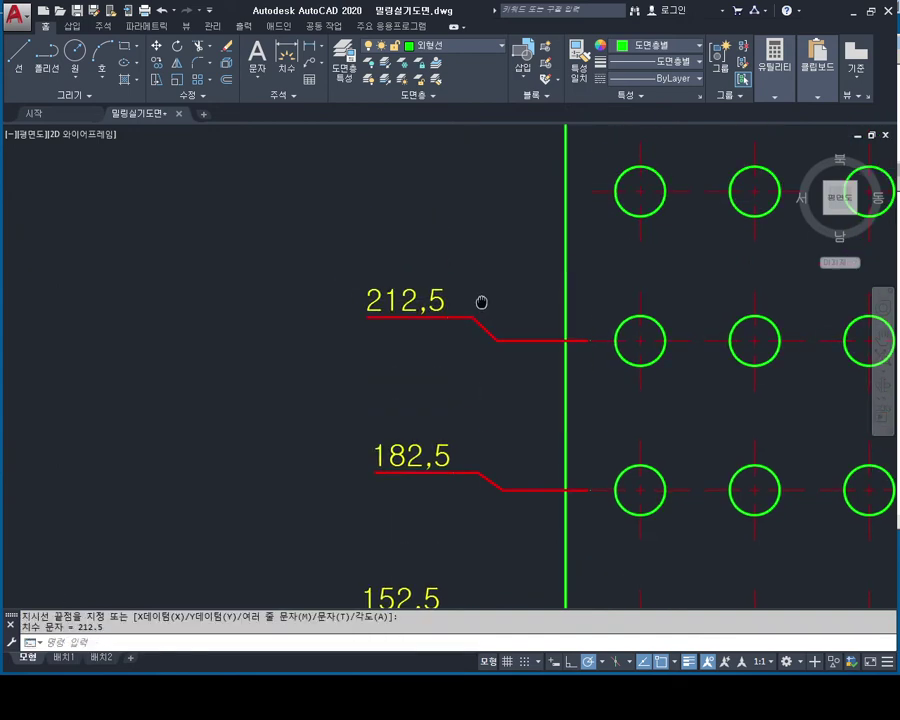
# Step: Finish with Y ordinates 242.5, 272.5 and 287.5 at the top-left corner, then end the command
pyautogui.press('Return')
pyautogui.click(639, 278)
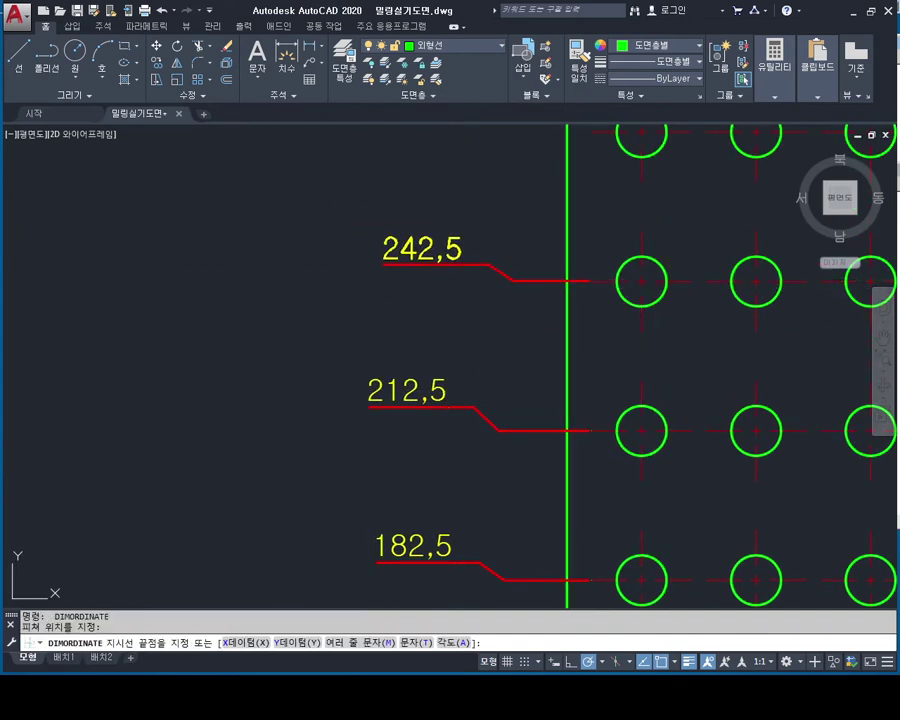
pyautogui.click(381, 266)
pyautogui.moveTo(460, 262); pyautogui.dragTo(466, 402, button='middle')
pyautogui.press('Return')
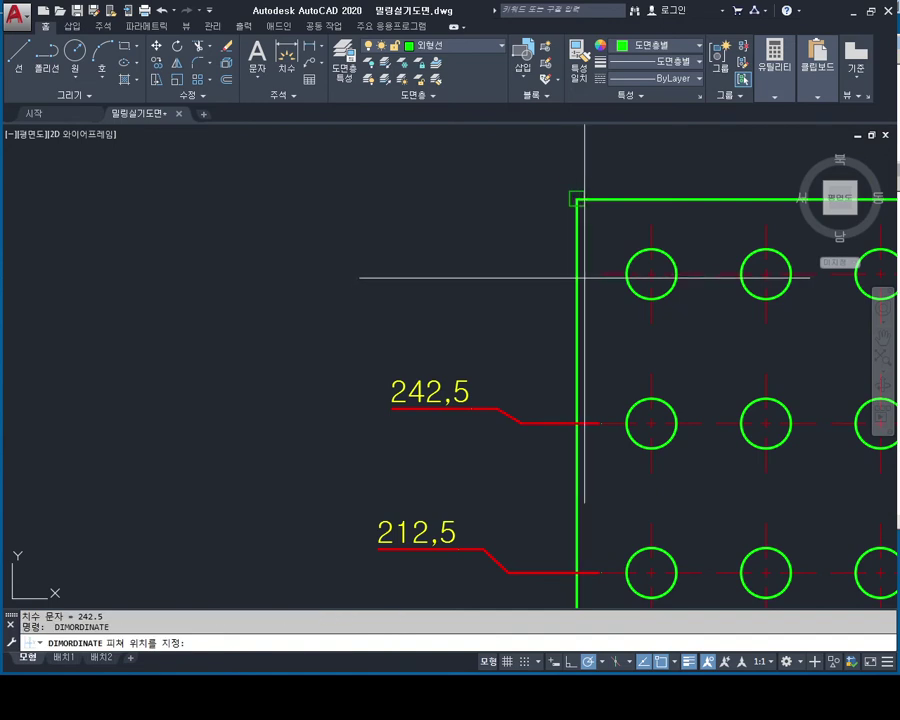
pyautogui.click(601, 273)
pyautogui.click(397, 259)
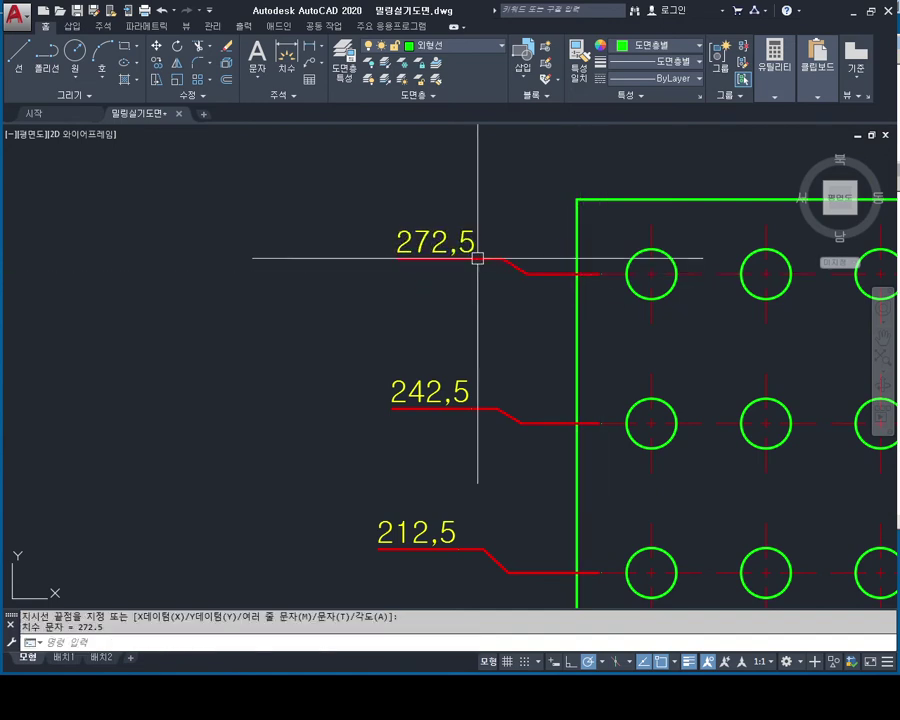
pyautogui.press('Return')
pyautogui.click(579, 199)
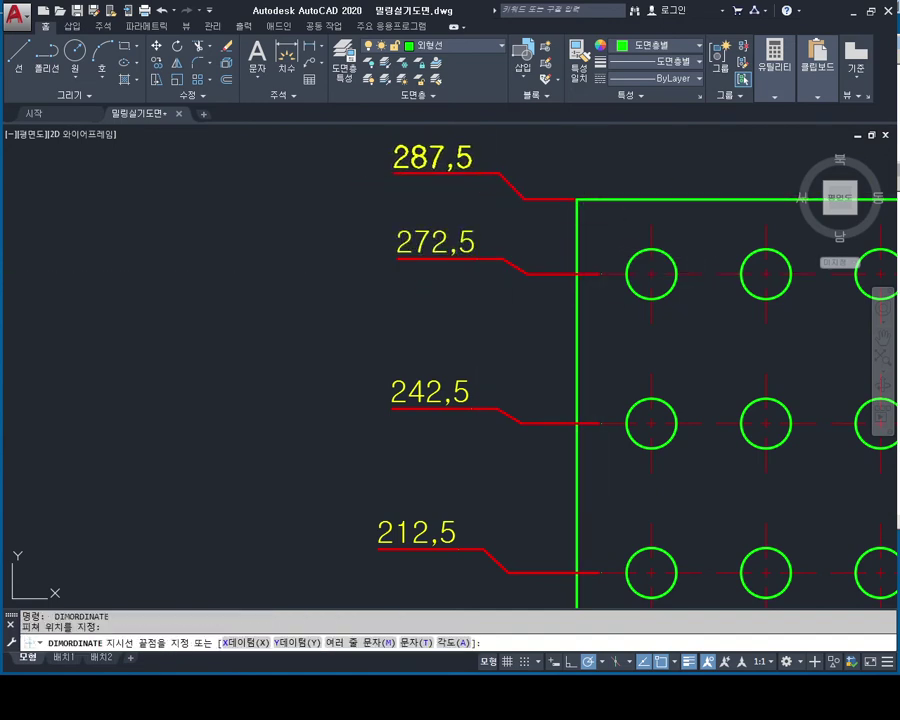
pyautogui.click(395, 173)
pyautogui.press('Escape')
pyautogui.press('Escape')
pyautogui.scroll(-3, 570, 360)
pyautogui.scroll(-1, 544, 370)
# Step: Frame both plates and window-select the copied plate's ordinate dimensions, then clear the selection
pyautogui.scroll(-1, 530, 309)
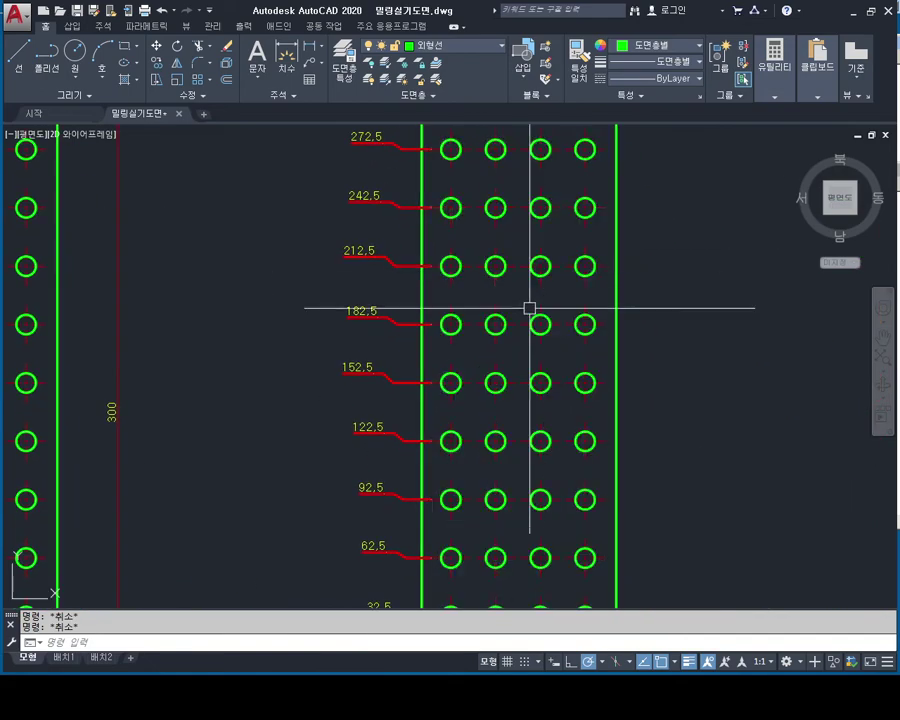
pyautogui.scroll(-2, 530, 309)
pyautogui.moveTo(540, 336); pyautogui.dragTo(518, 300, button='middle')
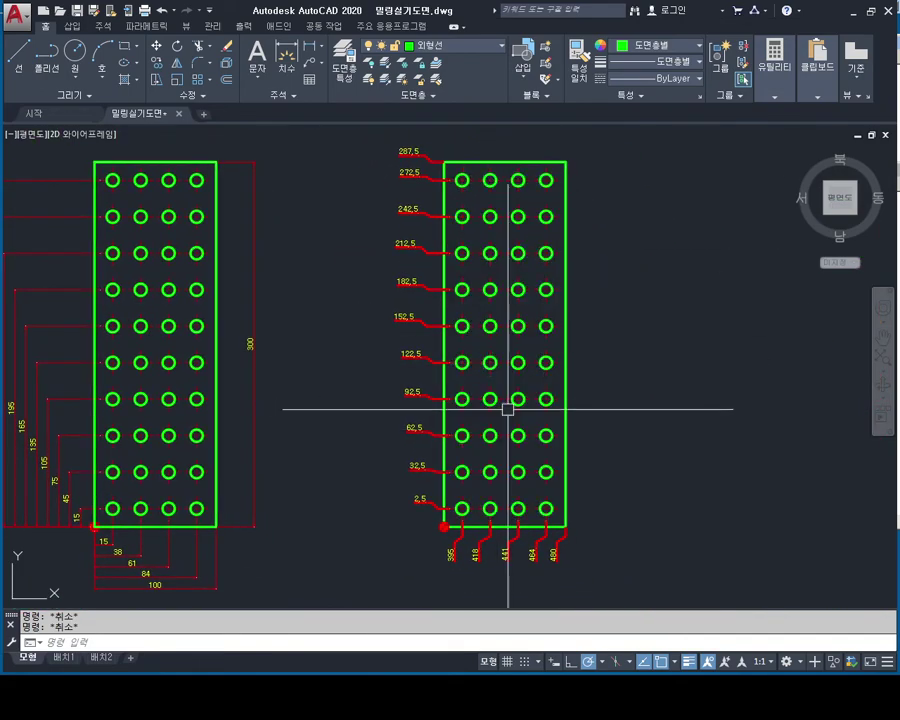
pyautogui.moveTo(348, 429); pyautogui.dragTo(450, 346, button='middle')
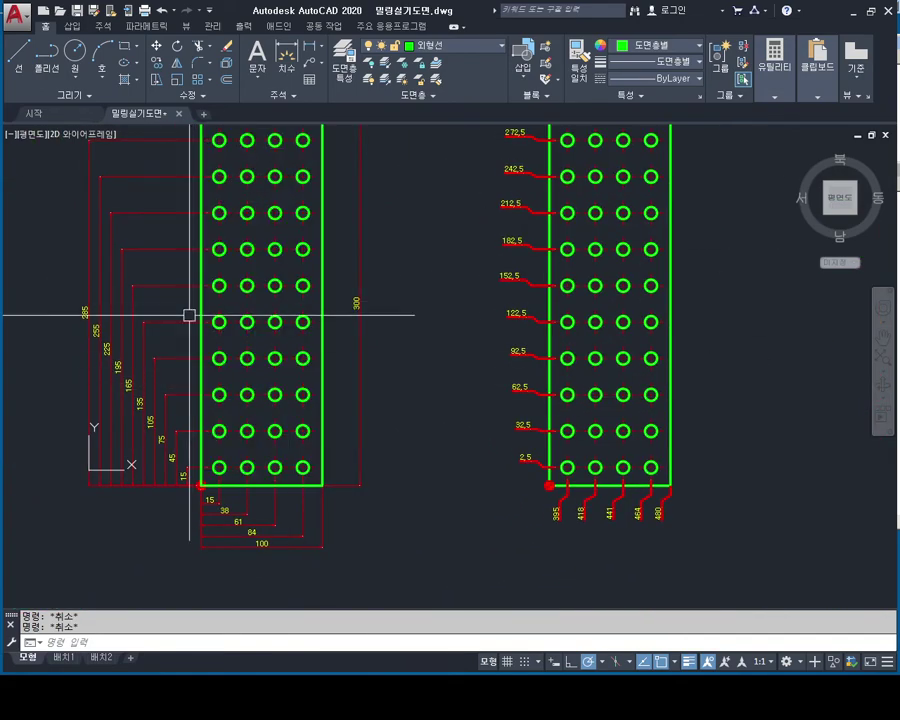
pyautogui.moveTo(504, 335); pyautogui.dragTo(408, 381, button='middle')
pyautogui.click(441, 155)
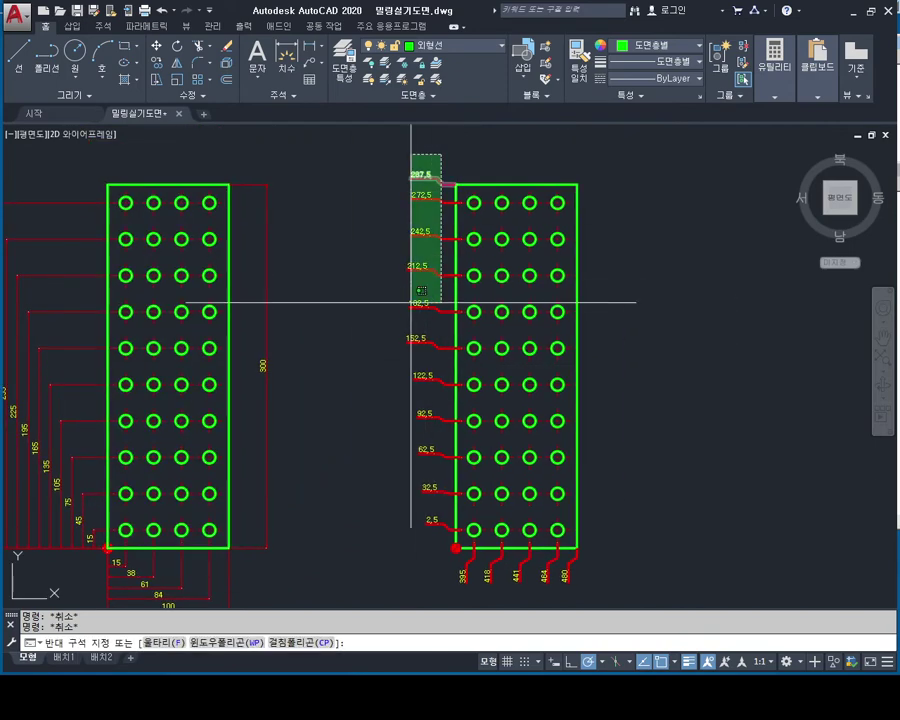
pyautogui.click(383, 535)
pyautogui.moveTo(427, 487); pyautogui.dragTo(442, 326, button='middle')
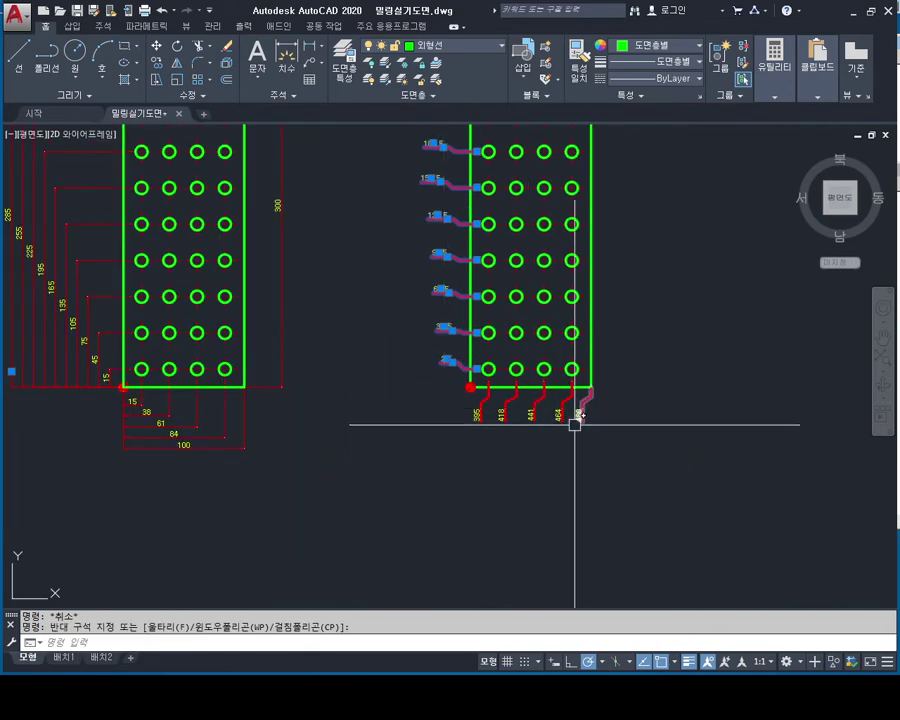
pyautogui.scroll(2, 575, 424)
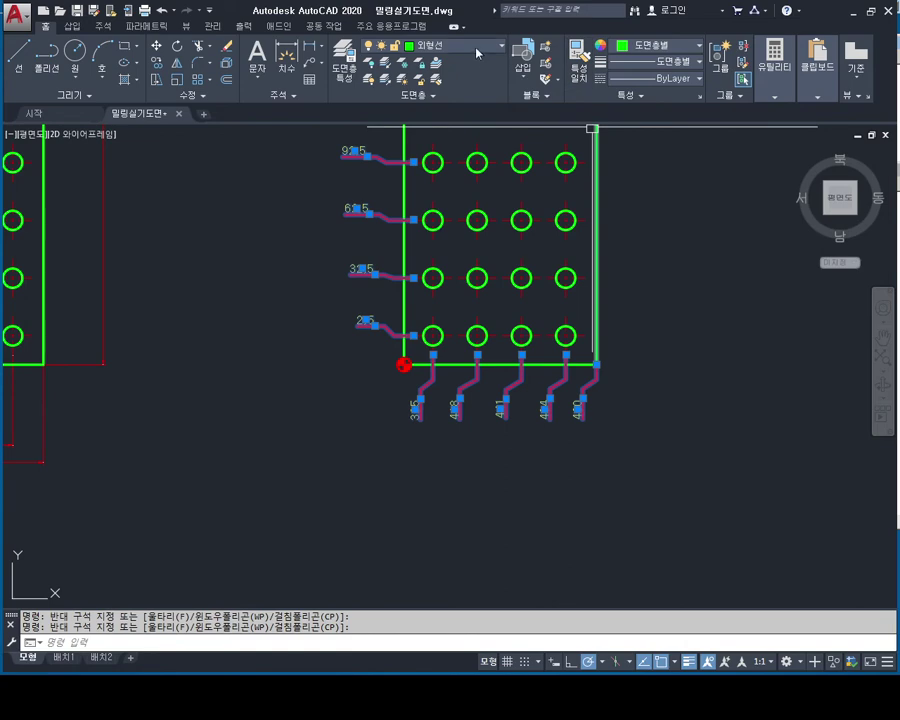
pyautogui.press('Escape')
pyautogui.press('Escape')
# Step: Pan across both plates to compare their dimensions
pyautogui.scroll(-4, 383, 530)
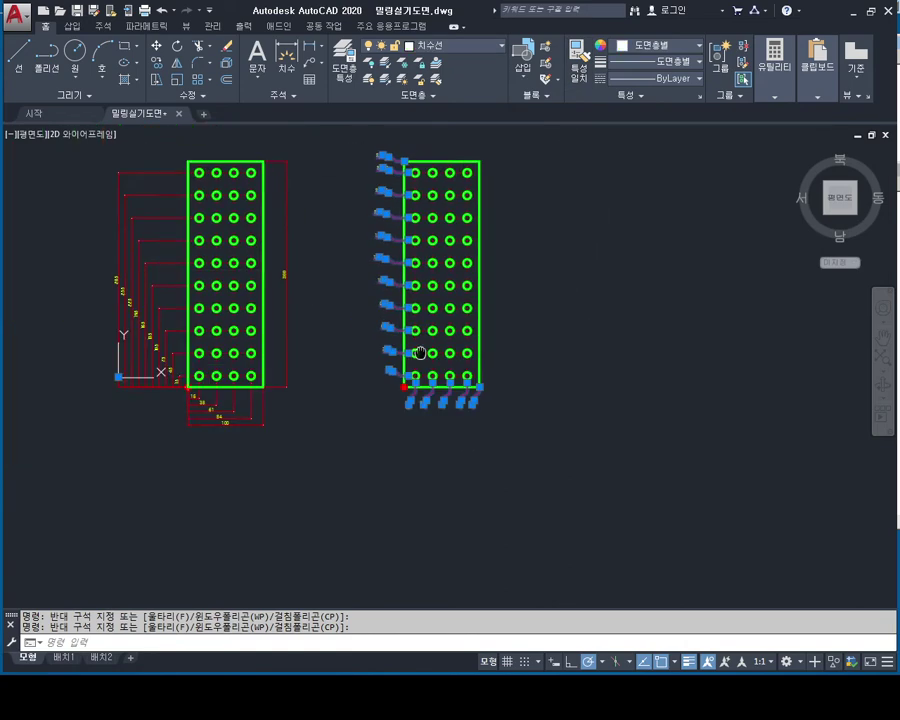
pyautogui.moveTo(407, 380); pyautogui.dragTo(505, 353, button='middle')
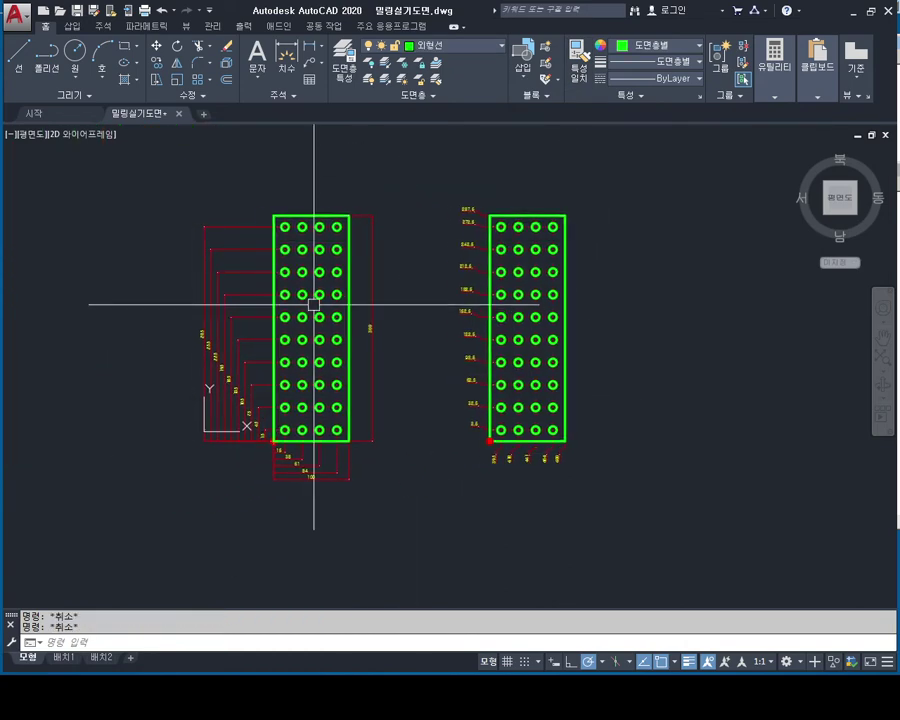
pyautogui.scroll(4, 293, 319)
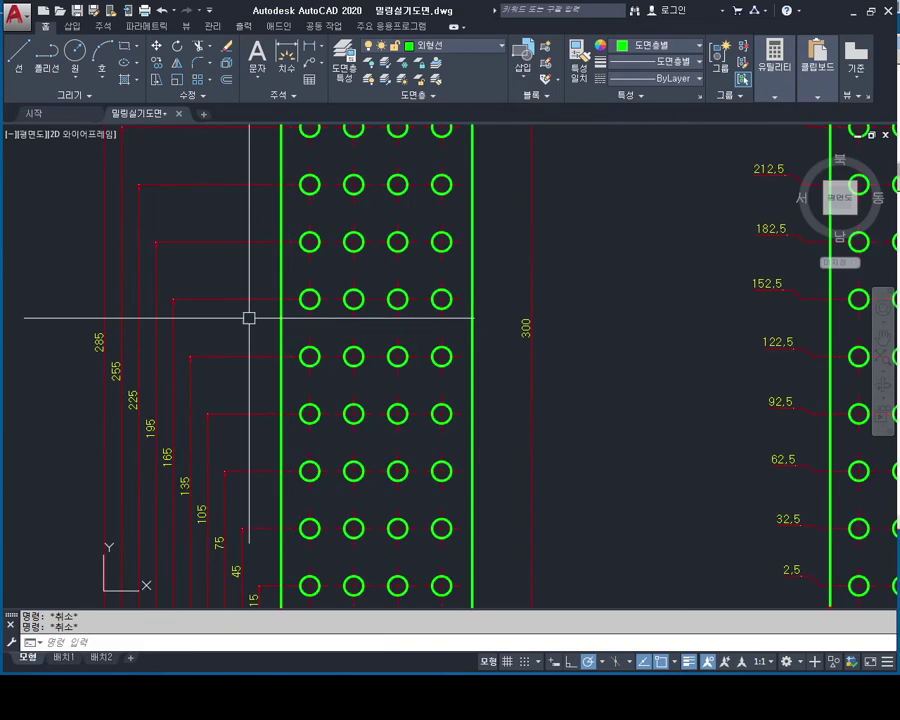
pyautogui.scroll(-2, 249, 315)
pyautogui.moveTo(587, 327); pyautogui.dragTo(503, 325, button='middle')
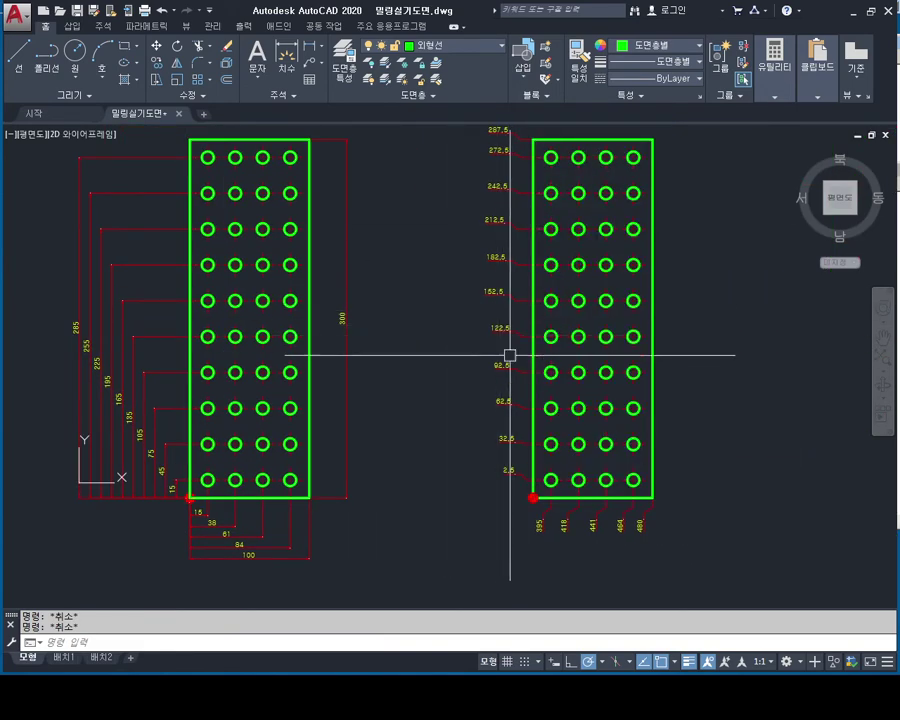
pyautogui.moveTo(510, 355); pyautogui.dragTo(538, 342, button='middle')
pyautogui.moveTo(271, 312); pyautogui.dragTo(349, 321, button='middle')
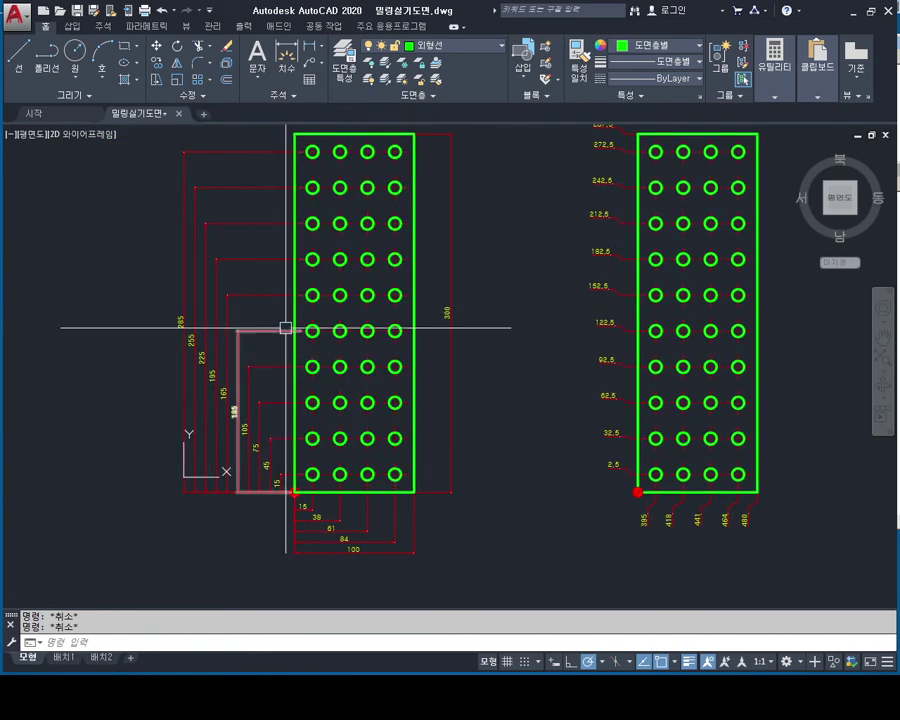
pyautogui.moveTo(663, 328); pyautogui.dragTo(520, 335, button='middle')
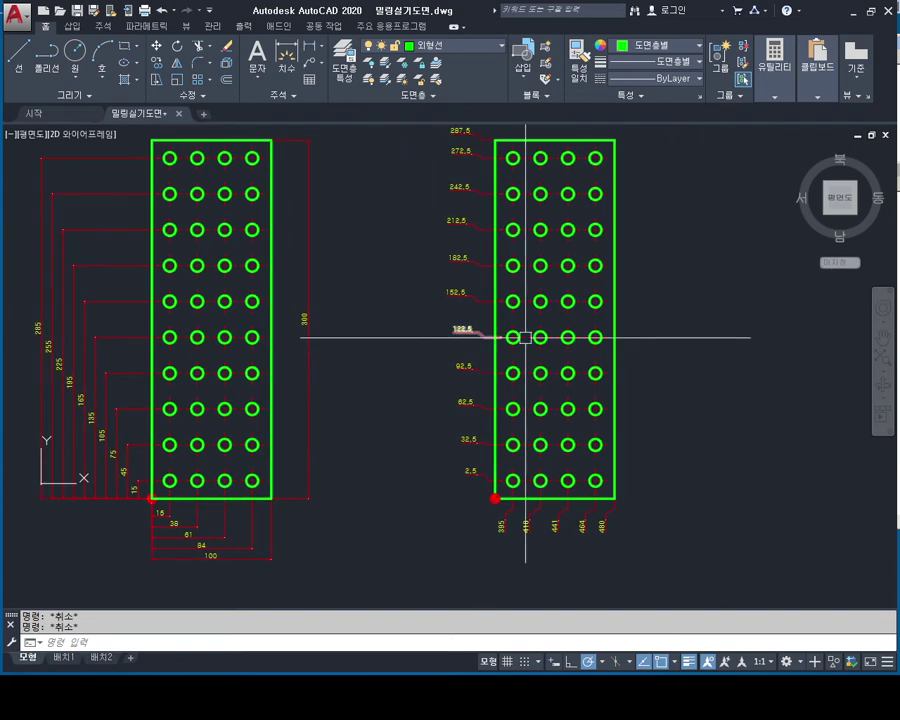
pyautogui.moveTo(268, 343); pyautogui.dragTo(294, 369, button='middle')
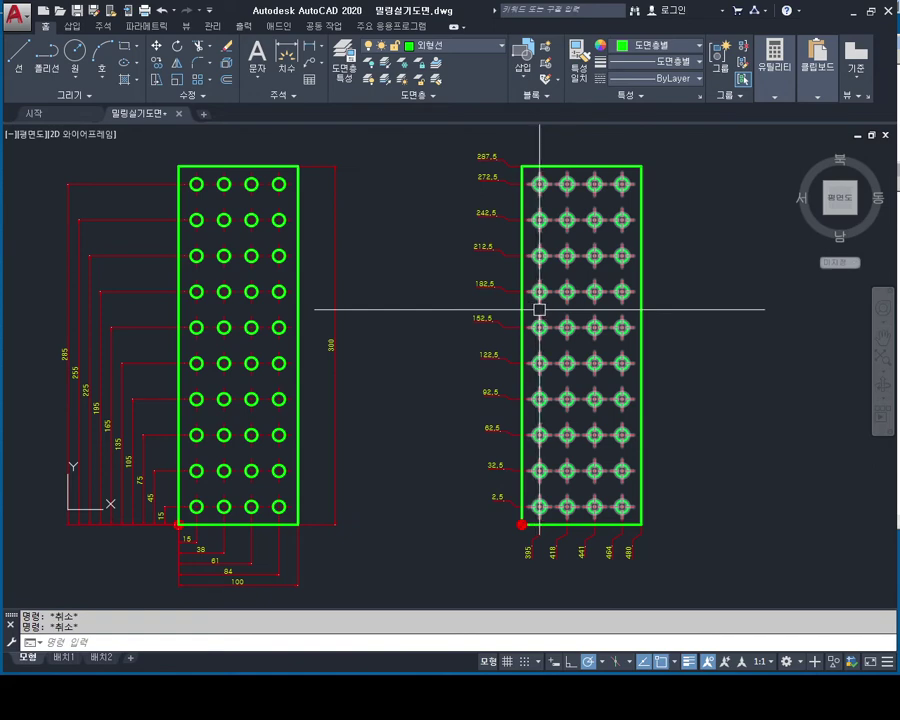
# Step: Zoom into the copied plate's origin corner, inspect the 395 ordinate leader, then cancel
pyautogui.scroll(4, 494, 362)
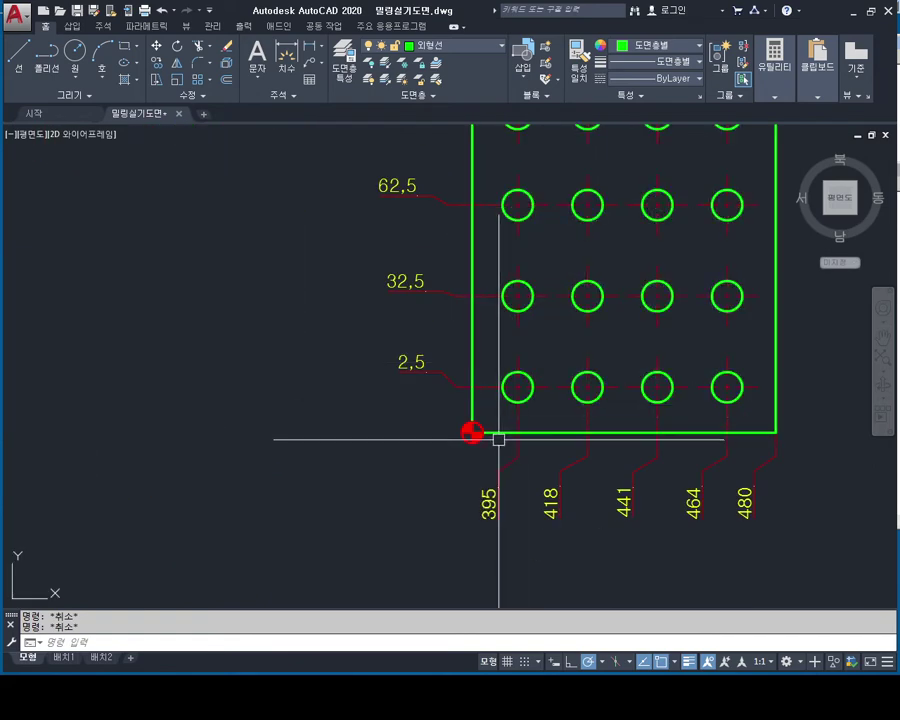
pyautogui.scroll(4, 496, 436)
pyautogui.moveTo(496, 436); pyautogui.dragTo(495, 363, button='middle')
pyautogui.click(526, 481)
pyautogui.click(480, 492)
pyautogui.moveTo(504, 478); pyautogui.dragTo(506, 418, button='middle')
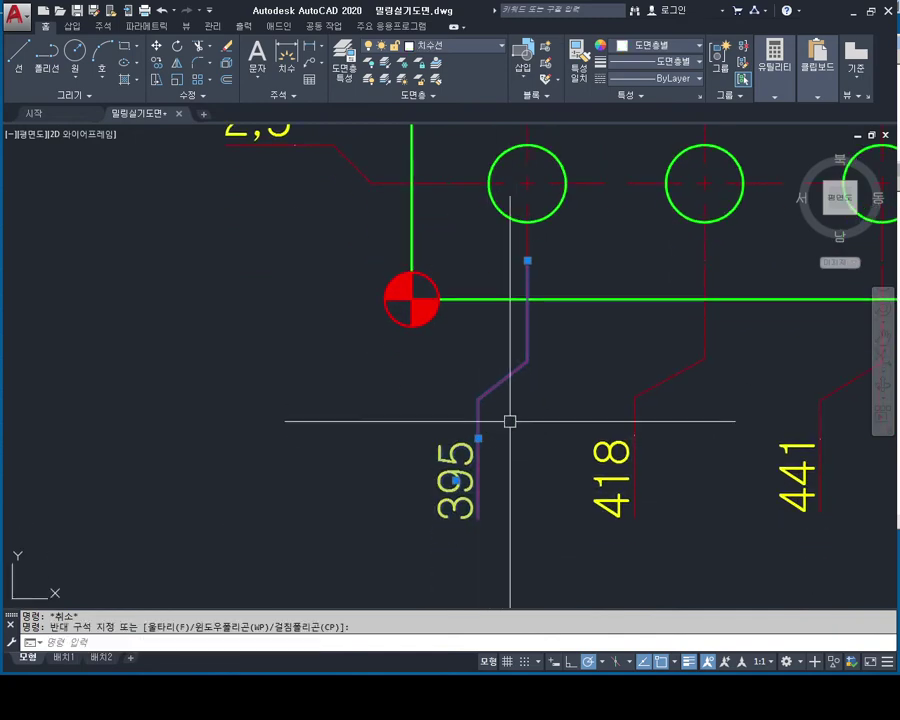
pyautogui.scroll(-4, 517, 412)
pyautogui.scroll(4, 544, 432)
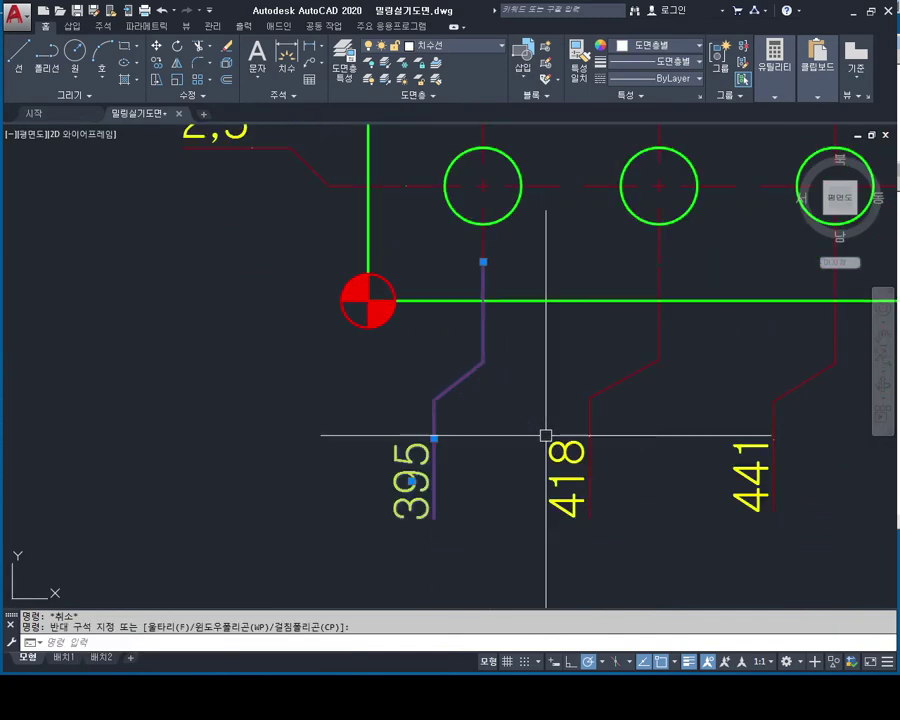
pyautogui.moveTo(544, 432); pyautogui.dragTo(373, 497)
pyautogui.press('Escape')
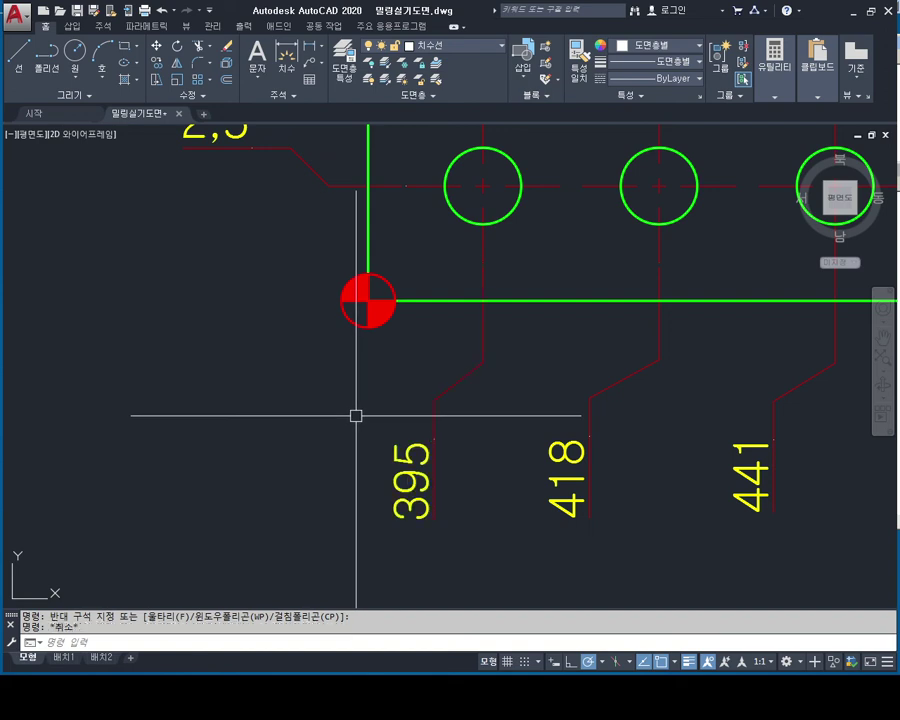
pyautogui.press('Escape')
pyautogui.scroll(-4, 459, 428)
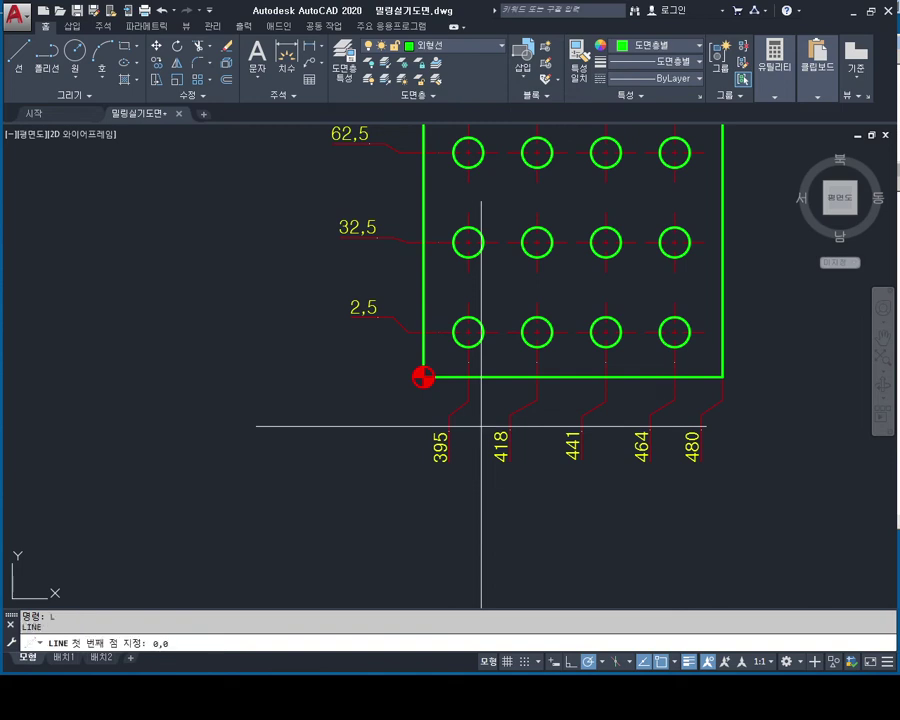
pyautogui.press('Return')
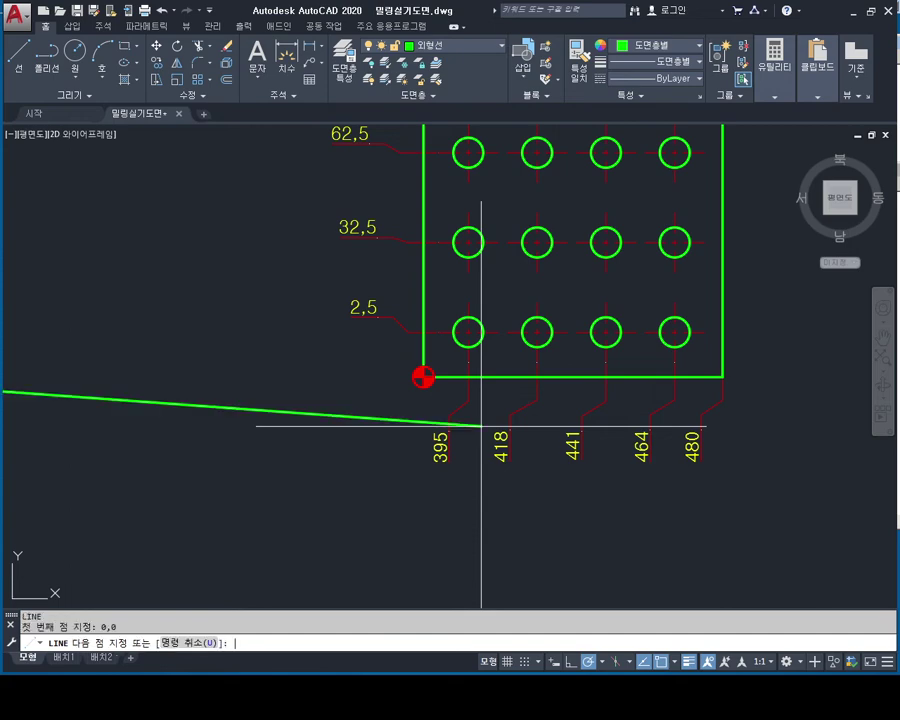
pyautogui.scroll(-3, 343, 313)
pyautogui.scroll(-3, 275, 350)
pyautogui.scroll(3, 275, 308)
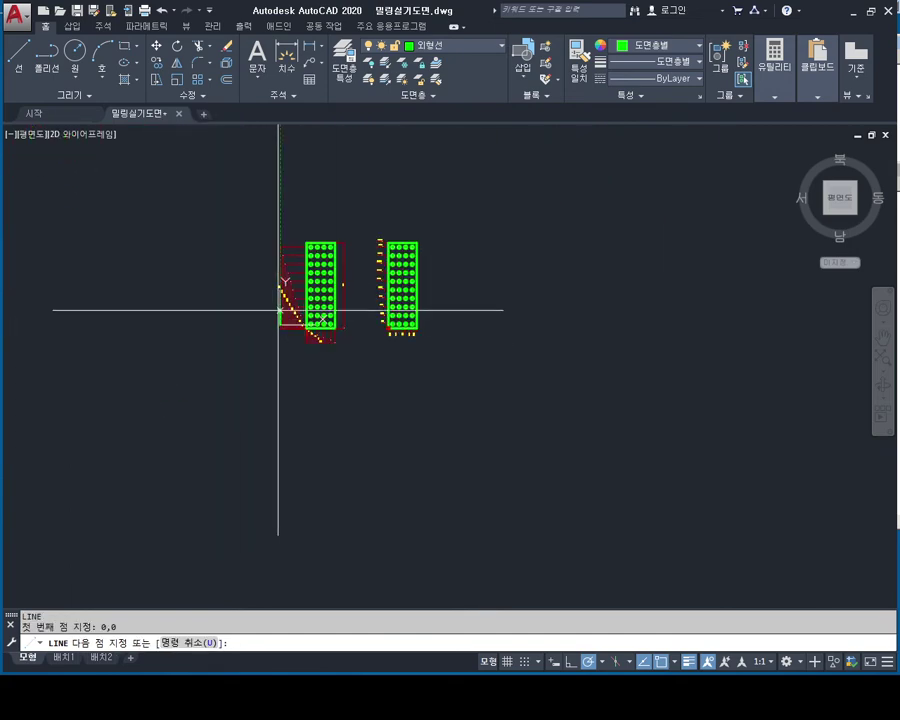
pyautogui.scroll(3, 303, 341)
pyautogui.scroll(2, 255, 402)
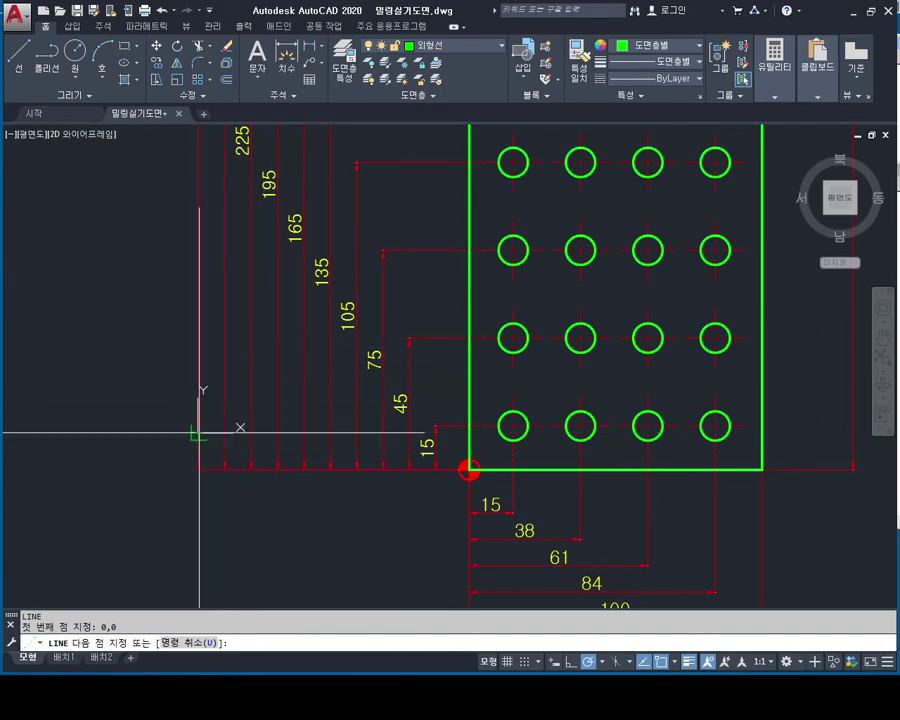
pyautogui.scroll(-4, 192, 430)
pyautogui.scroll(2, 300, 432)
pyautogui.scroll(-2, 136, 344)
pyautogui.scroll(5, 280, 376)
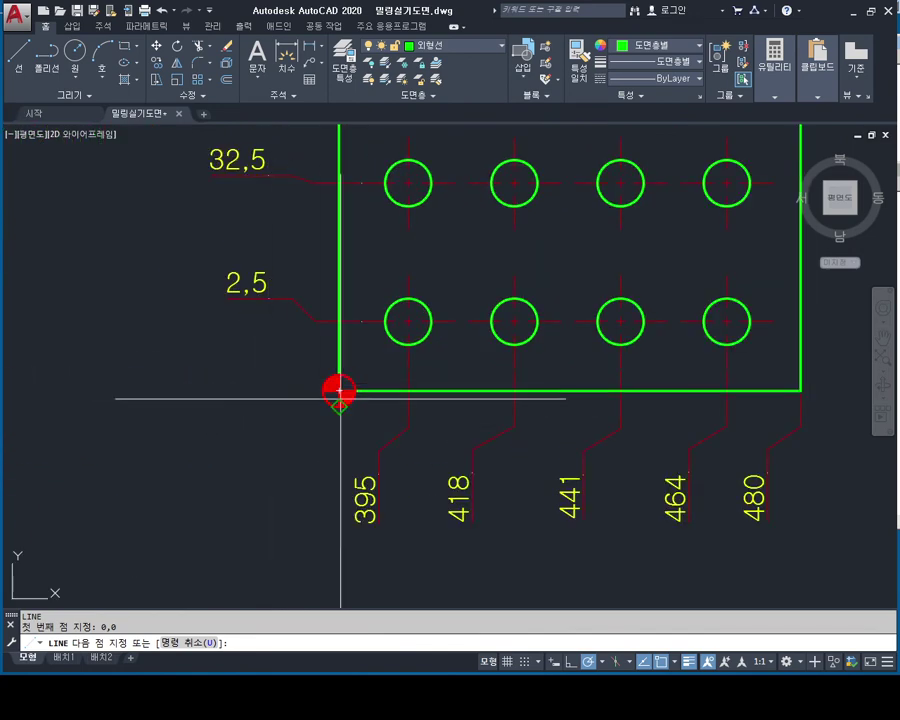
pyautogui.scroll(1, 340, 394)
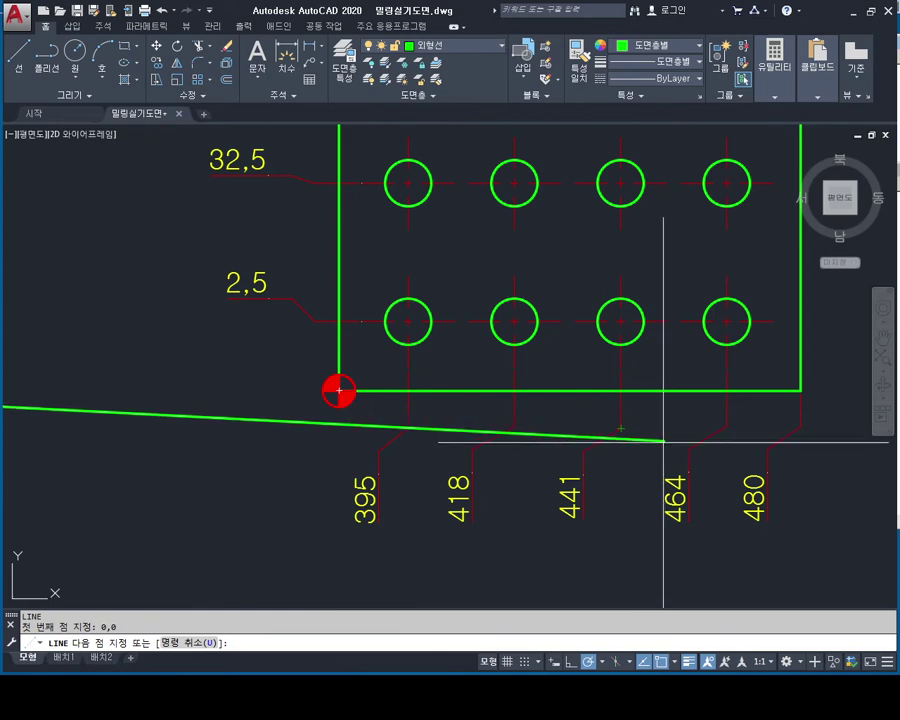
pyautogui.scroll(-4, 600, 420)
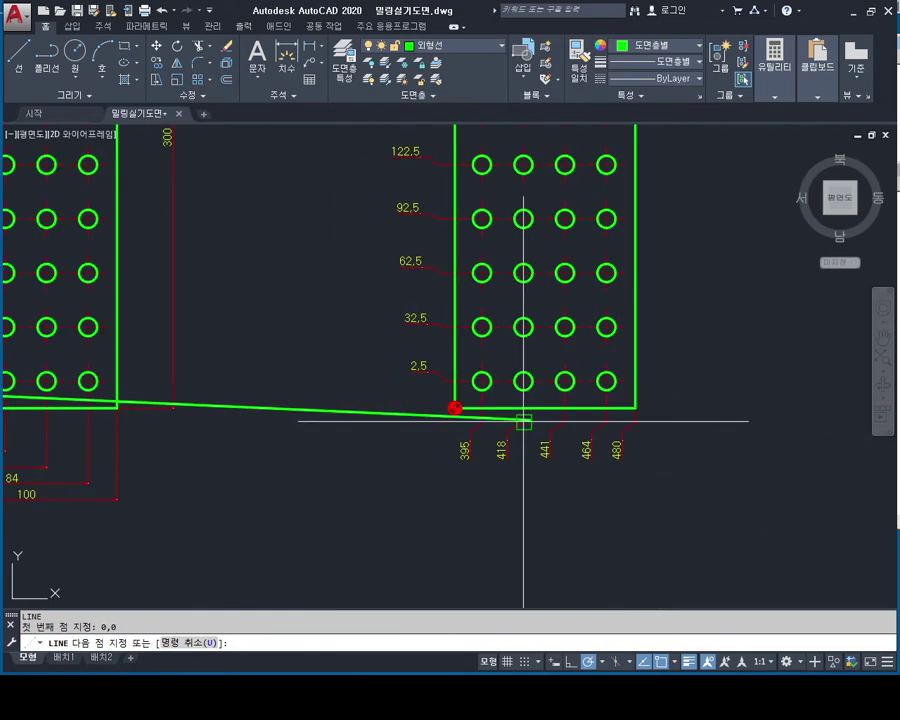
pyautogui.scroll(-3, 452, 406)
pyautogui.press('Escape')
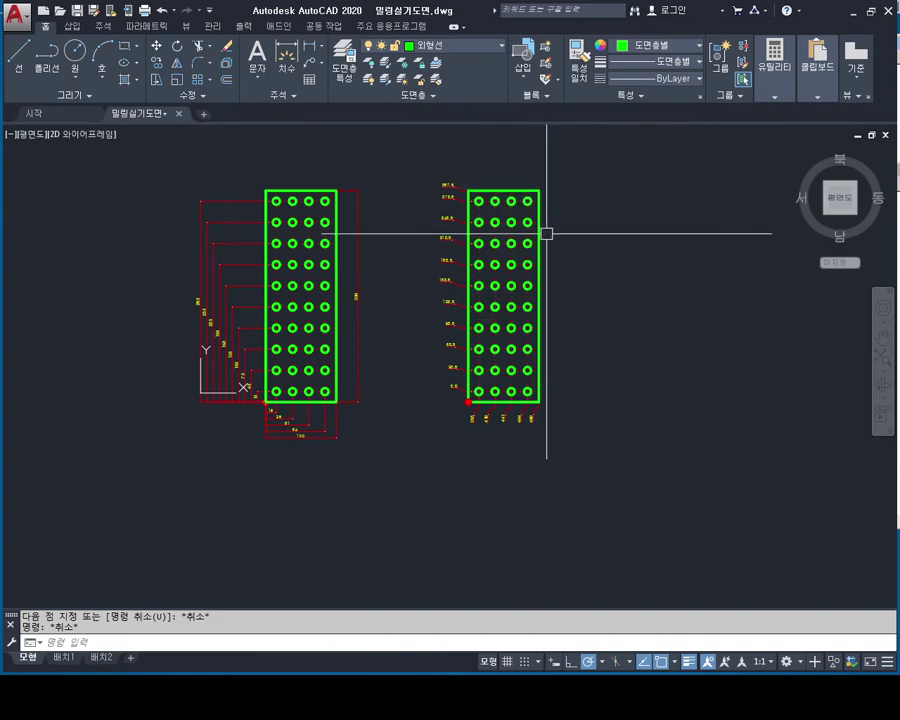
pyautogui.press('Escape')
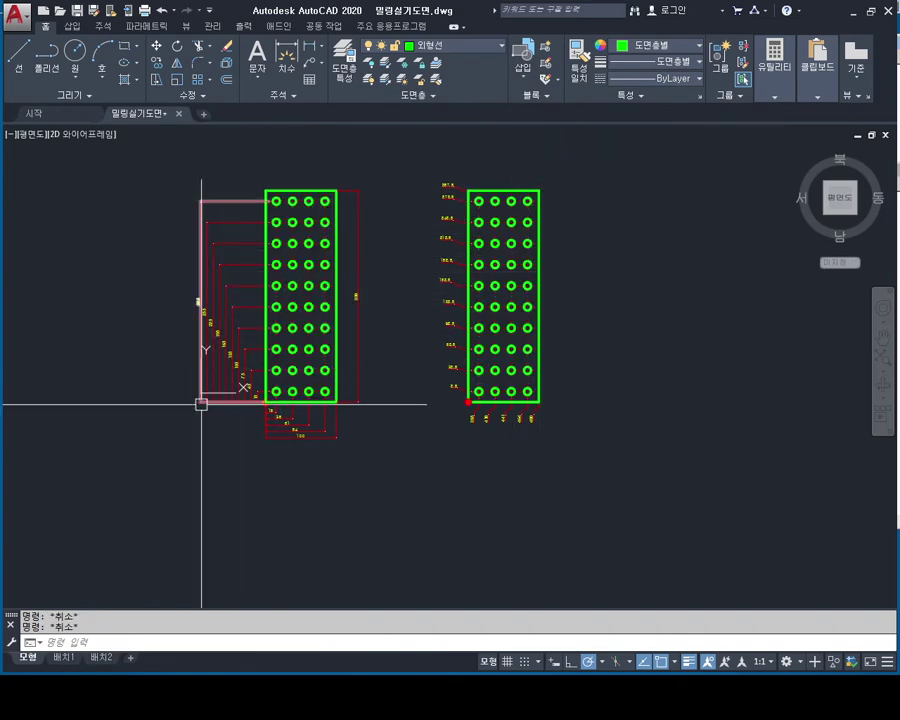
pyautogui.scroll(4, 214, 398)
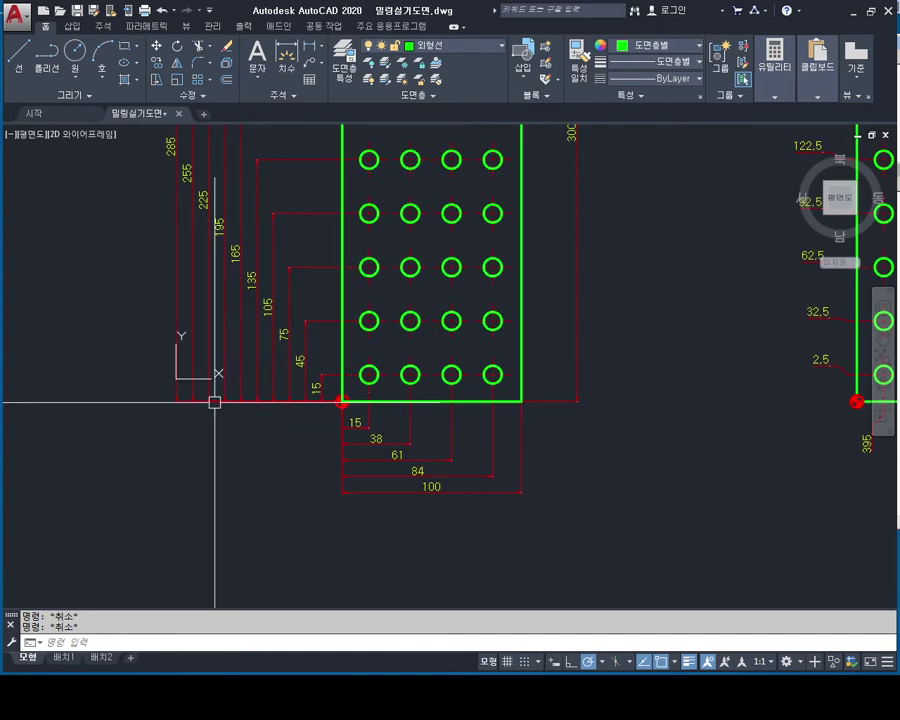
pyautogui.scroll(4, 210, 395)
pyautogui.scroll(2, 141, 370)
pyautogui.scroll(-5, 127, 352)
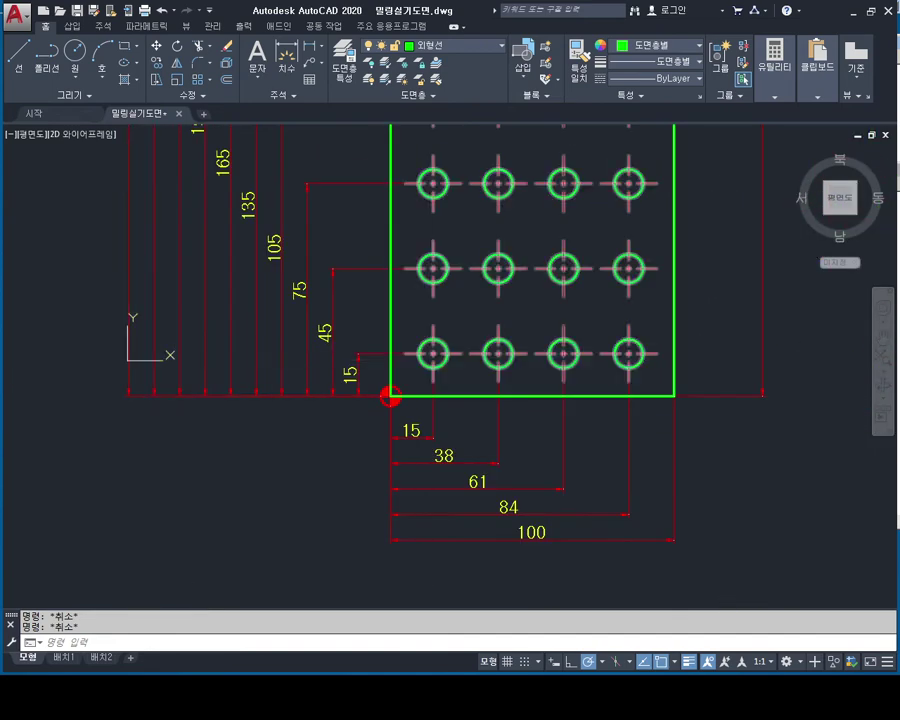
pyautogui.scroll(-3, 200, 360)
pyautogui.scroll(3, 309, 376)
pyautogui.scroll(-2, 360, 400)
pyautogui.scroll(2, 479, 433)
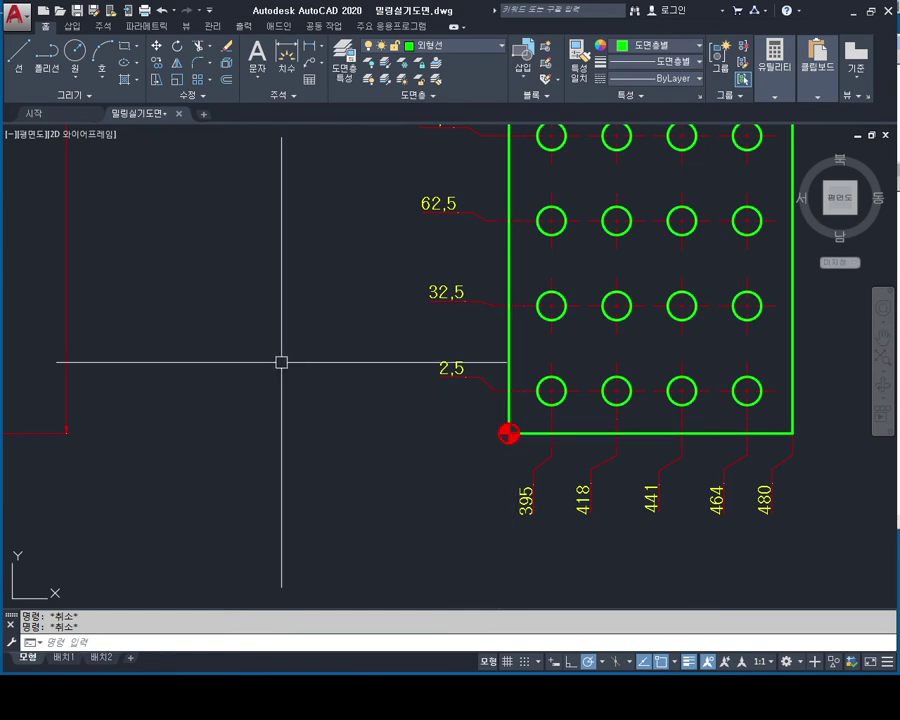
pyautogui.scroll(-3, 322, 370)
pyautogui.scroll(-5, 324, 365)
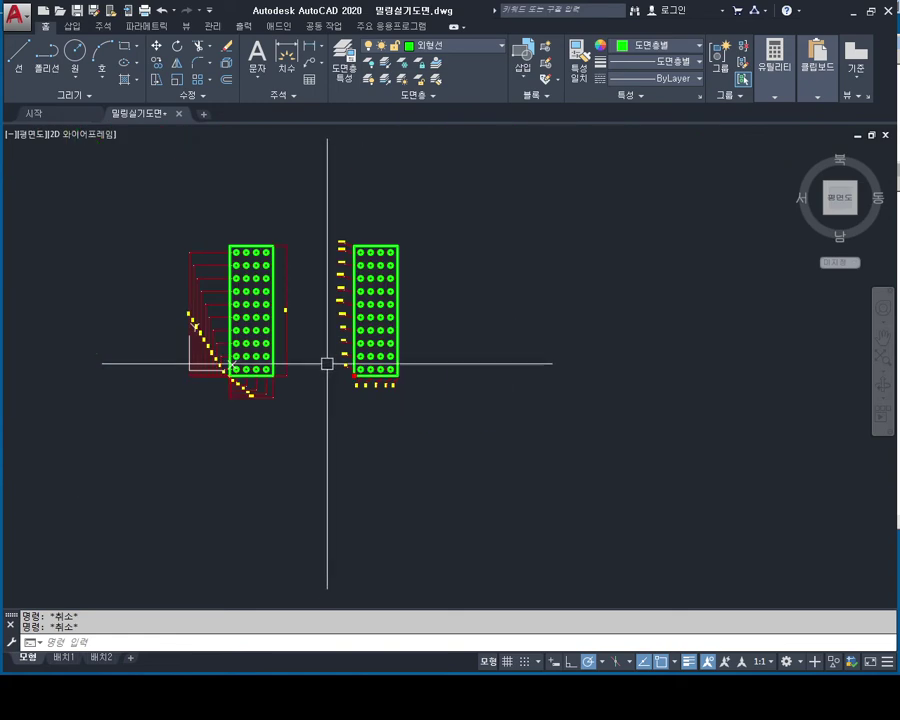
pyautogui.write('m')
pyautogui.press('Return')
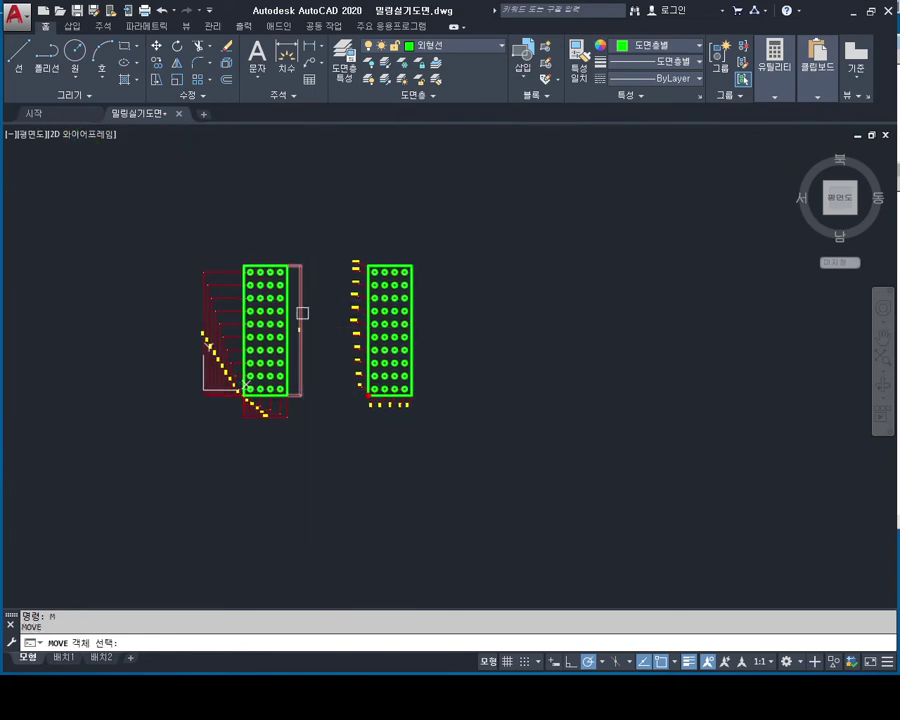
pyautogui.click(316, 218)
pyautogui.press('Escape')
pyautogui.press('Escape')
pyautogui.moveTo(322, 320)
pyautogui.mouseDown(button='middle')
pyautogui.moveTo(577, 195)
pyautogui.moveTo(337, 430)
pyautogui.mouseUp(button='middle')
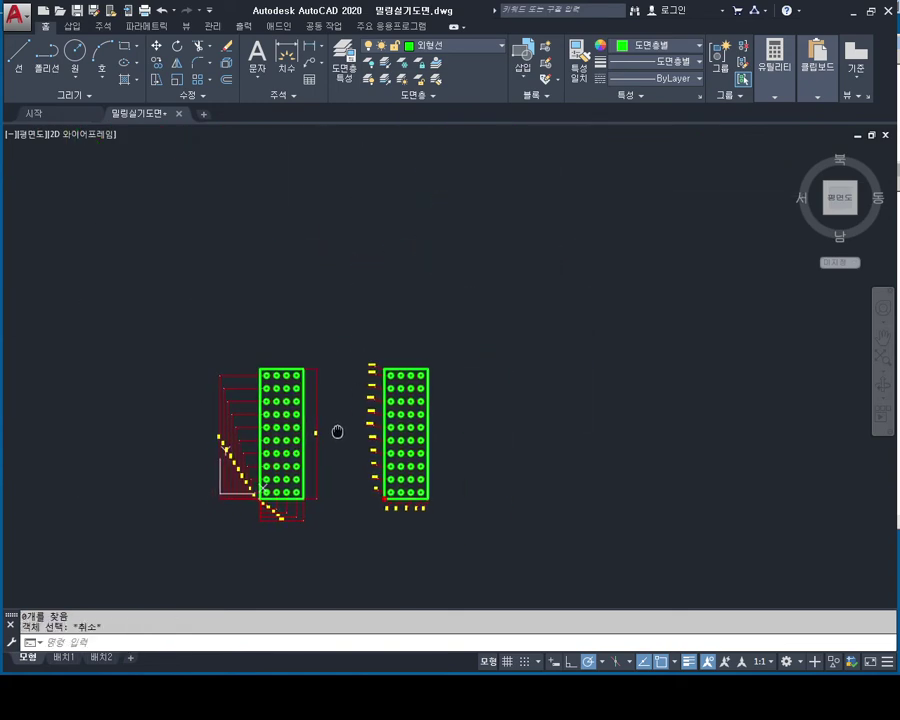
pyautogui.scroll(4, 161, 452)
pyautogui.scroll(4, 163, 475)
pyautogui.moveTo(5, 528); pyautogui.dragTo(185, 466, button='middle')
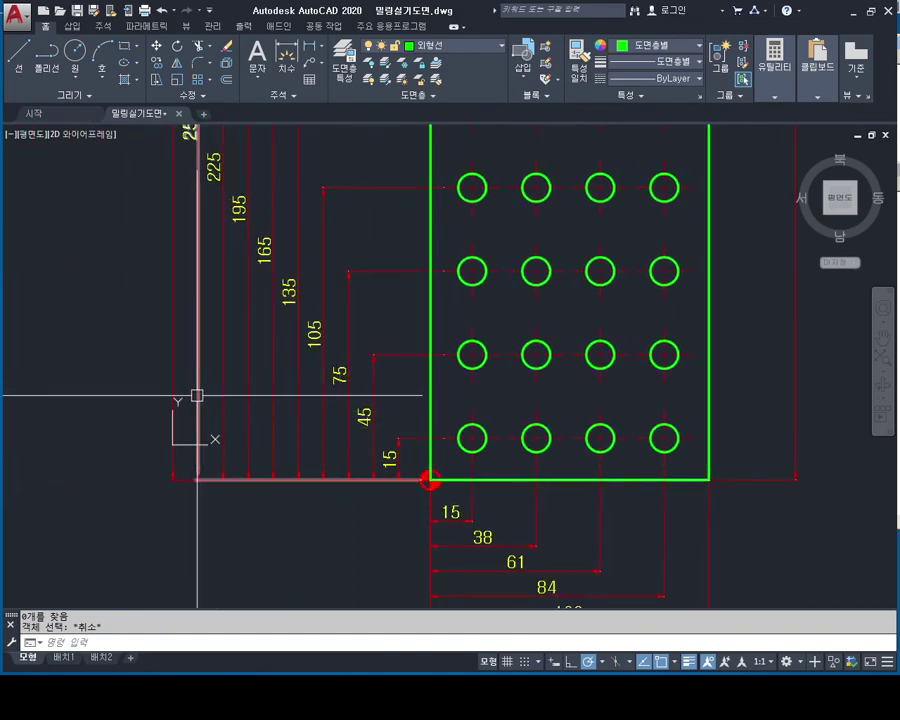
pyautogui.scroll(-5, 210, 396)
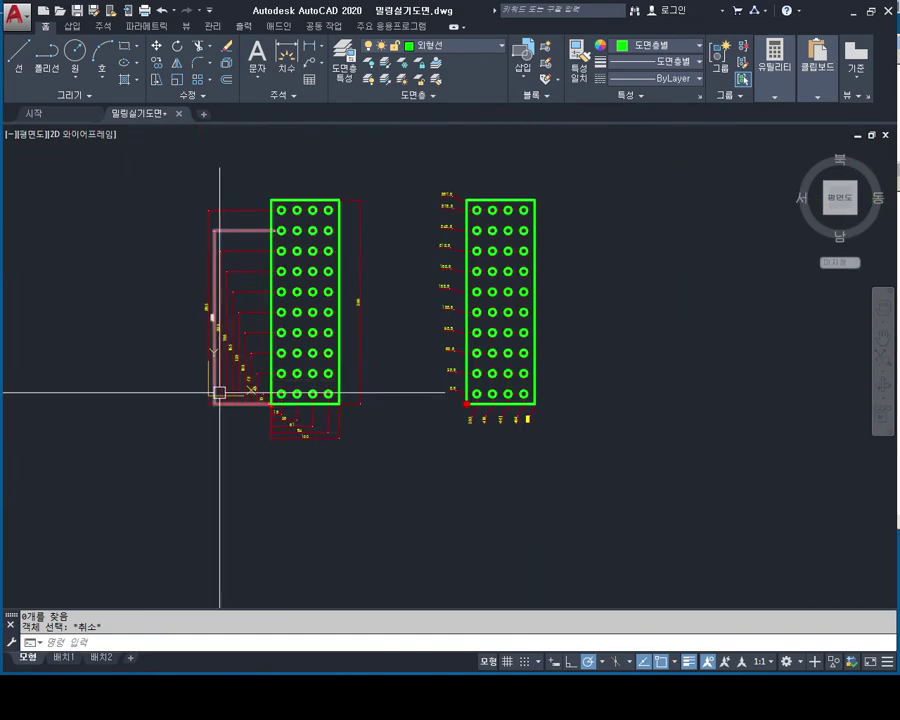
pyautogui.scroll(3, 218, 392)
pyautogui.scroll(-4, 290, 355)
pyautogui.press('Escape')
pyautogui.press('Escape')
# Step: Start moving the left plate with MOVE (m), then cancel it
pyautogui.write('m')
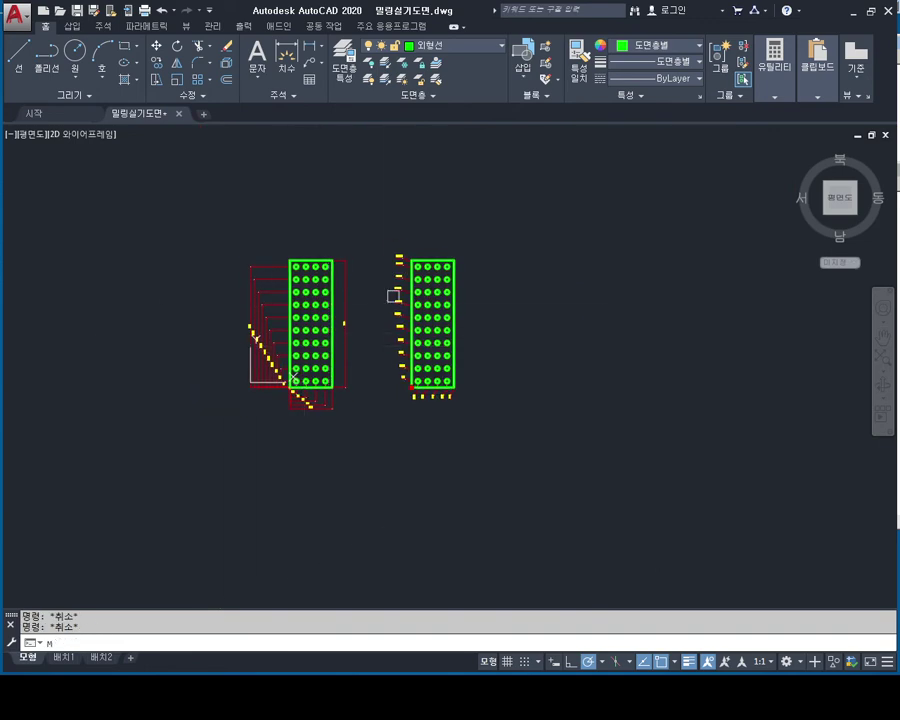
pyautogui.click(148, 506)
pyautogui.press('Return')
pyautogui.click(234, 370)
pyautogui.moveTo(36, 460); pyautogui.dragTo(268, 332, button='middle')
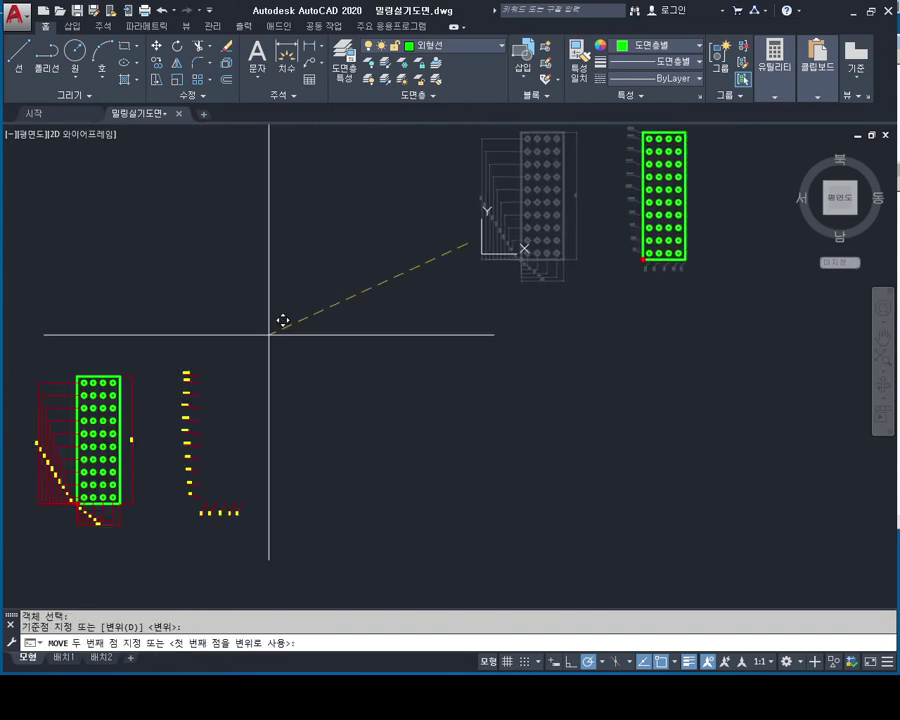
pyautogui.press('Escape')
# Step: Crossing-select the right plate's ordinate dimensions and delete them
pyautogui.click(384, 260)
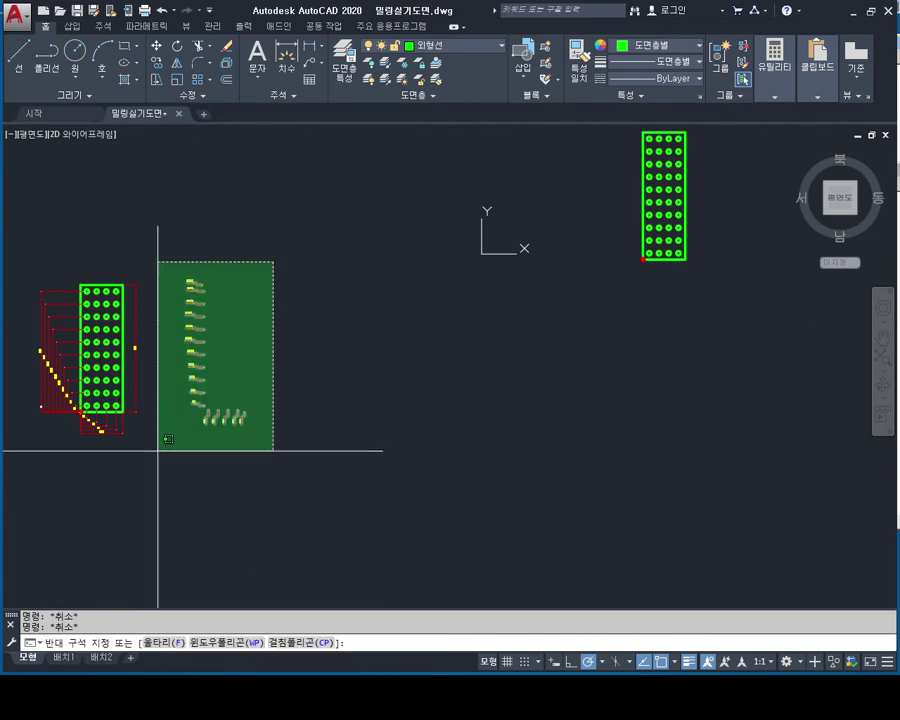
pyautogui.click(169, 454)
pyautogui.press('Delete')
pyautogui.scroll(4, 415, 268)
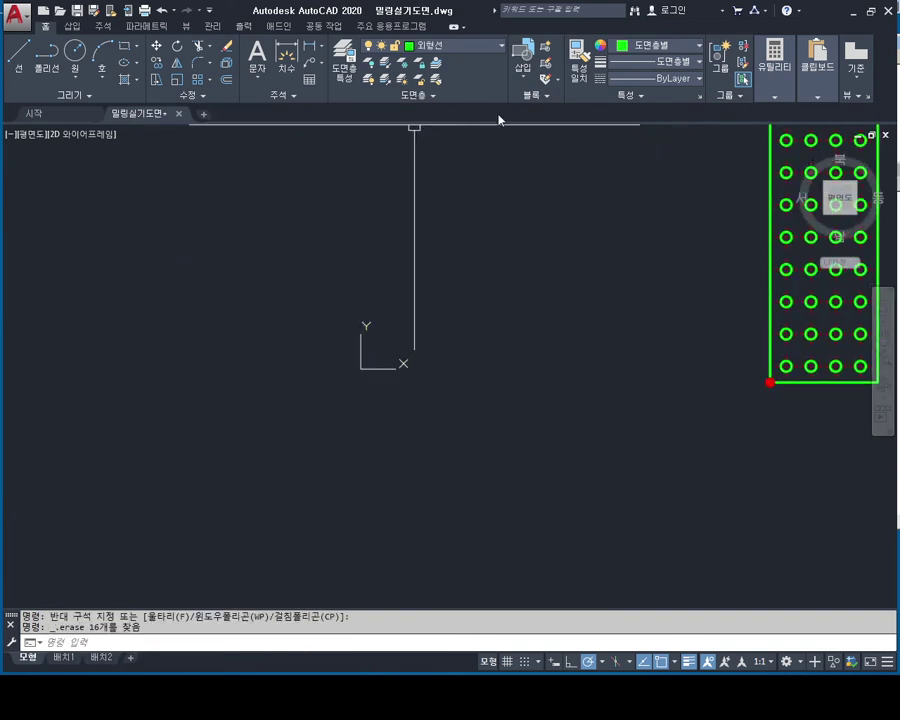
pyautogui.moveTo(374, 190); pyautogui.dragTo(332, 432, button='middle')
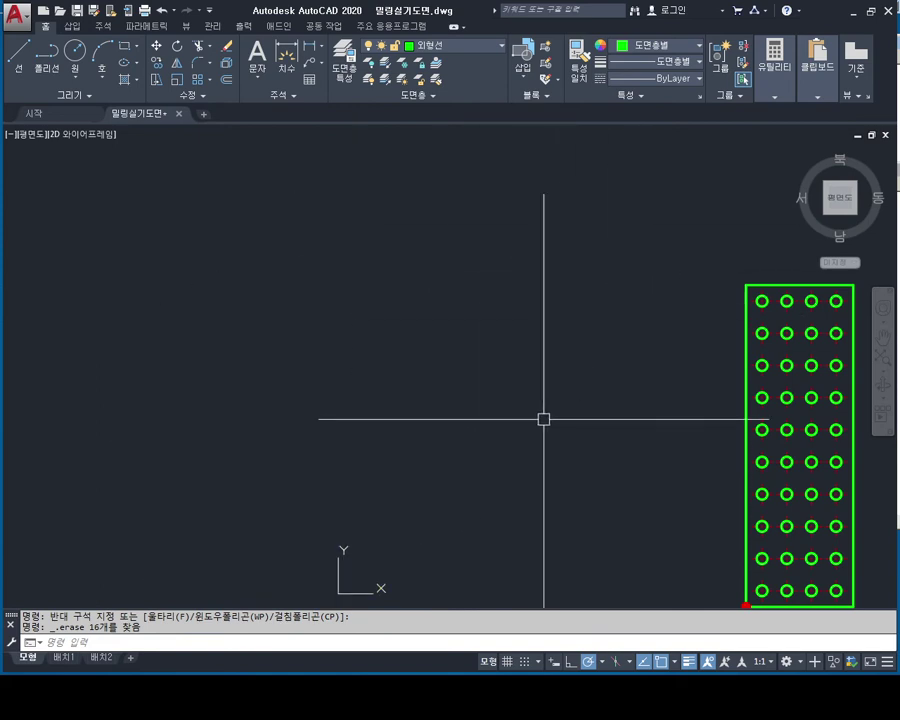
pyautogui.scroll(-4, 540, 410)
pyautogui.moveTo(344, 436); pyautogui.dragTo(444, 324, button='middle')
# Step: Start moving the left plate and its dimensions again, then cancel
pyautogui.press('Escape')
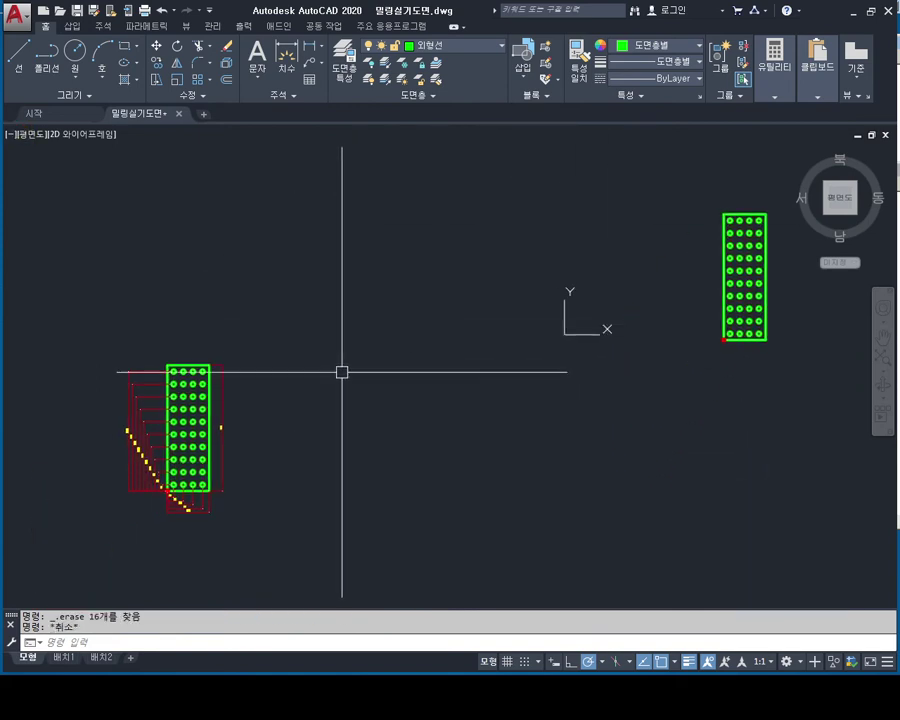
pyautogui.write('m')
pyautogui.press('Return')
pyautogui.click(331, 270)
pyautogui.click(88, 532)
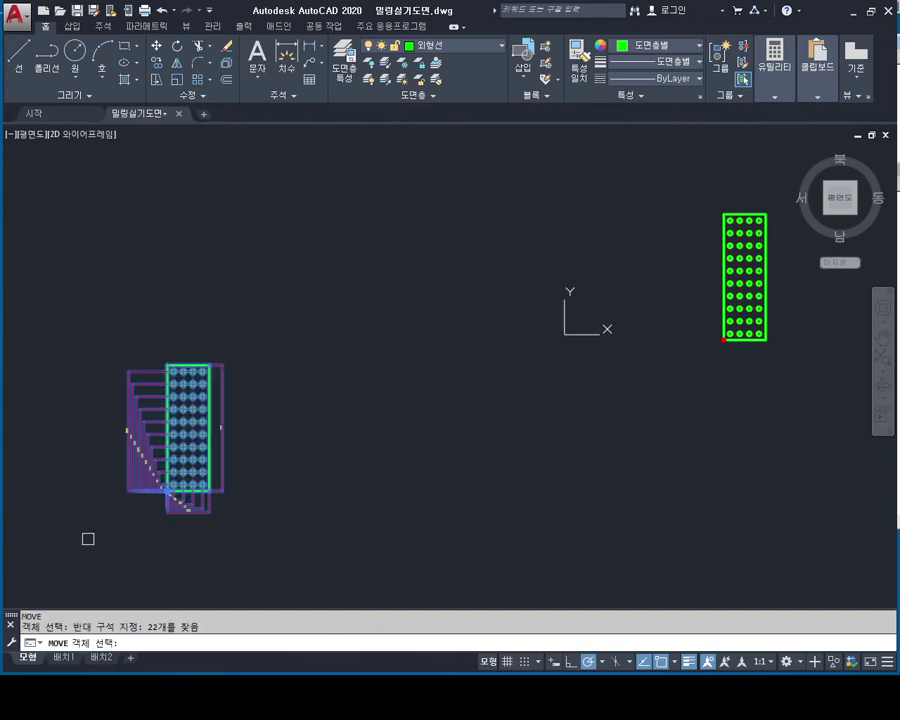
pyautogui.press('Return')
pyautogui.click(81, 452)
pyautogui.press('Escape')
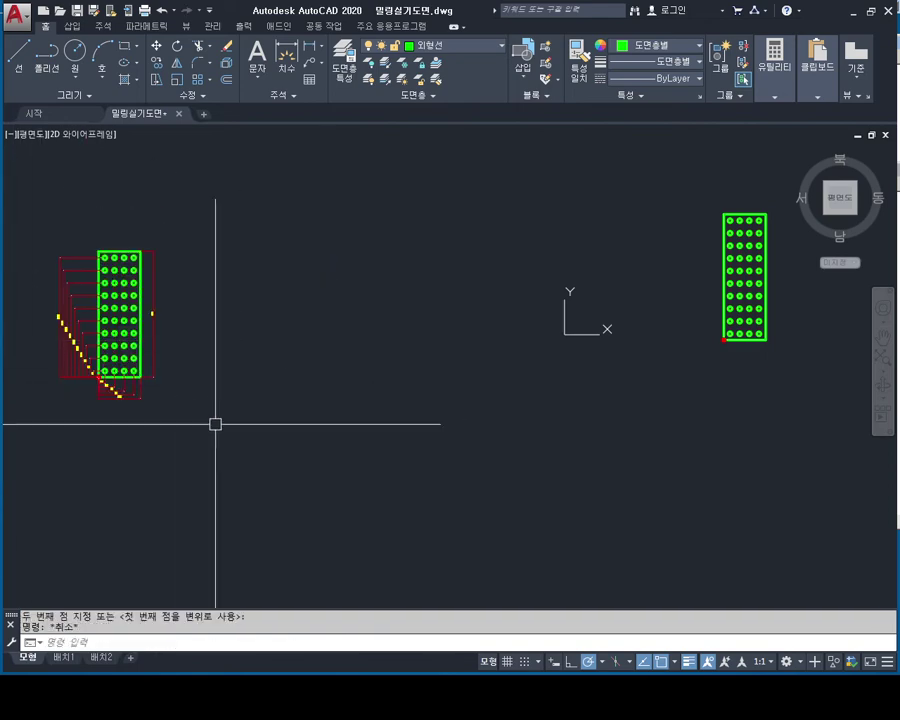
pyautogui.press('Escape')
# Step: Centre the bare right plate in the view and begin window-selecting it
pyautogui.moveTo(521, 323); pyautogui.dragTo(461, 337, button='middle')
pyautogui.scroll(4, 526, 304)
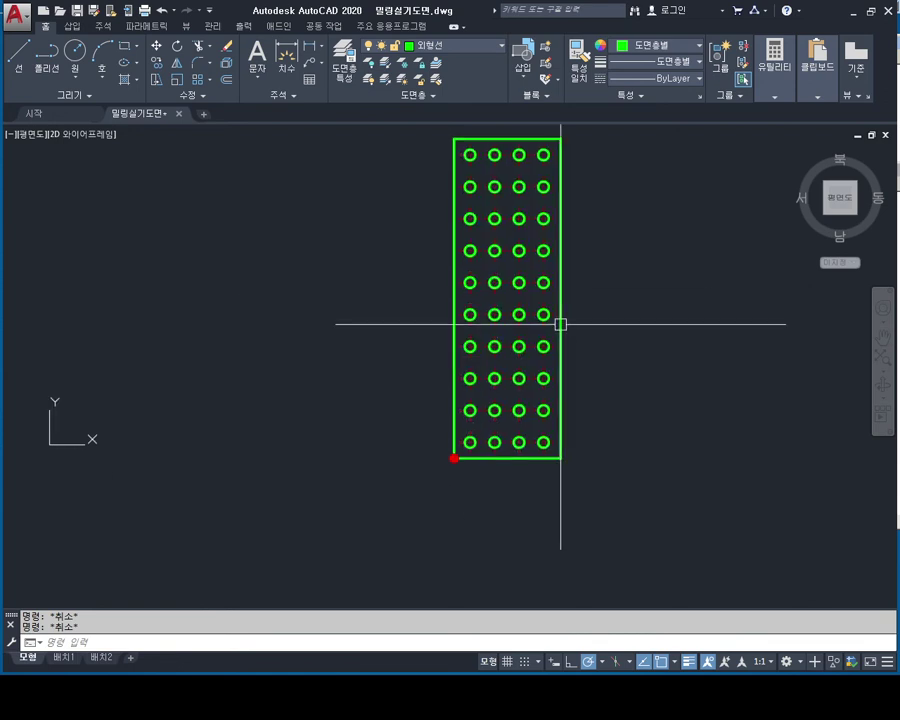
pyautogui.moveTo(578, 365); pyautogui.dragTo(560, 398, button='middle')
pyautogui.write('M')
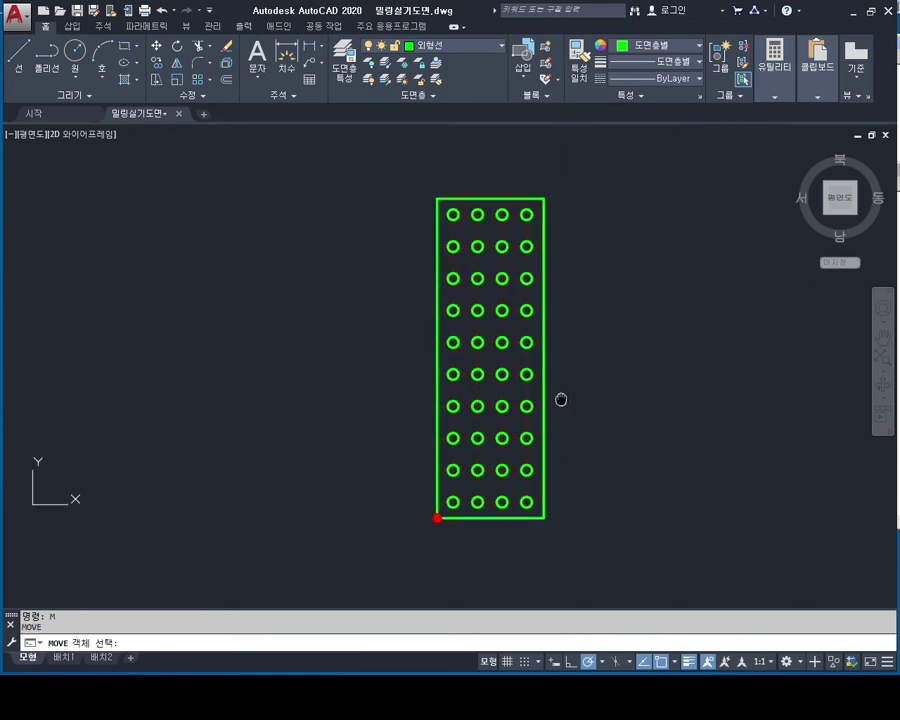
pyautogui.click(591, 157)
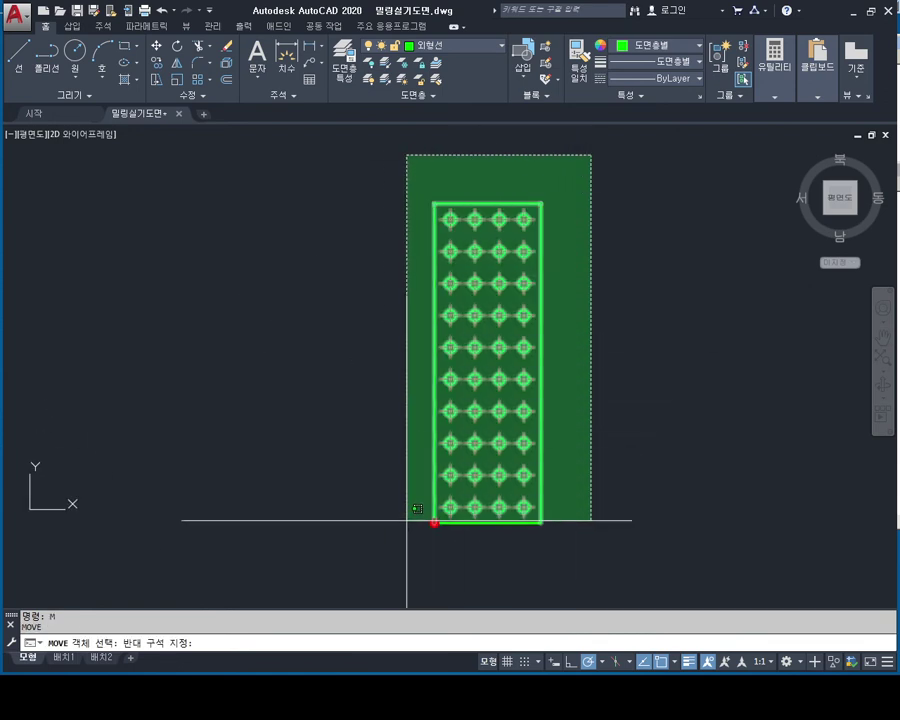
# Step: Move the copied plate so its origin corner sits at 0,0
pyautogui.click(383, 557)
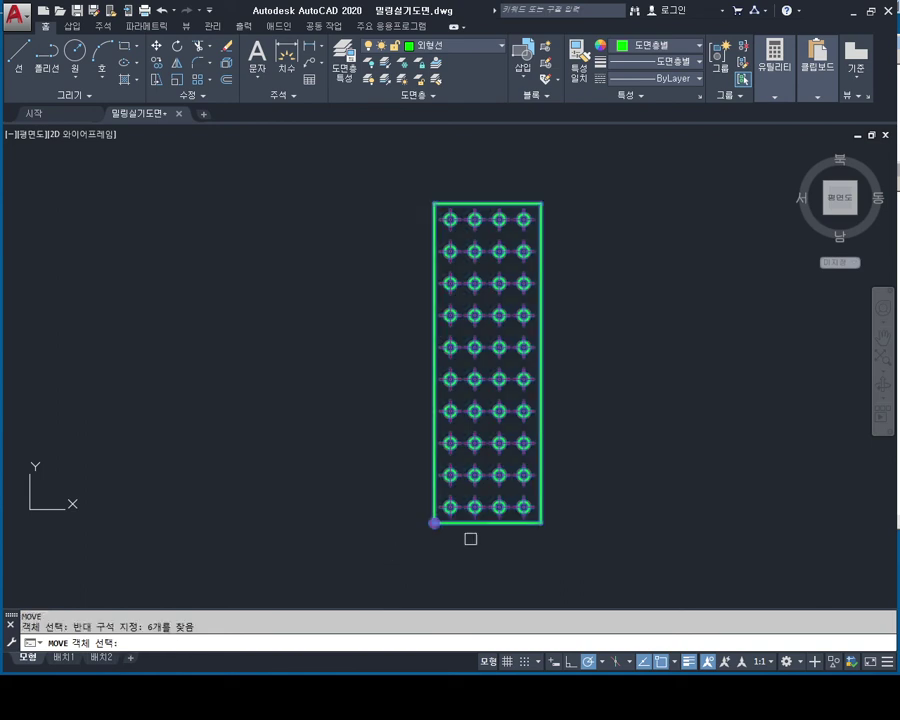
pyautogui.scroll(4, 465, 500)
pyautogui.press('Return')
pyautogui.scroll(5, 400, 430)
pyautogui.scroll(4, 350, 432)
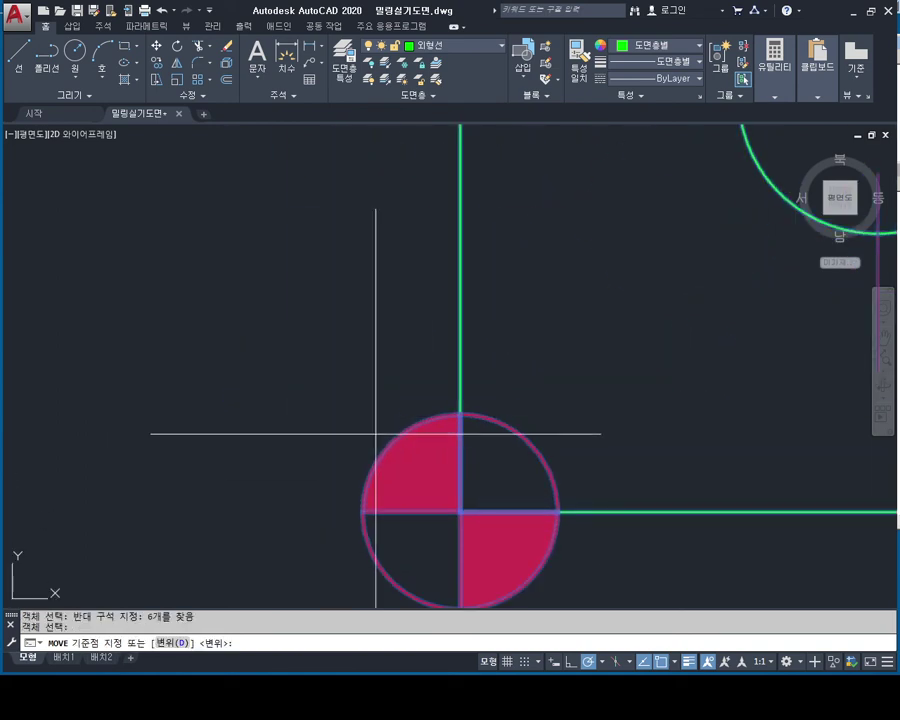
pyautogui.moveTo(376, 434); pyautogui.dragTo(336, 359, button='middle')
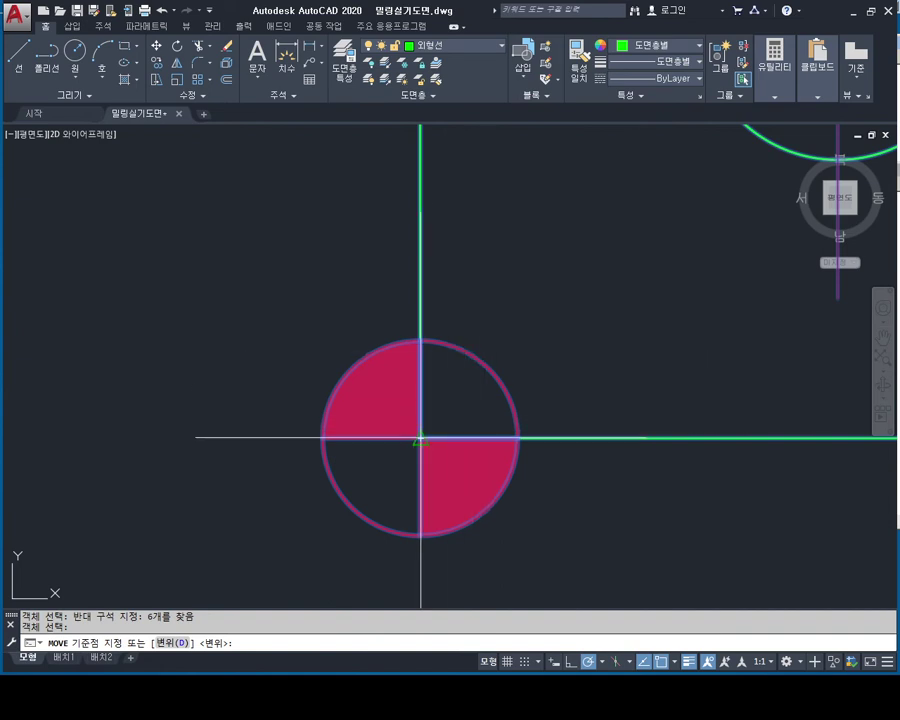
pyautogui.click(420, 437)
pyautogui.write('0')
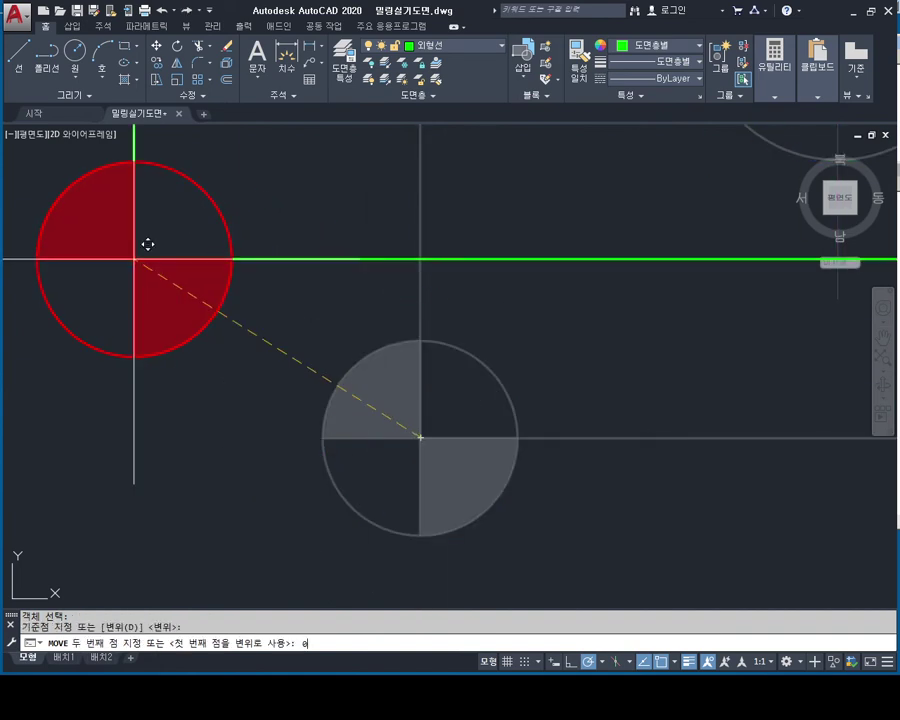
pyautogui.click(134, 259)
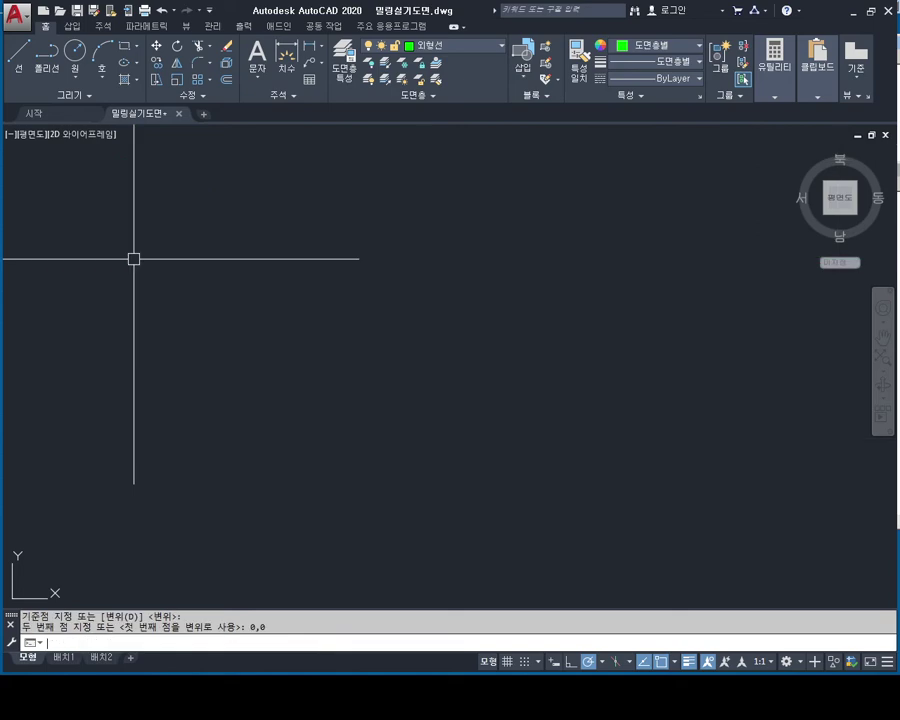
# Step: Zoom in on the copied hole plate and cancel the pending command
pyautogui.scroll(-5, 164, 320)
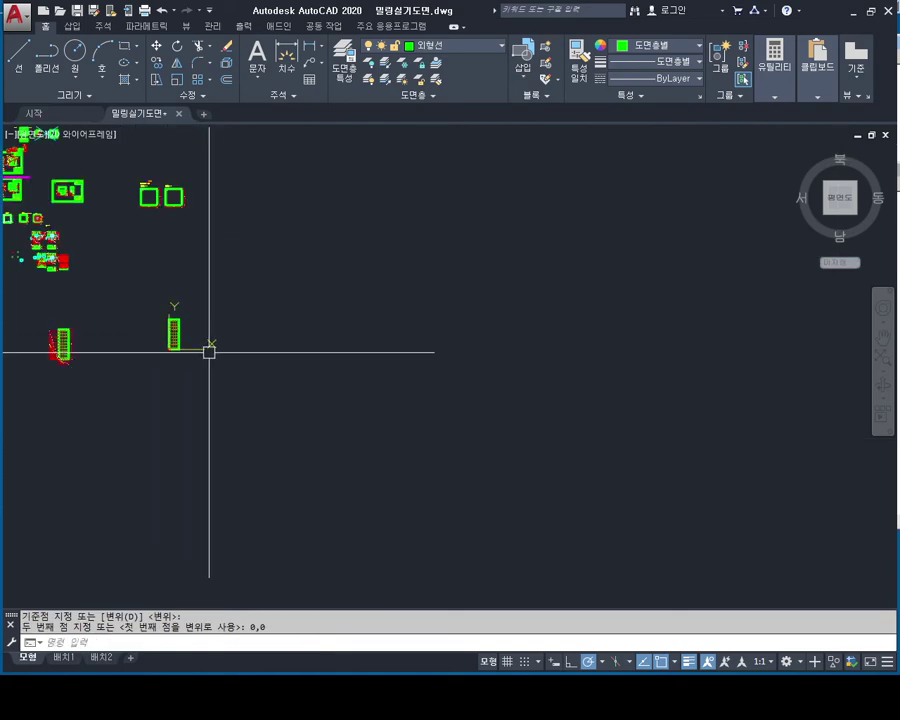
pyautogui.scroll(-2, 208, 350)
pyautogui.scroll(4, 310, 360)
pyautogui.moveTo(276, 344)
pyautogui.mouseDown(button='middle')
pyautogui.moveTo(351, 408)
pyautogui.moveTo(345, 402)
pyautogui.mouseUp(button='middle')
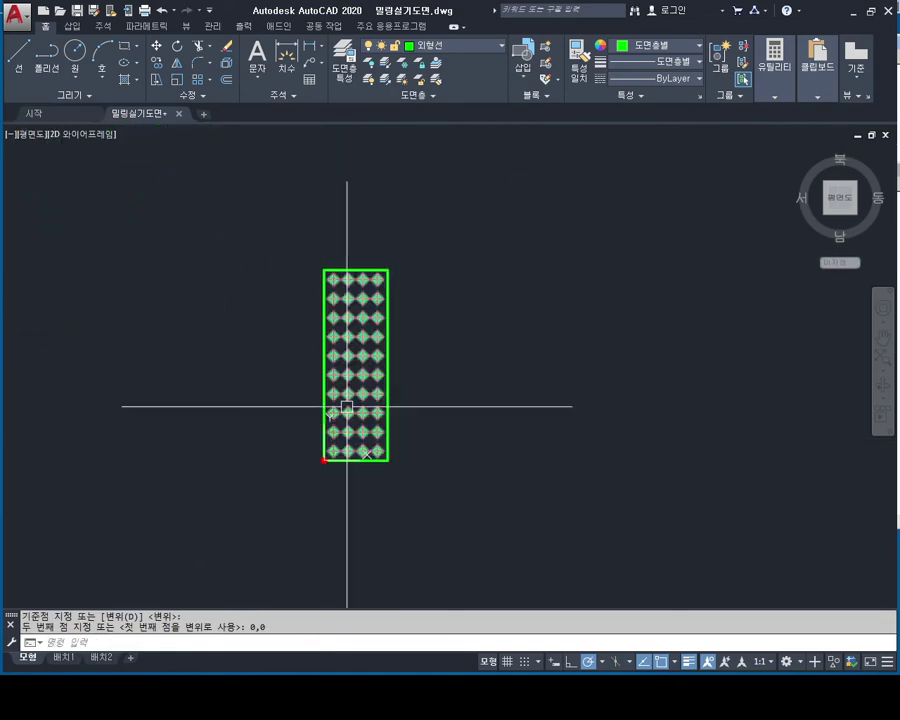
pyautogui.scroll(2, 350, 390)
pyautogui.scroll(4, 338, 450)
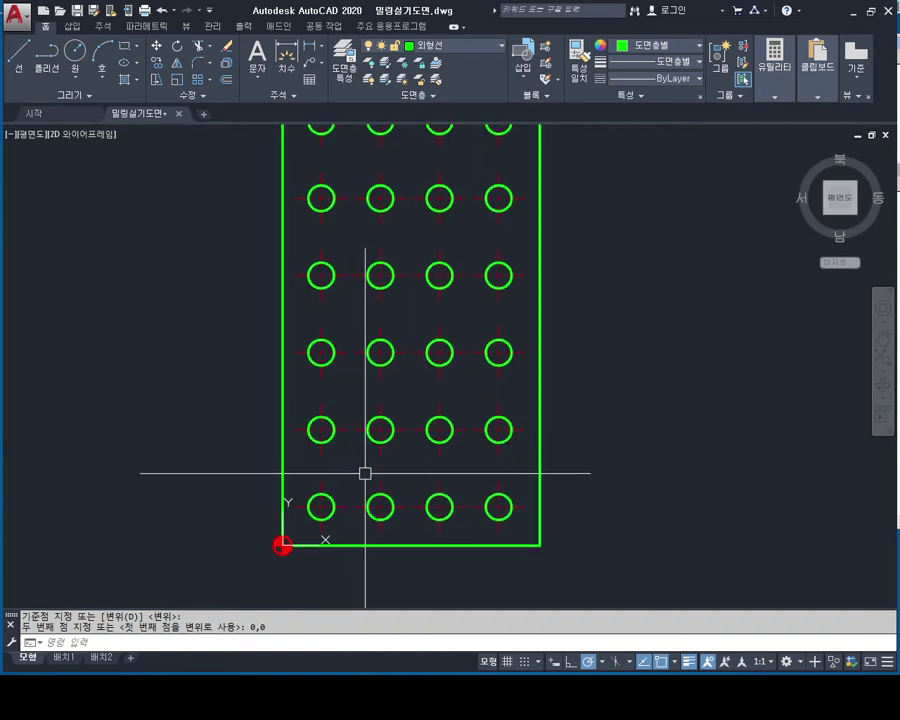
pyautogui.press('Escape')
pyautogui.press('Escape')
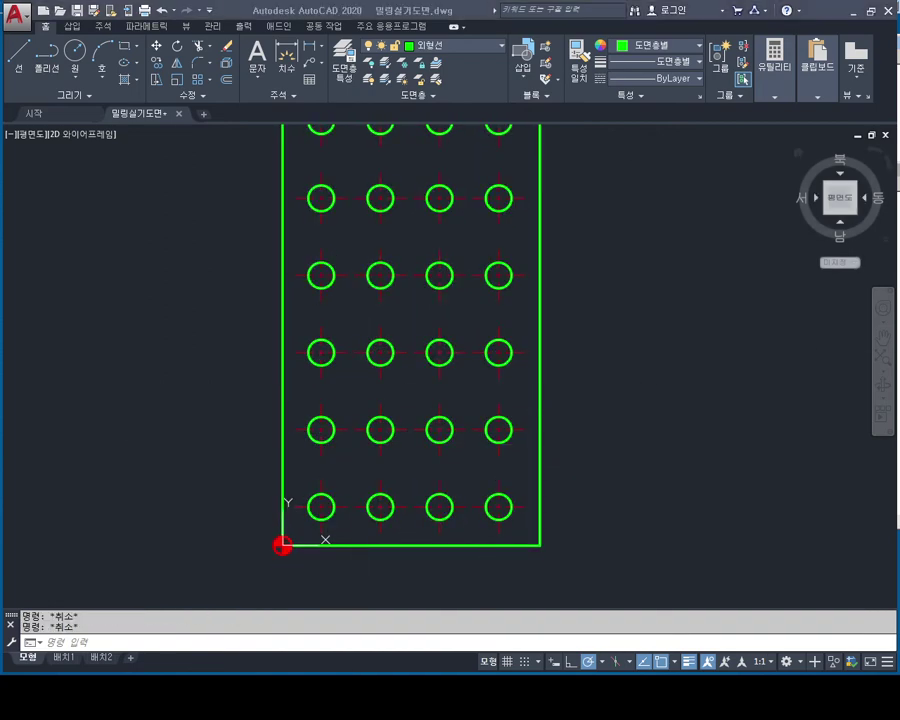
pyautogui.moveTo(440, 321)
pyautogui.mouseDown(button='middle')
pyautogui.moveTo(464, 281)
pyautogui.moveTo(482, 286)
pyautogui.mouseUp(button='middle')
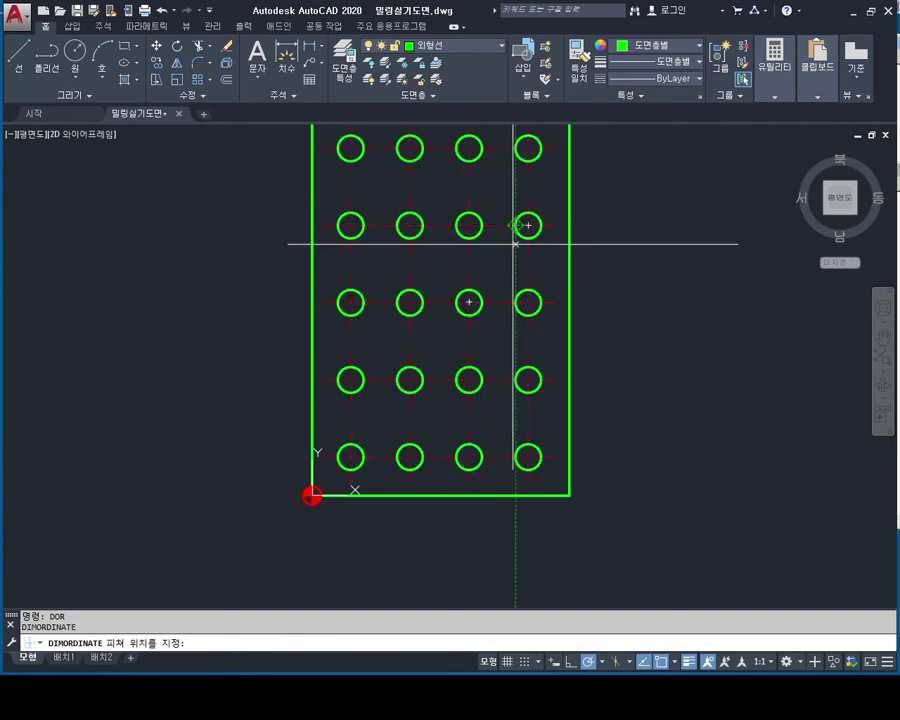
# Step: Place X ordinate dimensions 15 and 38 below the first two hole columns
pyautogui.moveTo(512, 242); pyautogui.dragTo(552, 174, button='middle')
pyautogui.scroll(3, 404, 434)
pyautogui.scroll(2, 404, 434)
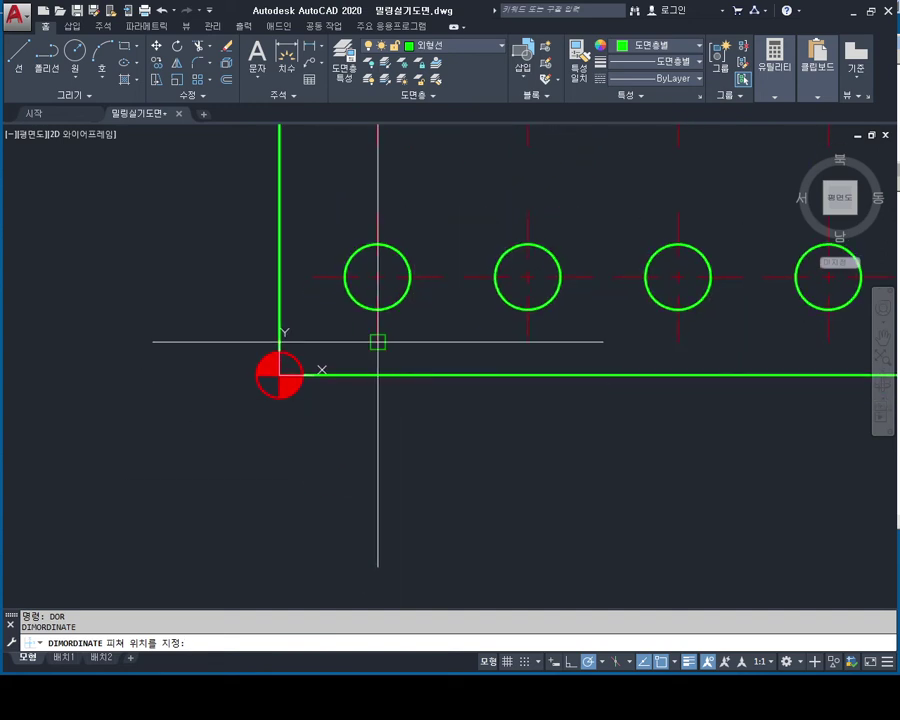
pyautogui.click(376, 340)
pyautogui.click(321, 523)
pyautogui.press('Return')
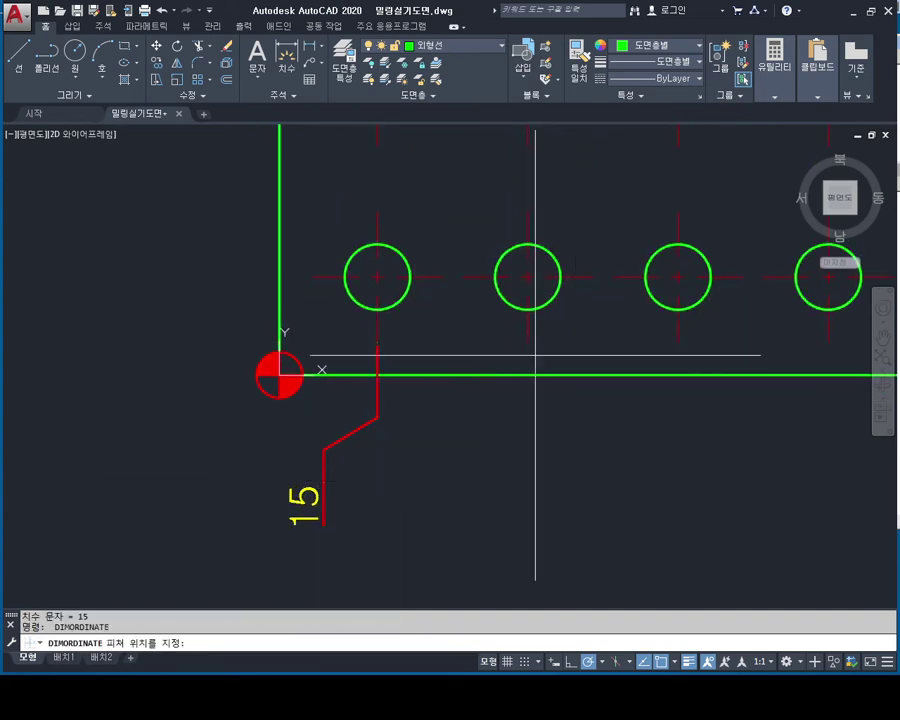
pyautogui.click(527, 345)
pyautogui.click(468, 523)
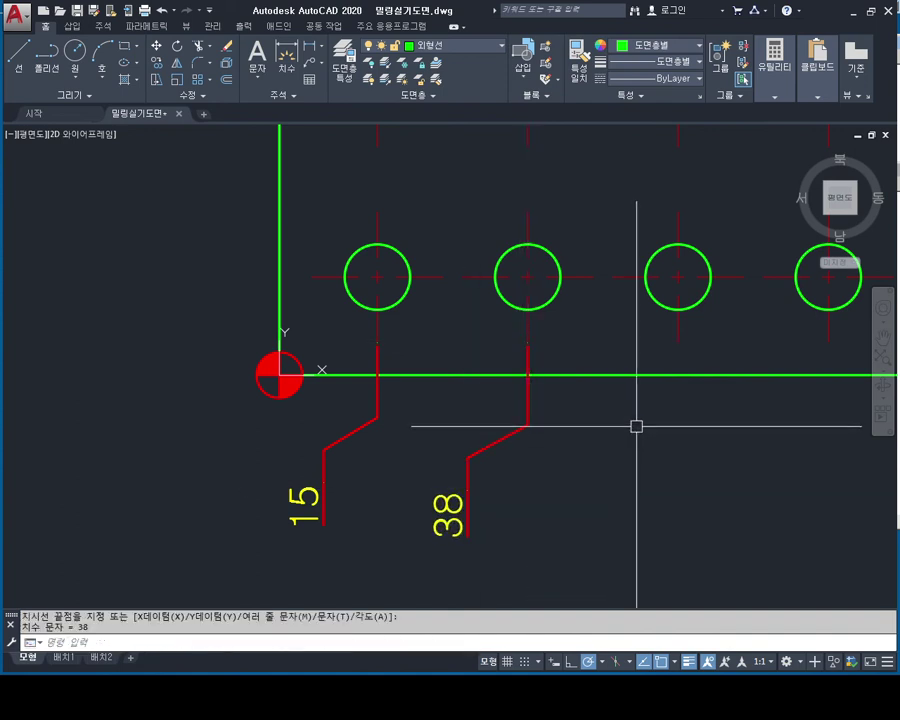
pyautogui.press('Return')
# Step: Add X ordinates 61, 84 and 100 at the lower-right corner below the plate
pyautogui.moveTo(637, 423); pyautogui.dragTo(541, 402, button='middle')
pyautogui.click(581, 330)
pyautogui.click(519, 517)
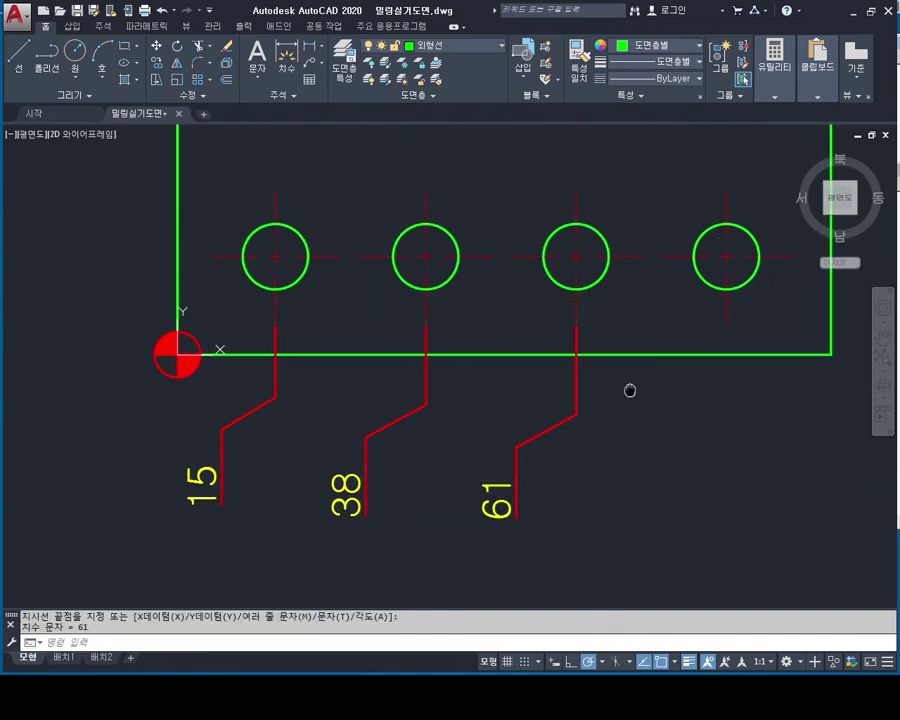
pyautogui.press('Return')
pyautogui.moveTo(753, 331); pyautogui.dragTo(593, 337, button='middle')
pyautogui.click(571, 328)
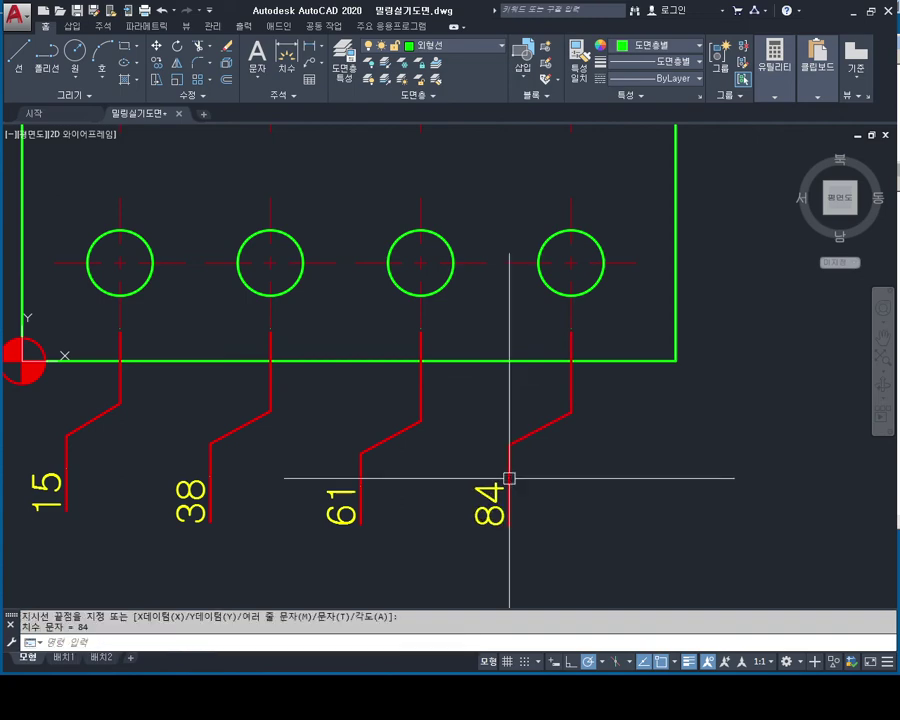
pyautogui.click(509, 521)
pyautogui.press('Return')
pyautogui.click(676, 360)
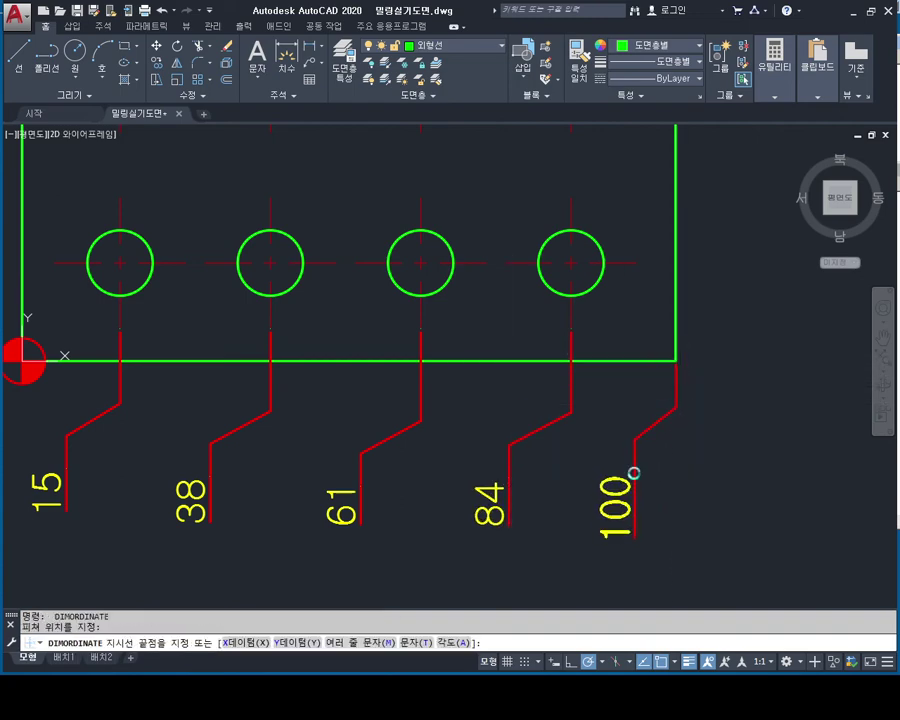
pyautogui.click(633, 472)
pyautogui.scroll(-2, 633, 472)
pyautogui.moveTo(530, 372); pyautogui.dragTo(664, 442, button='middle')
pyautogui.press('Return')
# Step: Add Y ordinate dimensions 15, 45, 75 and 105 for the lower hole rows, left of the plate
pyautogui.click(400, 390)
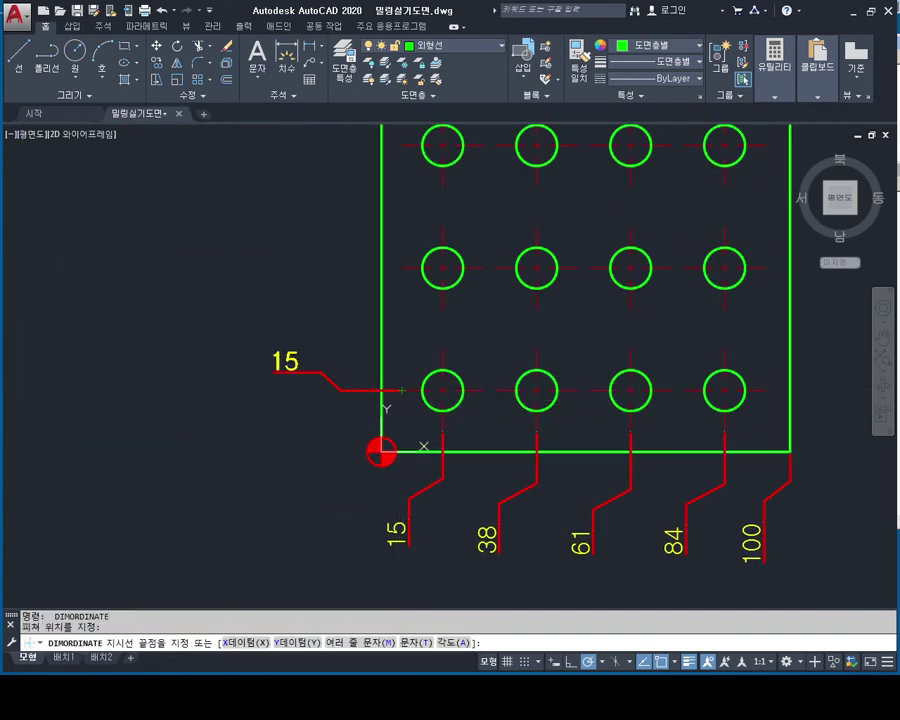
pyautogui.click(294, 372)
pyautogui.moveTo(388, 344); pyautogui.dragTo(416, 390, button='middle')
pyautogui.press('Return')
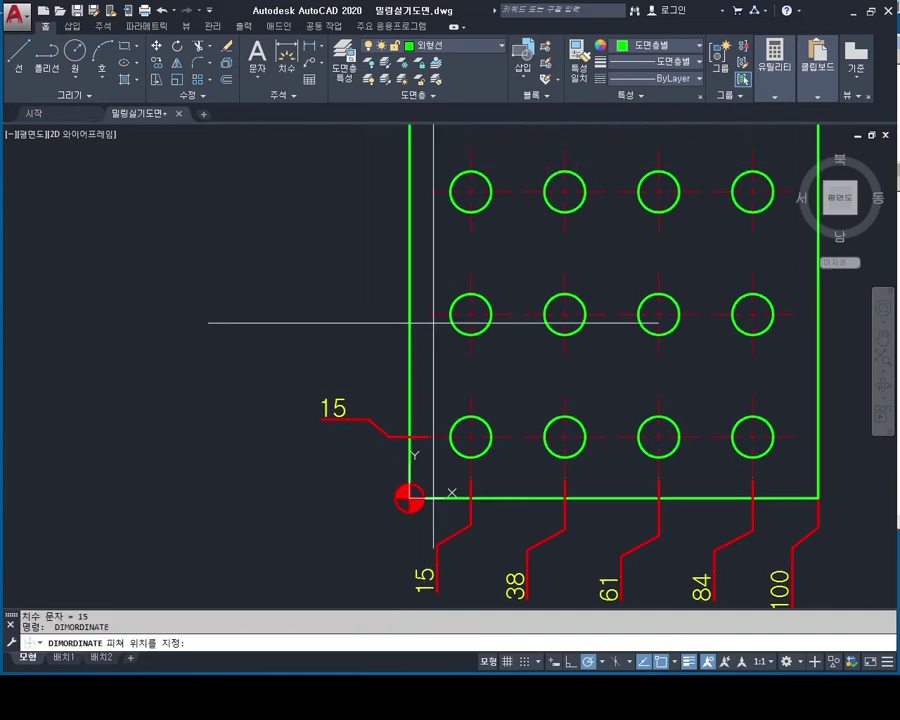
pyautogui.click(431, 313)
pyautogui.click(320, 297)
pyautogui.moveTo(380, 250); pyautogui.dragTo(430, 368, button='middle')
pyautogui.press('Return')
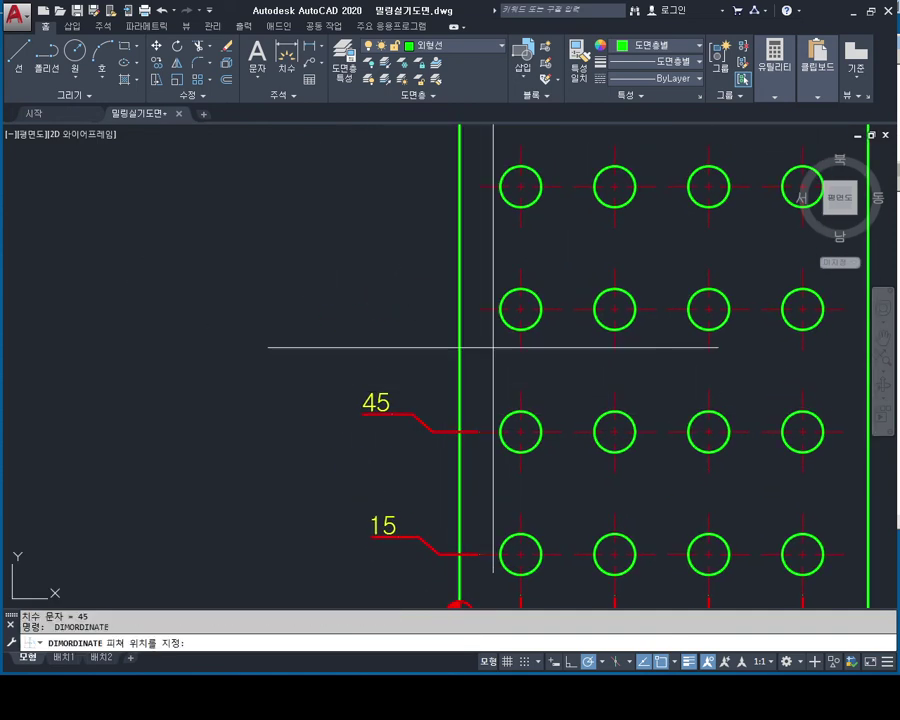
pyautogui.click(477, 313)
pyautogui.click(400, 298)
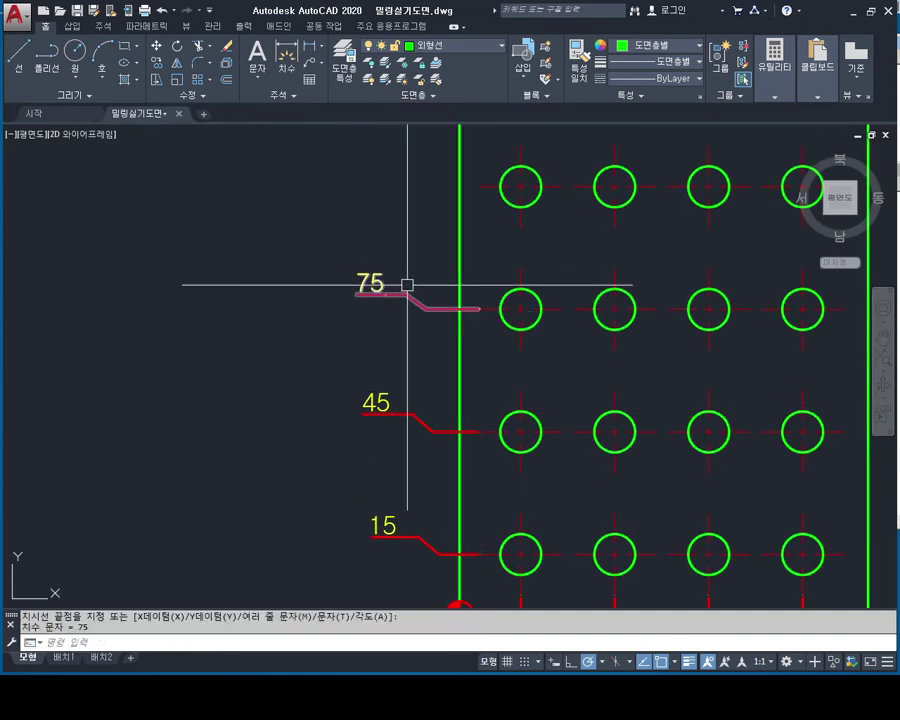
pyautogui.moveTo(406, 282); pyautogui.dragTo(458, 391, button='middle')
pyautogui.press('Return')
pyautogui.click(530, 301)
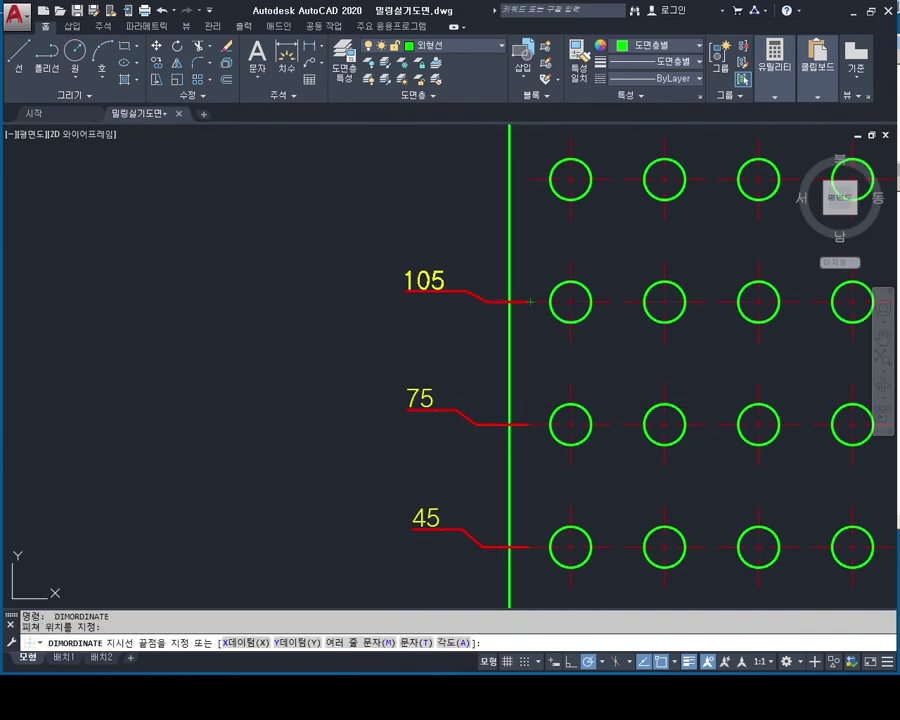
pyautogui.click(442, 282)
pyautogui.moveTo(559, 219); pyautogui.dragTo(577, 358, button='middle')
pyautogui.press('Return')
# Step: Add Y ordinate dimensions 135, 165, 195 and 225 for the middle hole rows
pyautogui.click(546, 317)
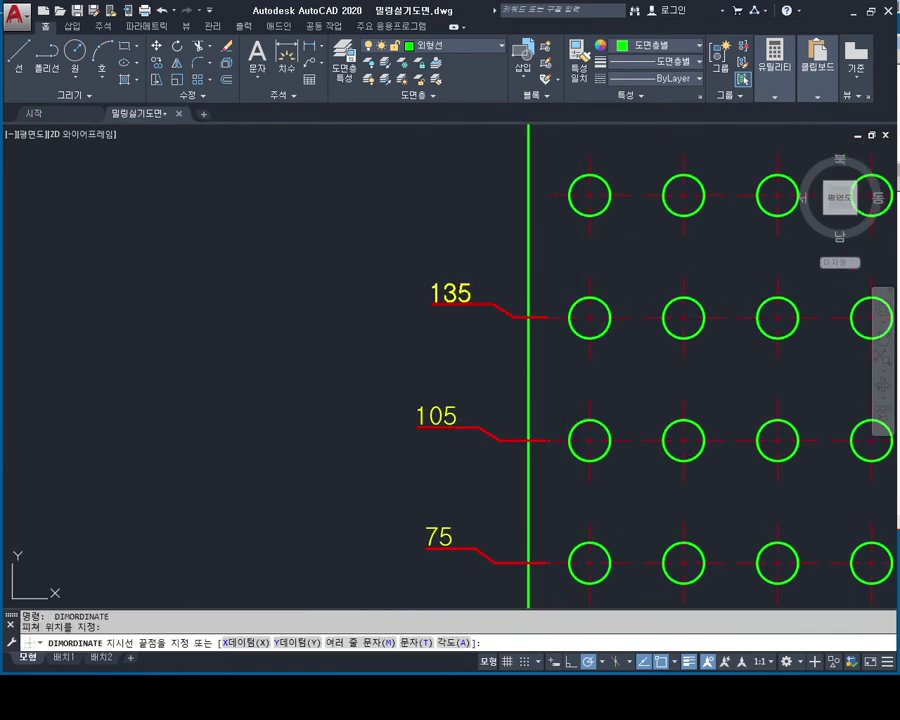
pyautogui.click(452, 311)
pyautogui.moveTo(482, 281); pyautogui.dragTo(482, 401, button='middle')
pyautogui.press('Return')
pyautogui.click(541, 316)
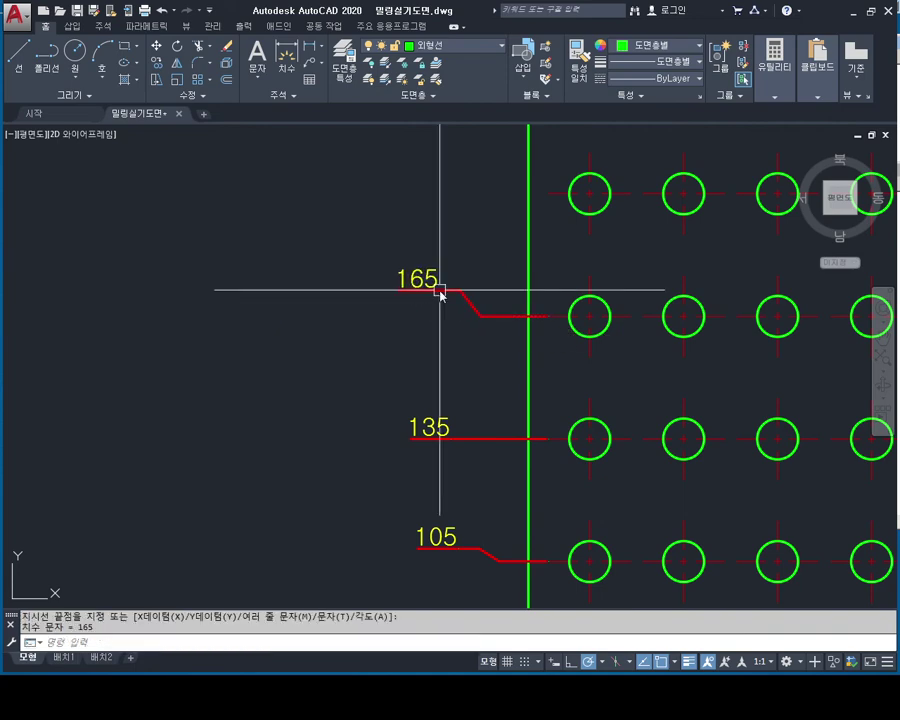
pyautogui.click(436, 290)
pyautogui.moveTo(550, 230); pyautogui.dragTo(574, 320, button='middle')
pyautogui.press('Return')
pyautogui.click(574, 296)
pyautogui.click(420, 286)
pyautogui.moveTo(477, 273); pyautogui.dragTo(486, 363, button='middle')
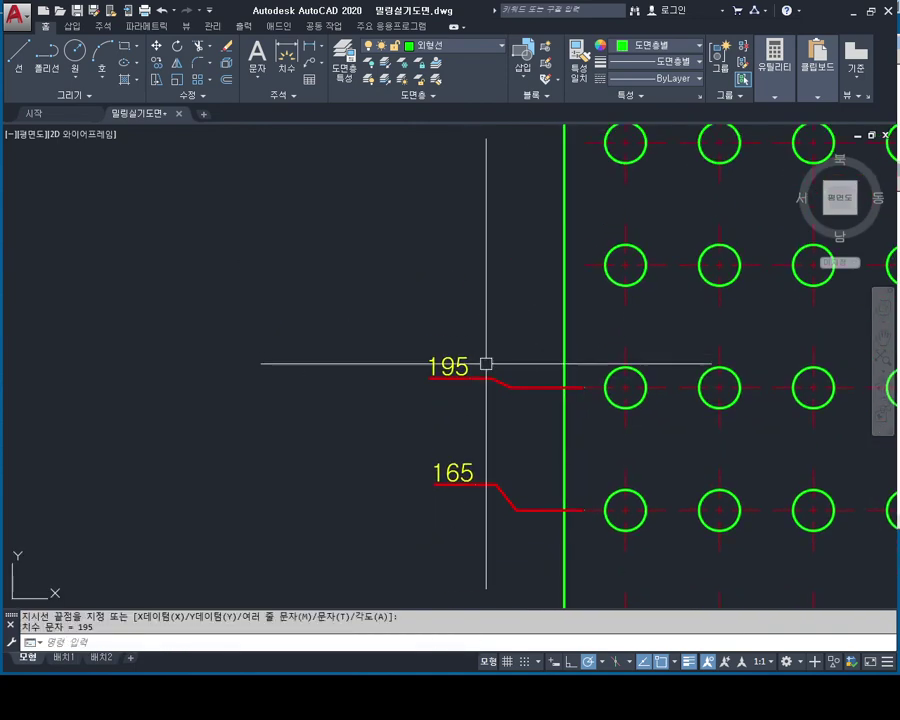
pyautogui.press('Return')
pyautogui.click(584, 265)
pyautogui.click(471, 264)
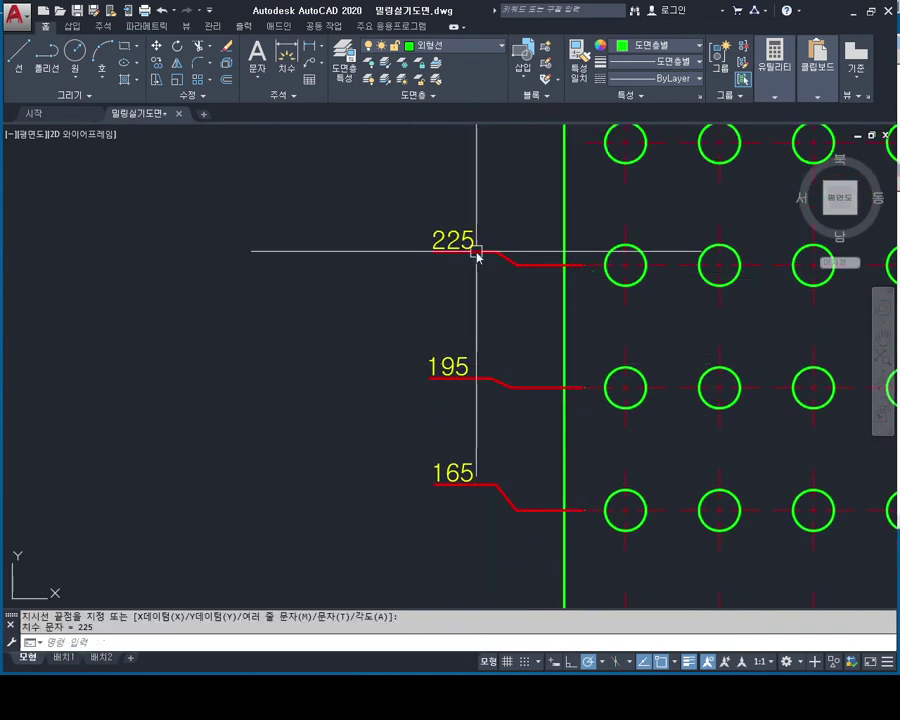
pyautogui.moveTo(564, 172); pyautogui.dragTo(552, 306, button='middle')
pyautogui.press('Return')
# Step: Add Y ordinates 255 and 285 for the top hole rows and 300 at the top-left corner
pyautogui.click(572, 278)
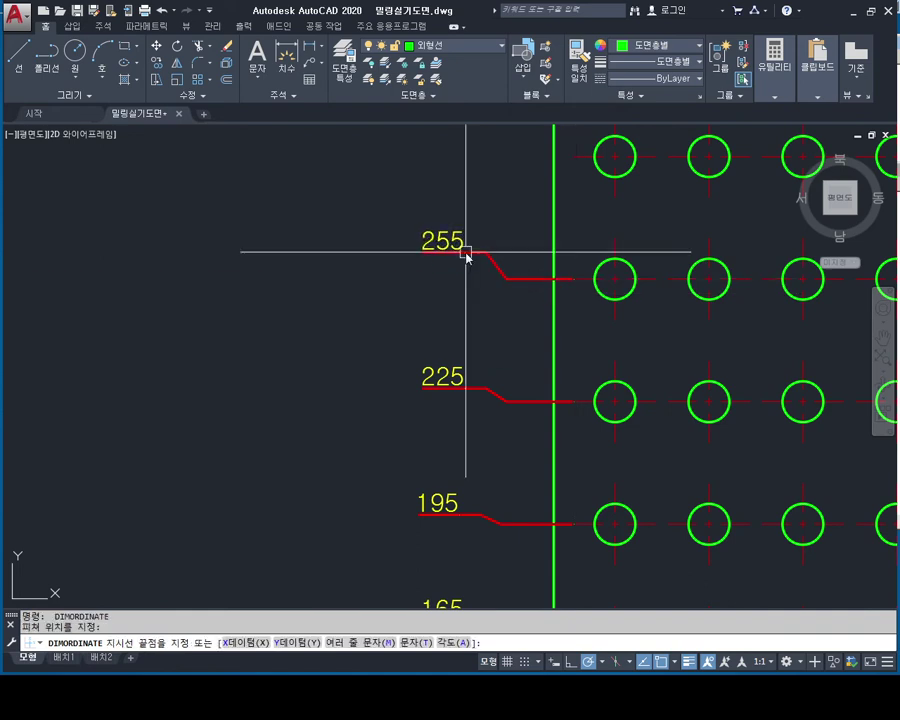
pyautogui.click(466, 255)
pyautogui.moveTo(518, 236); pyautogui.dragTo(528, 360, button='middle')
pyautogui.press('Return')
pyautogui.click(580, 280)
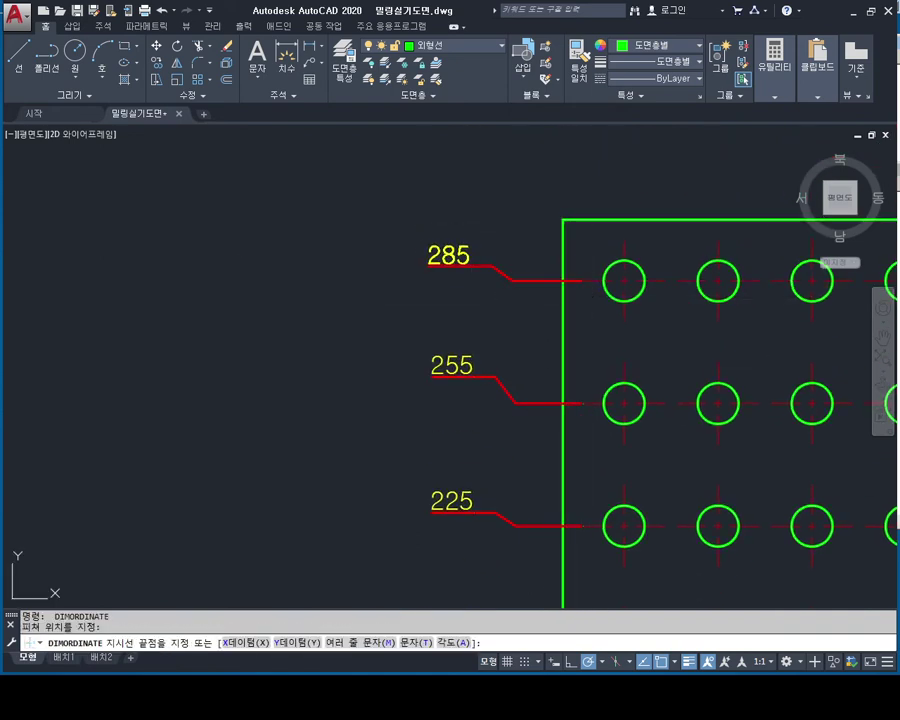
pyautogui.click(466, 266)
pyautogui.press('Return')
pyautogui.click(563, 219)
pyautogui.click(458, 207)
pyautogui.press('Escape')
pyautogui.press('Escape')
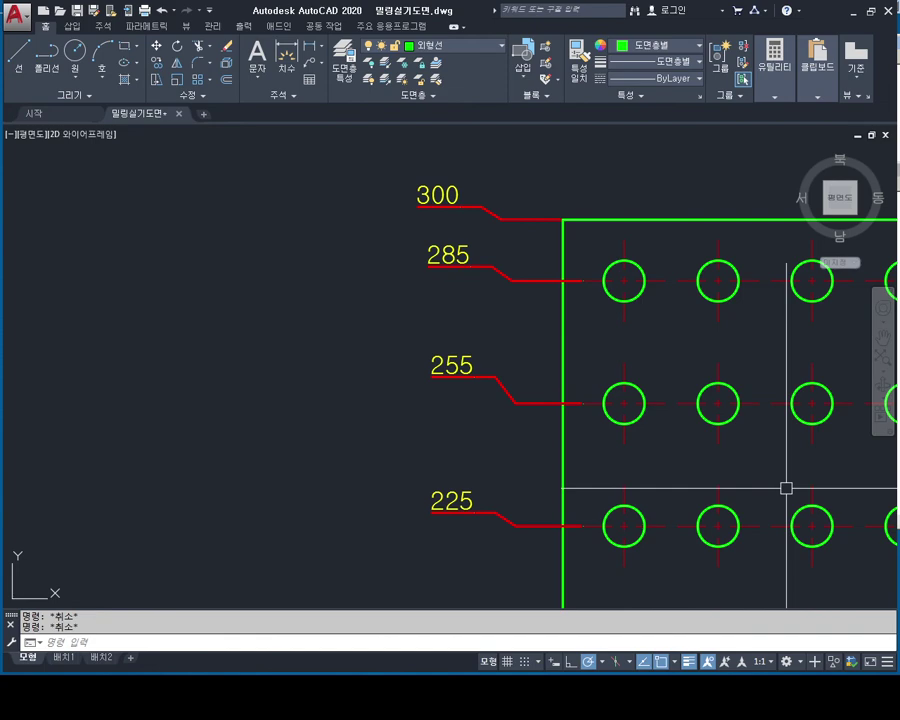
# Step: Zoom out to show the whole dimensioned plate, clearing an accidental select-all
pyautogui.scroll(-7, 654, 426)
pyautogui.moveTo(504, 335); pyautogui.dragTo(486, 281, button='middle')
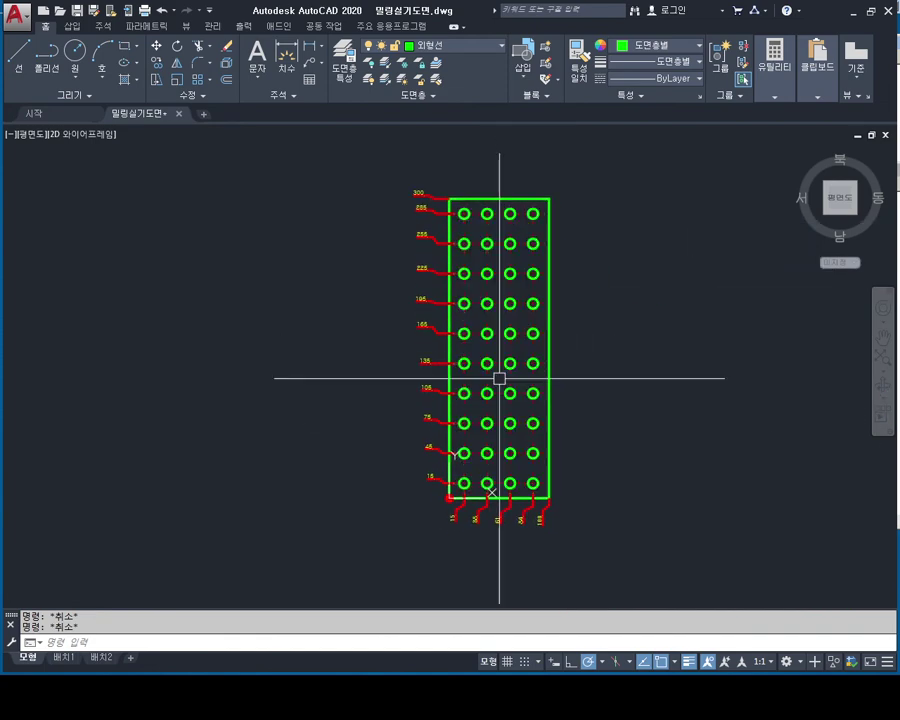
pyautogui.hotkey('ctrl', 'a')
pyautogui.scroll(2, 459, 430)
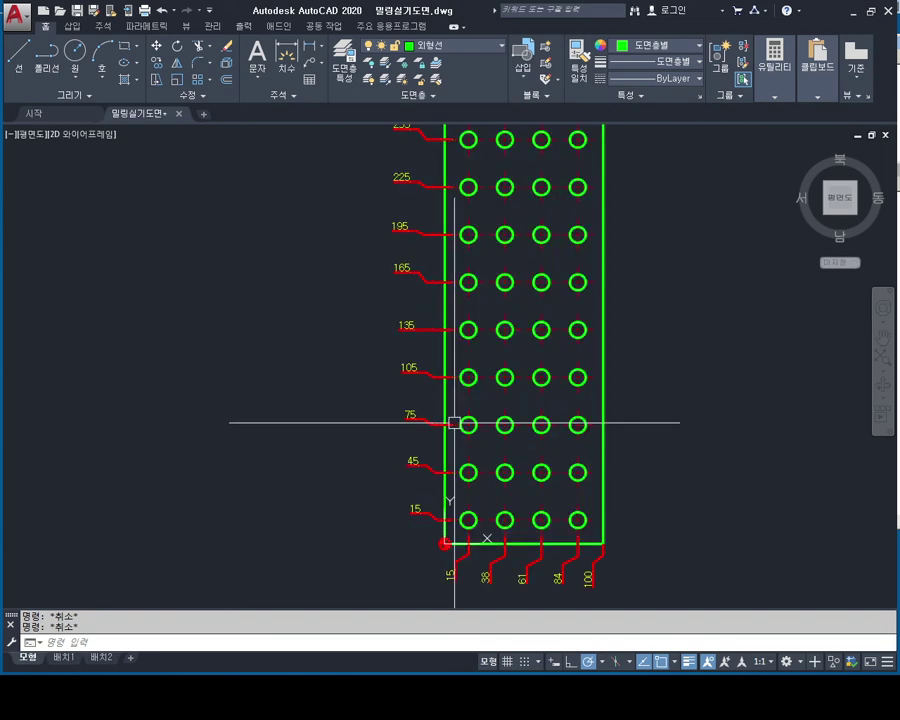
pyautogui.press('Escape')
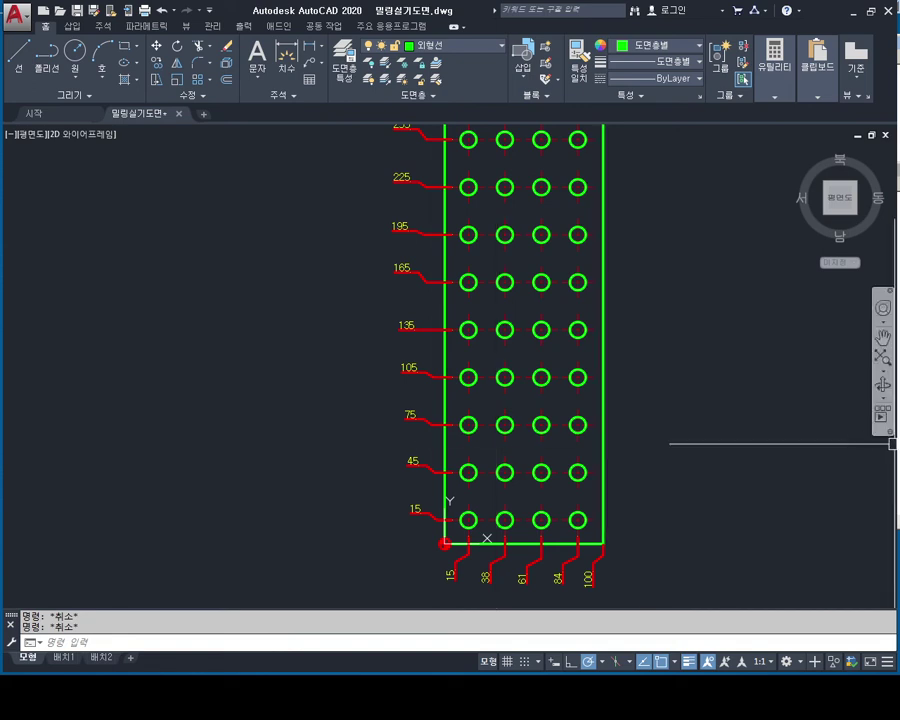
# Step: Start a window selection around the dimensioned plate to move it
pyautogui.scroll(-2, 425, 489)
pyautogui.scroll(-2, 548, 386)
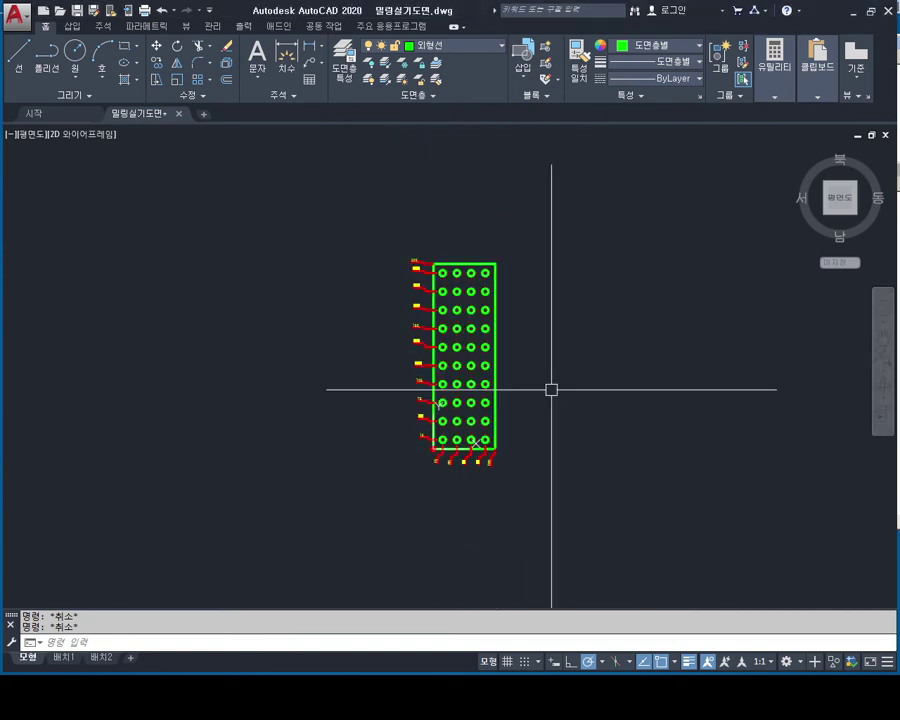
pyautogui.scroll(-1, 408, 374)
pyautogui.scroll(1, 406, 380)
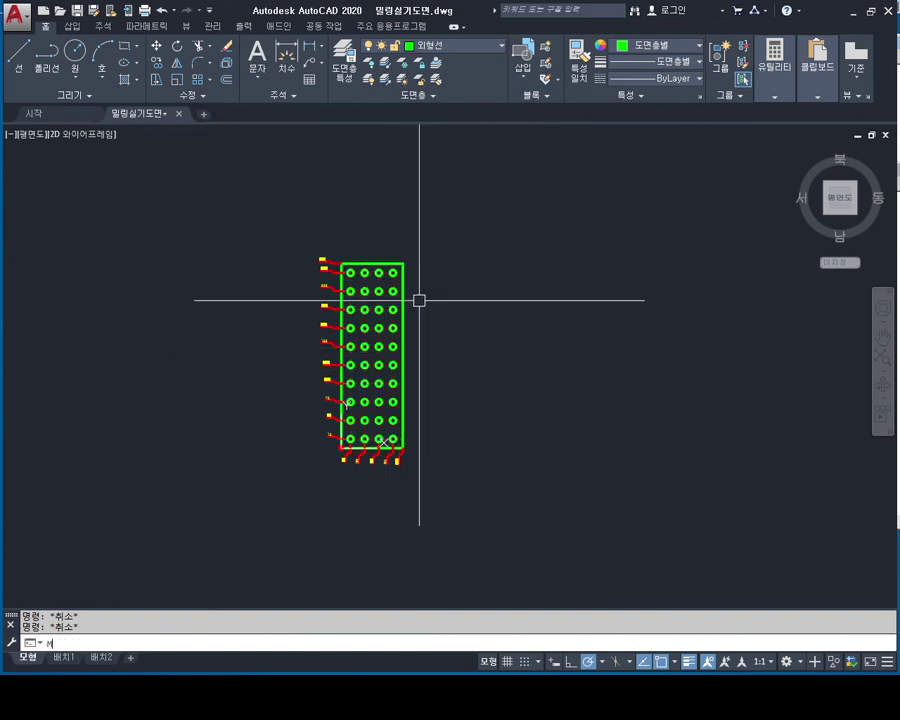
pyautogui.click(461, 224)
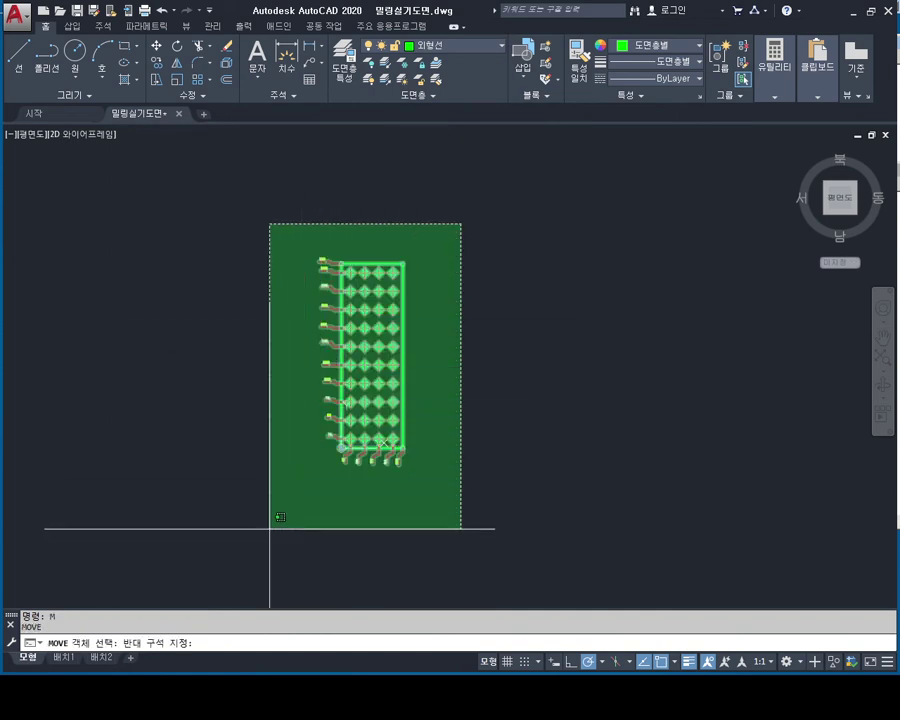
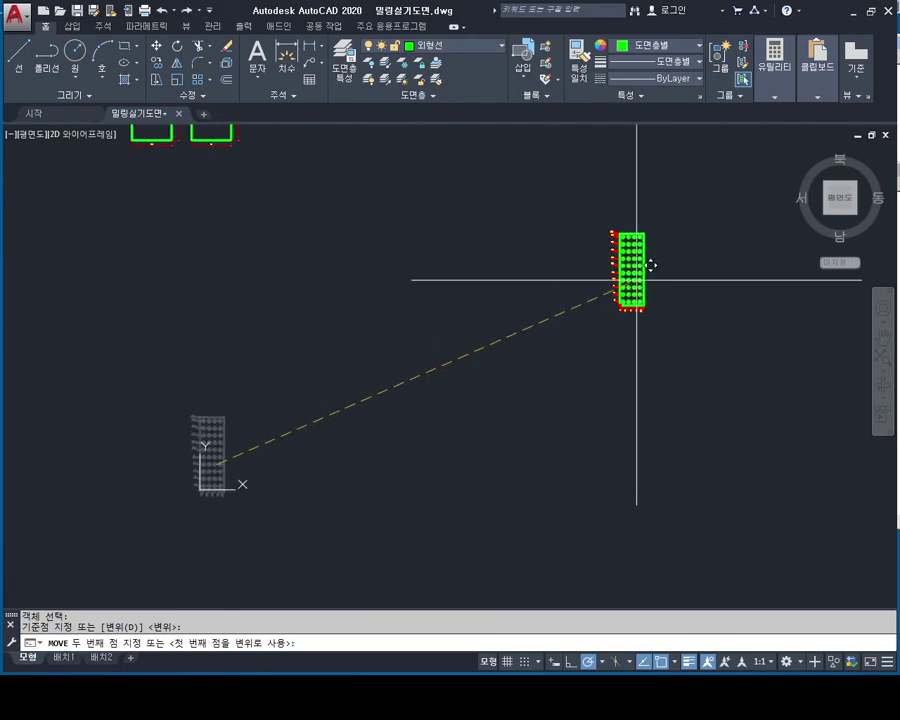
# Step: Cancel the unfinished move and delete the stray leader lines left of the plate
pyautogui.press('Escape')
pyautogui.scroll(3, 649, 260)
pyautogui.scroll(2, 557, 279)
pyautogui.click(540, 136)
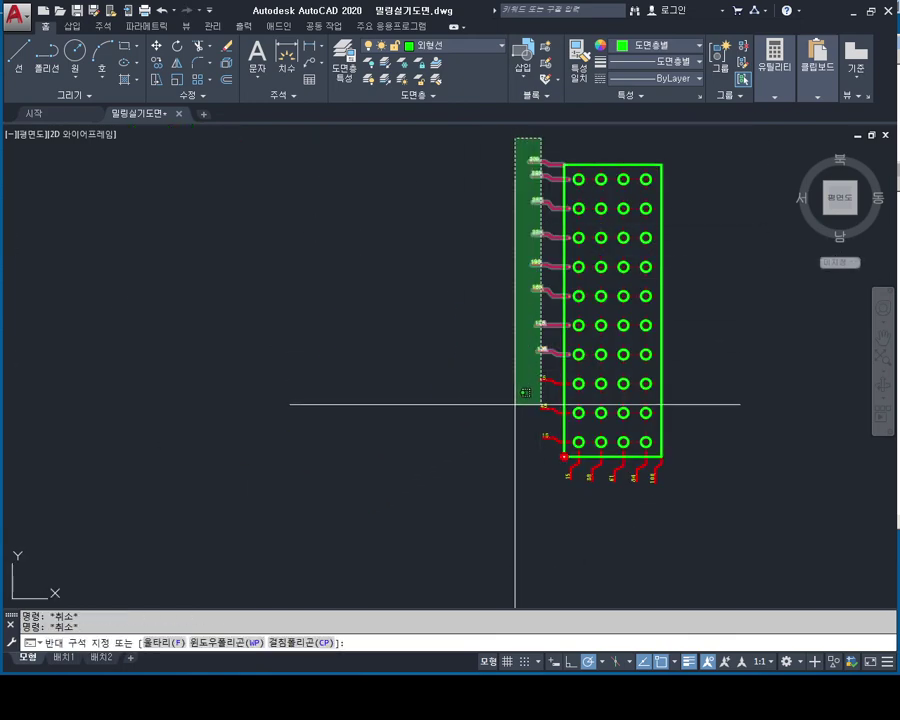
pyautogui.click(590, 486)
pyautogui.press('Delete')
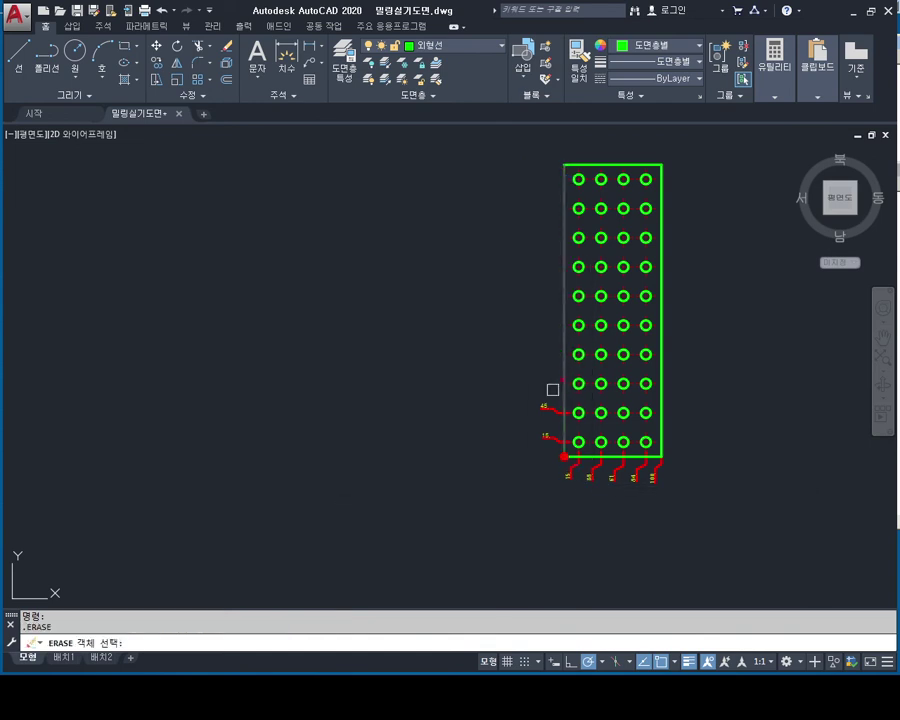
# Step: Select the leftover leaders and the small labels below the plate for erasing
pyautogui.click(539, 468)
pyautogui.click(678, 468)
pyautogui.click(524, 500)
pyautogui.scroll(-3, 520, 505)
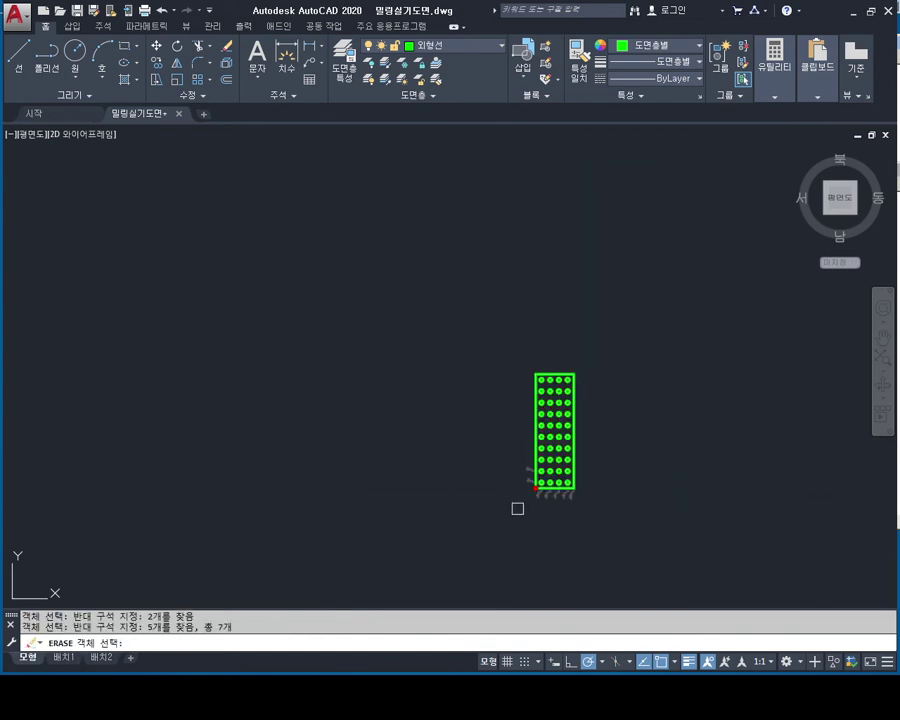
pyautogui.moveTo(517, 479); pyautogui.dragTo(587, 281, button='middle')
pyautogui.scroll(-5, 645, 410)
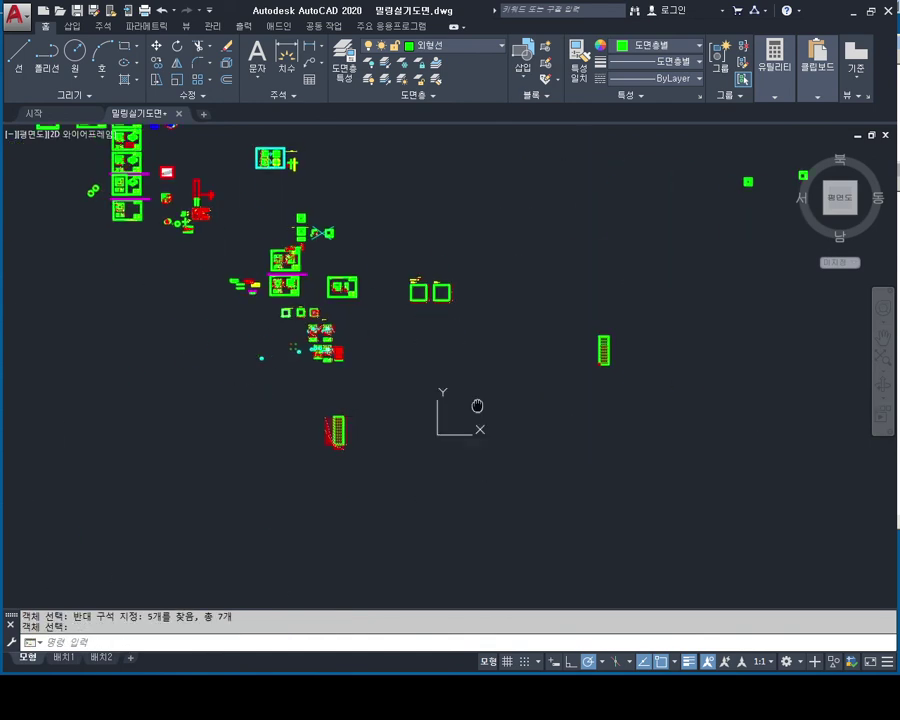
pyautogui.scroll(3, 446, 379)
pyautogui.moveTo(446, 379)
pyautogui.mouseDown(button='middle')
pyautogui.moveTo(307, 448)
pyautogui.moveTo(366, 326)
pyautogui.mouseUp(button='middle')
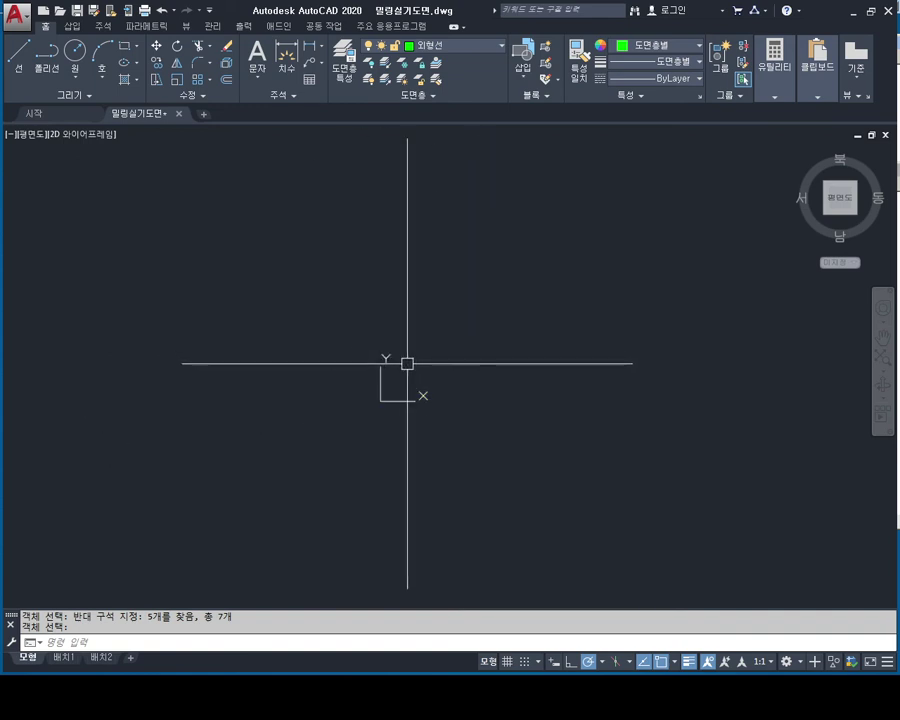
pyautogui.scroll(-3, 450, 350)
pyautogui.scroll(-3, 384, 356)
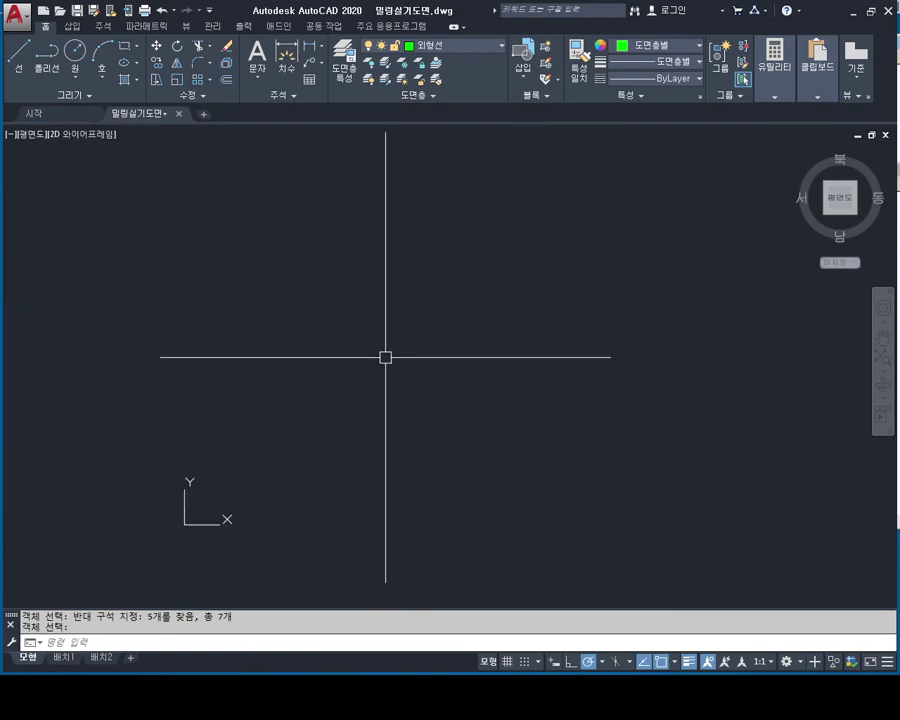
pyautogui.scroll(5, 406, 366)
pyautogui.scroll(2, 506, 350)
pyautogui.scroll(4, 390, 436)
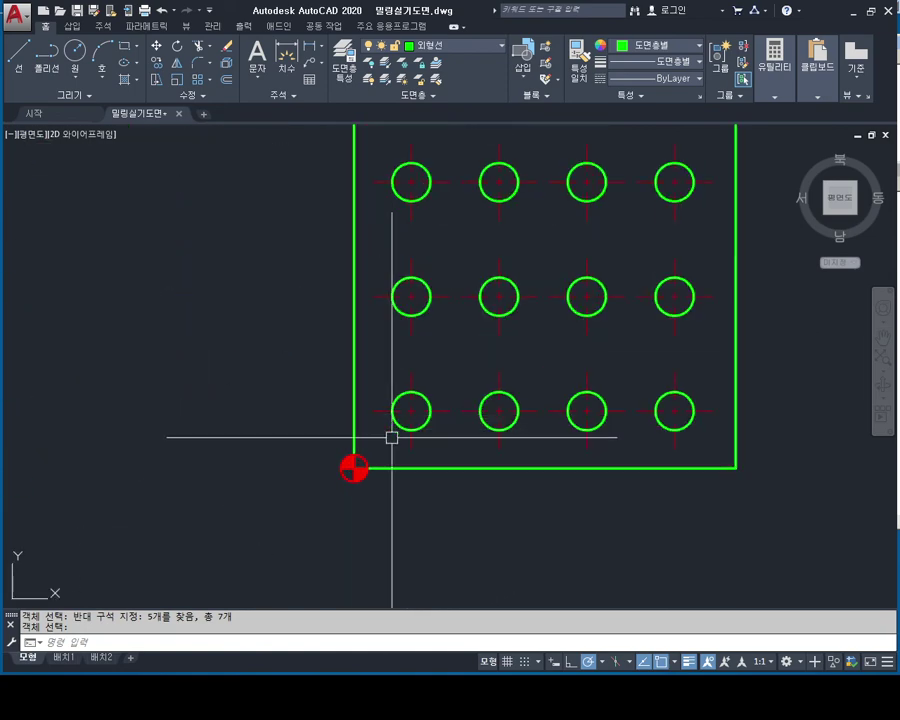
pyautogui.scroll(2, 347, 467)
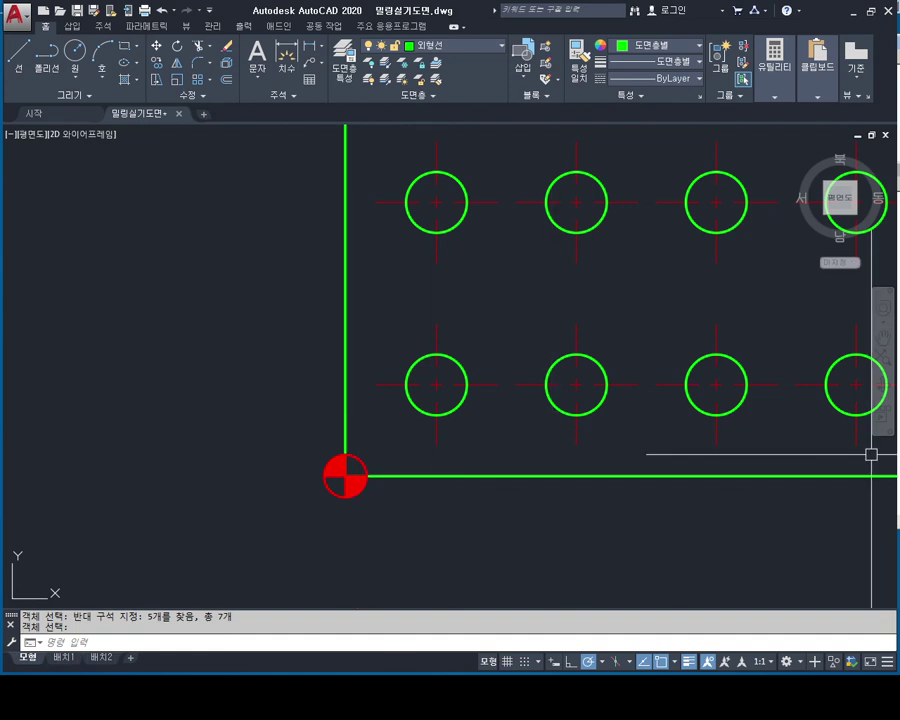
pyautogui.hotkey('alt', 'Tab')
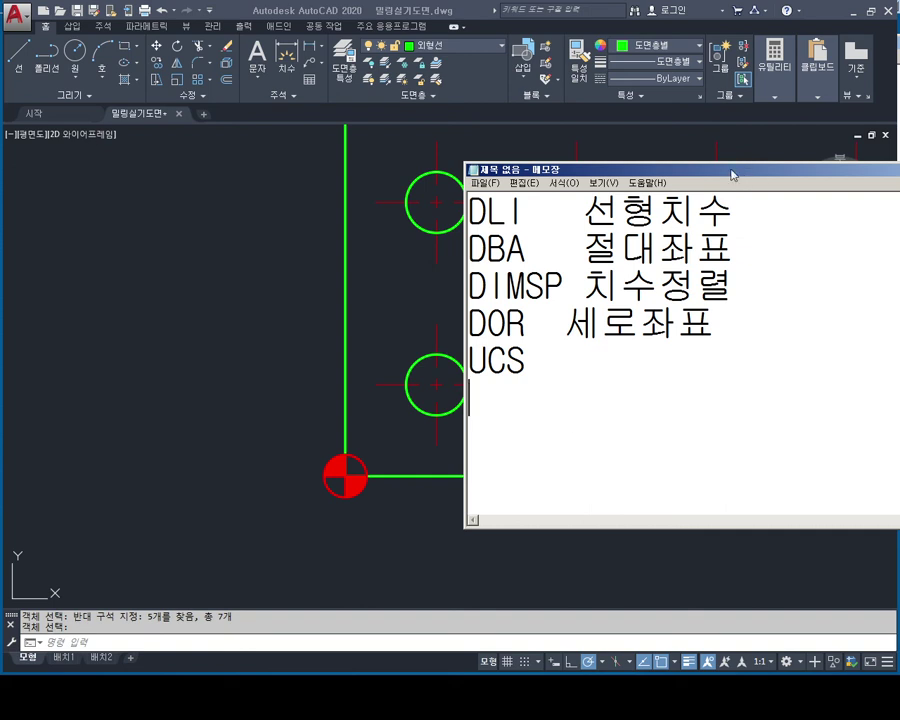
pyautogui.hotkey('alt', 'Tab')
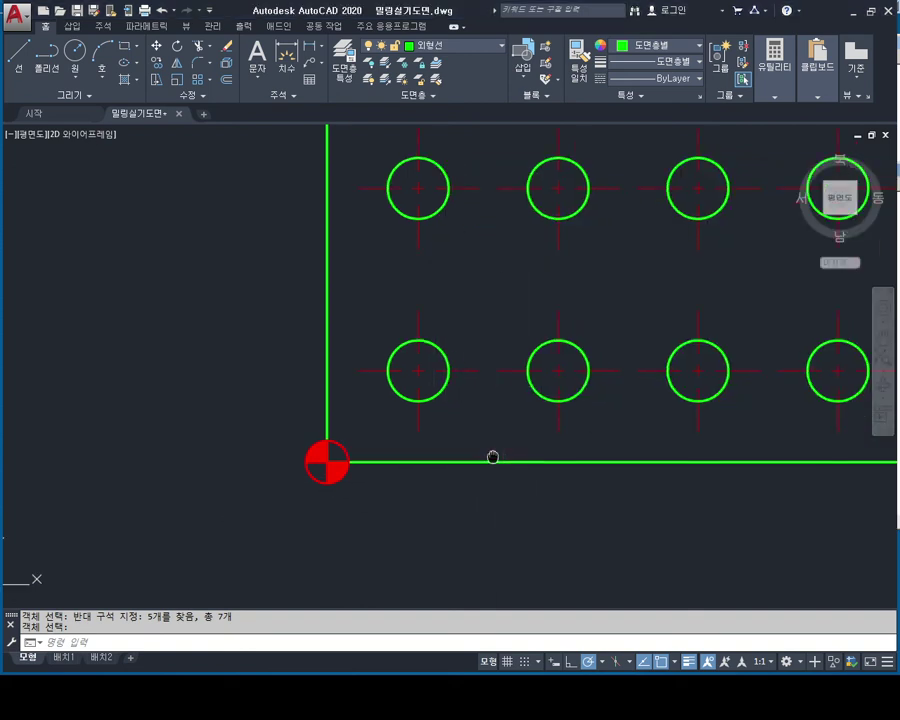
pyautogui.moveTo(490, 456); pyautogui.dragTo(419, 417, button='middle')
pyautogui.write('UCS')
# Step: Set the UCS origin at the plate's lower-left corner, X along the bottom edge, Y up the left edge
pyautogui.press('Return')
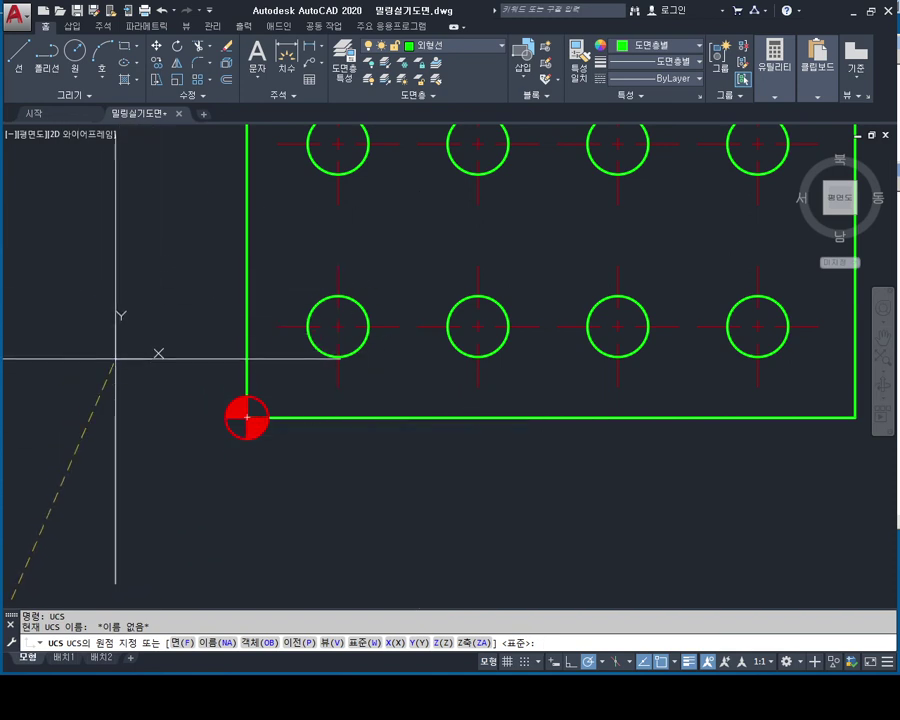
pyautogui.scroll(2, 122, 352)
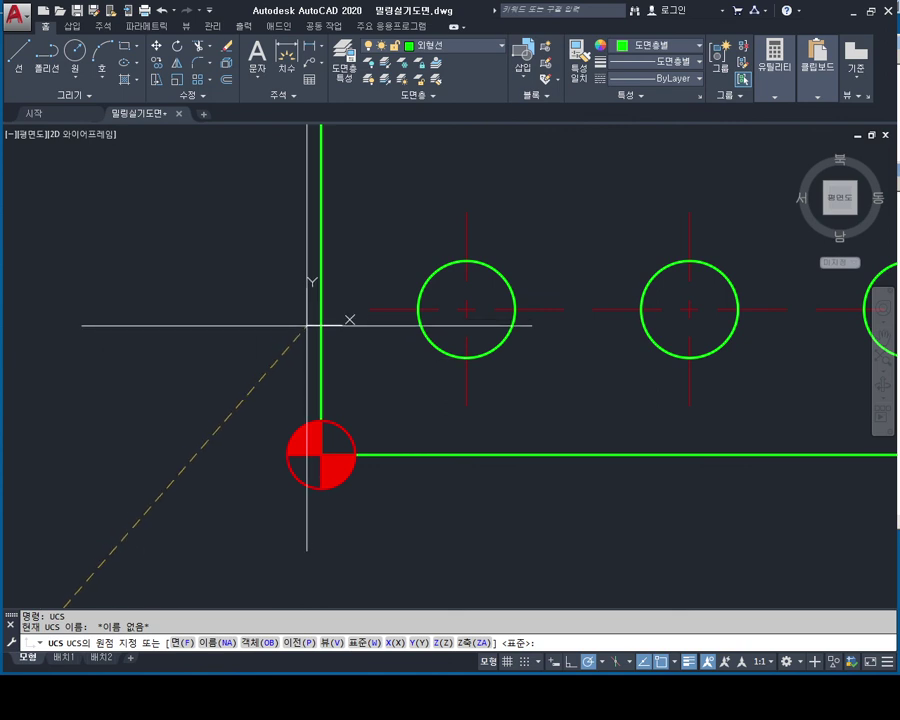
pyautogui.click(321, 455)
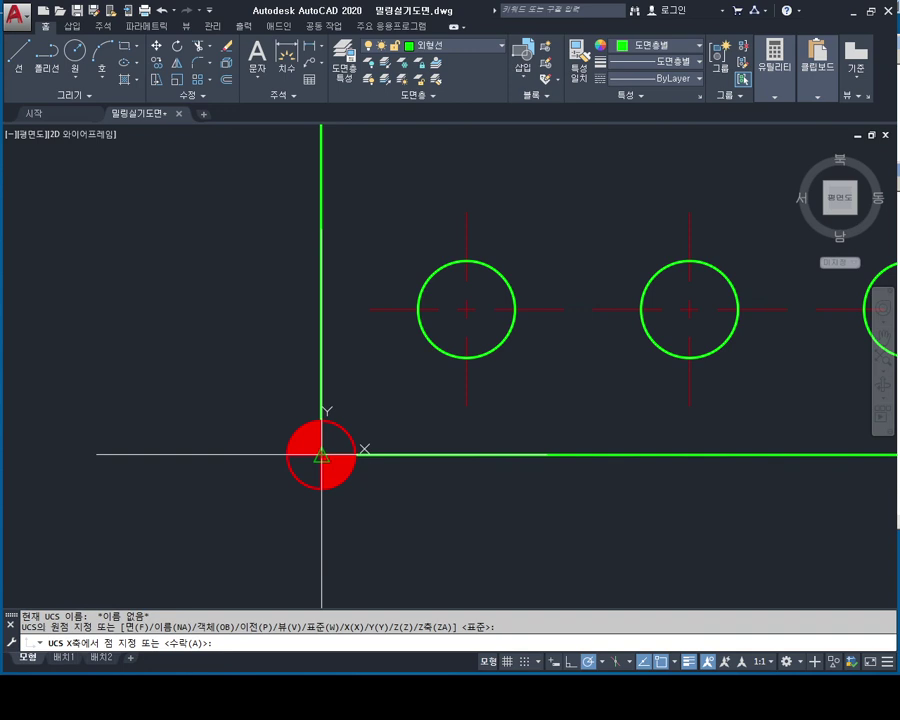
pyautogui.scroll(-3, 390, 400)
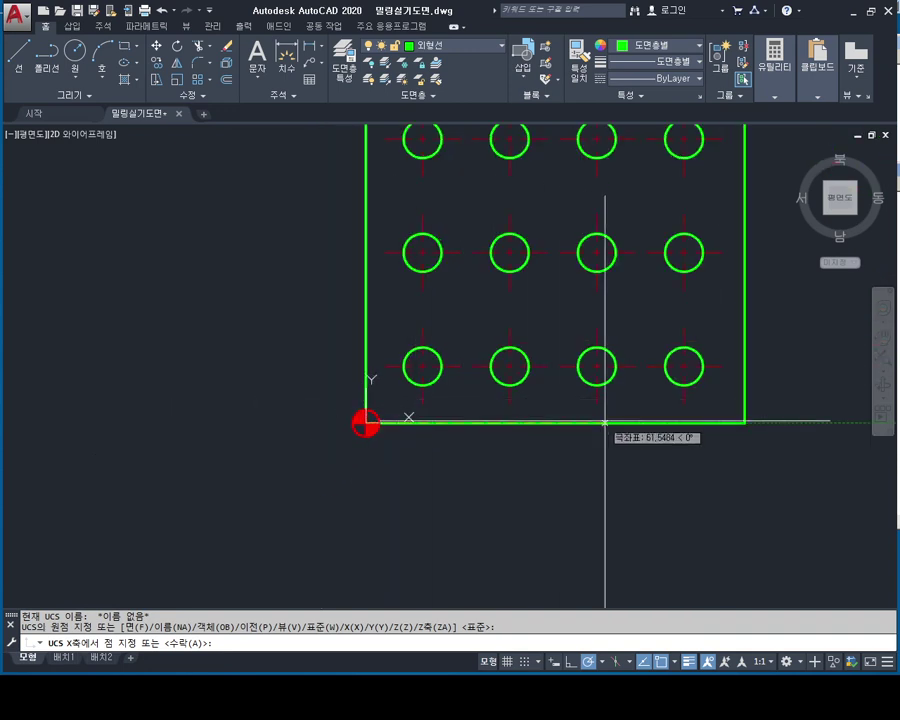
pyautogui.click(744, 422)
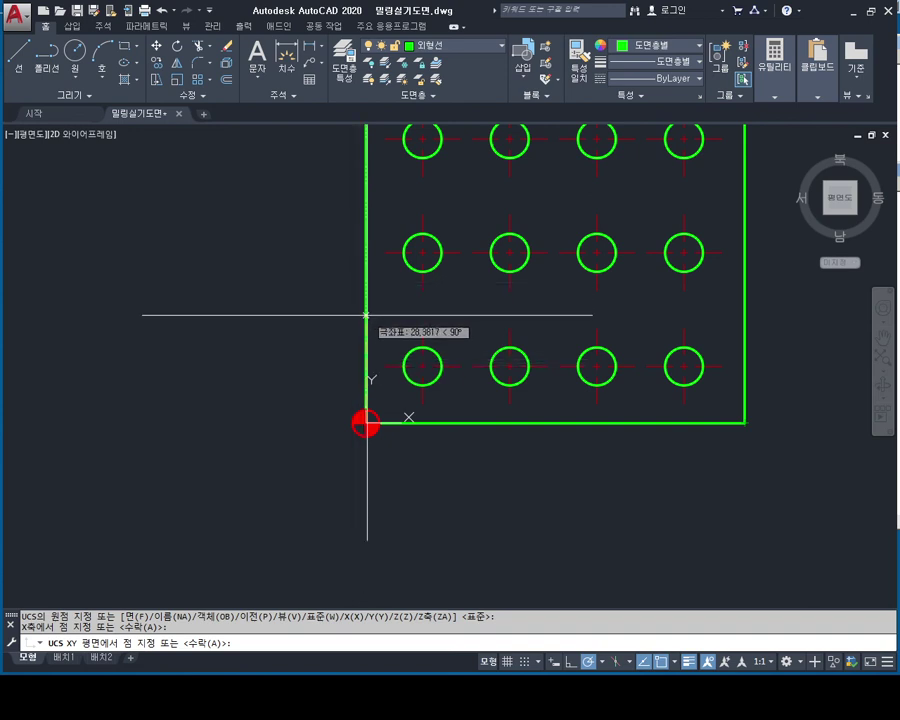
pyautogui.click(366, 315)
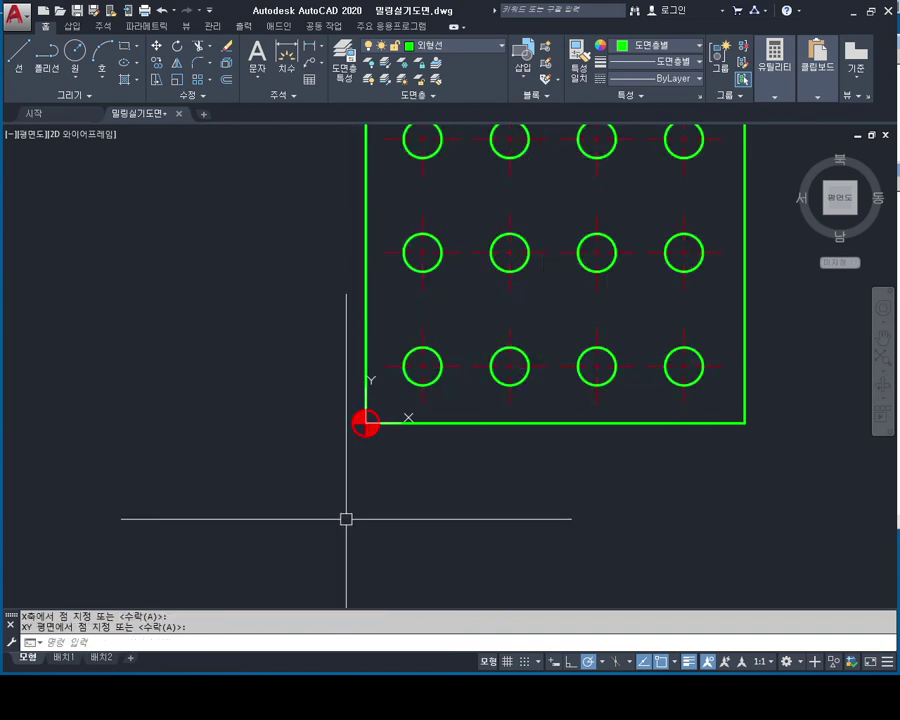
pyautogui.scroll(3, 330, 426)
pyautogui.scroll(2, 512, 374)
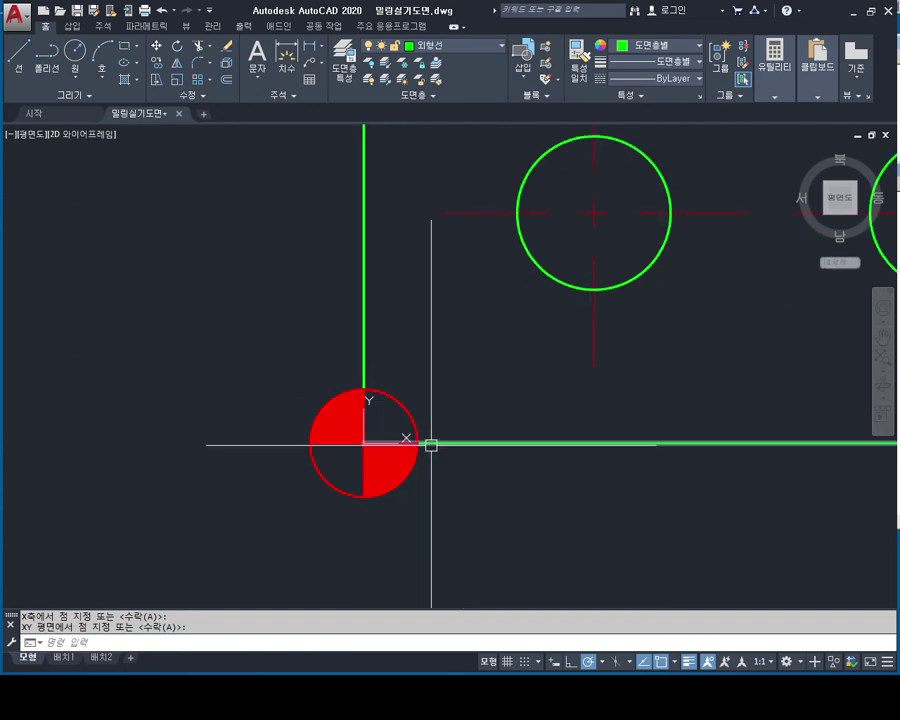
pyautogui.press('Escape')
pyautogui.press('Escape')
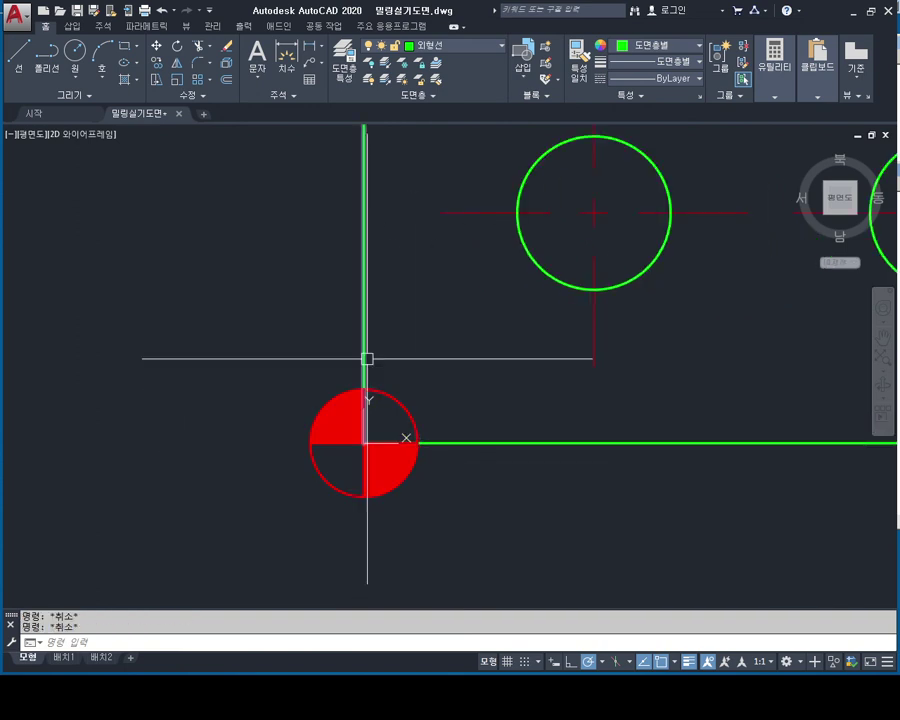
pyautogui.scroll(-3, 384, 410)
# Step: Undo the previous coordinate system change with U
pyautogui.scroll(-3, 370, 420)
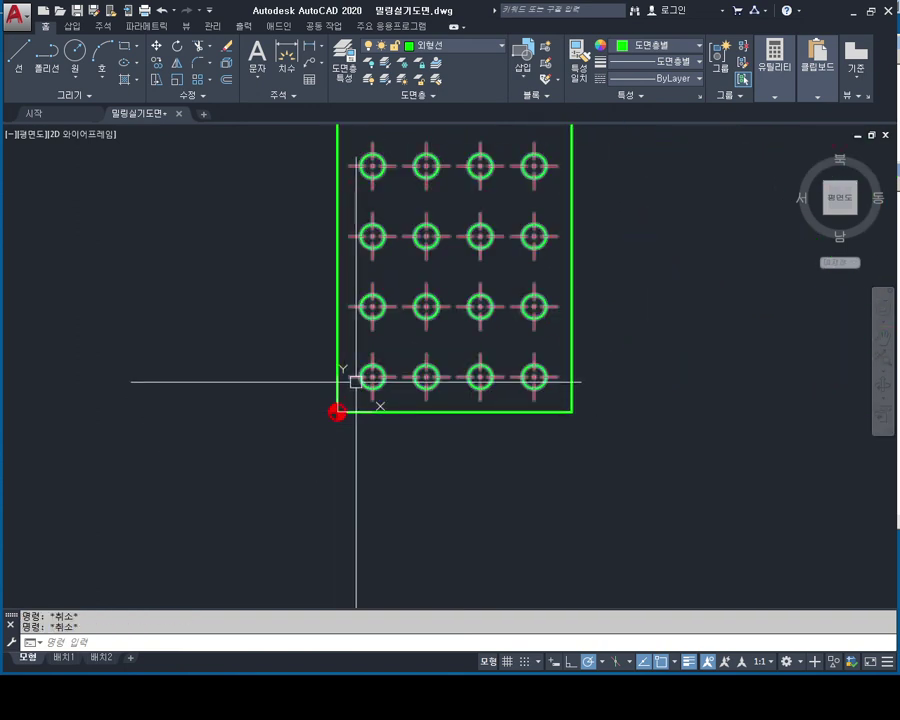
pyautogui.scroll(2, 356, 380)
pyautogui.scroll(4, 345, 388)
pyautogui.moveTo(337, 387); pyautogui.dragTo(443, 424, button='middle')
pyautogui.scroll(-4, 318, 407)
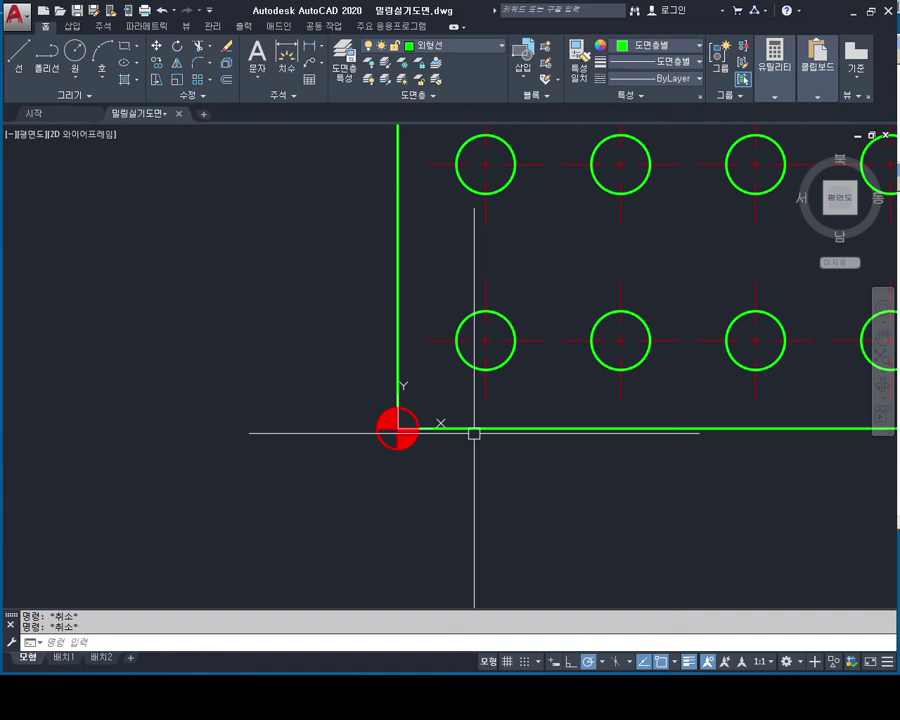
pyautogui.scroll(-2, 474, 433)
pyautogui.write('u')
pyautogui.press('Return')
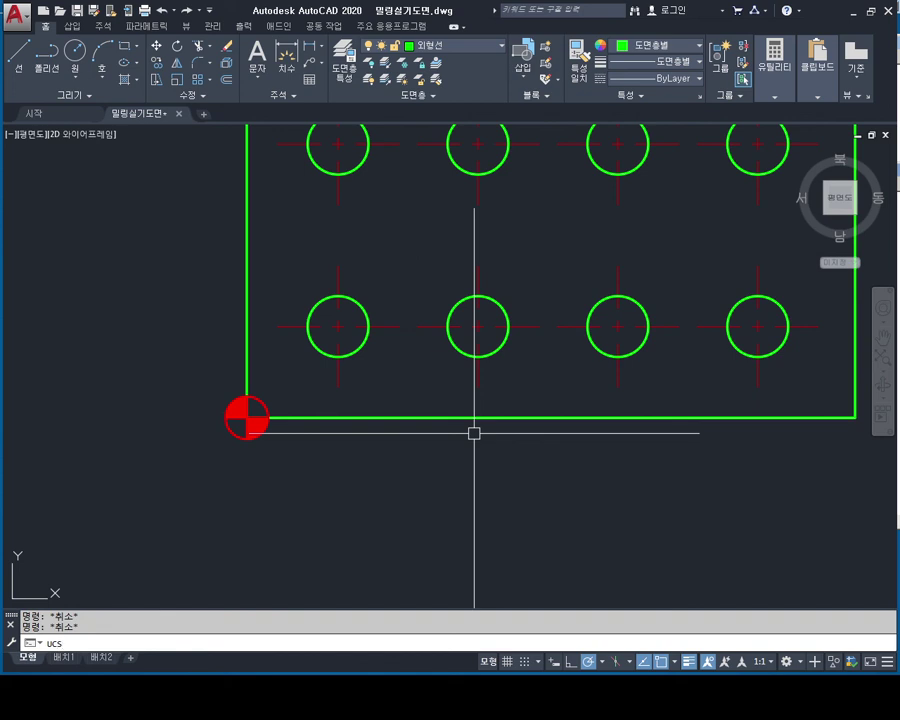
# Step: Redefine the UCS with its origin at the plate's lower-left corner and X along the bottom edge
pyautogui.press('Return')
pyautogui.scroll(2, 246, 380)
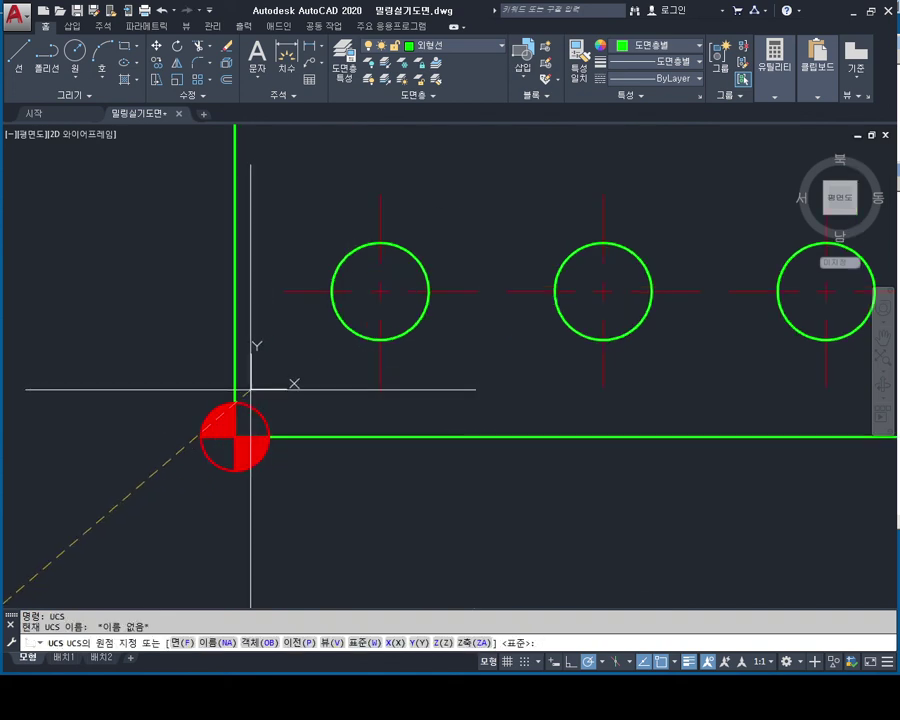
pyautogui.scroll(2, 254, 444)
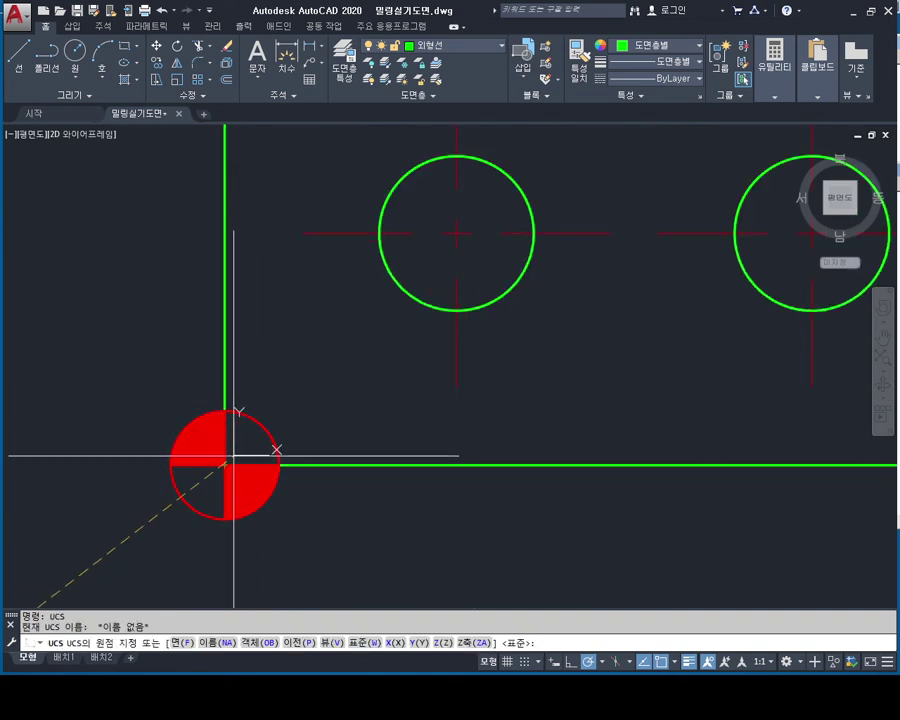
pyautogui.click(225, 465)
pyautogui.scroll(-4, 265, 450)
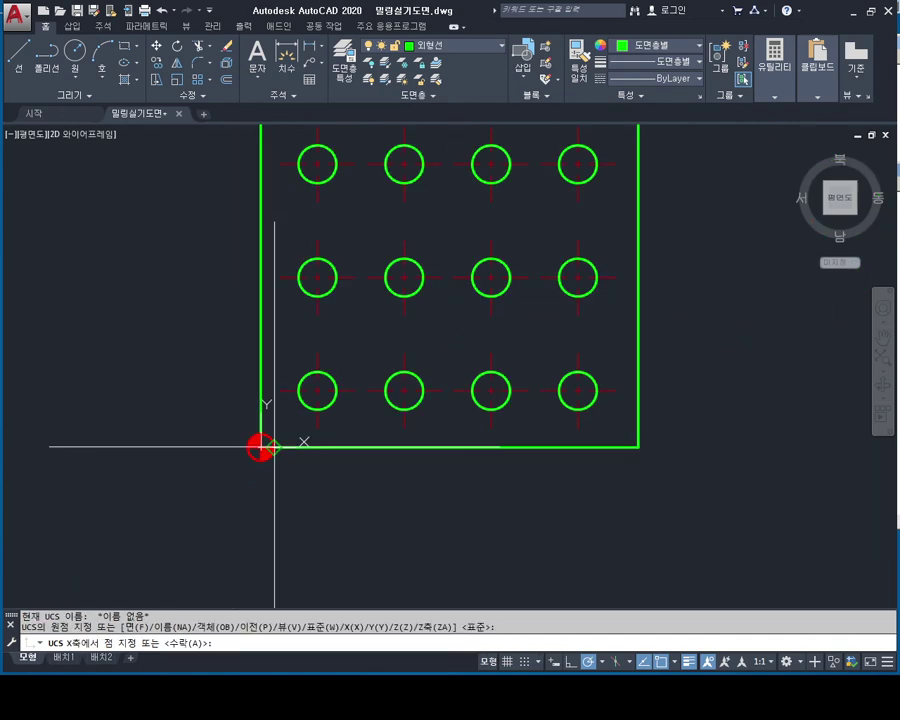
pyautogui.click(633, 446)
pyautogui.press('Escape')
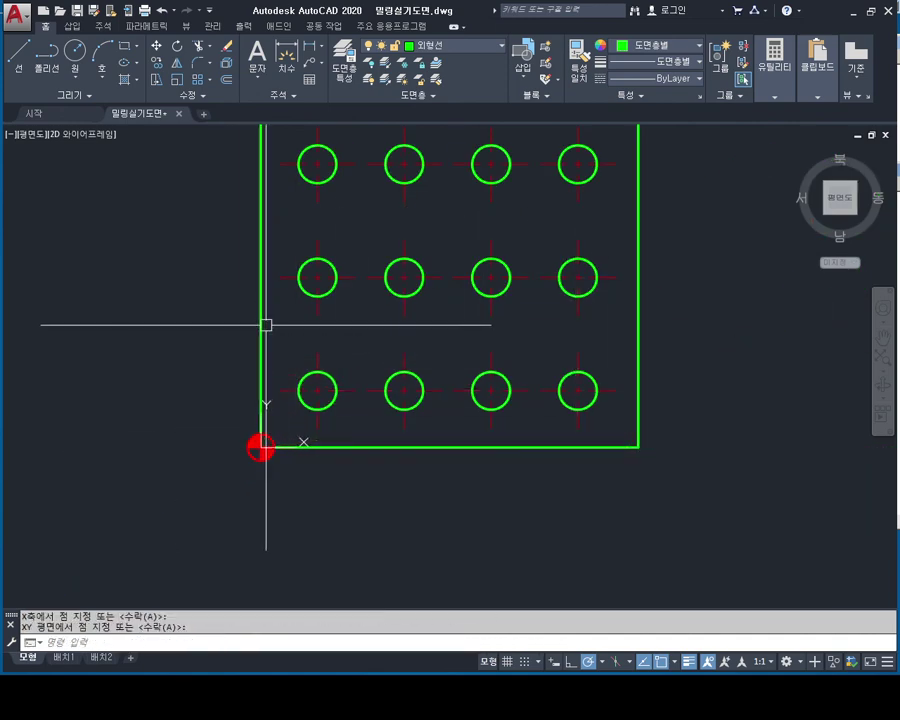
pyautogui.press('Escape')
pyautogui.scroll(5, 264, 440)
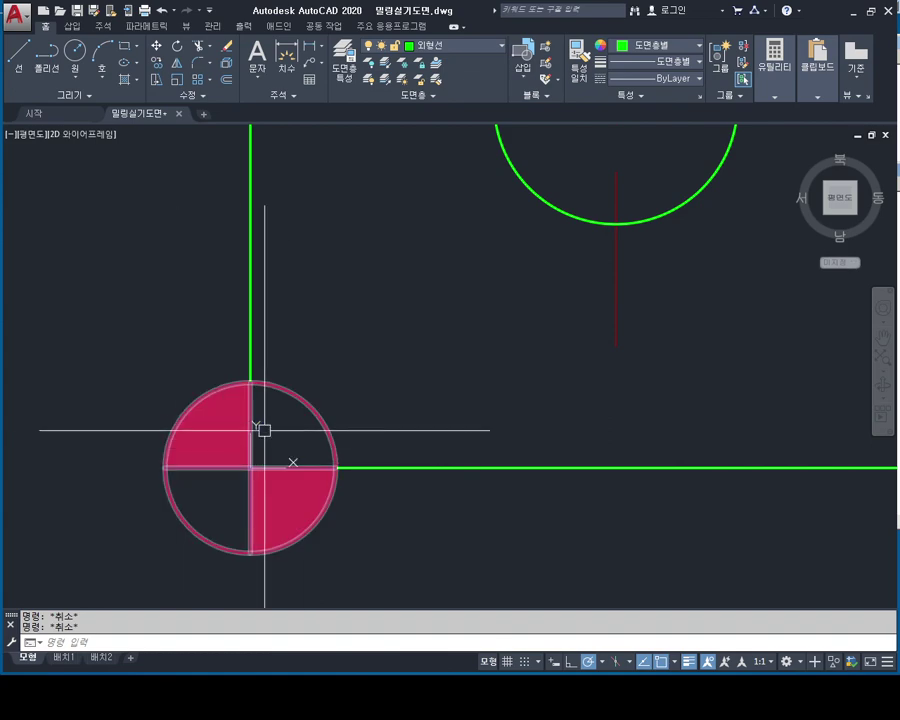
pyautogui.scroll(-4, 260, 426)
pyautogui.scroll(-3, 314, 452)
pyautogui.scroll(-2, 332, 378)
pyautogui.scroll(2, 342, 412)
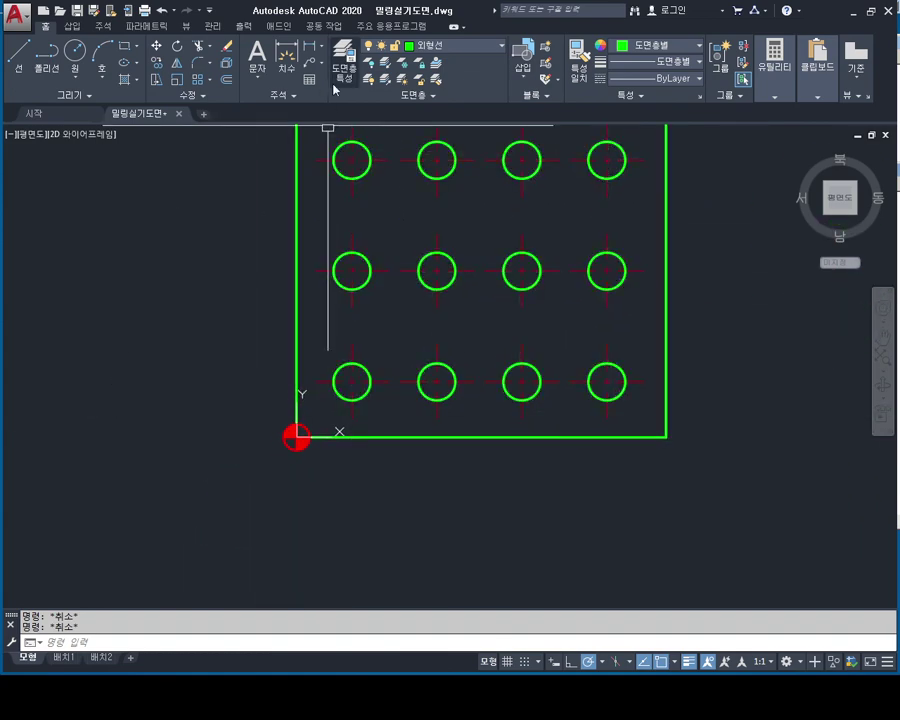
pyautogui.write('DOR')
# Step: Add ordinate dimensions 15, 0 and 38 below the plate for the corner and first two hole columns
pyautogui.press('Return')
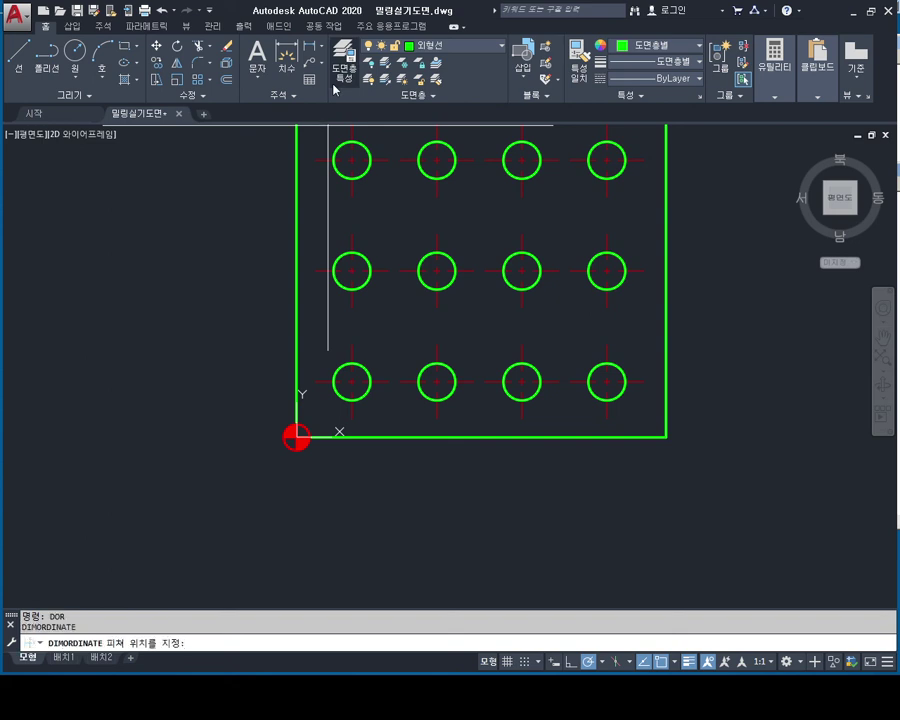
pyautogui.scroll(2, 405, 330)
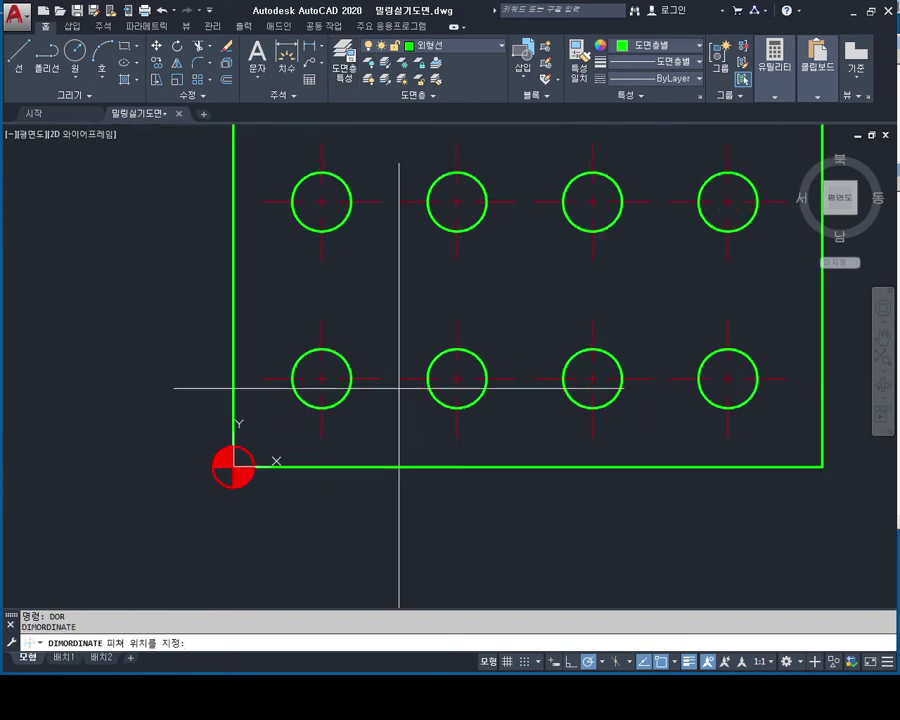
pyautogui.click(320, 432)
pyautogui.click(296, 578)
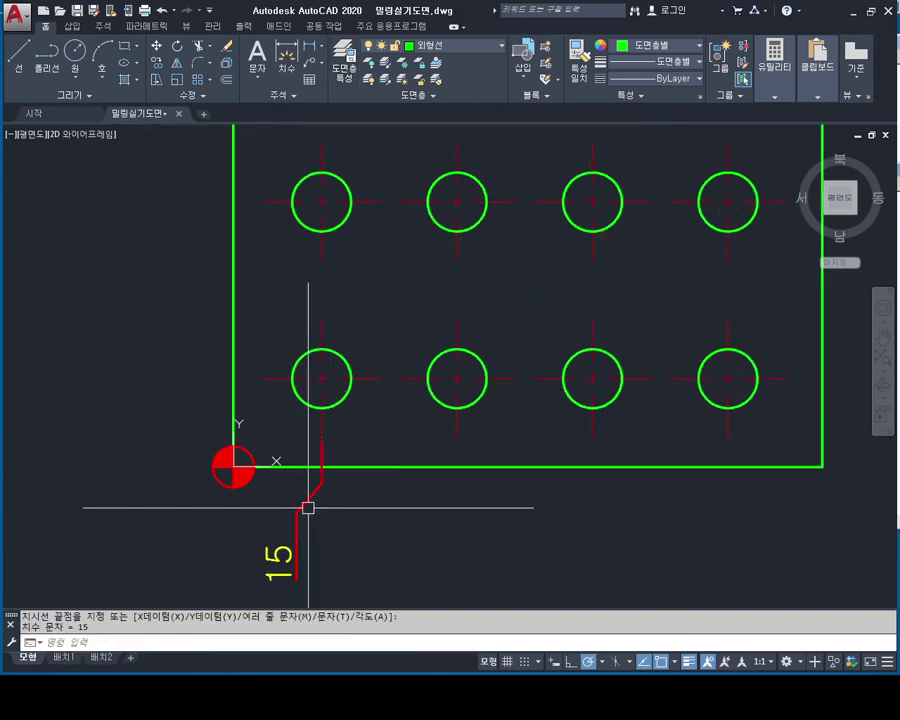
pyautogui.press('Return')
pyautogui.click(233, 487)
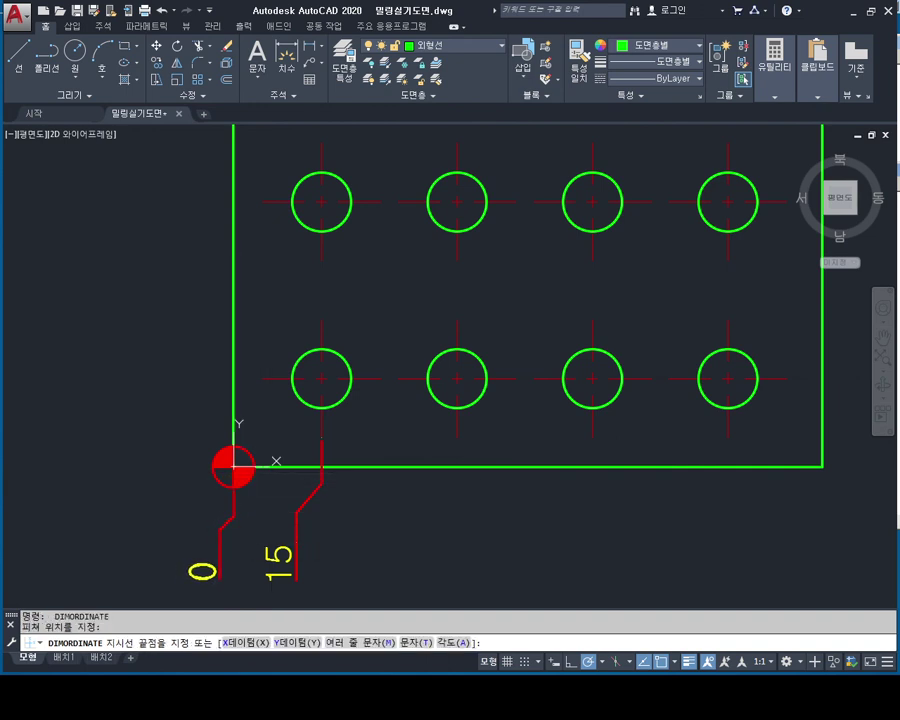
pyautogui.click(220, 577)
pyautogui.press('Return')
pyautogui.click(457, 437)
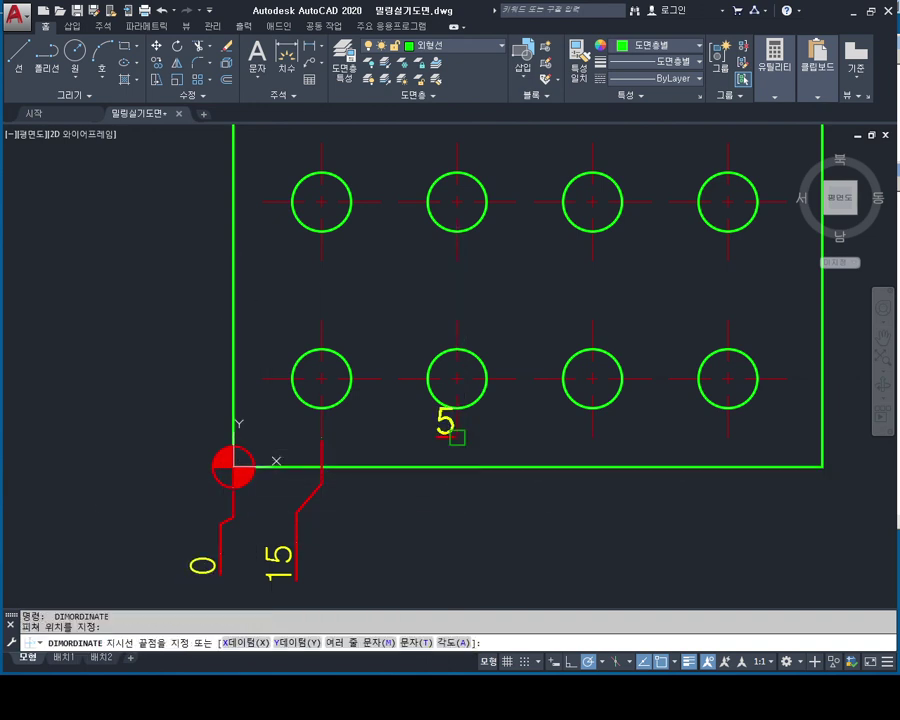
pyautogui.click(402, 578)
# Step: Add the remaining ordinate dimensions 61 and 100 toward the plate's right edge
pyautogui.press('Return')
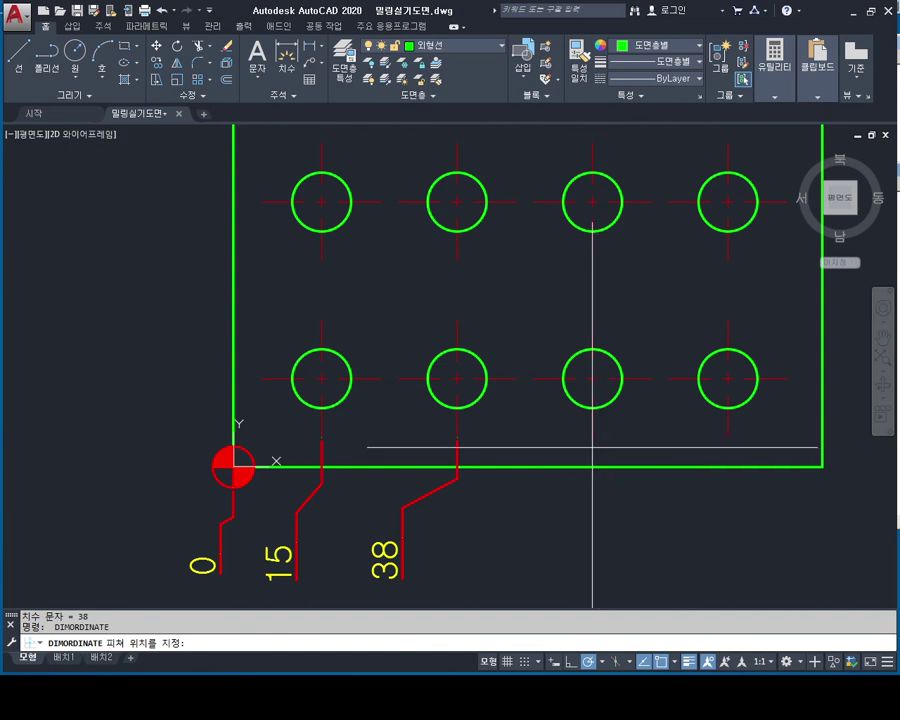
pyautogui.click(593, 437)
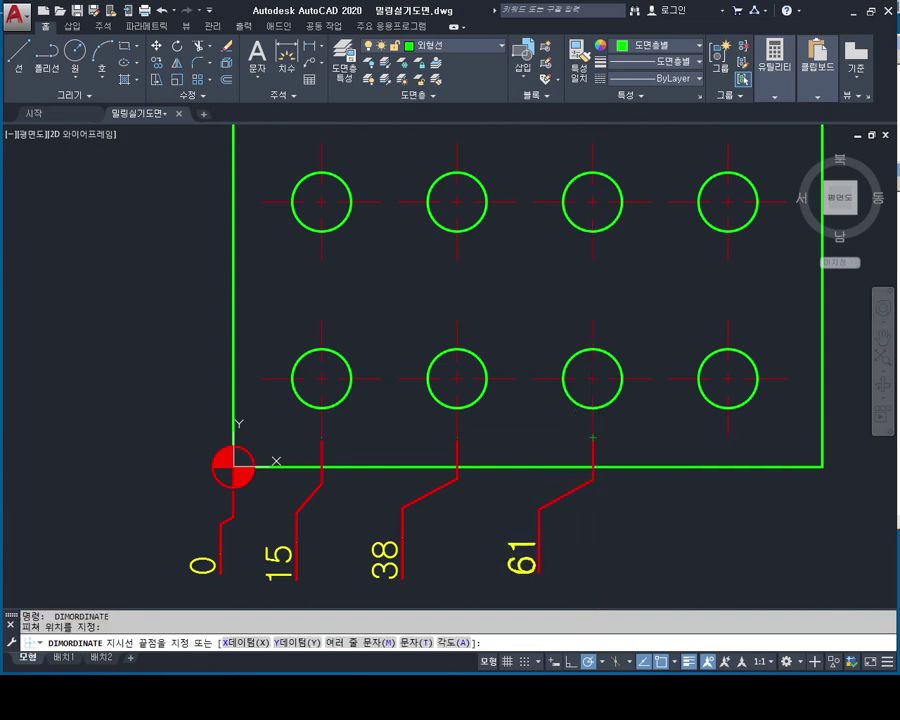
pyautogui.click(537, 577)
pyautogui.moveTo(680, 467); pyautogui.dragTo(580, 400, button='middle')
pyautogui.press('Return')
pyautogui.click(628, 370)
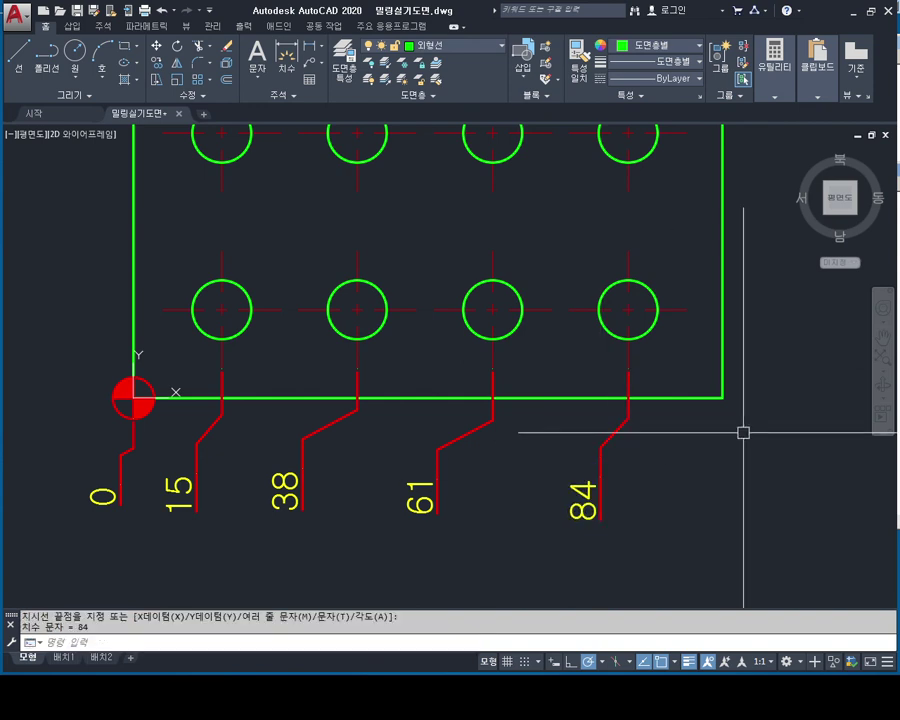
pyautogui.click(713, 478)
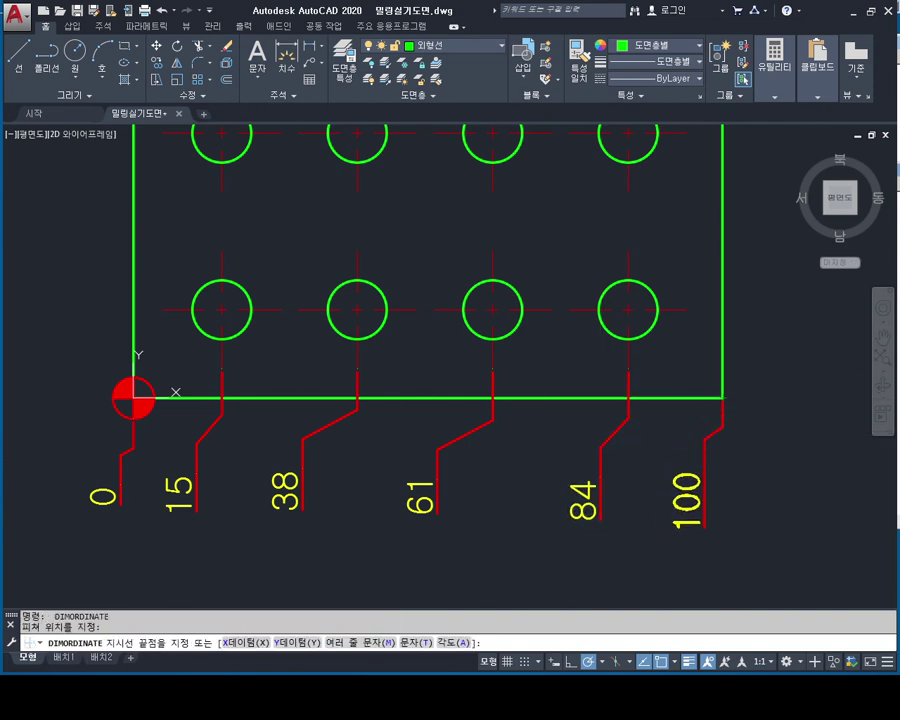
pyautogui.press('Escape')
pyautogui.scroll(-2, 743, 411)
pyautogui.moveTo(743, 411); pyautogui.dragTo(670, 341, button='middle')
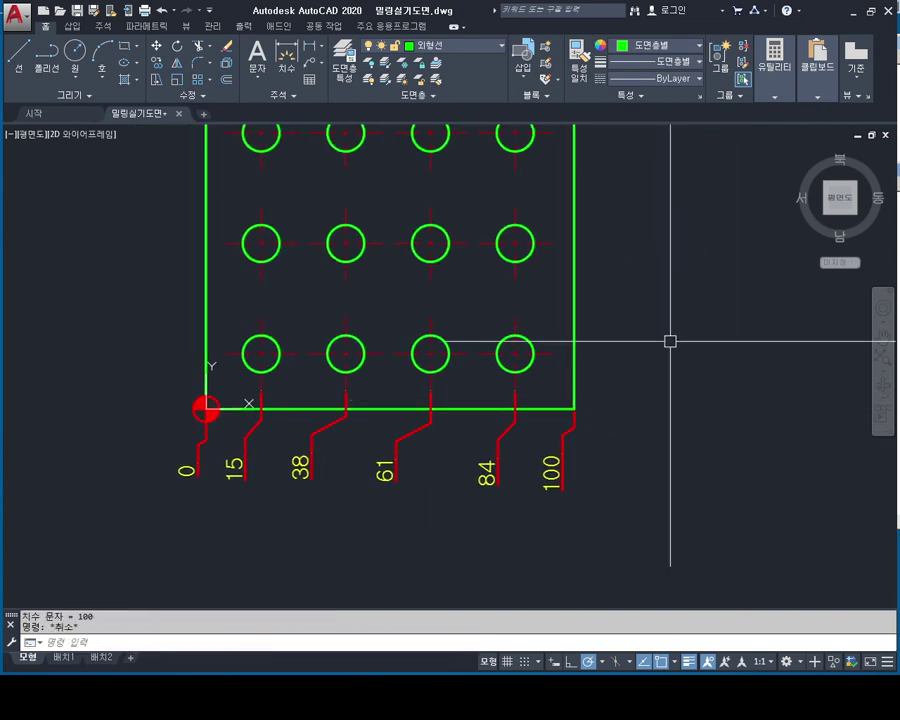
# Step: Locate the baseline-dimensioned plate and crossing-select all of it
pyautogui.scroll(-4, 555, 307)
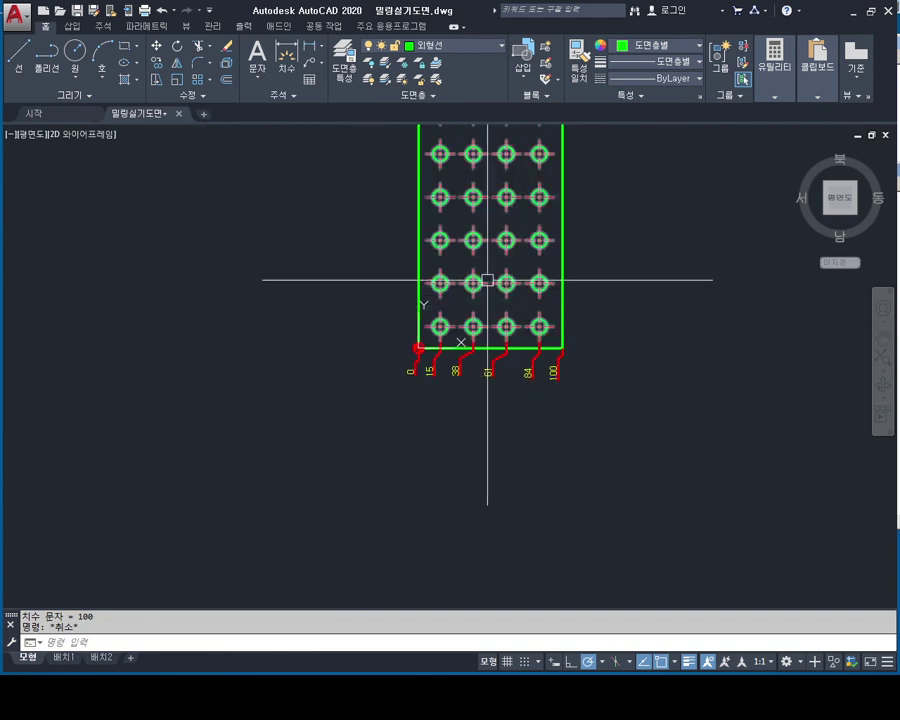
pyautogui.scroll(-2, 487, 280)
pyautogui.scroll(-3, 394, 284)
pyautogui.moveTo(366, 214); pyautogui.dragTo(340, 300, button='middle')
pyautogui.scroll(-1, 432, 301)
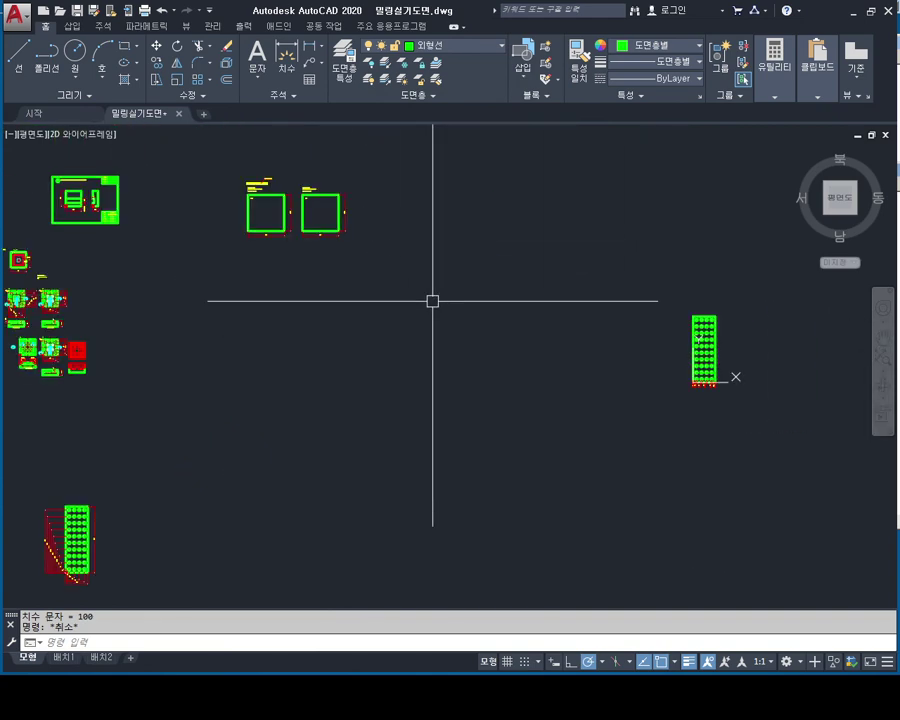
pyautogui.moveTo(432, 301); pyautogui.dragTo(386, 308, button='middle')
pyautogui.scroll(4, 386, 308)
pyautogui.scroll(2, 366, 314)
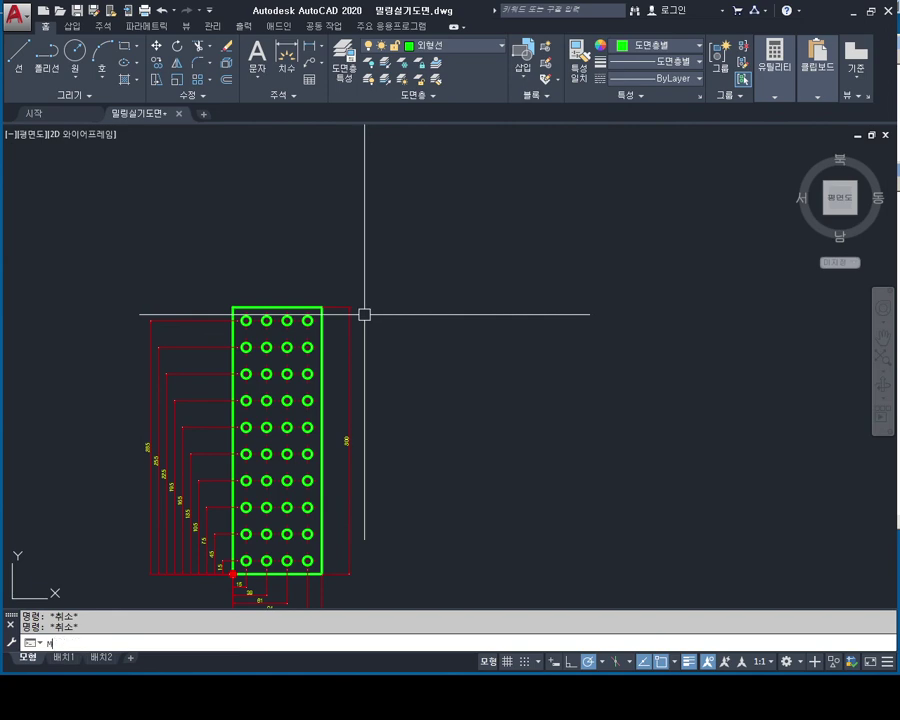
pyautogui.click(462, 165)
pyautogui.click(141, 553)
# Step: Move the selected plate from a picked base point to sit beside the ordinate-dimensioned plate
pyautogui.press('Return')
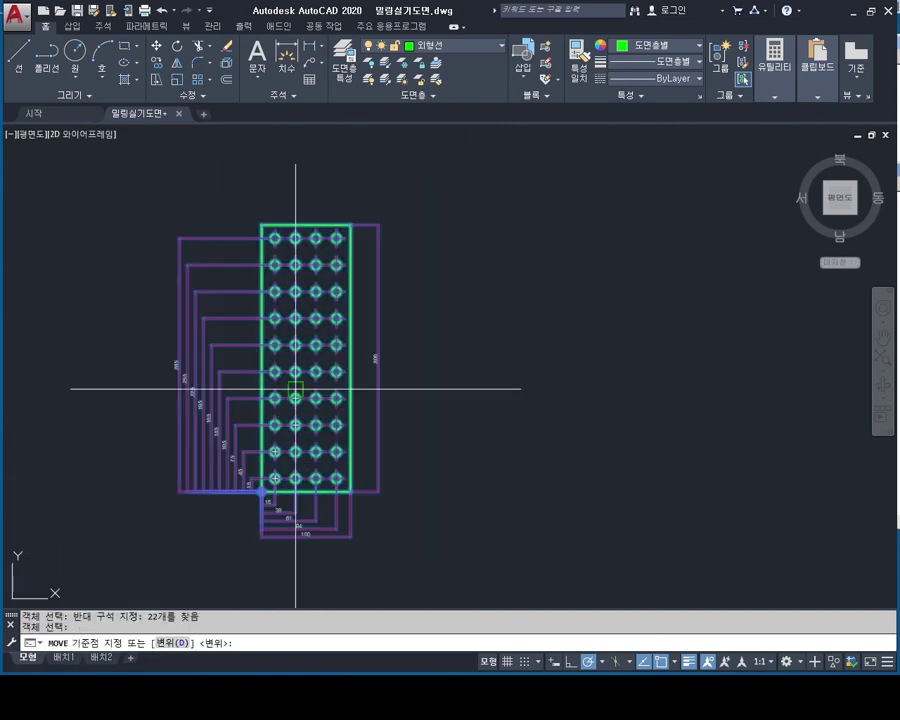
pyautogui.click(295, 398)
pyautogui.moveTo(547, 287); pyautogui.dragTo(268, 374, button='middle')
pyautogui.moveTo(310, 324); pyautogui.dragTo(568, 278, button='middle')
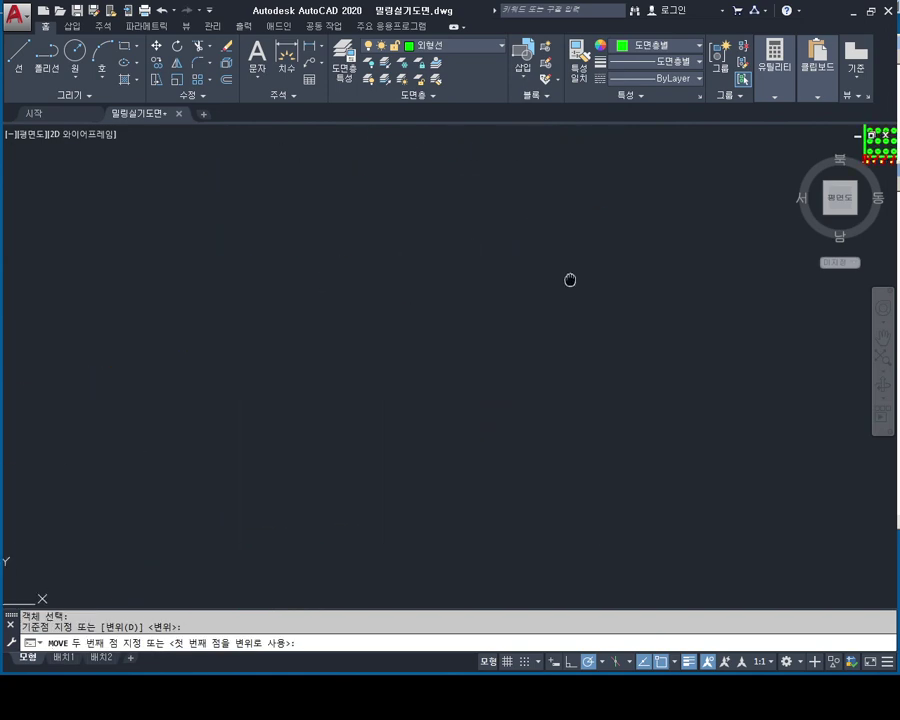
pyautogui.scroll(-3, 661, 235)
pyautogui.moveTo(650, 249)
pyautogui.mouseDown(button='middle')
pyautogui.moveTo(566, 290)
pyautogui.moveTo(513, 336)
pyautogui.mouseUp(button='middle')
pyautogui.scroll(5, 578, 290)
pyautogui.press('Escape')
pyautogui.press('Escape')
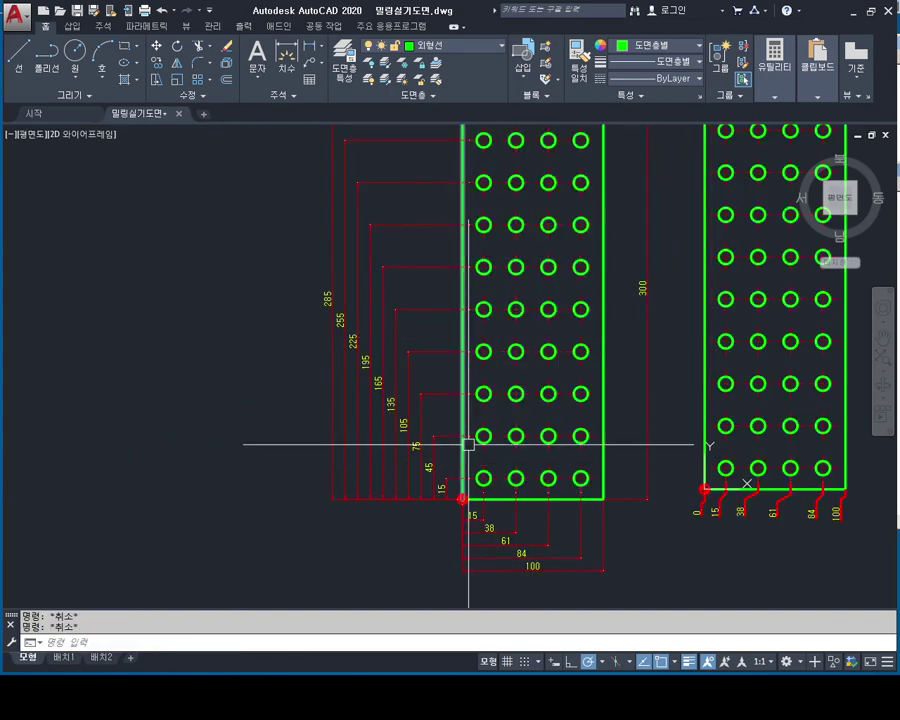
pyautogui.moveTo(576, 336); pyautogui.dragTo(440, 291, button='middle')
pyautogui.press('Escape')
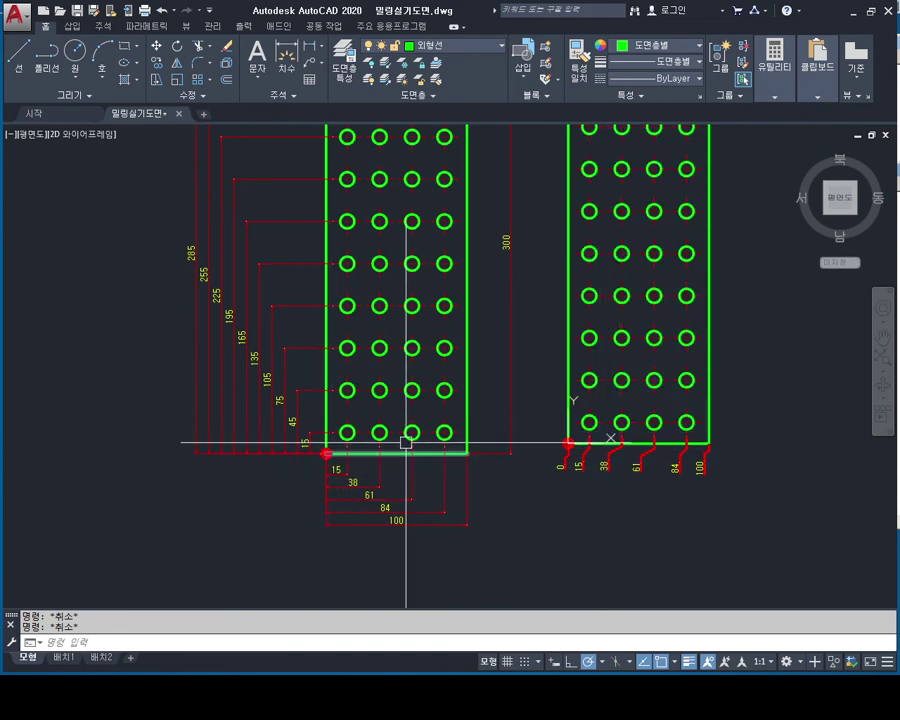
pyautogui.scroll(4, 601, 492)
pyautogui.moveTo(665, 359); pyautogui.dragTo(576, 378, button='middle')
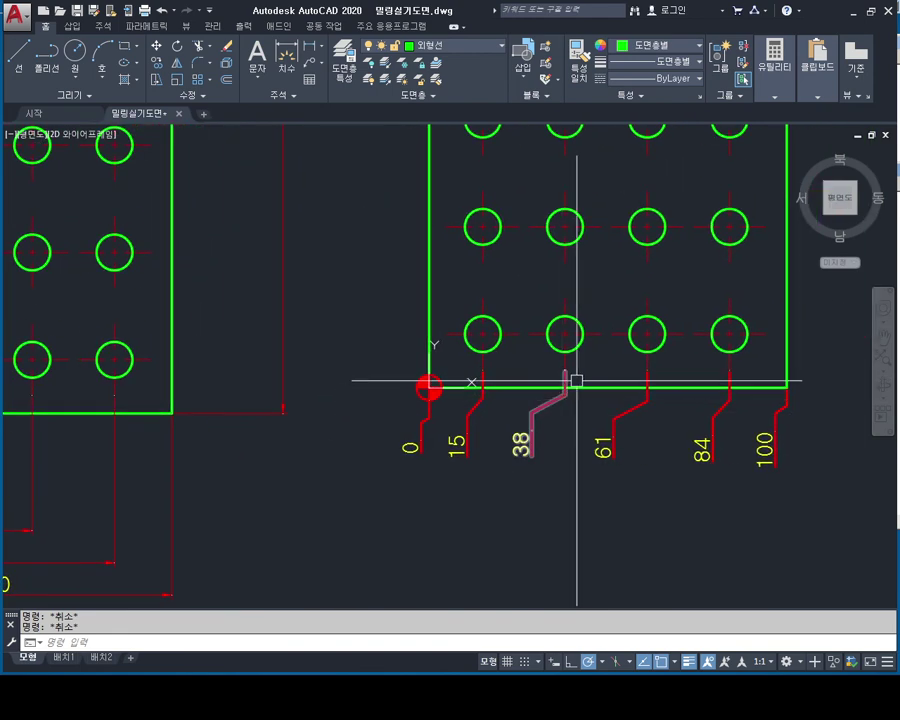
pyautogui.moveTo(673, 416); pyautogui.dragTo(622, 433, button='middle')
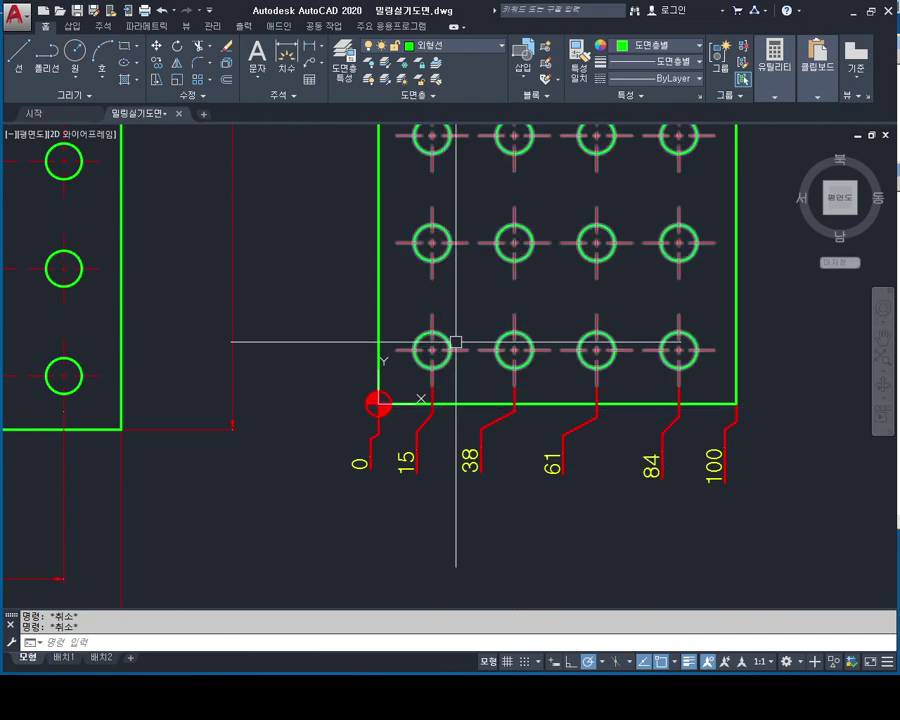
pyautogui.scroll(-4, 496, 362)
pyautogui.moveTo(496, 362); pyautogui.dragTo(538, 434, button='middle')
pyautogui.scroll(-2, 501, 348)
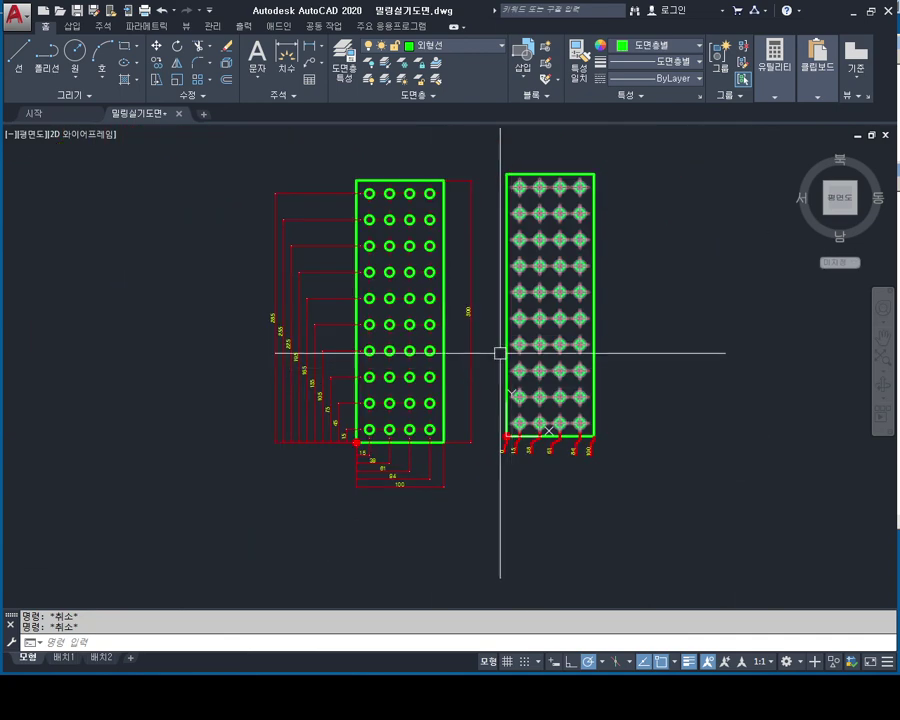
pyautogui.scroll(2, 468, 309)
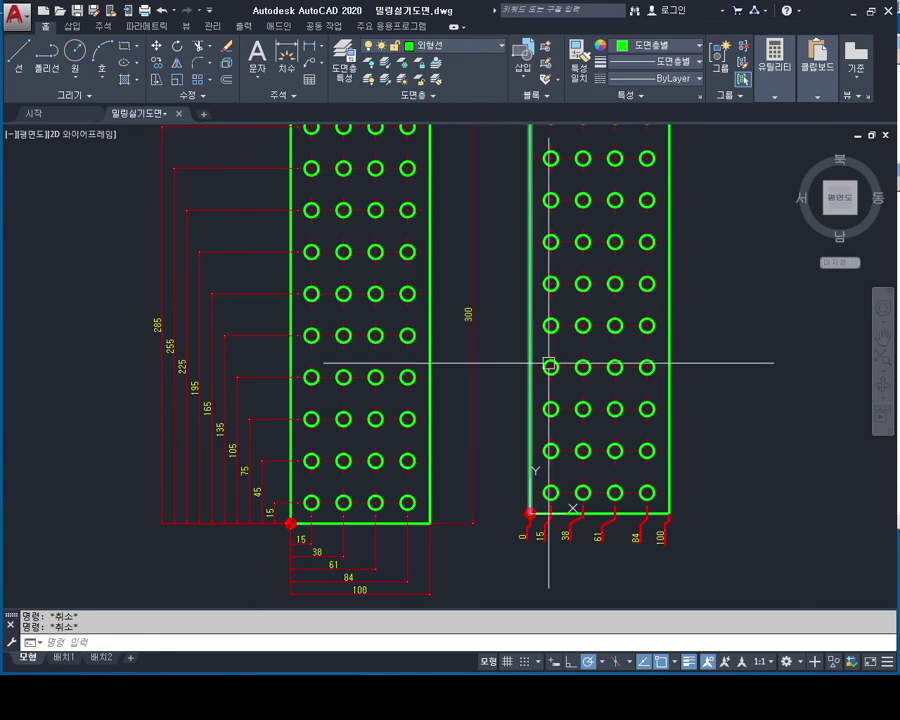